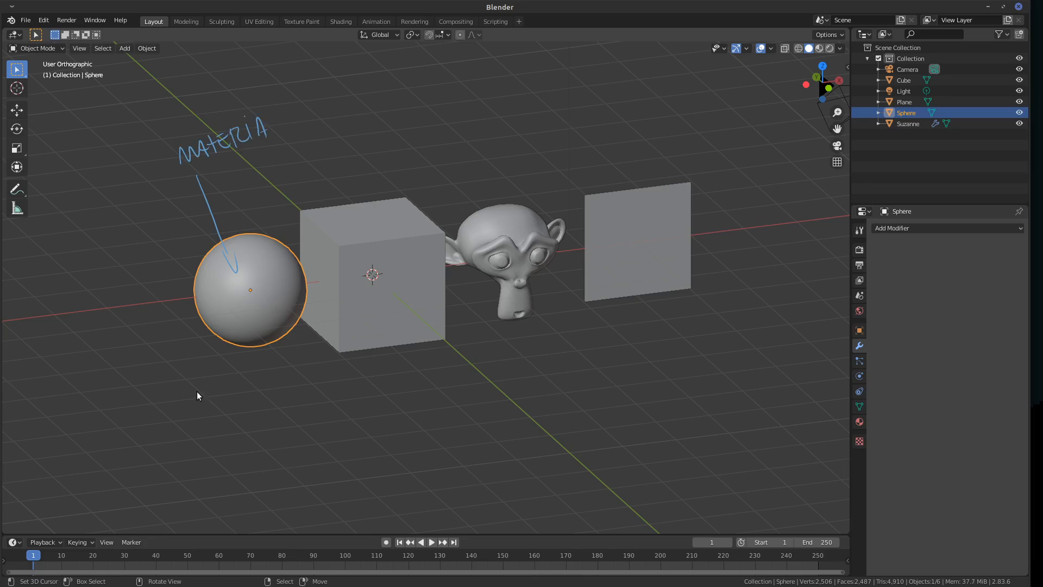
Erase the handwritten material note and its arrow above the sphere.
drag(403, 192, 404, 186)
right_drag(423, 116, 394, 195)
mouse_move(191, 164)
right_down()
mouse_move(226, 268)
mouse_move(243, 130)
right_up()
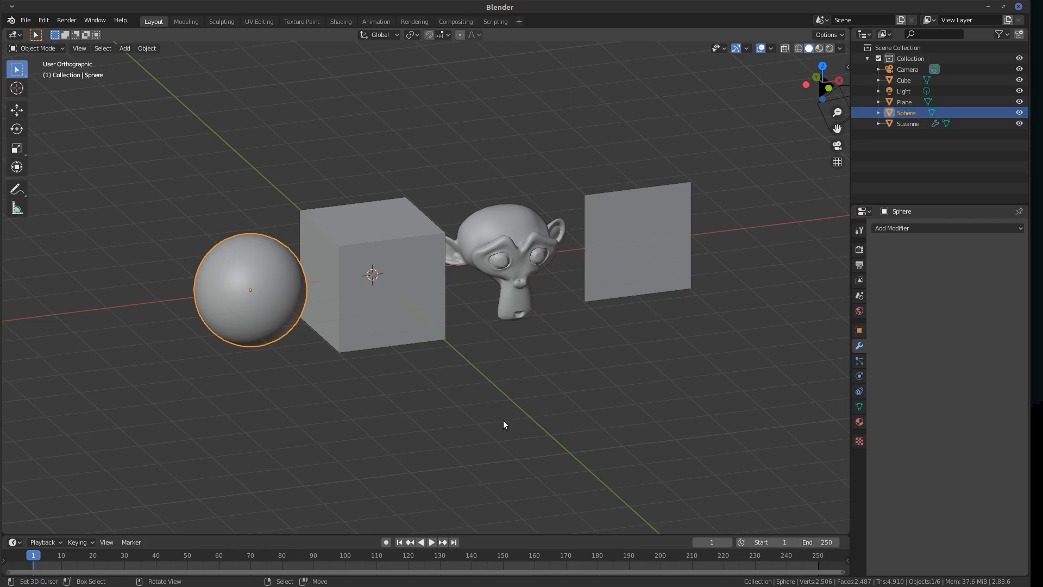
shift+middle_drag(563, 358, 583, 344)
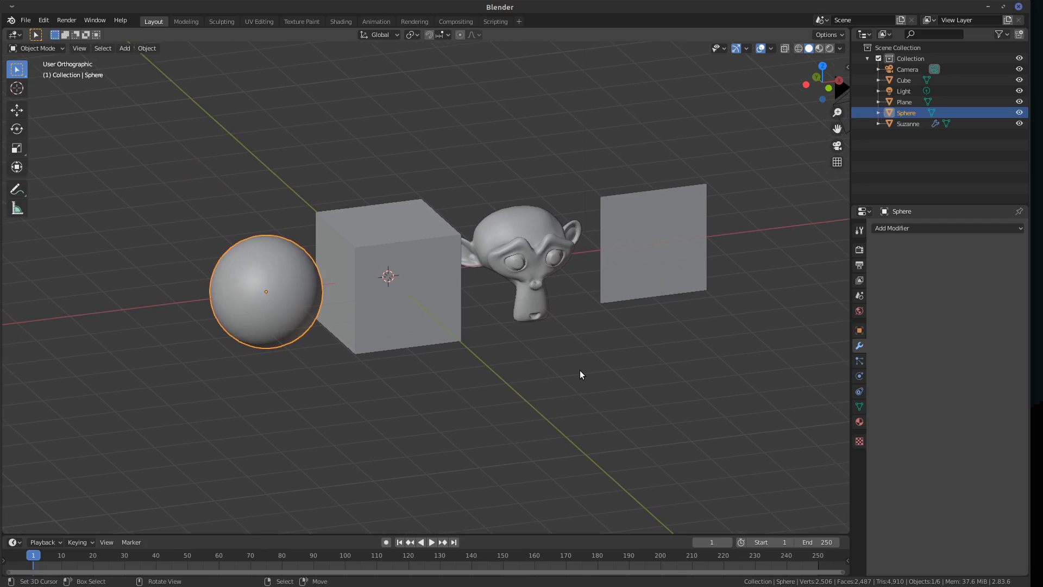
key(s)
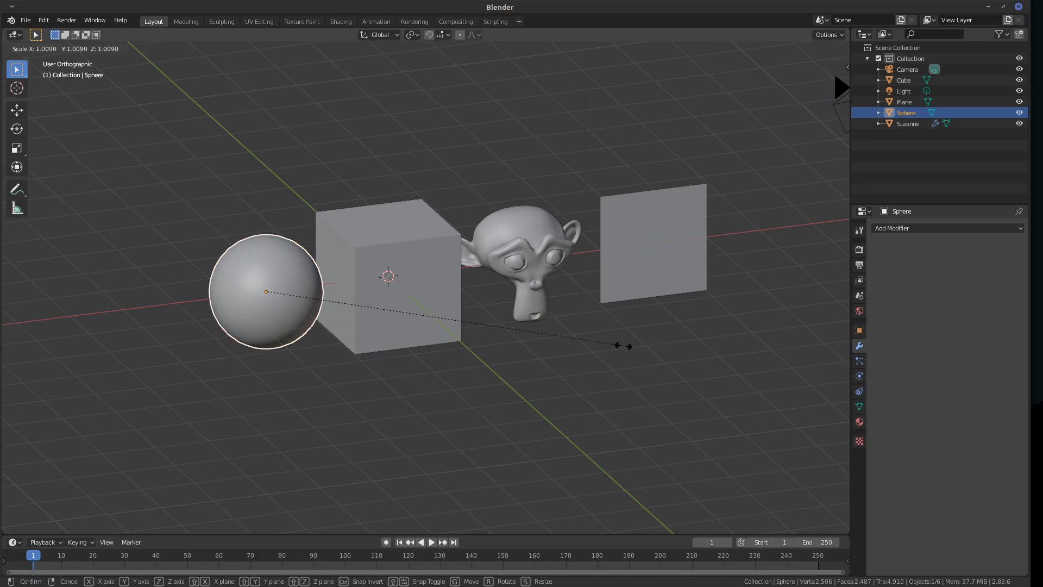
right_click(624, 343)
key(s)
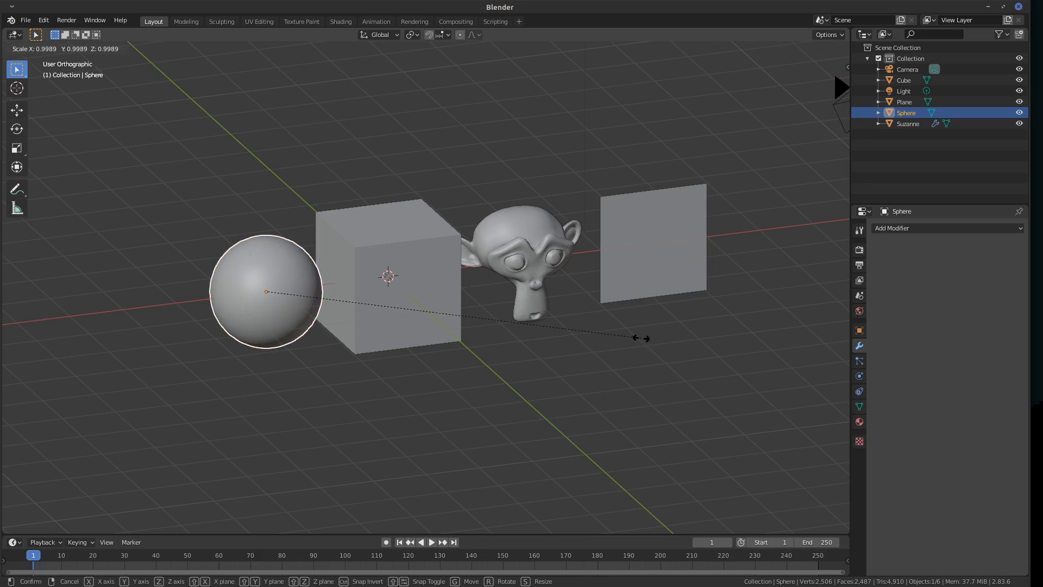
right_click(641, 338)
Handwrite the annotations SHADERS below the plane and MATERIAL above the sphere, circling both words and drawing an arrow for each.
mouse_move(654, 334)
mouse_down()
mouse_move(636, 356)
mouse_move(687, 346)
mouse_move(687, 357)
mouse_move(710, 356)
mouse_move(725, 335)
mouse_move(734, 354)
mouse_up()
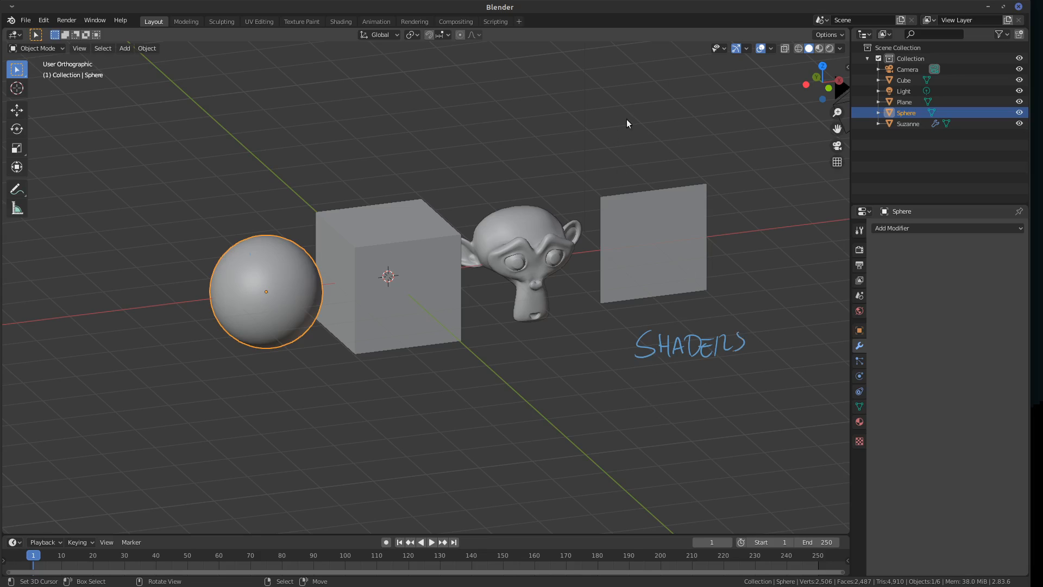
mouse_move(237, 187)
mouse_down()
mouse_move(252, 159)
mouse_move(267, 168)
mouse_move(291, 152)
mouse_up()
drag(305, 148, 304, 168)
drag(294, 159, 326, 157)
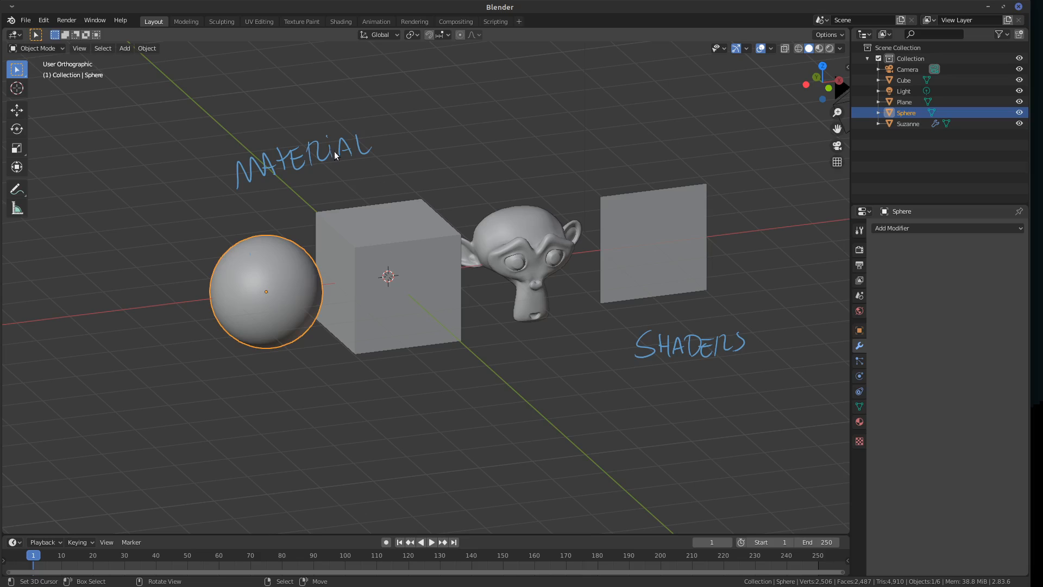
mouse_move(321, 111)
mouse_down()
mouse_move(227, 202)
mouse_move(309, 111)
mouse_up()
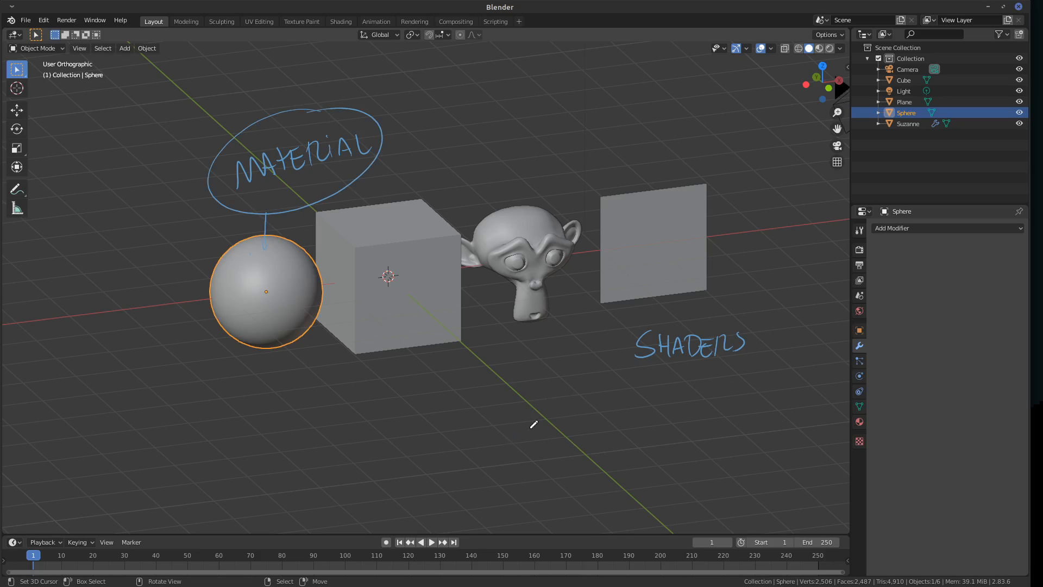
mouse_move(512, 436)
mouse_down()
mouse_move(623, 371)
mouse_move(609, 390)
mouse_up()
mouse_move(614, 328)
mouse_down()
mouse_move(602, 345)
mouse_move(682, 307)
mouse_up()
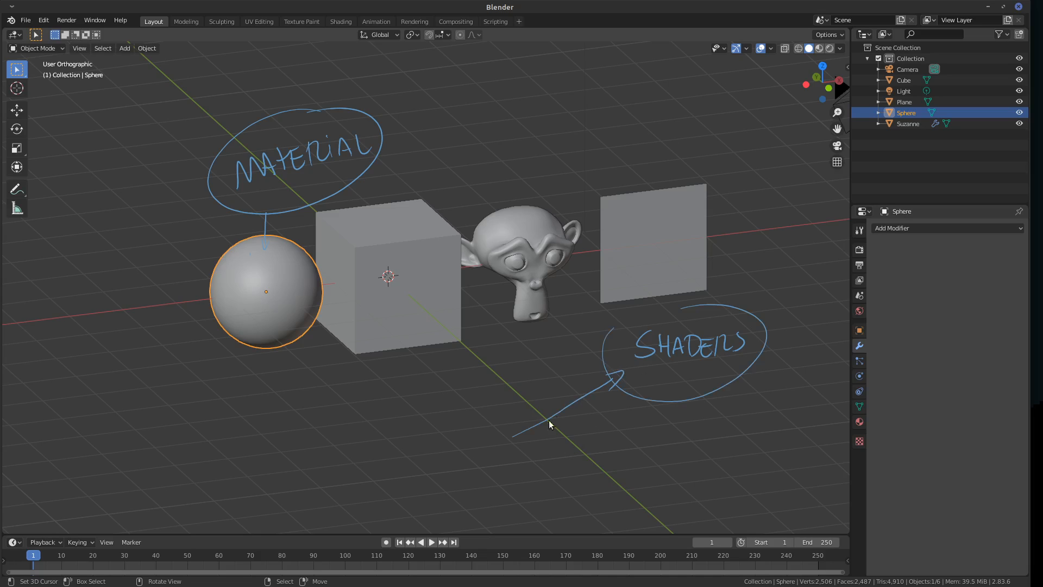
Erase the SHADERS and MATERIAL annotations together with their circles and arrows.
mouse_move(623, 403)
right_down()
mouse_move(764, 306)
mouse_move(619, 349)
mouse_move(679, 384)
right_up()
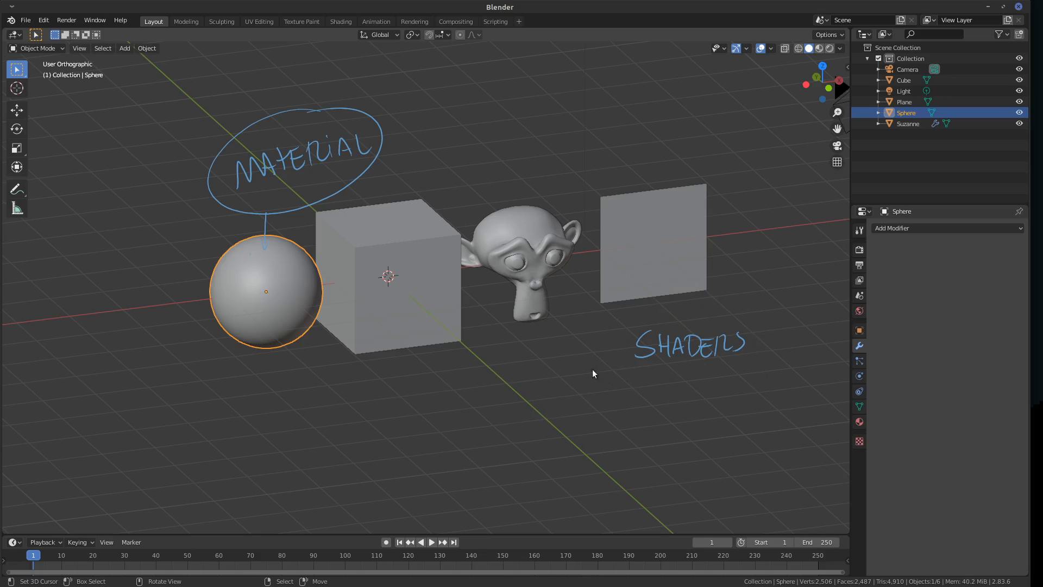
right_drag(686, 354, 664, 340)
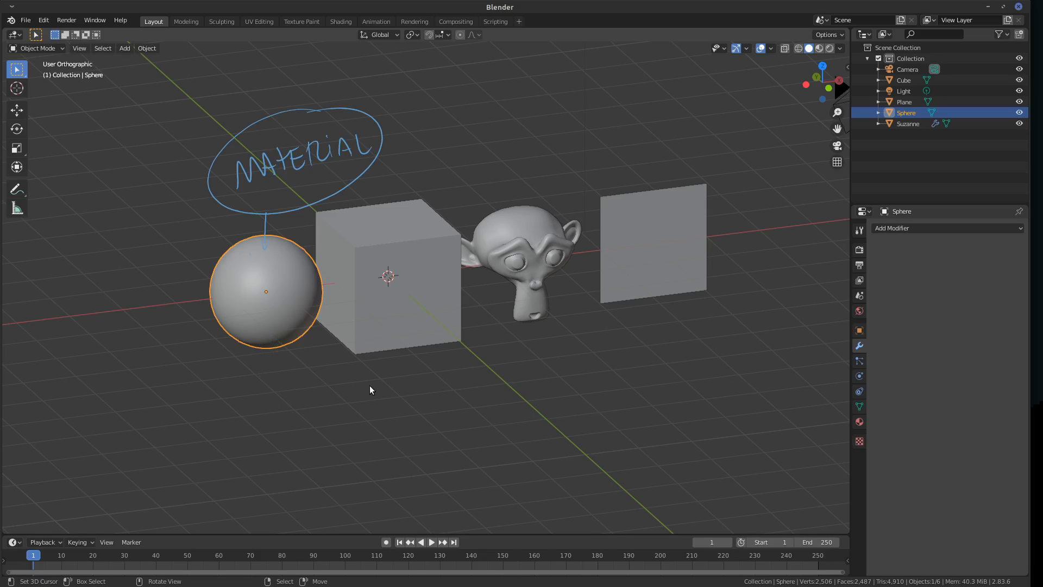
mouse_move(272, 228)
right_down()
mouse_move(263, 214)
mouse_move(305, 199)
mouse_move(380, 103)
mouse_move(220, 184)
mouse_move(336, 147)
right_up()
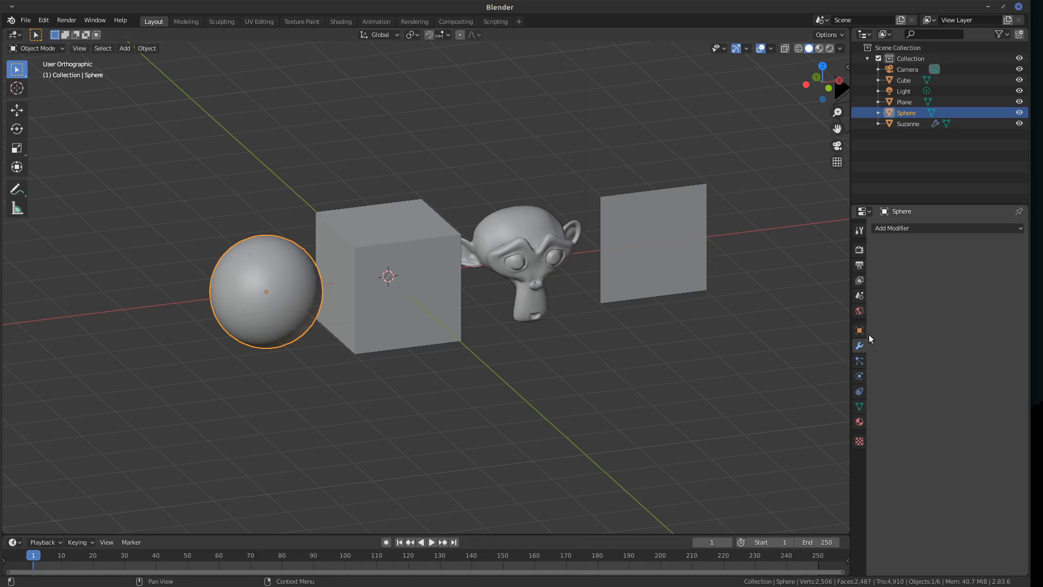
Show the sphere's material properties and set the 3D viewport to Material Preview shading.
click(861, 422)
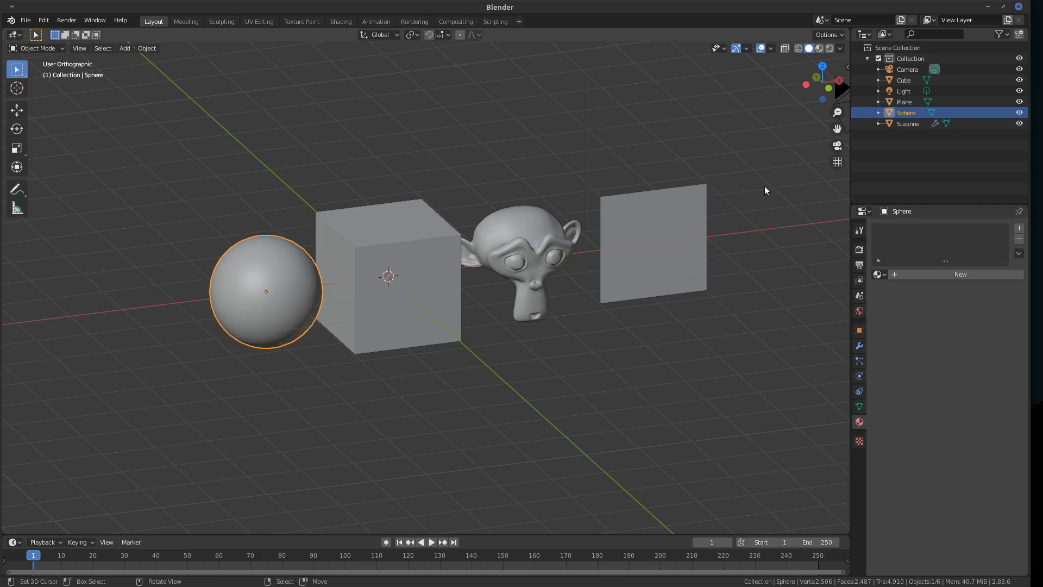
click(819, 49)
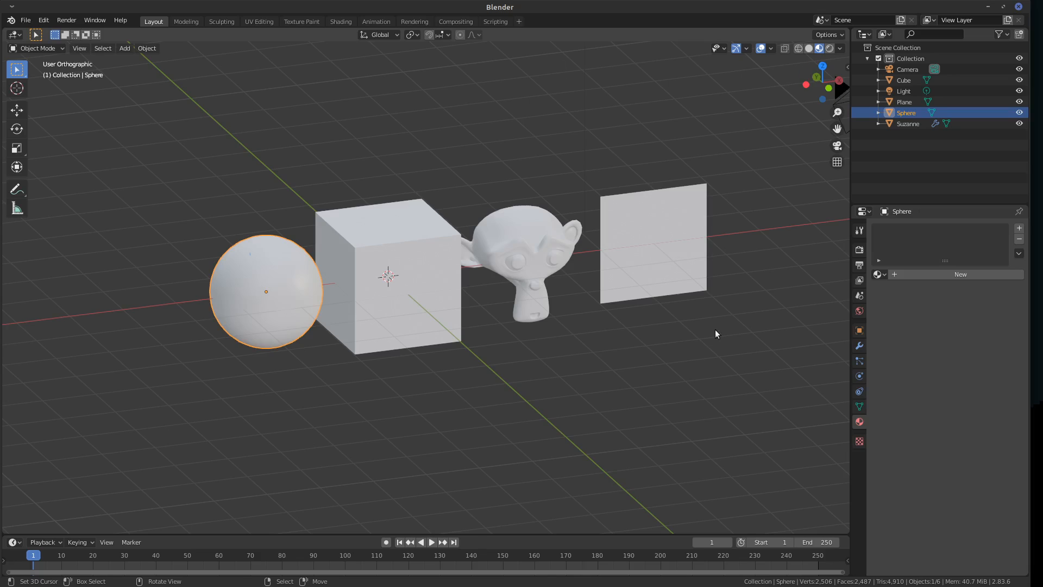
Preview the scene in Rendered viewport shading.
click(830, 49)
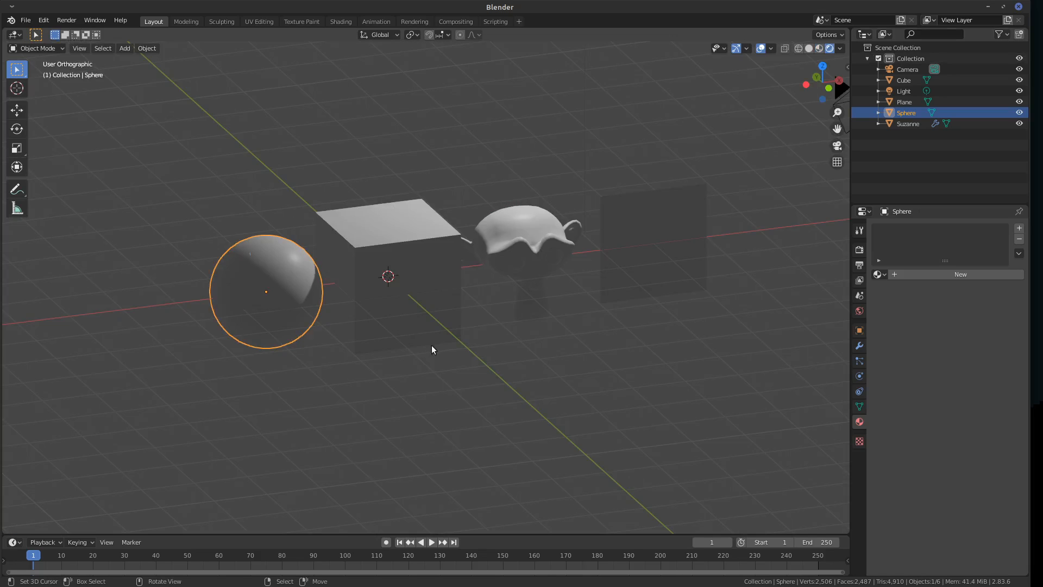
key(g)
key(Escape)
Return the viewport to Material Preview, and enlarge the timeline area and turn it into a Shader Editor.
drag(328, 534, 348, 381)
click(818, 48)
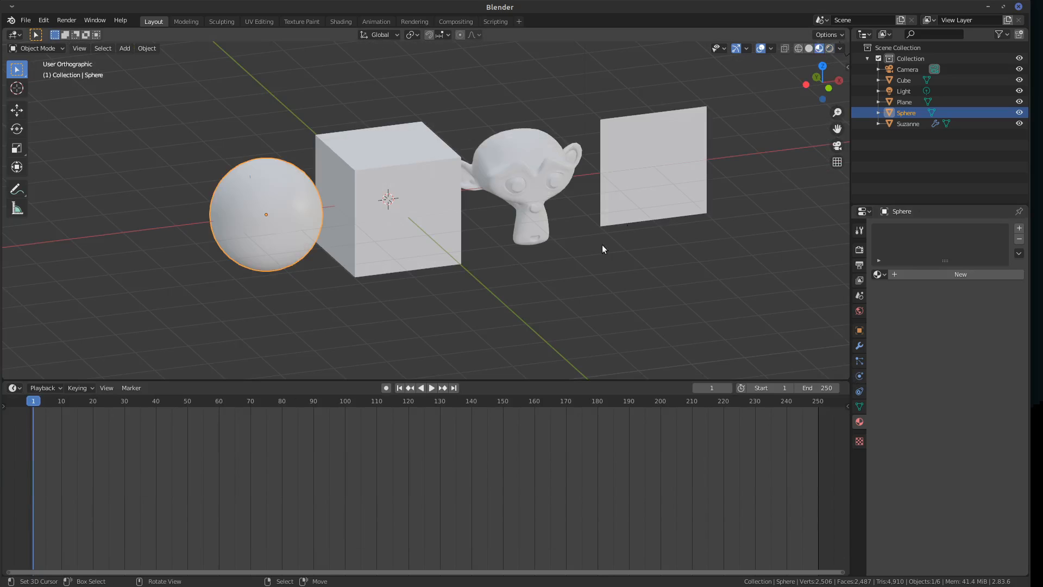
mouse_move(602, 244)
middle_down()
mouse_move(564, 219)
mouse_move(548, 247)
mouse_move(568, 250)
middle_up()
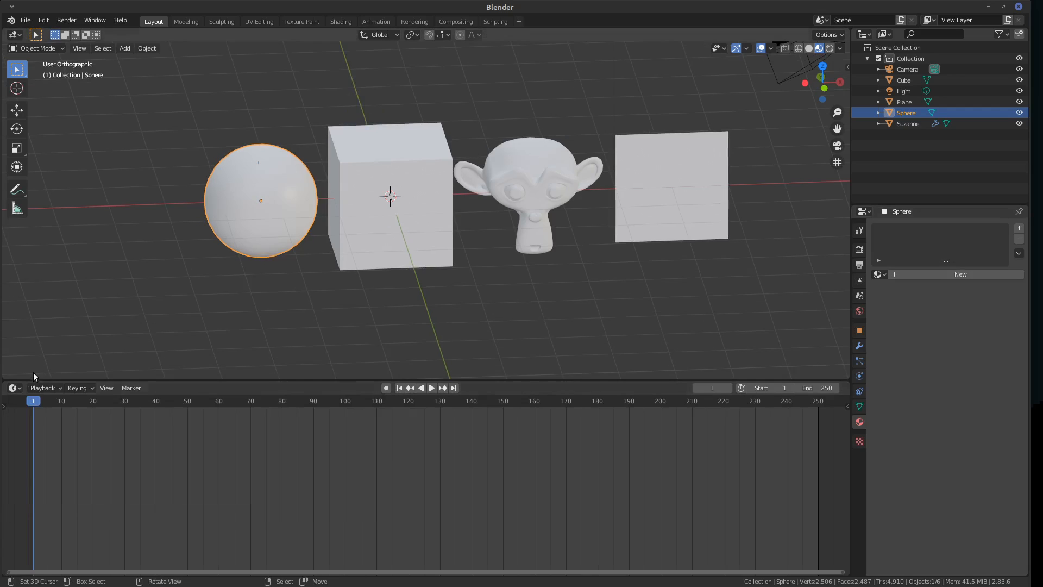
click(13, 388)
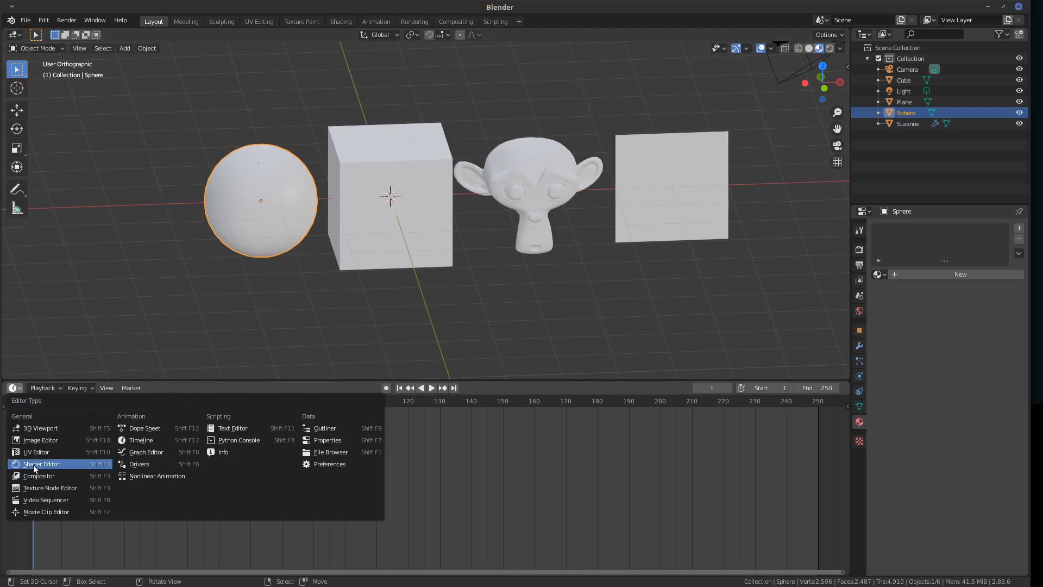
click(51, 465)
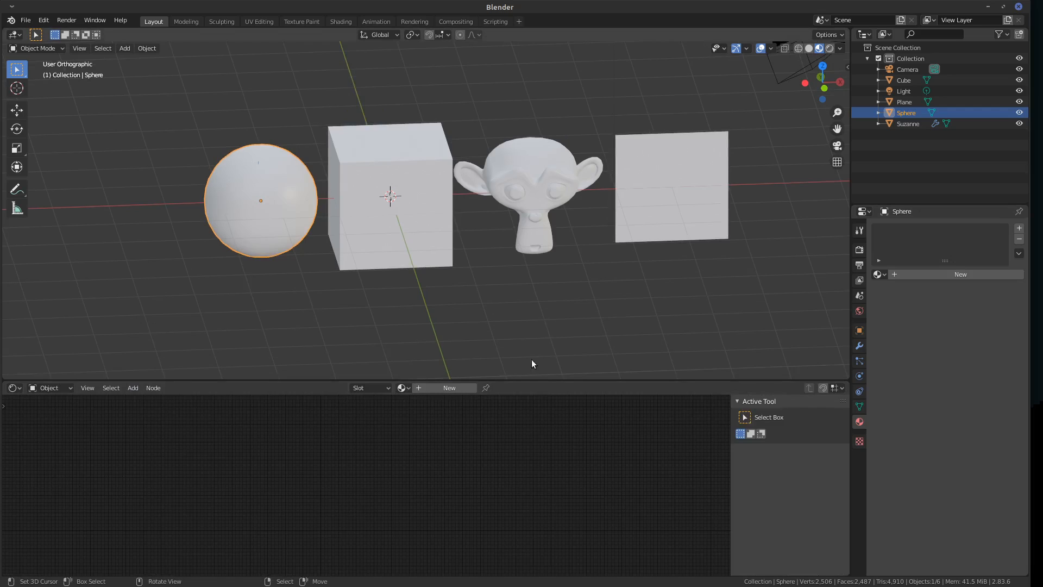
drag(549, 380, 557, 294)
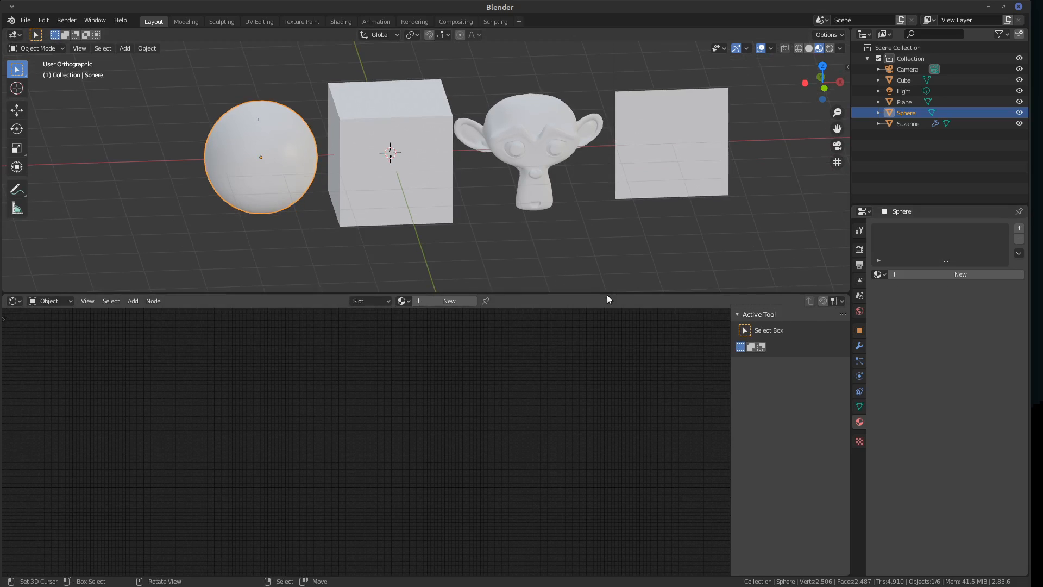
drag(607, 294, 604, 323)
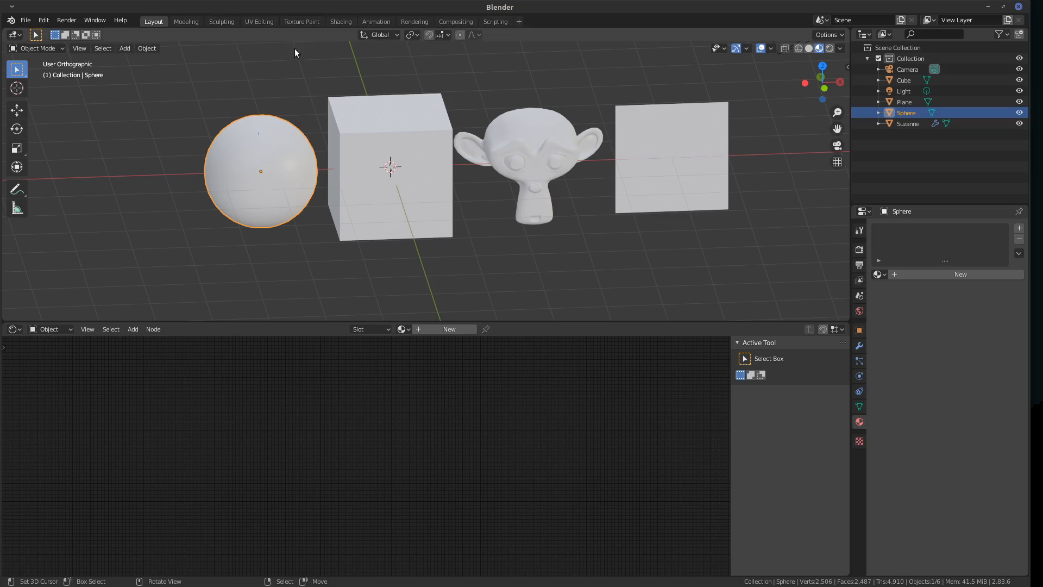
Look at the Shading workspace and return to the Layout workspace.
click(340, 21)
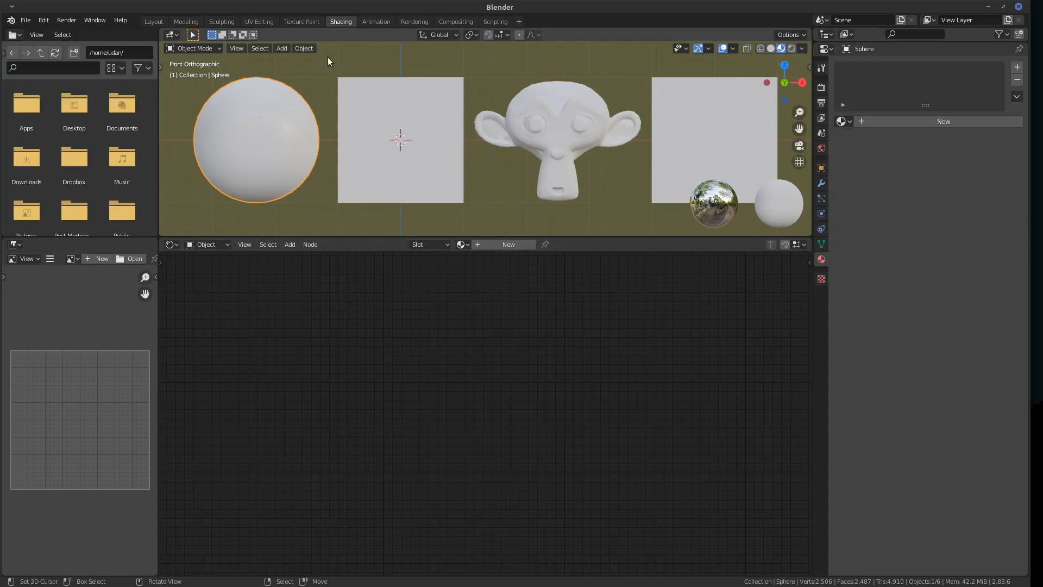
click(153, 22)
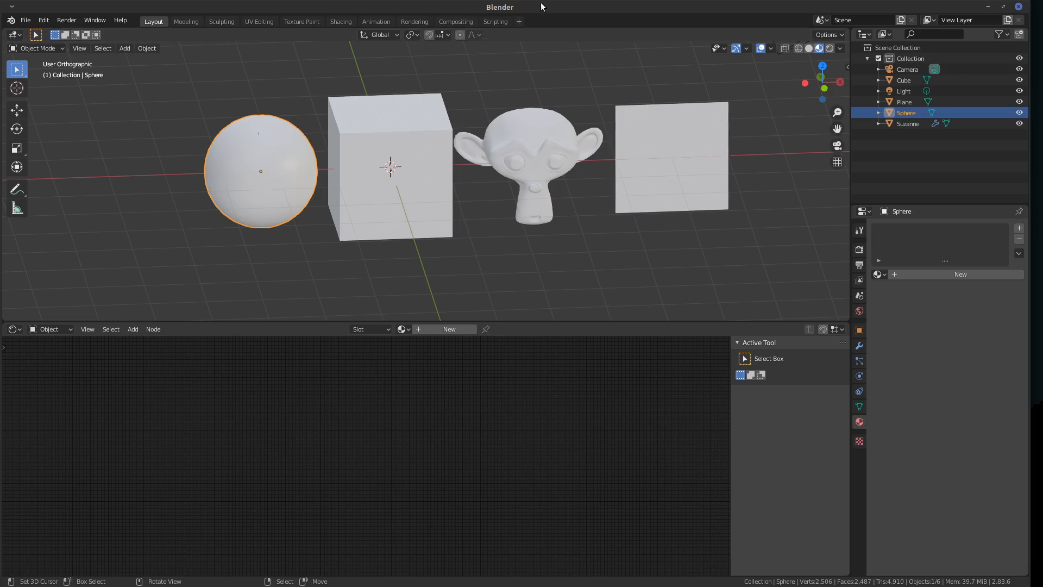
Delete the Scripting, Compositing, Rendering, Animation, Shading, Texture Paint, UV Editing, Sculpting and Modeling workspaces, keeping only Layout.
click(497, 21)
right_click(495, 20)
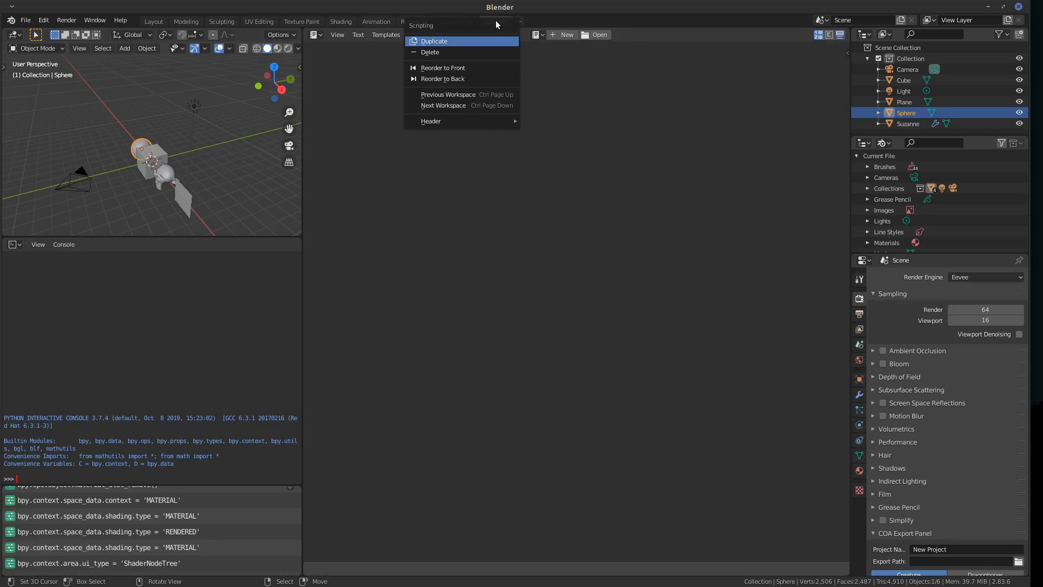
click(484, 50)
right_click(456, 21)
click(446, 51)
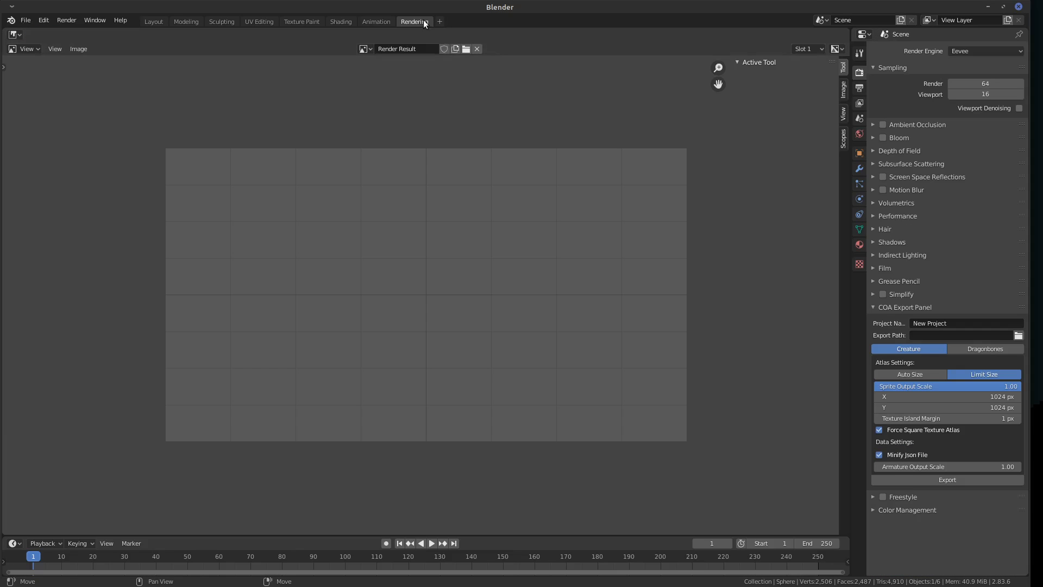
right_click(419, 22)
click(408, 52)
right_click(366, 20)
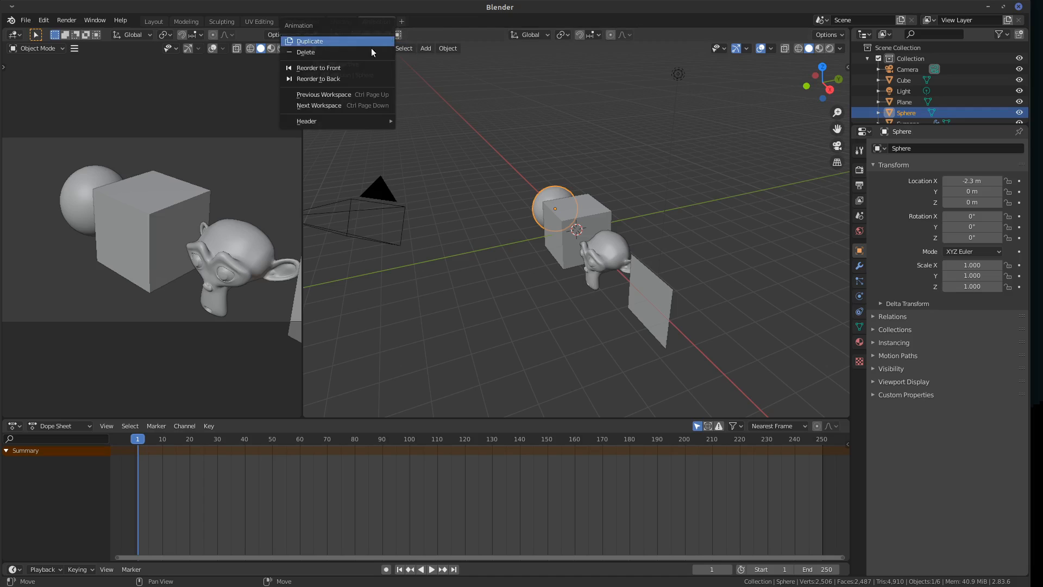
click(366, 51)
right_click(334, 19)
click(331, 52)
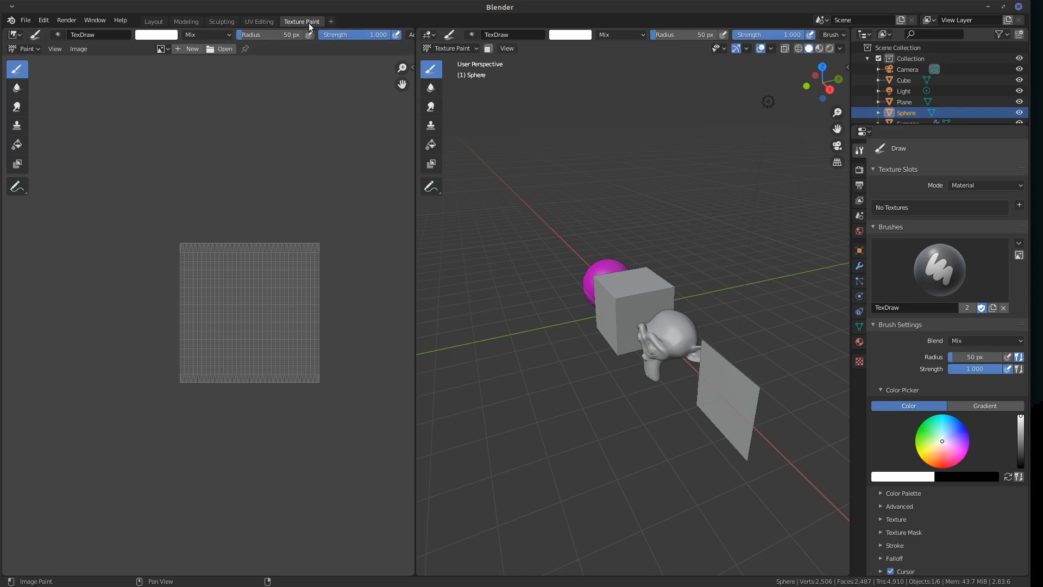
right_click(298, 21)
click(292, 52)
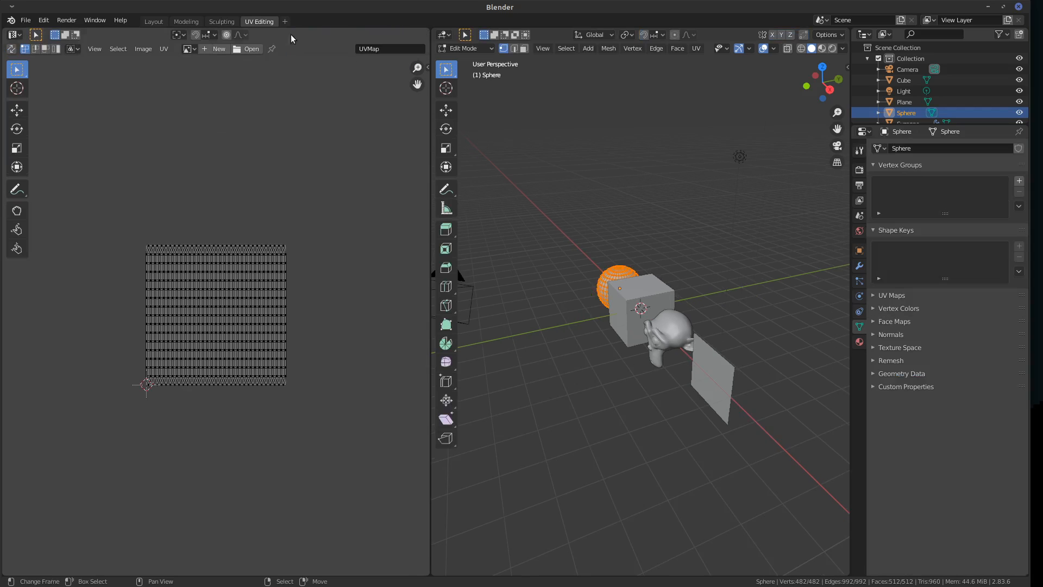
right_click(255, 21)
click(248, 52)
right_click(220, 20)
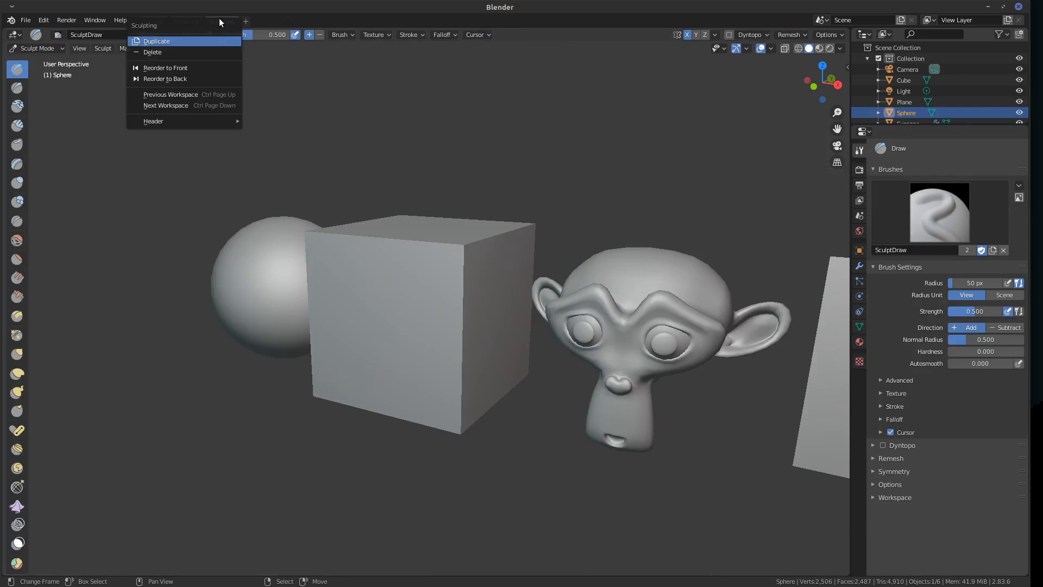
click(219, 50)
right_click(187, 22)
click(187, 51)
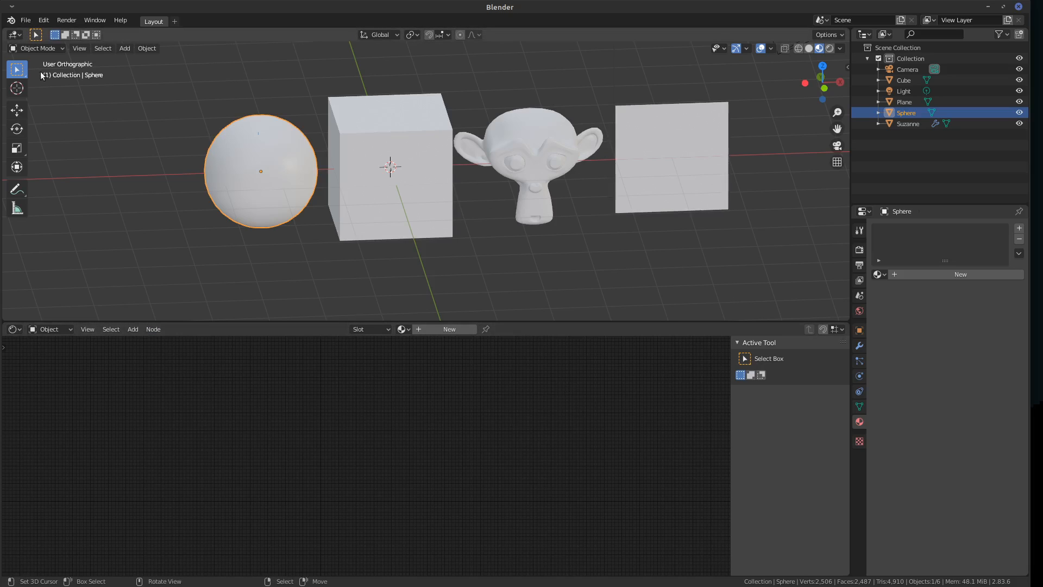
Split the 3D viewport into two side-by-side areas and turn the new one into a Texture Node Editor after trying the Outliner there.
mouse_move(1, 33)
mouse_down()
mouse_move(121, 53)
mouse_move(2, 48)
mouse_up()
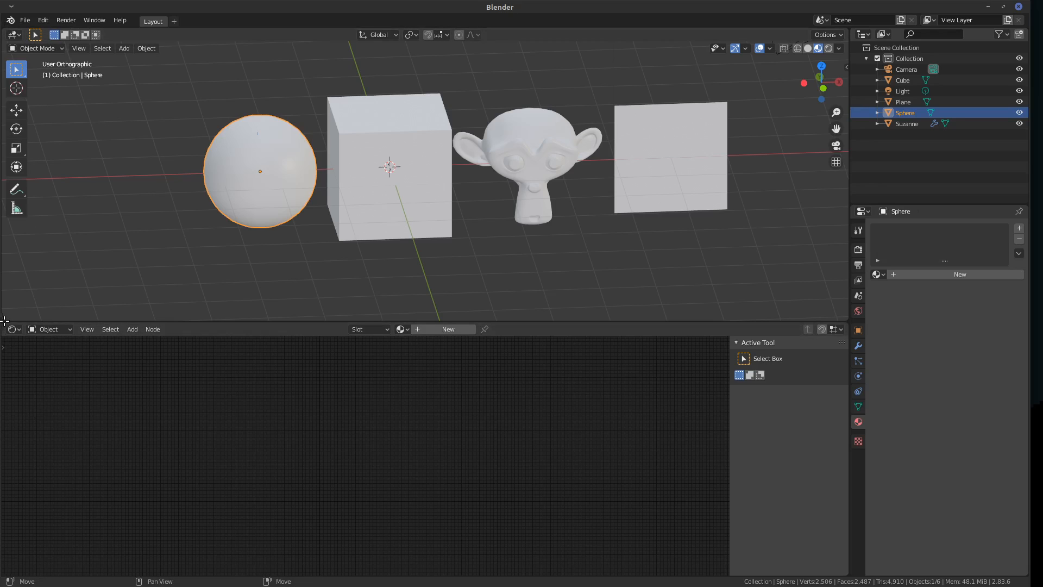
drag(3, 319, 403, 300)
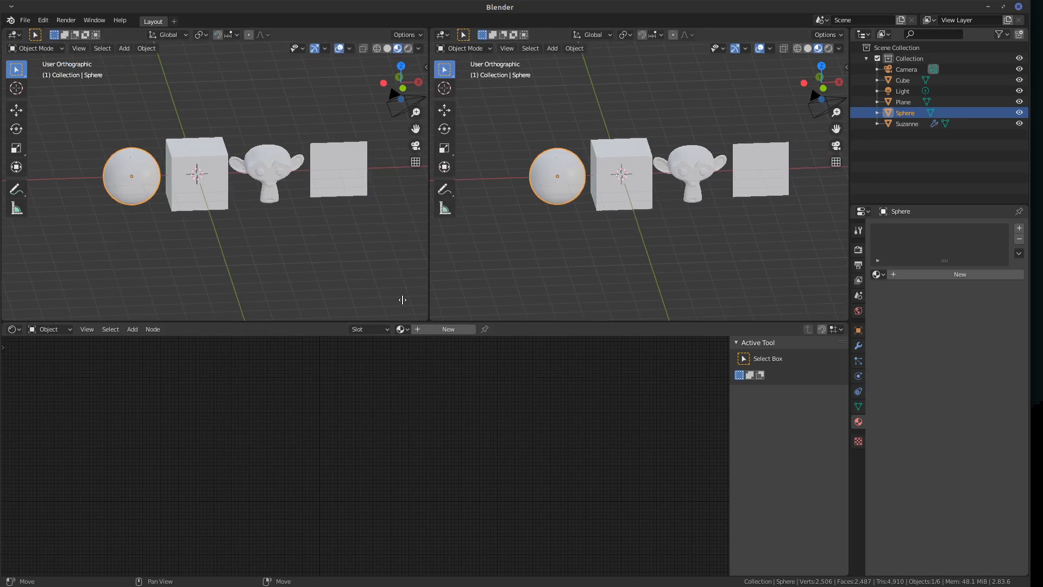
click(14, 35)
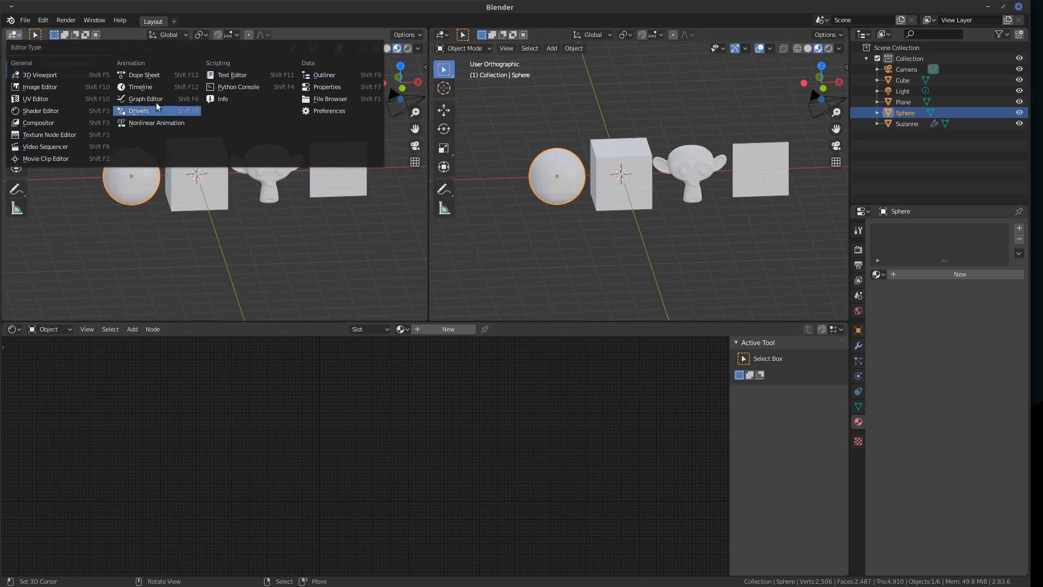
click(326, 75)
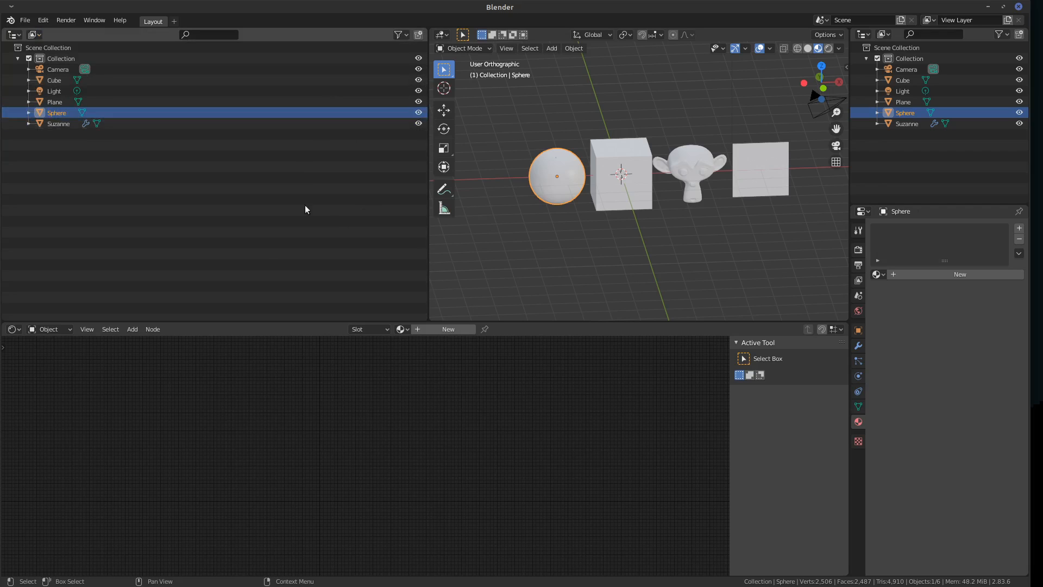
click(18, 35)
click(54, 122)
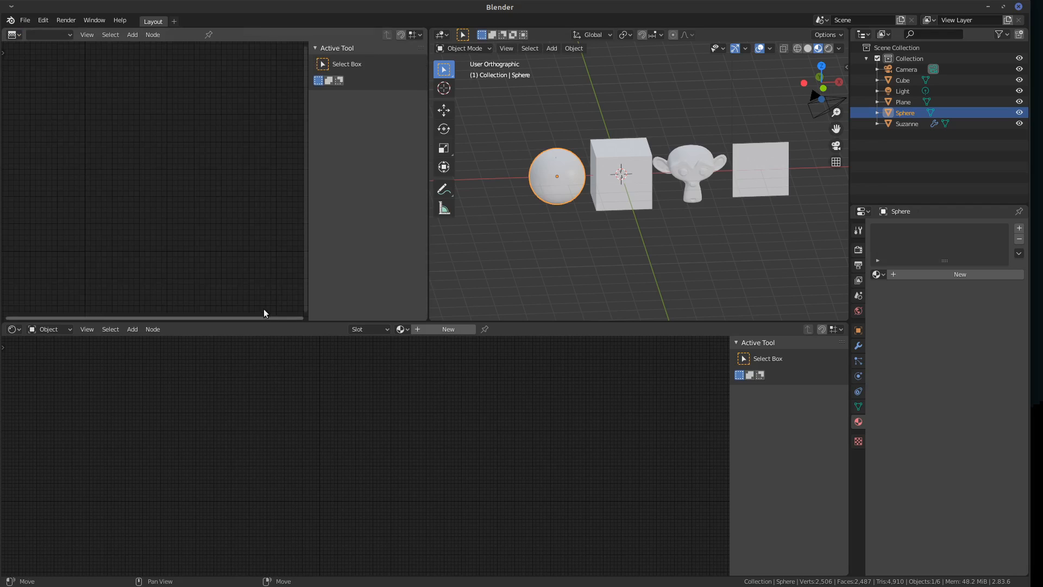
Add a Shading workspace from the General workspace presets.
click(174, 21)
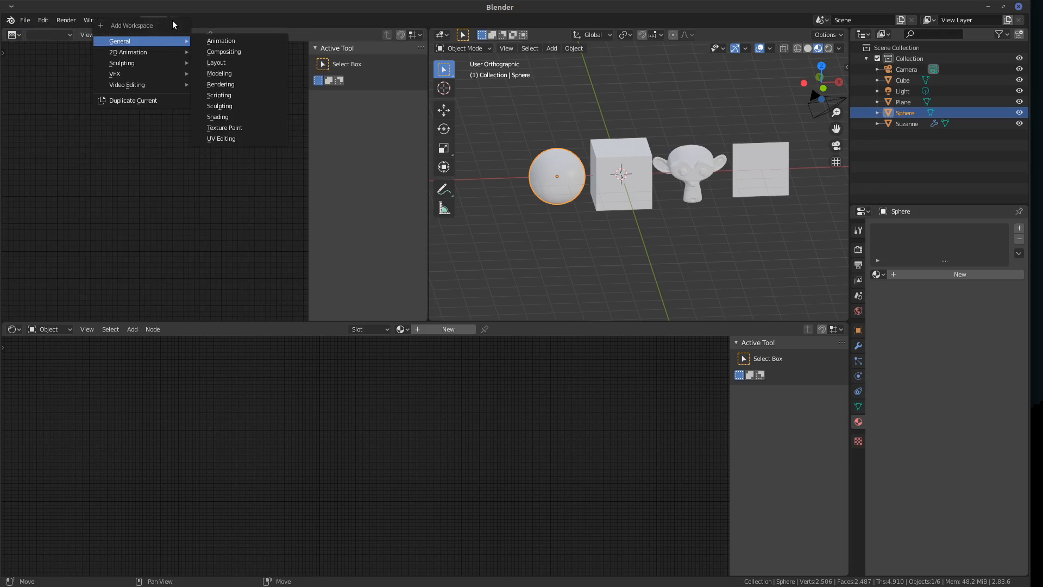
click(173, 21)
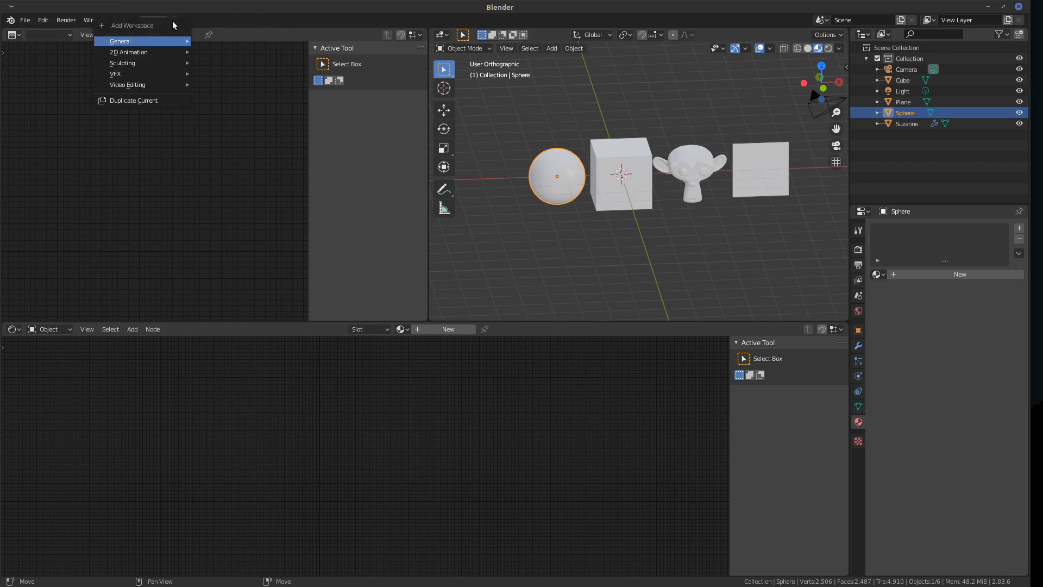
mouse_move(164, 40)
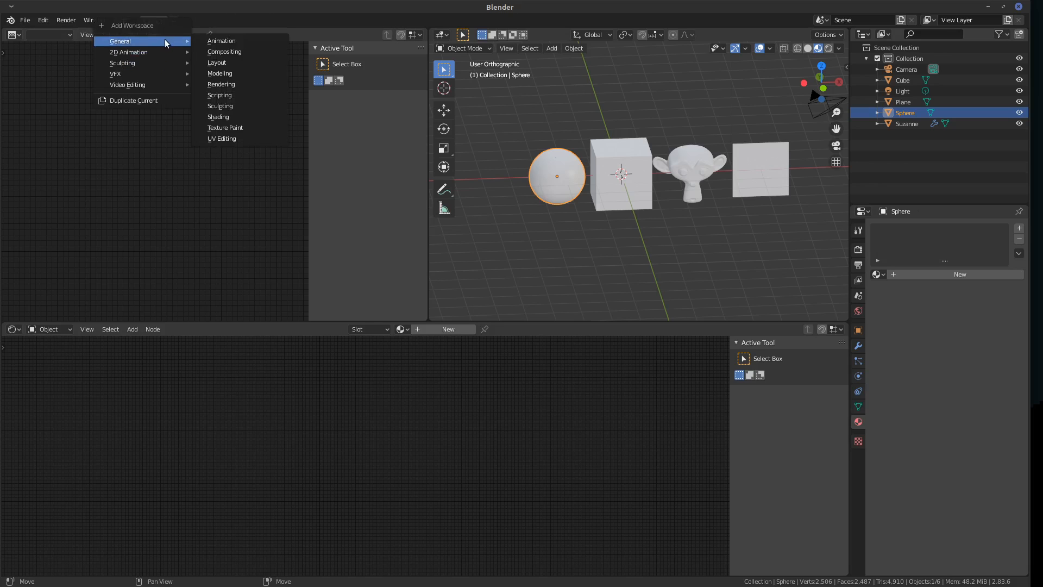
click(253, 116)
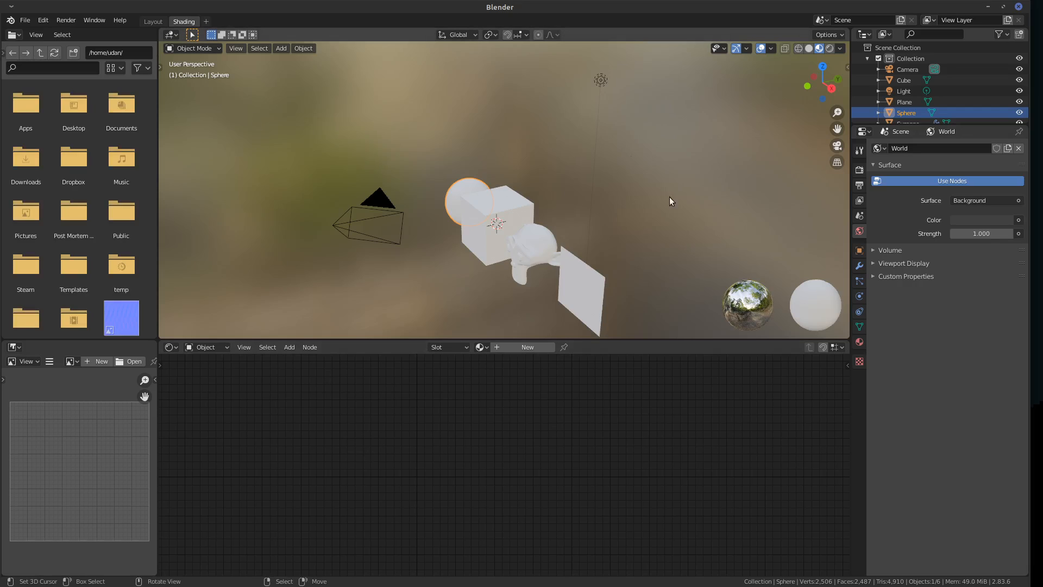
Try the warm-toned second environment for the Material Preview lighting and return to the green forest one.
mouse_move(687, 240)
middle_down()
mouse_move(654, 196)
mouse_move(633, 193)
mouse_move(682, 188)
mouse_move(680, 171)
mouse_move(646, 189)
middle_up()
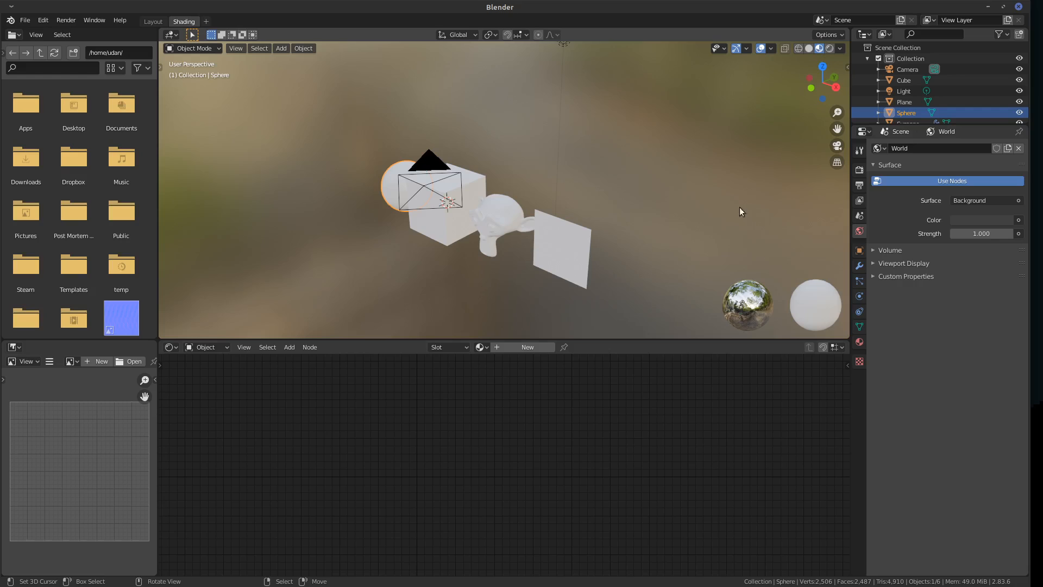
middle_drag(682, 321, 745, 281)
click(840, 48)
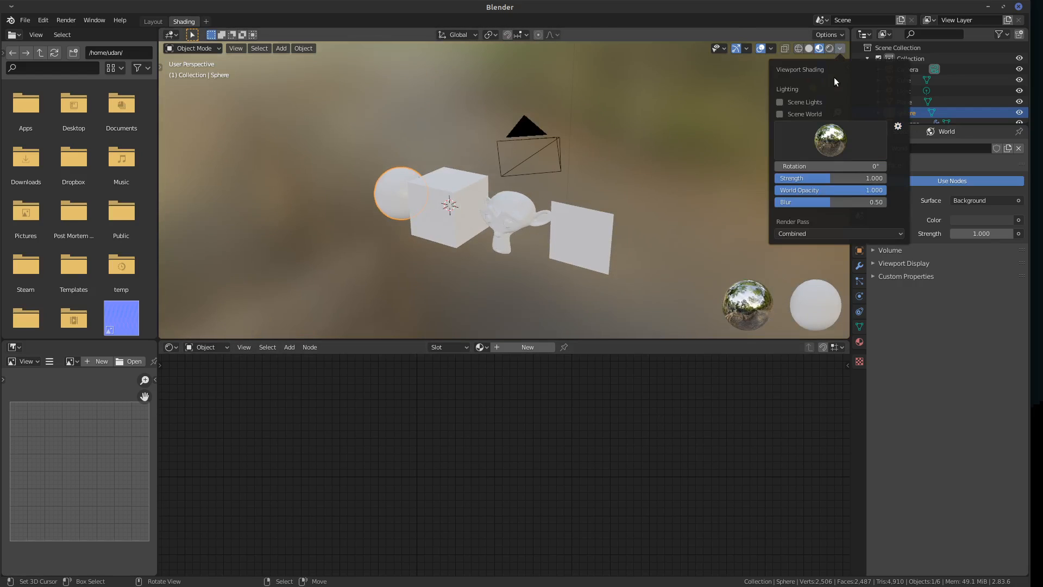
click(830, 140)
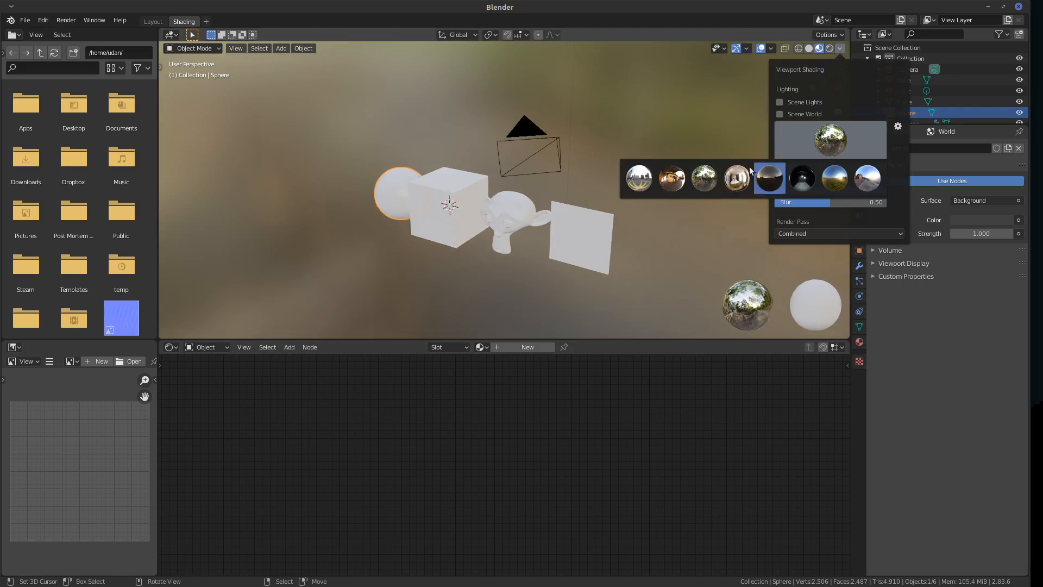
click(670, 185)
click(830, 140)
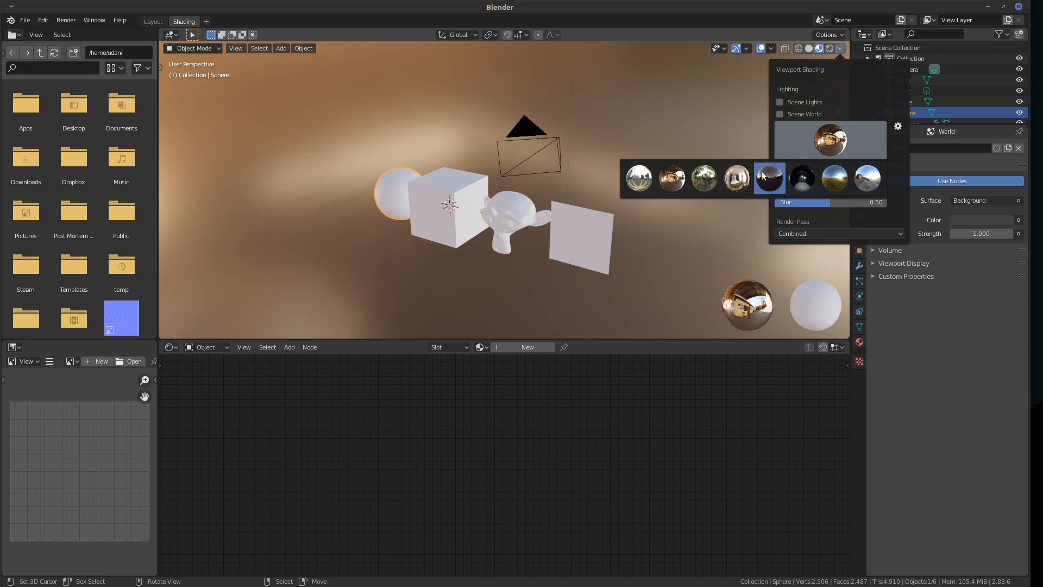
click(704, 178)
Switch the Material Preview lighting to the fifth environment, with the dark ground, and rotate the environment to about 24.1°.
click(841, 48)
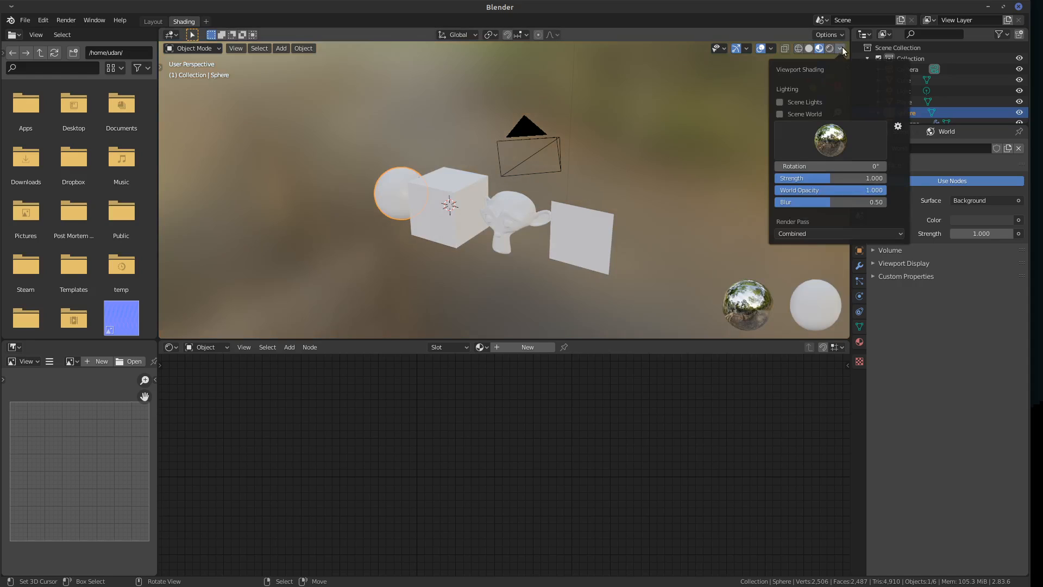
click(830, 139)
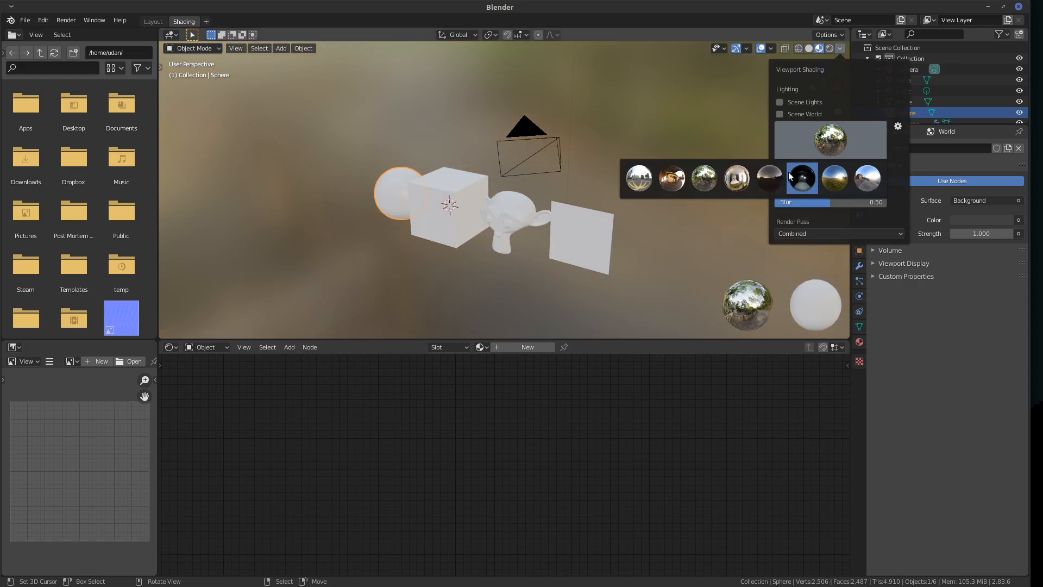
click(769, 178)
mouse_move(651, 293)
middle_down()
mouse_move(630, 246)
mouse_move(663, 209)
mouse_move(606, 219)
mouse_move(666, 230)
mouse_move(685, 207)
middle_up()
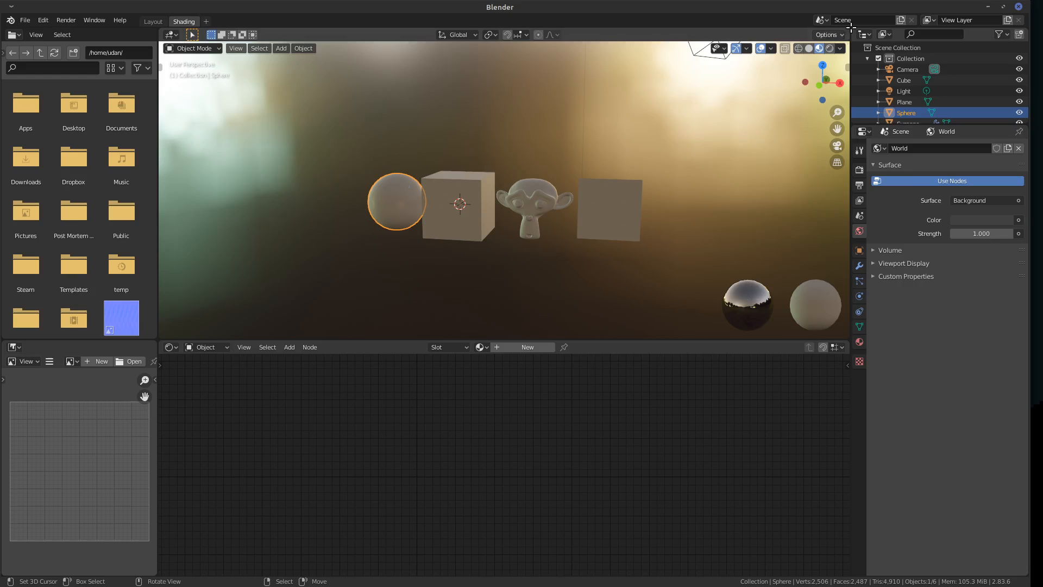
click(840, 49)
mouse_move(840, 166)
mouse_down()
mouse_move(351, 255)
mouse_move(524, 251)
mouse_move(728, 227)
mouse_move(282, 275)
mouse_move(943, 263)
mouse_move(922, 256)
mouse_up()
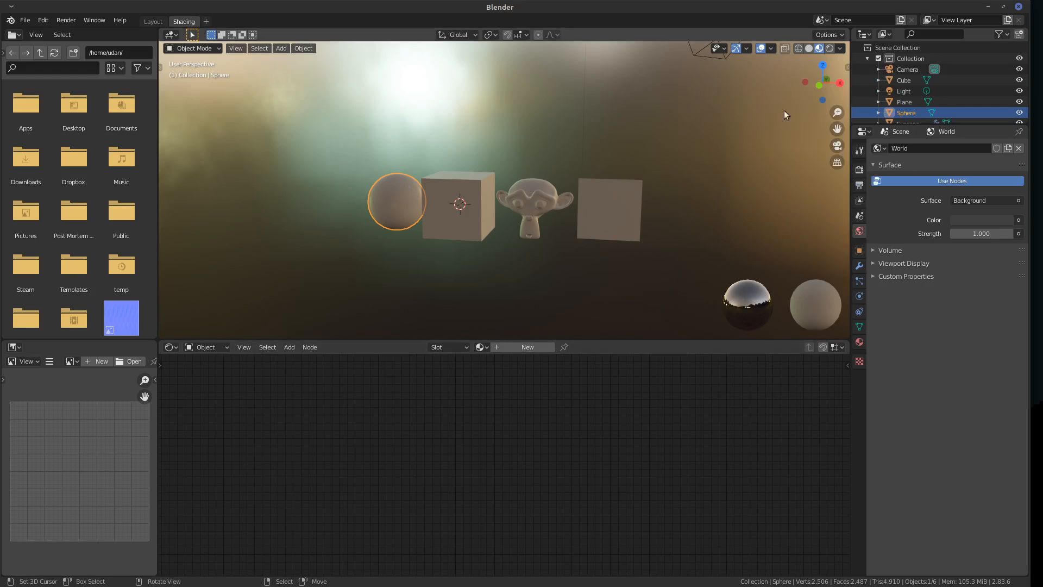
click(841, 49)
middle_drag(692, 270, 718, 234)
scroll(713, 217, up, 2)
middle_drag(707, 119, 686, 169)
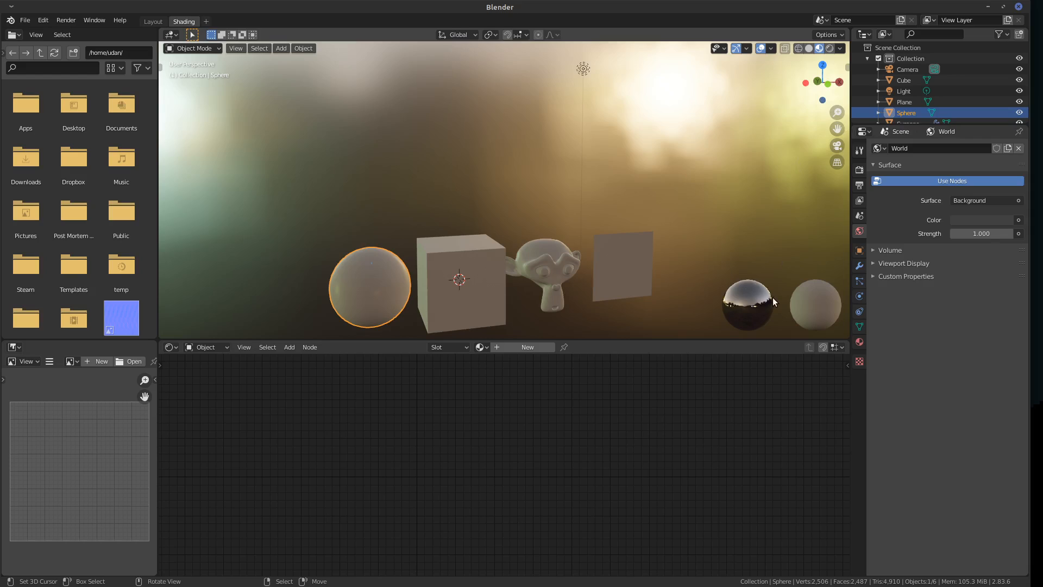
Try the blue-sky, green-field environment for the Material Preview lighting and examine the objects under it.
click(841, 48)
click(841, 137)
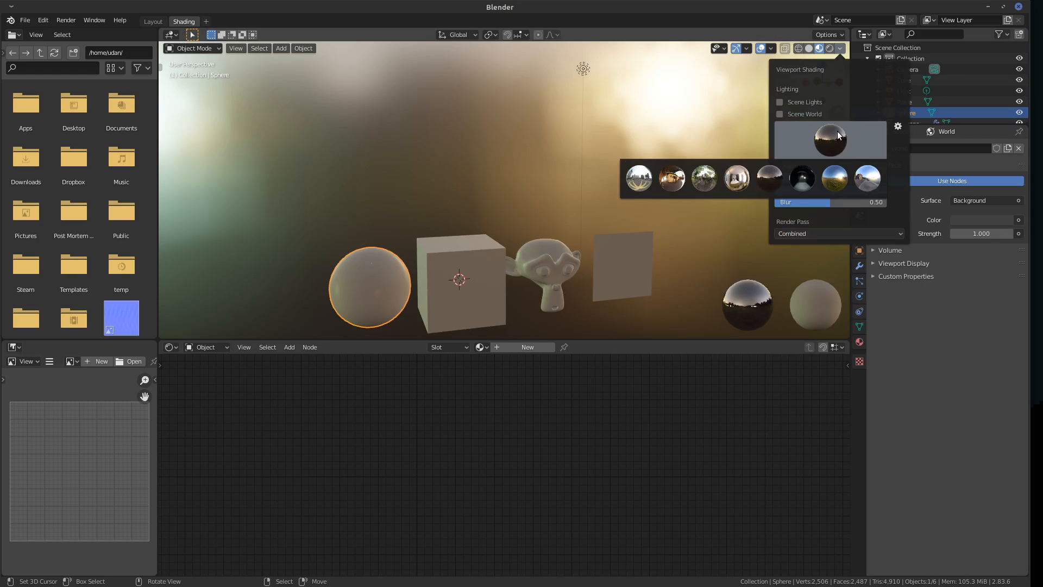
click(836, 174)
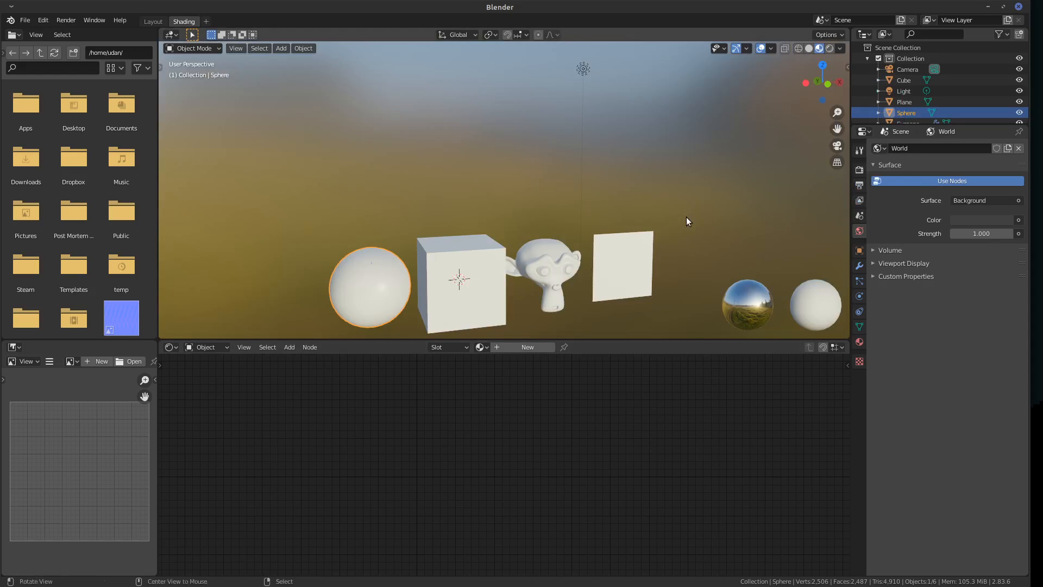
shift+middle_drag(686, 216, 673, 180)
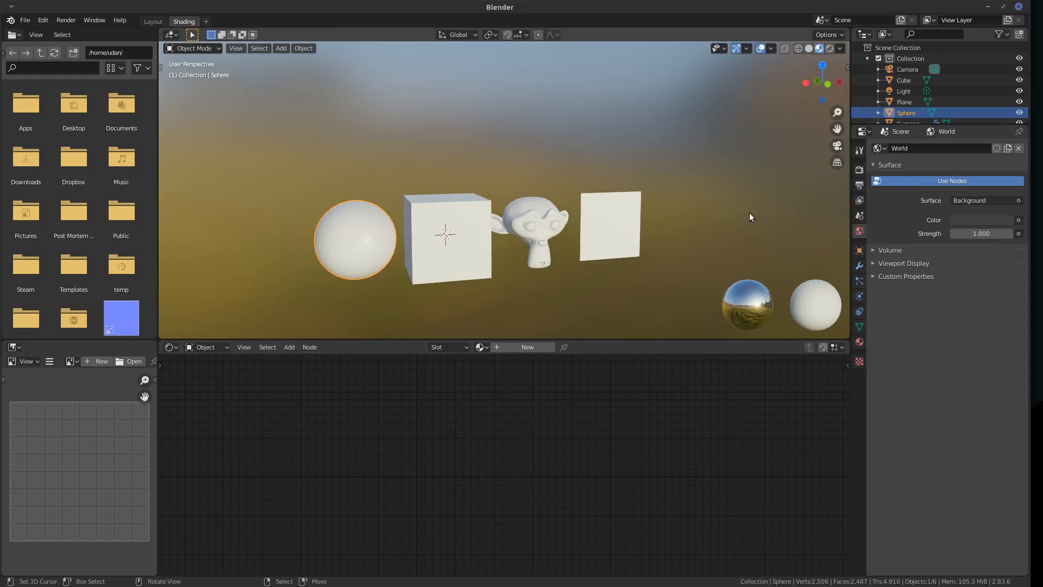
middle_drag(688, 240, 791, 327)
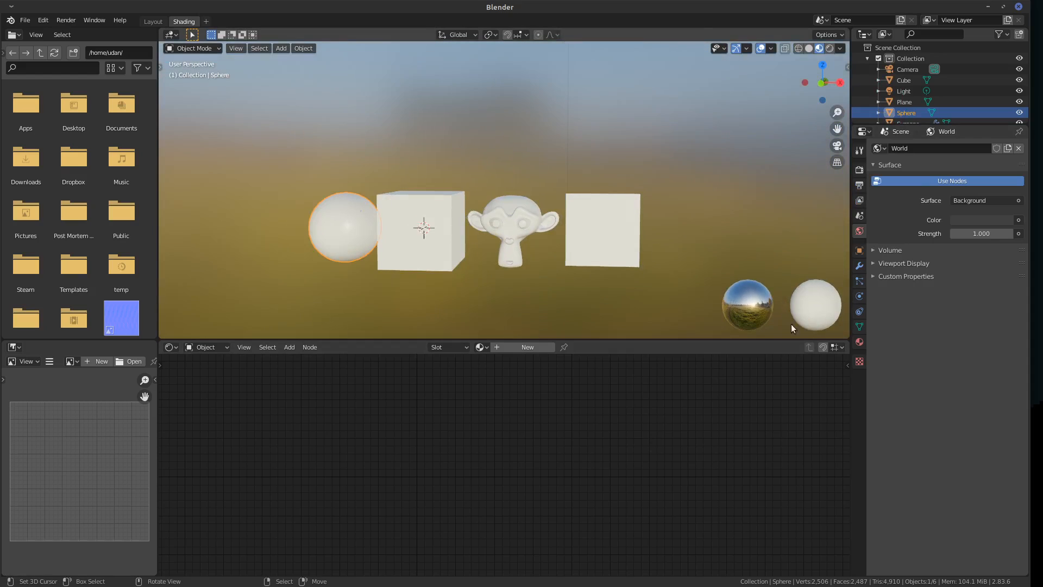
middle_drag(640, 222, 653, 229)
Set the Material Preview lighting to the warm-toned second environment and view the objects from the front.
click(840, 49)
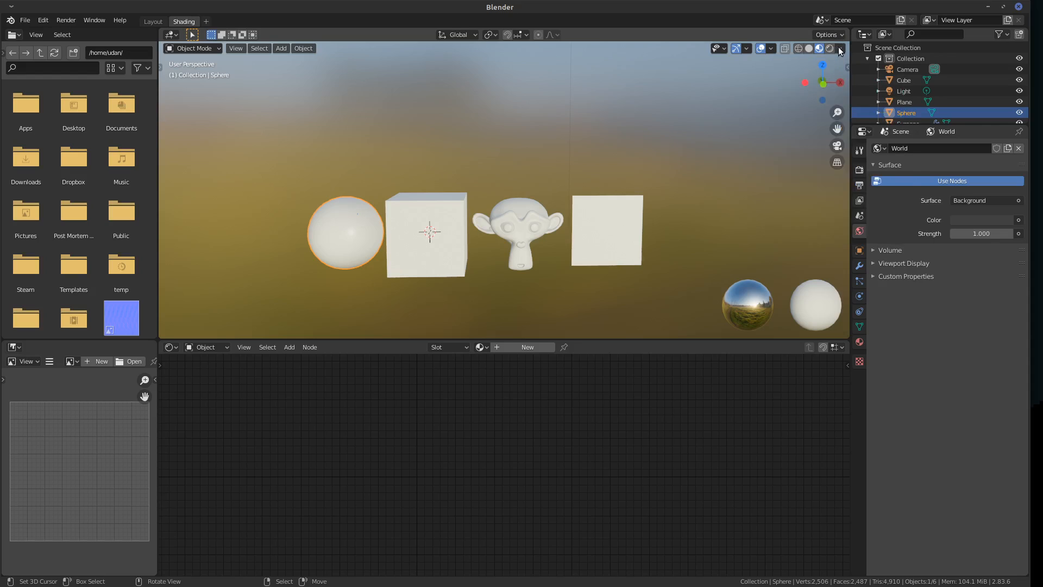
click(840, 49)
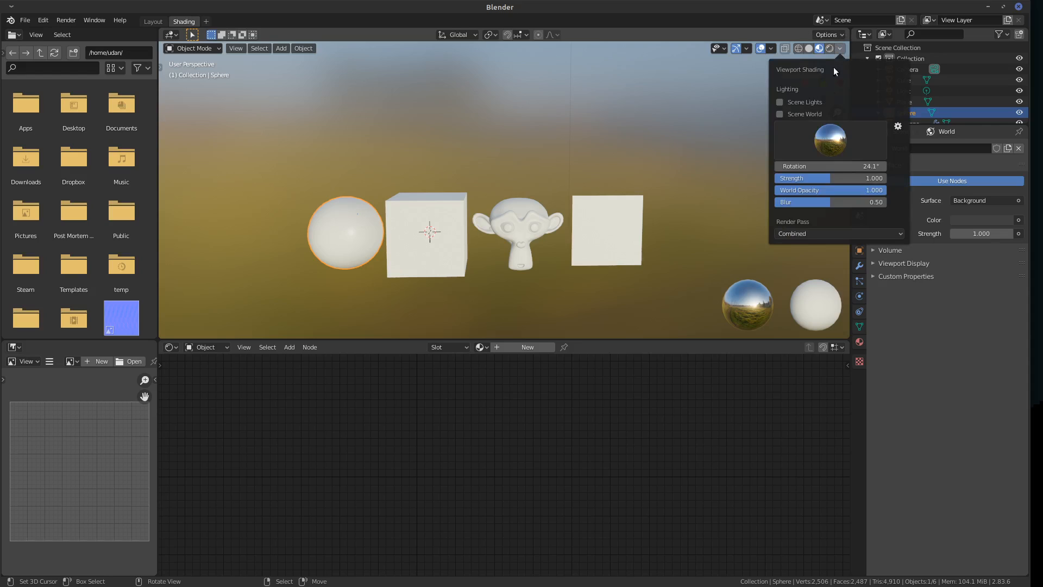
click(830, 139)
click(671, 177)
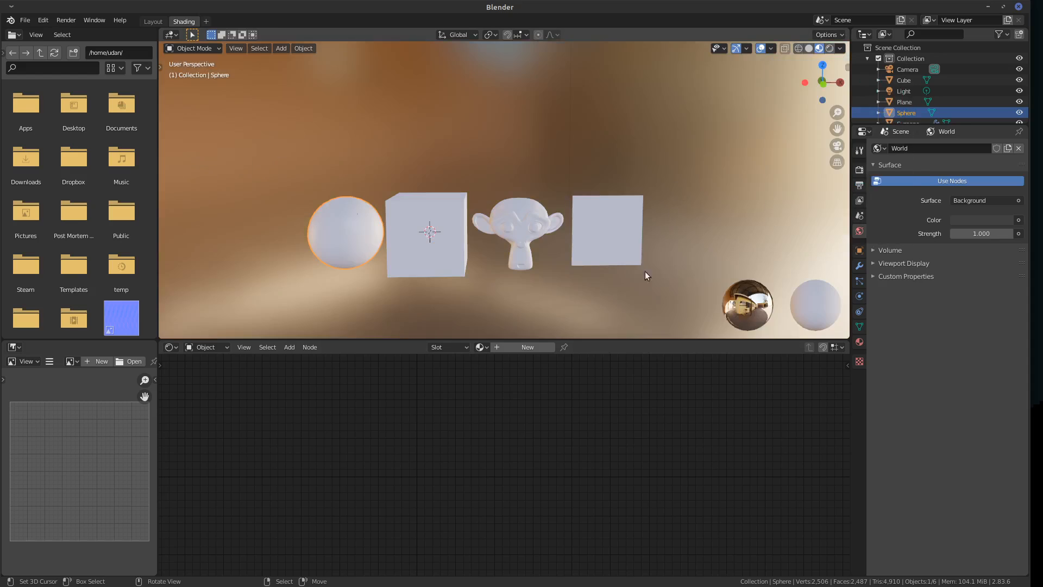
middle_drag(645, 274, 627, 251)
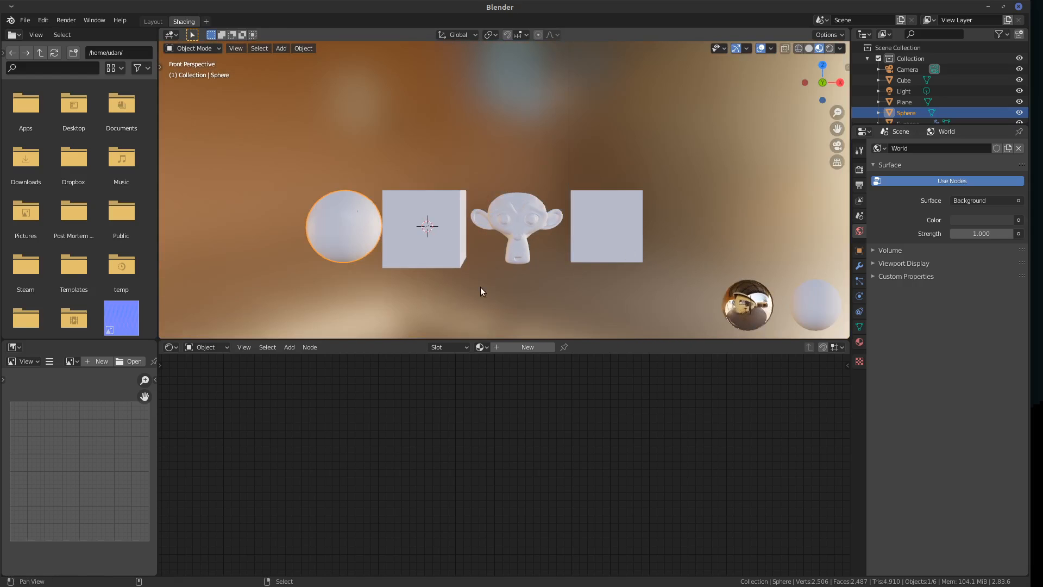
Enlarge the Shader Editor upward, widen the File Browser column, and look through the home folder's files.
drag(548, 338, 549, 256)
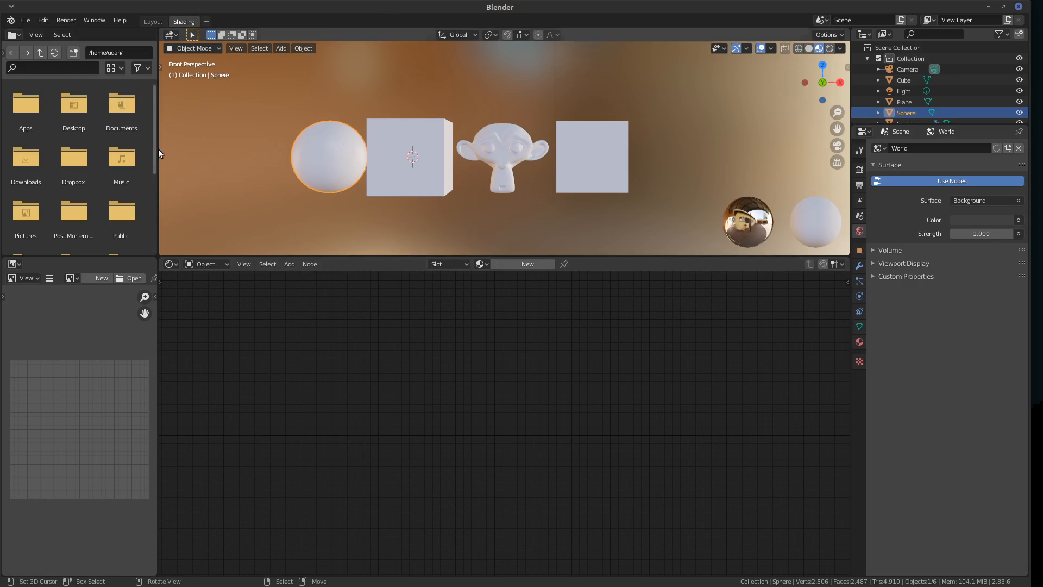
drag(158, 150, 238, 142)
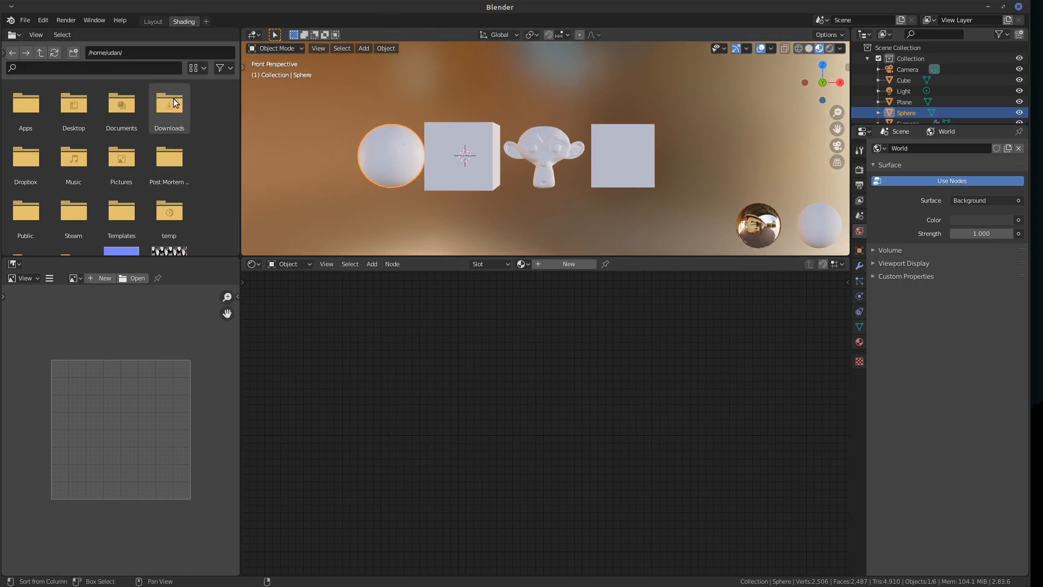
scroll(234, 163, down, 2)
scroll(231, 142, up, 2)
scroll(226, 206, down, 2)
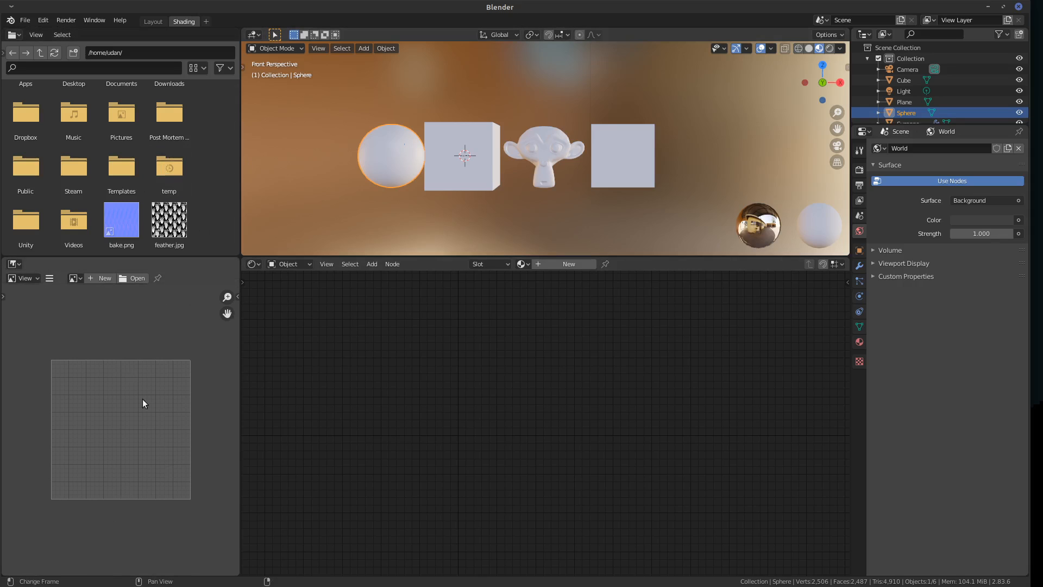
Reselect Image Editor and Shader Editor as the types of their areas, and narrow the File Browser column.
click(34, 278)
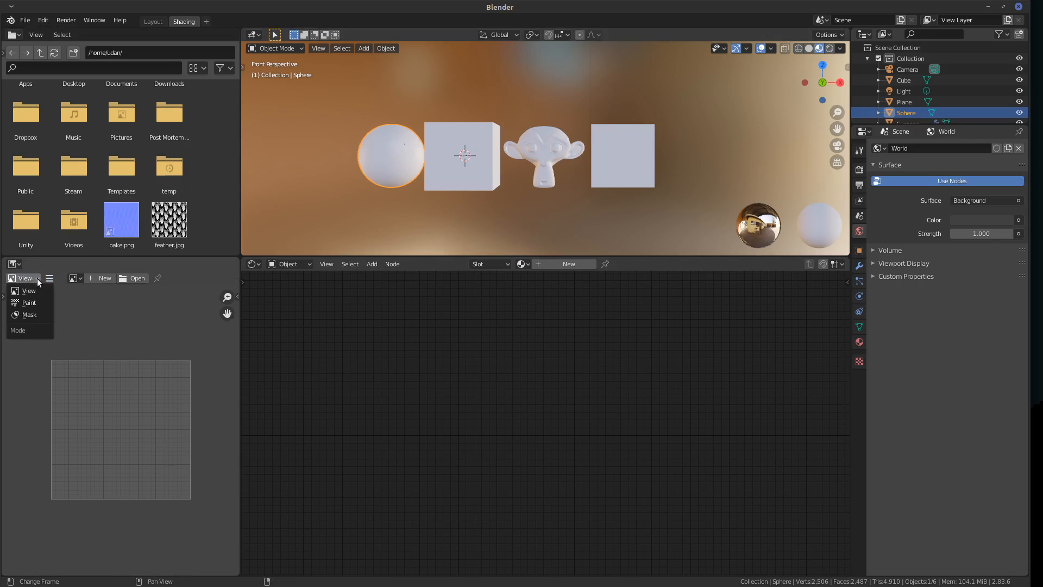
click(13, 264)
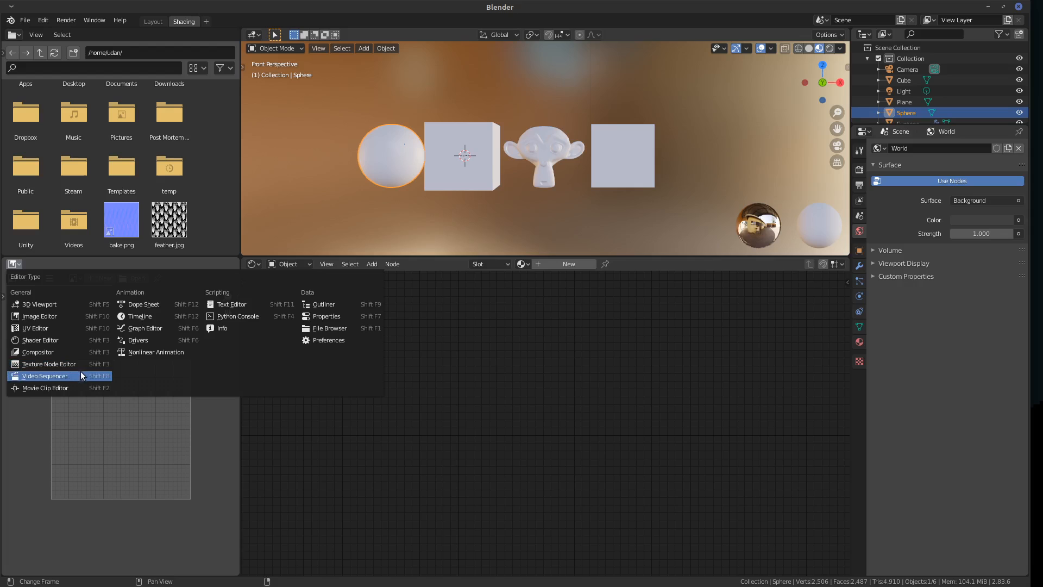
click(61, 315)
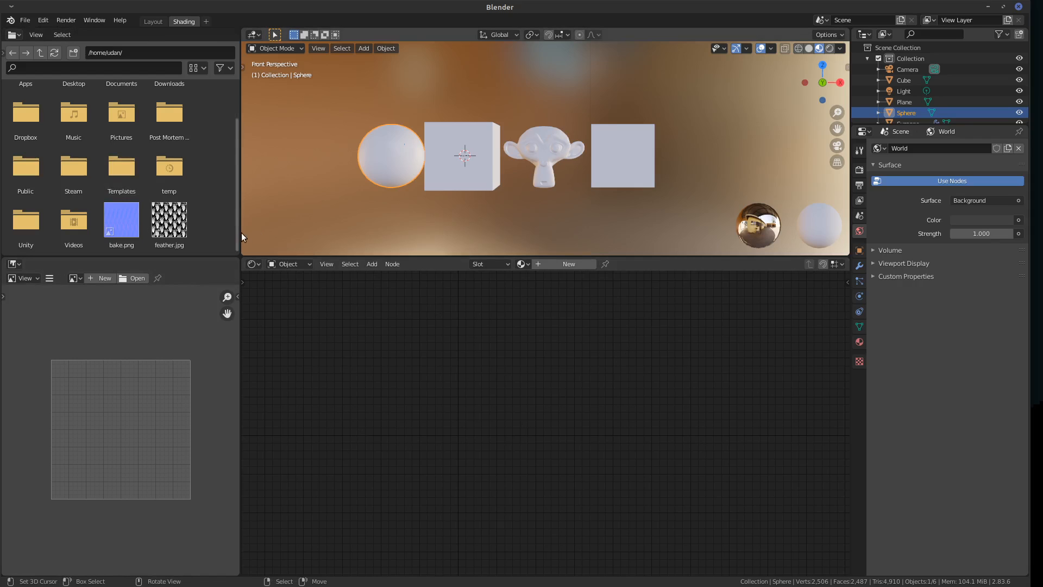
drag(241, 230, 190, 246)
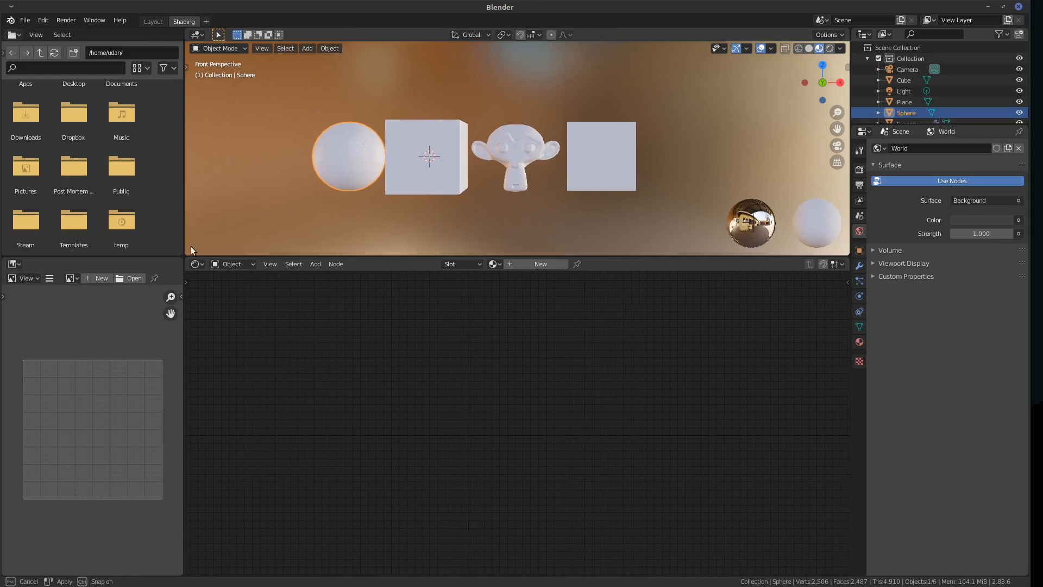
click(197, 264)
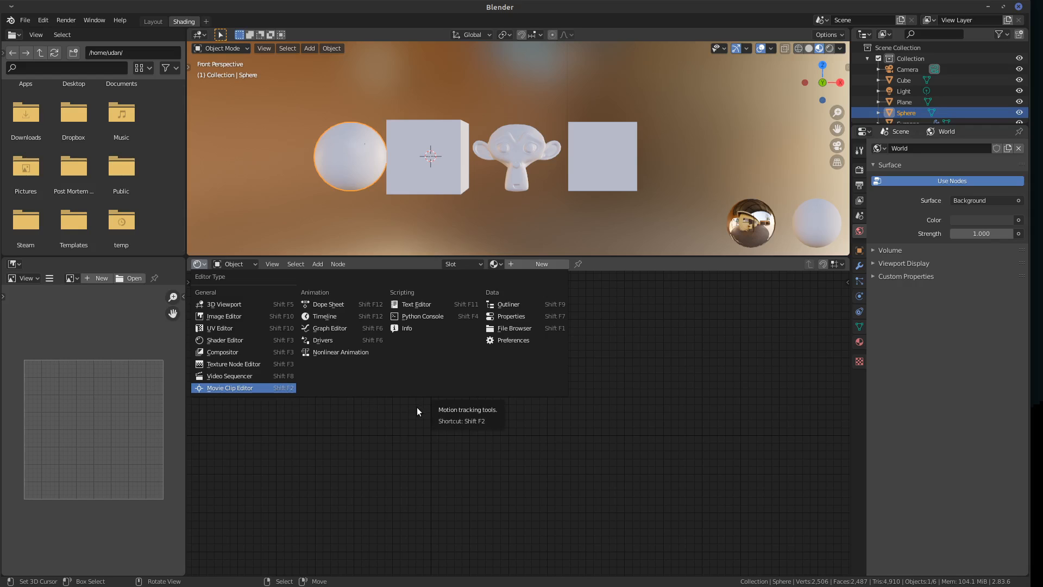
click(239, 341)
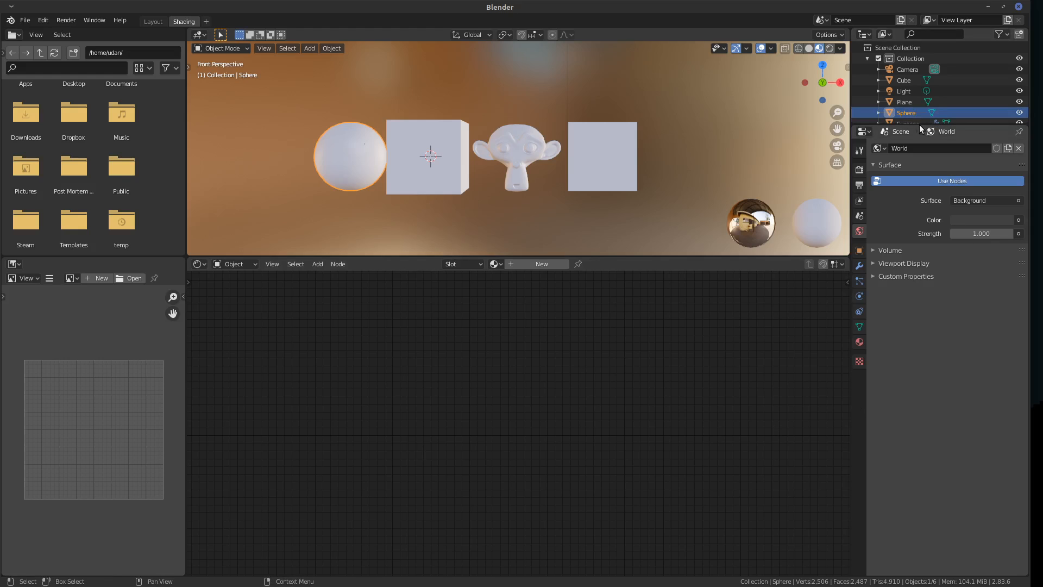
Enlarge the Outliner to fit all scene objects, and select Suzanne and then the Plane.
drag(923, 129, 922, 162)
click(908, 123)
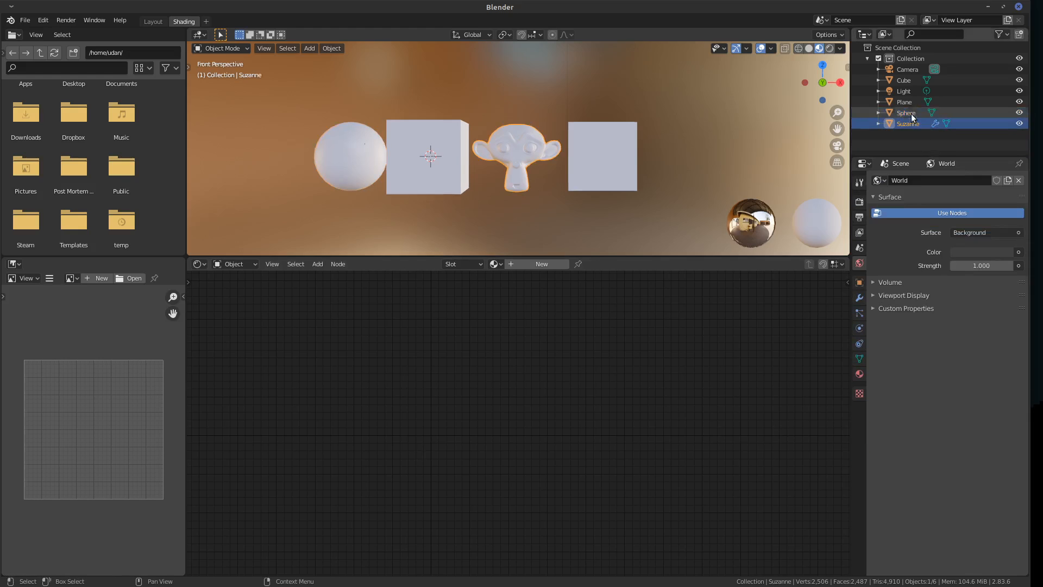
click(907, 102)
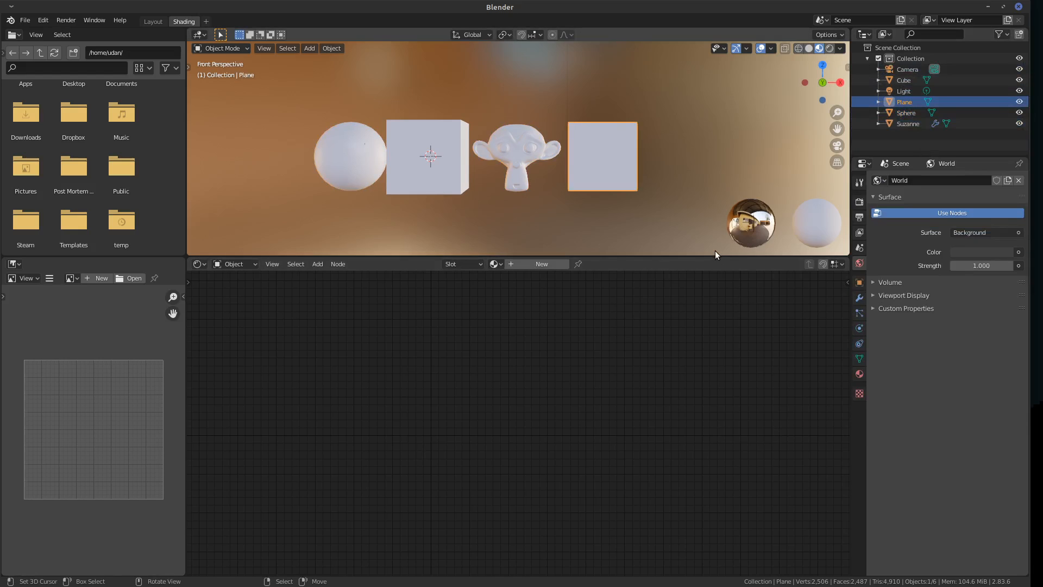
Delete the Layout workspace, keeping only Shading, and look at the presets for adding a workspace.
click(200, 35)
right_click(156, 22)
click(149, 48)
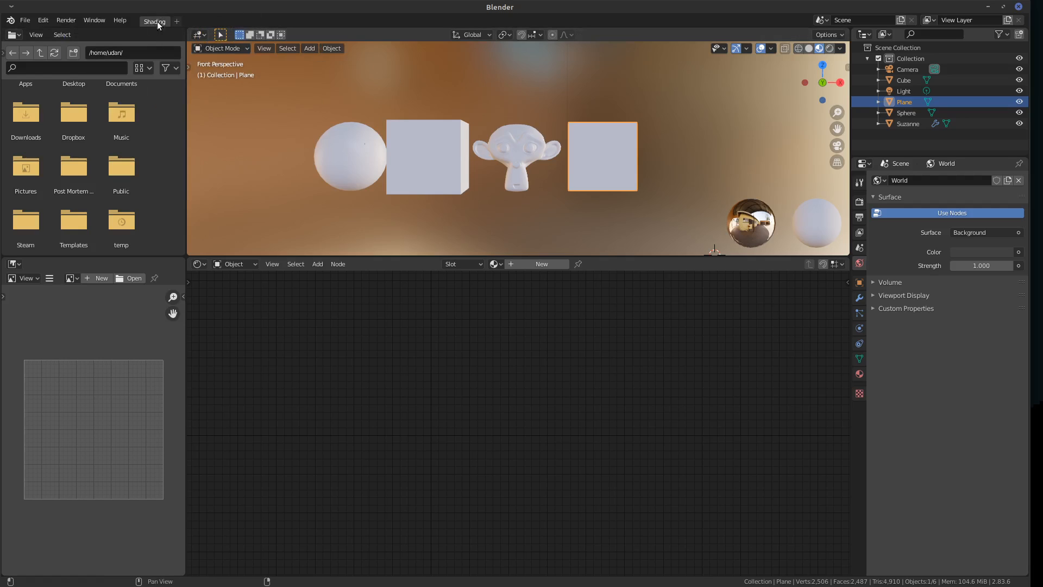
click(178, 22)
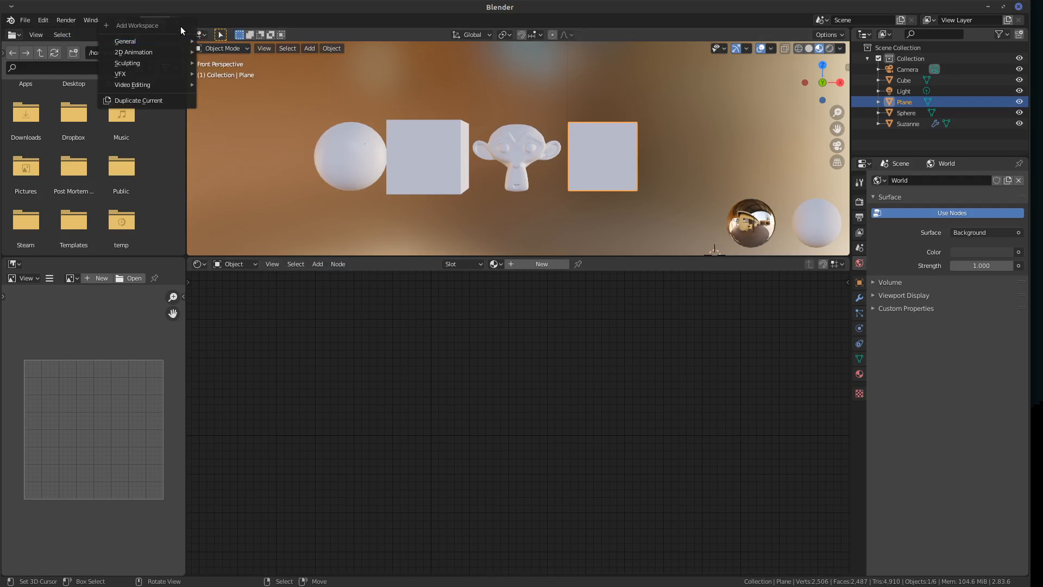
mouse_move(187, 41)
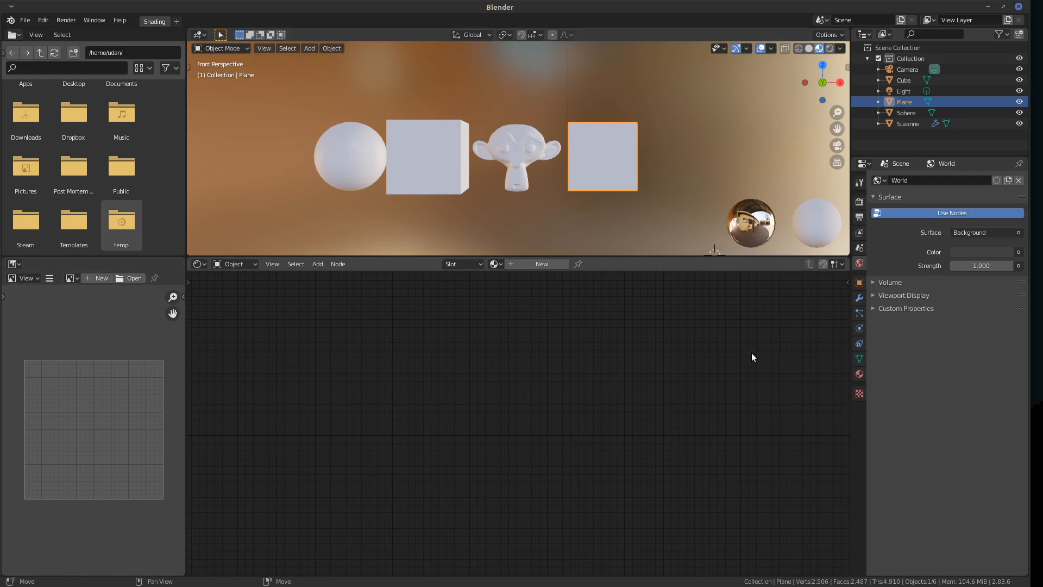
Show the material settings in the Properties editor and select Suzanne, the Cube, the Sphere and the Plane in turn, undoing any accidental move.
click(430, 161)
click(588, 152)
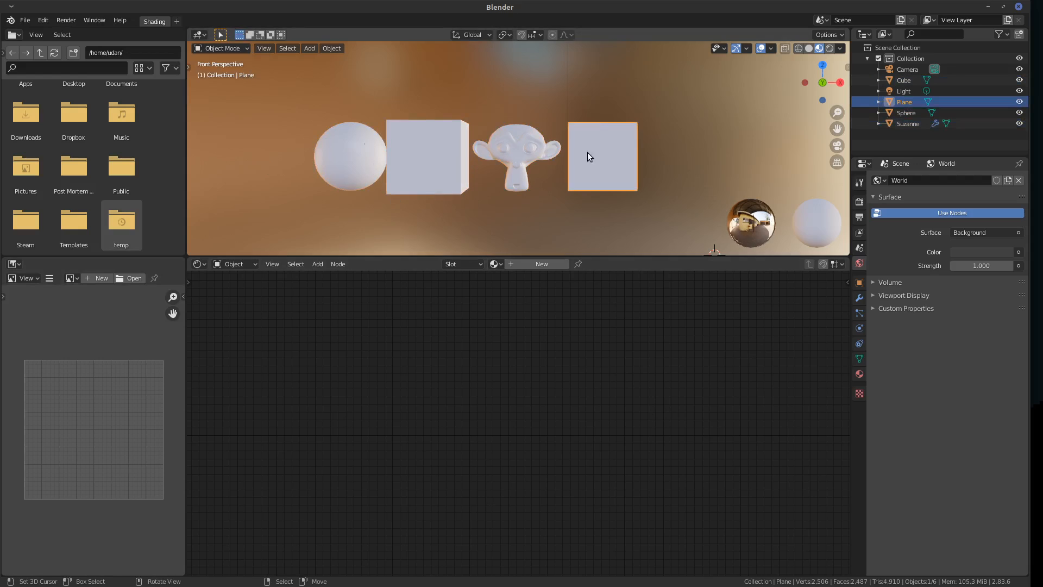
click(859, 375)
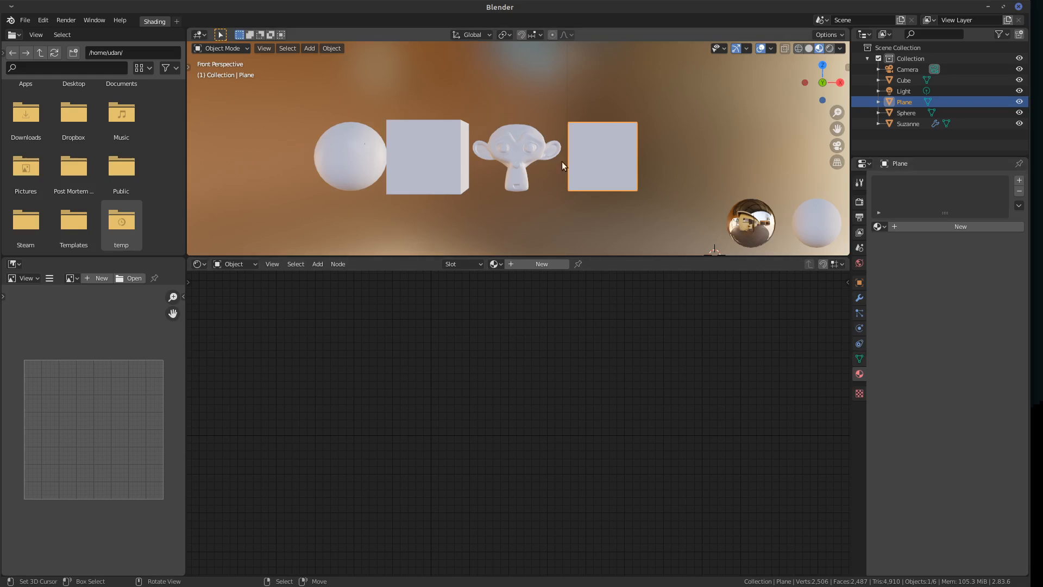
click(519, 150)
click(445, 145)
click(362, 154)
click(449, 155)
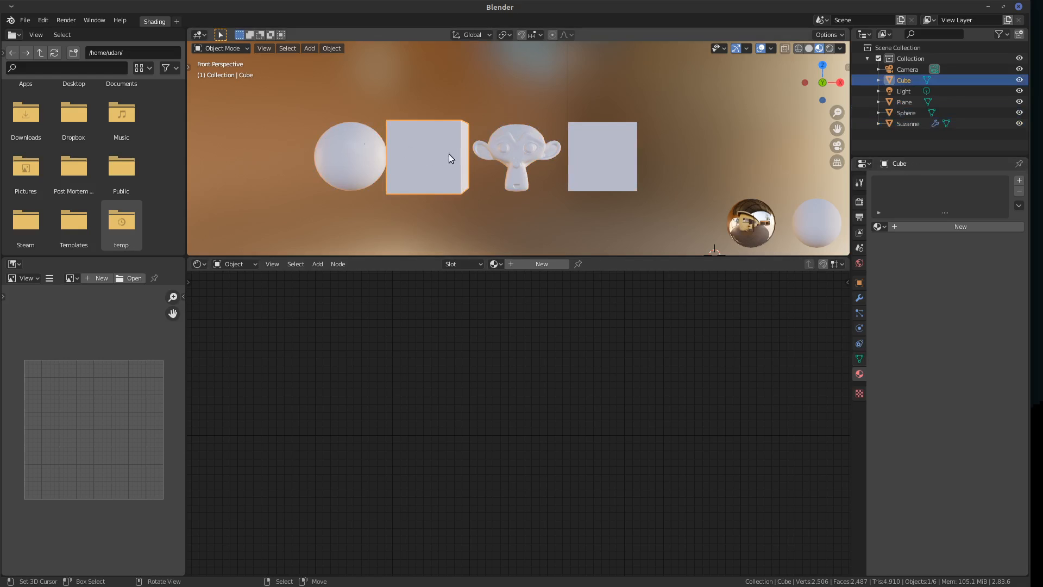
click(517, 155)
drag(578, 157, 580, 157)
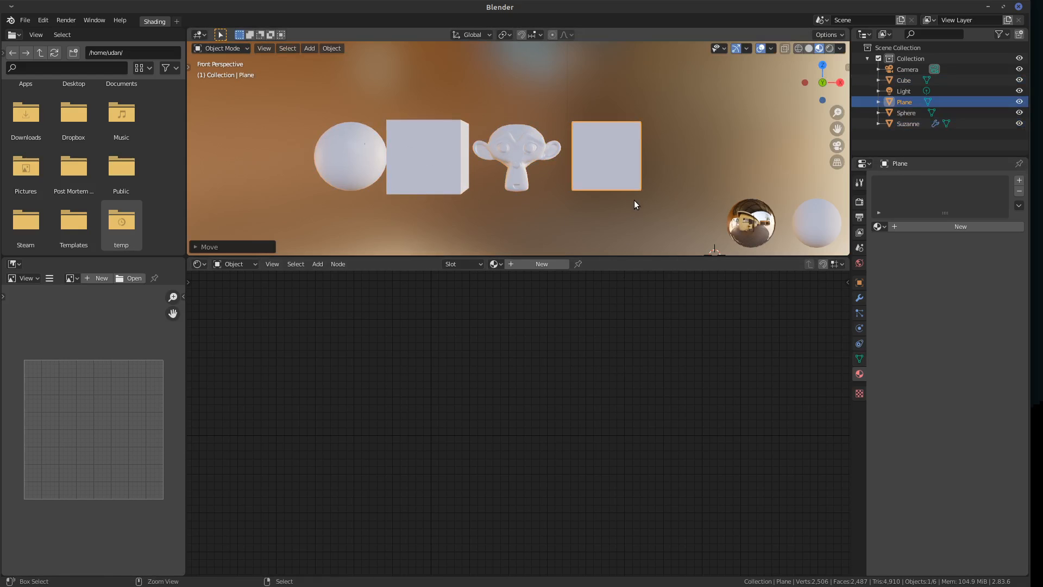
key(ctrl+z)
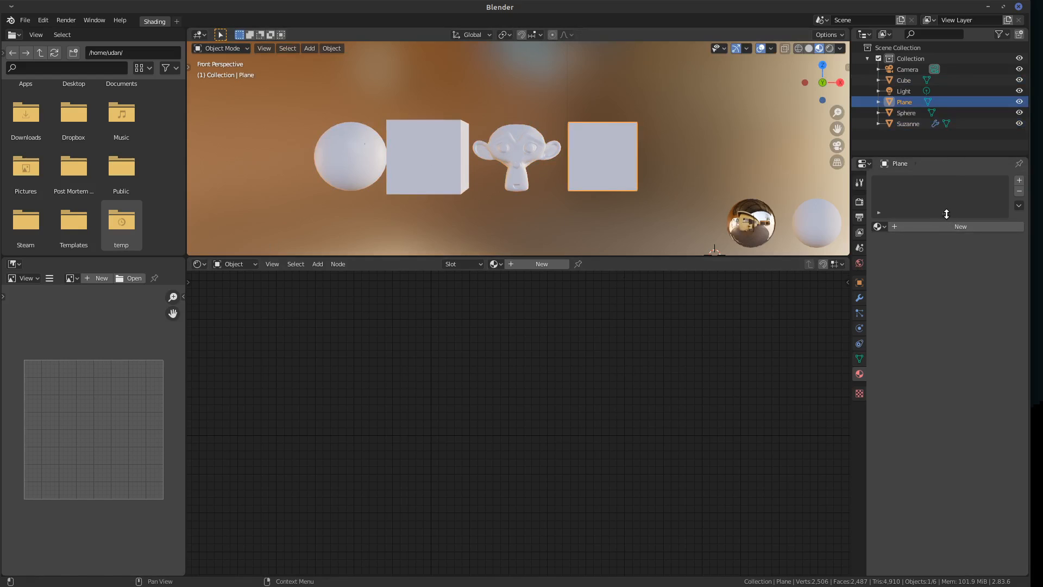
Enlarge the material slot list, and select the Cube and then Suzanne to view their slots.
drag(947, 213, 948, 246)
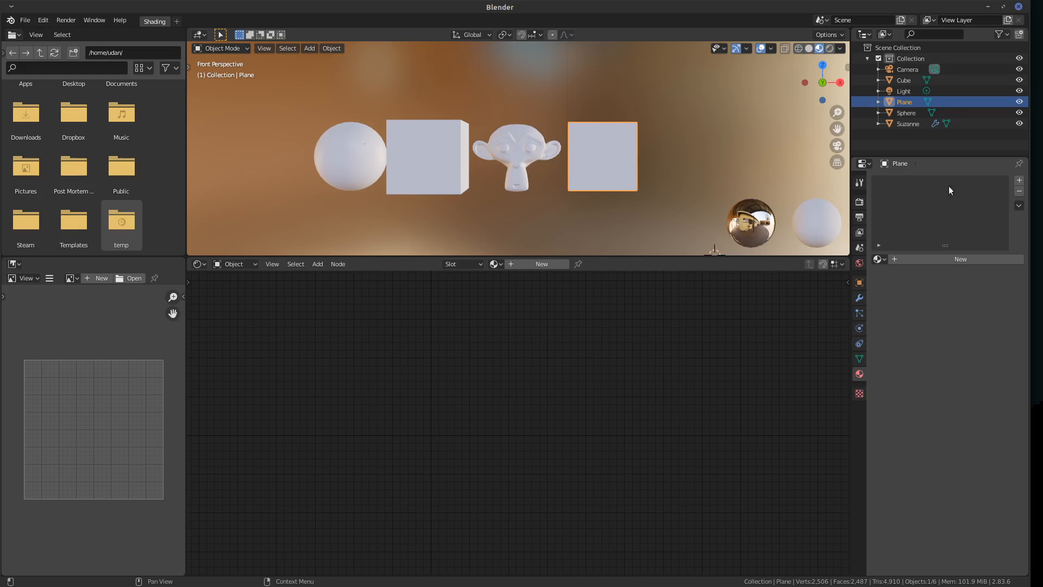
click(447, 158)
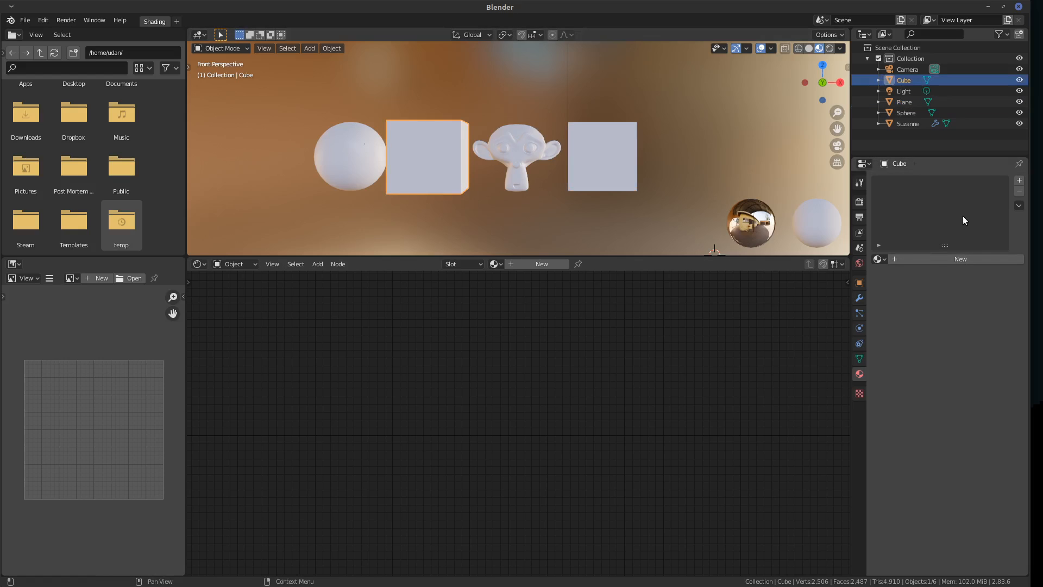
click(522, 163)
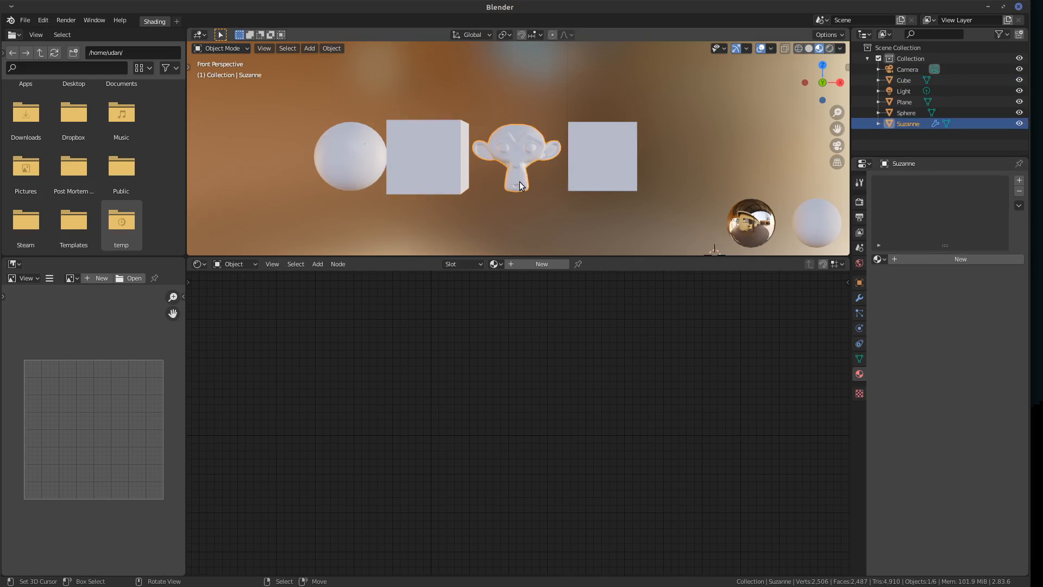
In Edit Mode, select all of Suzanne's mesh linked to one face vertex, and return to Object Mode.
key(Tab)
scroll(530, 163, up, 4)
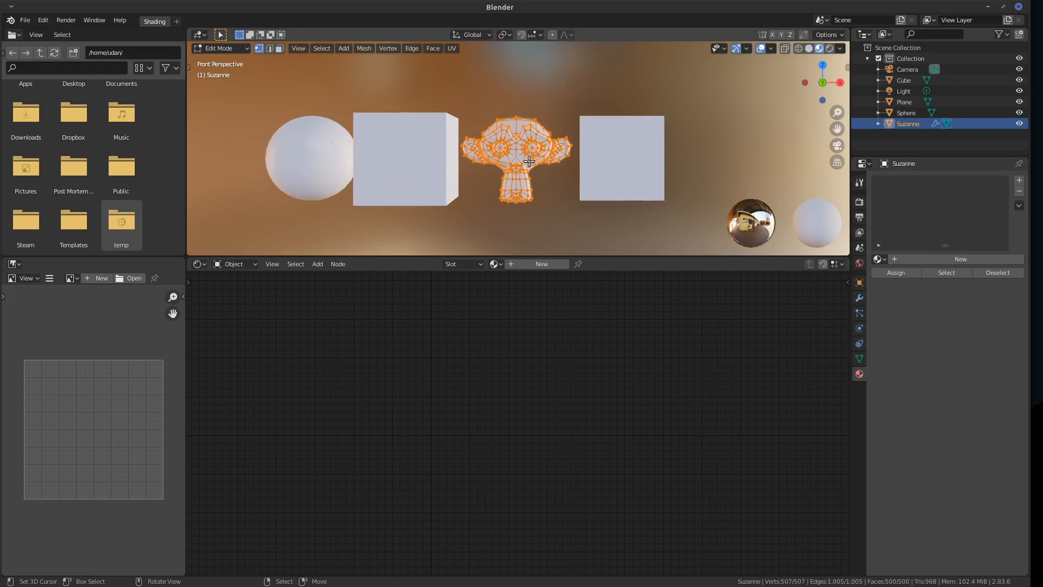
click(516, 168)
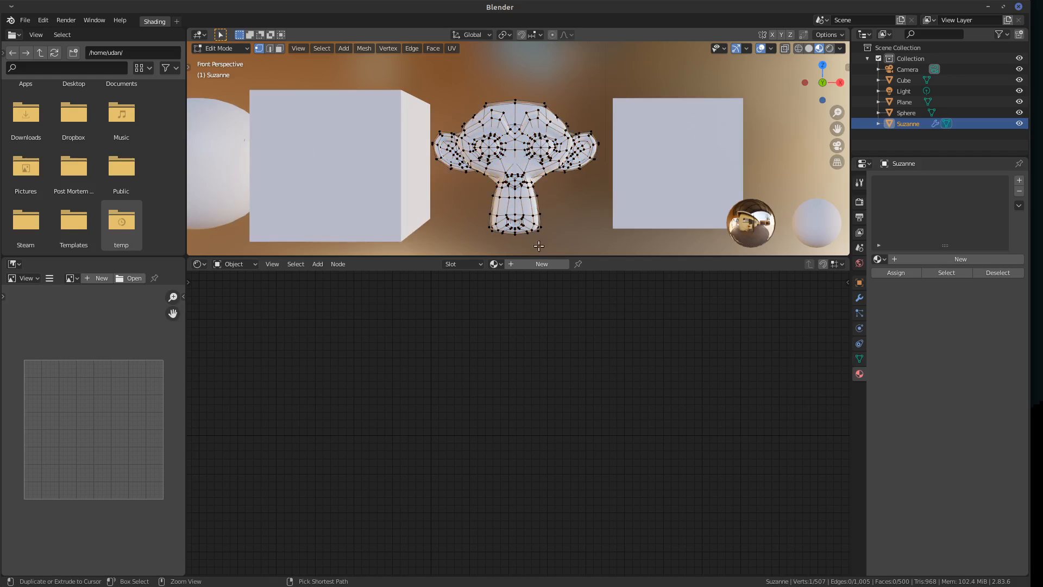
key(ctrl+l)
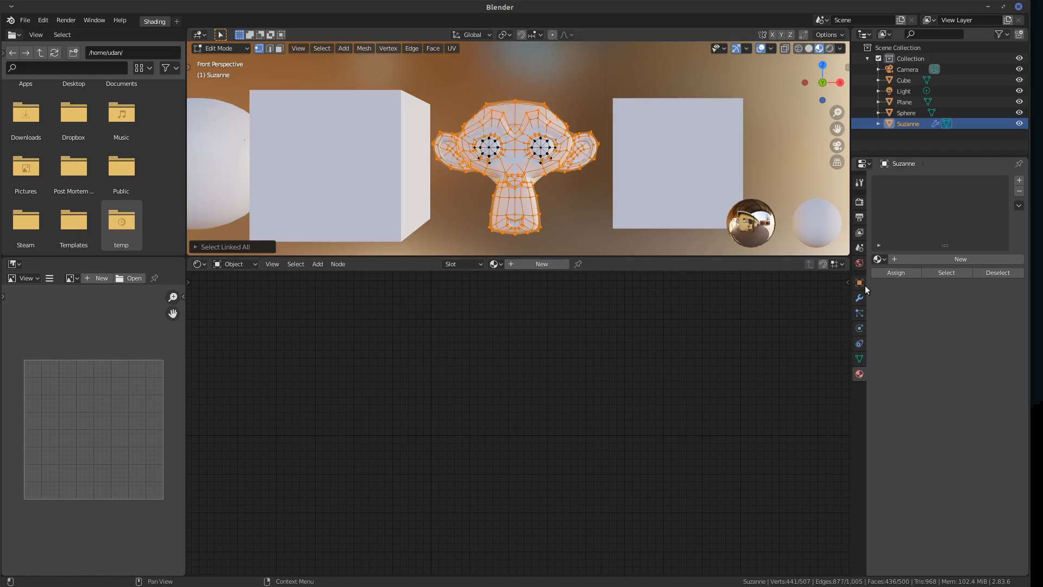
key(Tab)
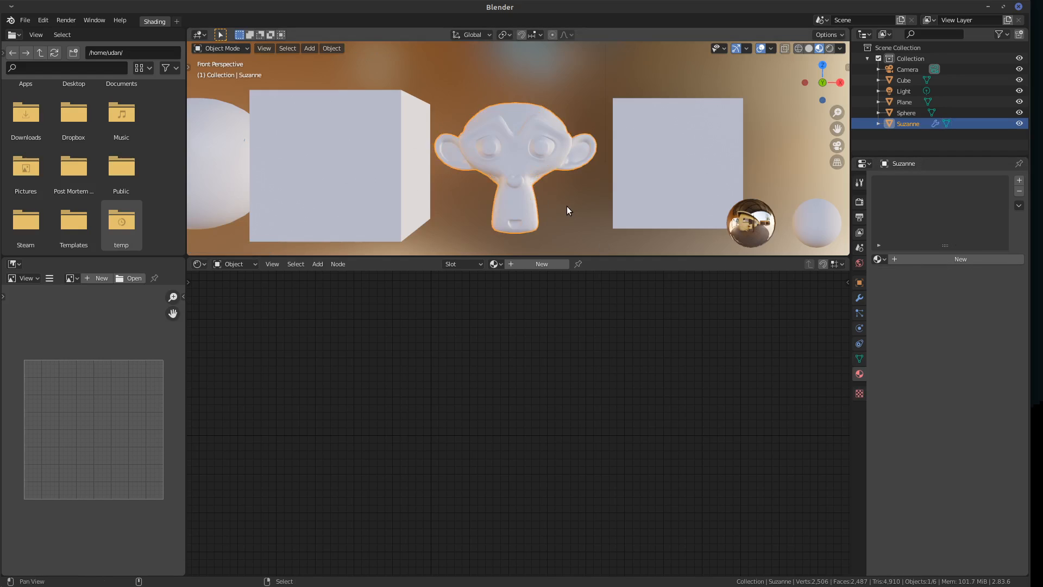
Raise the border between viewport and Shader Editor slightly, and create a new material on Suzanne.
shift+middle_drag(566, 207, 624, 193)
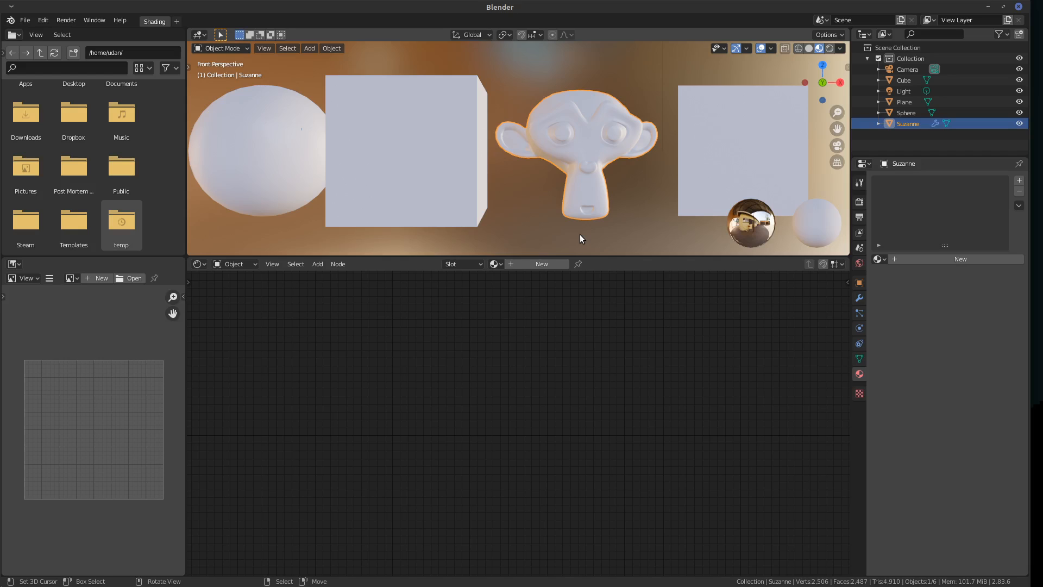
mouse_move(593, 368)
middle_down()
mouse_move(619, 357)
mouse_move(606, 366)
middle_up()
shift+middle_drag(585, 181, 593, 183)
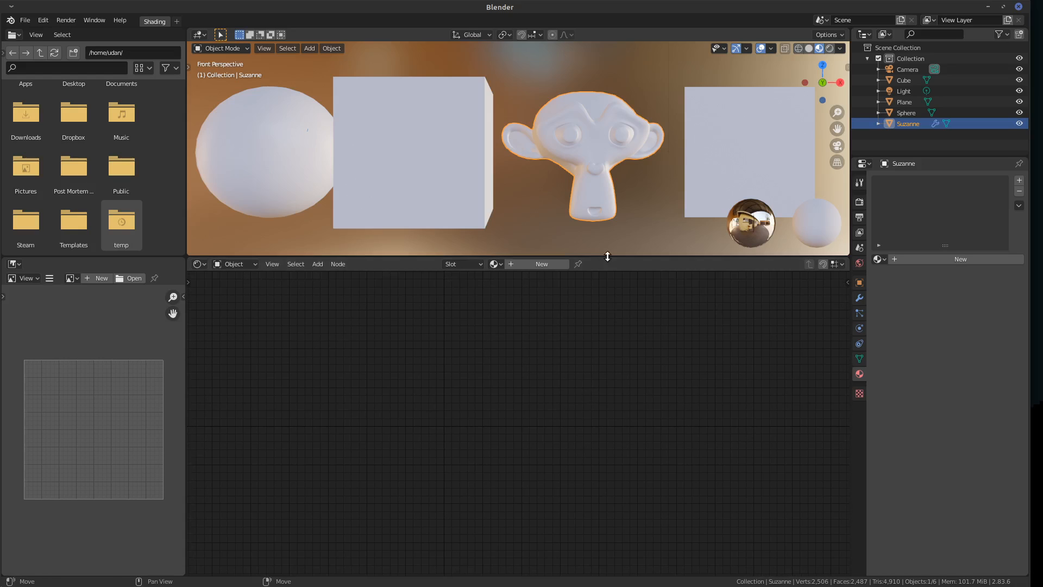
drag(608, 256, 608, 254)
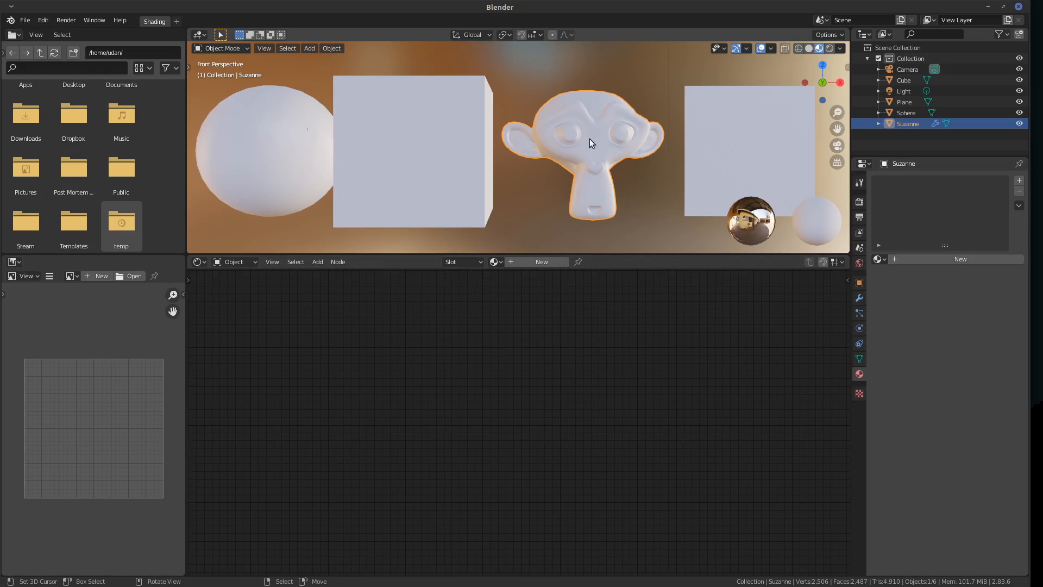
click(943, 259)
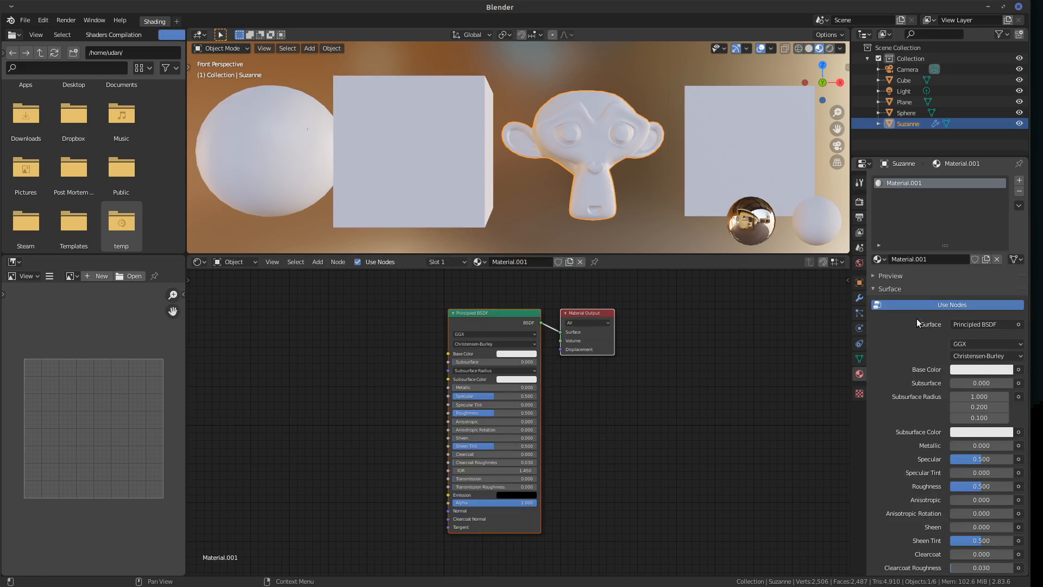
Rename Suzanne's material to BOA_SORTE_ followed by the author's name.
click(922, 260)
key(BackSpace)
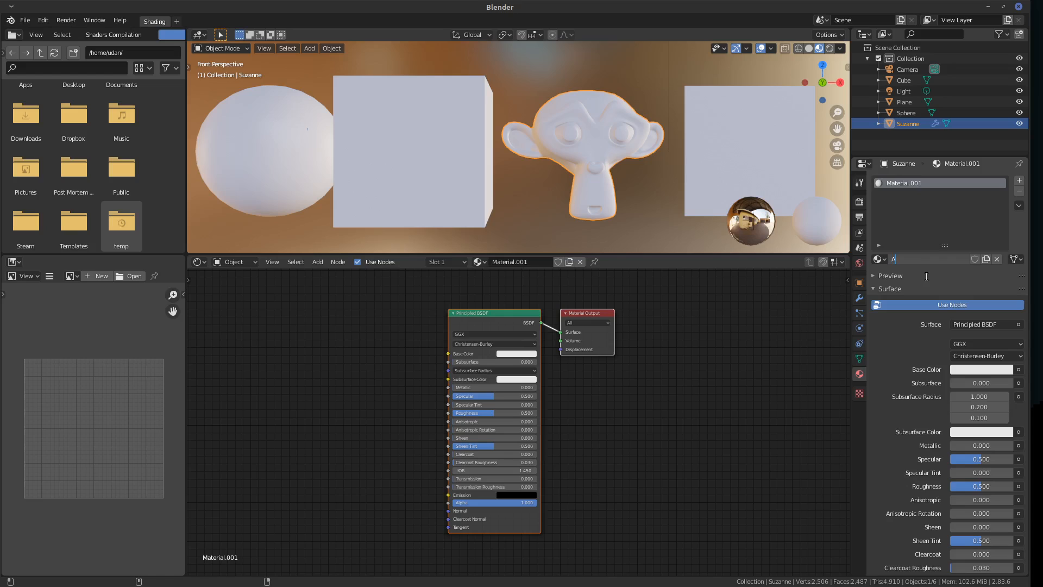
text(A)
text(_BOA)
key(BackSpace)
key(BackSpace)
key(BackSpace)
key(BackSpace)
key(BackSpace)
key(BackSpace)
key(BackSpace)
text(BOA_SORTE_UDAN)
key(Return)
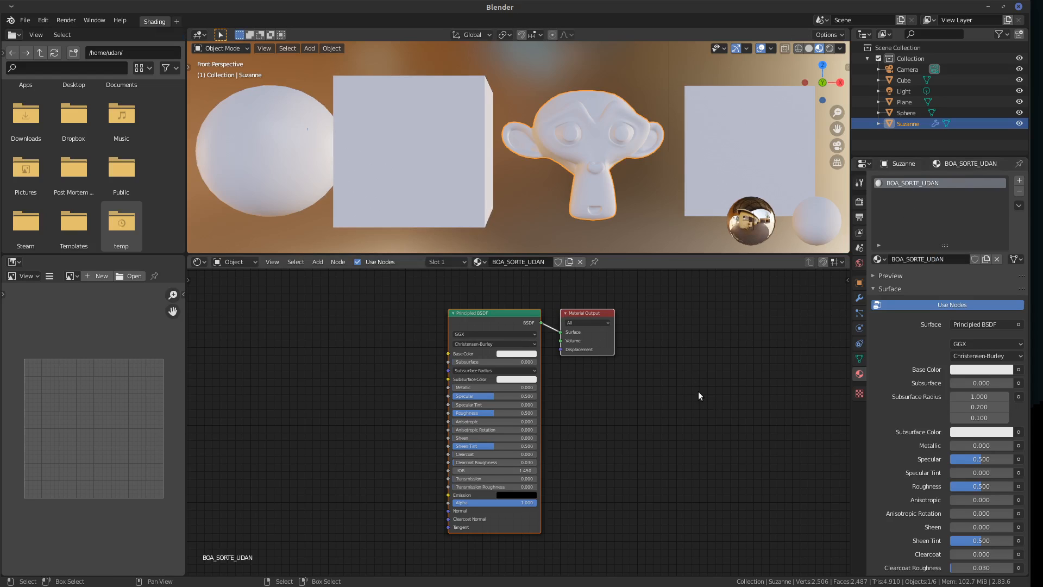
Reposition the Material Output and Principled BSDF nodes slightly so their headers line up.
middle_drag(656, 381, 685, 380)
click(615, 308)
mouse_move(615, 308)
mouse_down()
mouse_move(642, 302)
mouse_move(616, 305)
mouse_up()
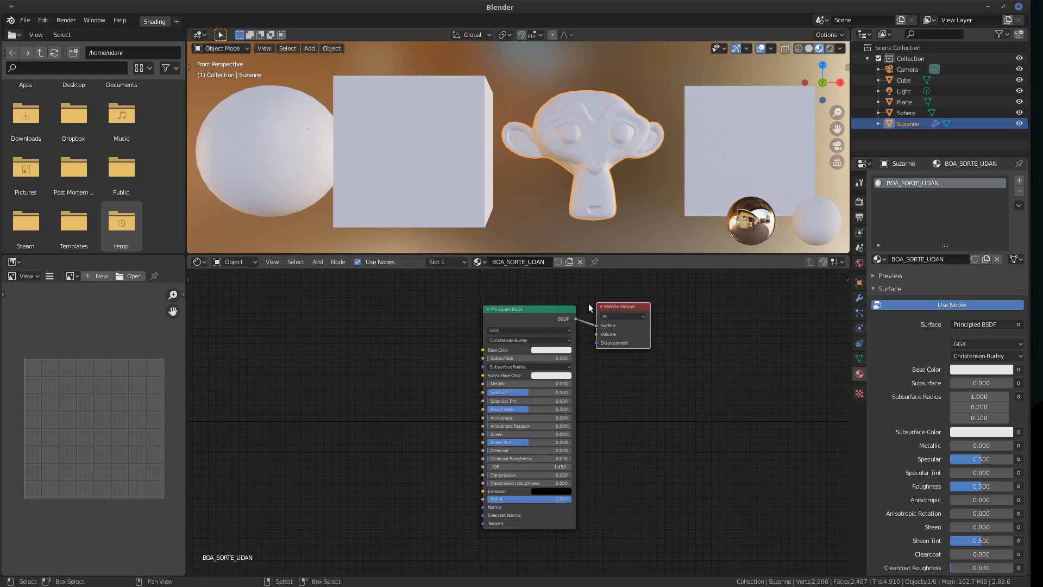
drag(550, 309, 547, 307)
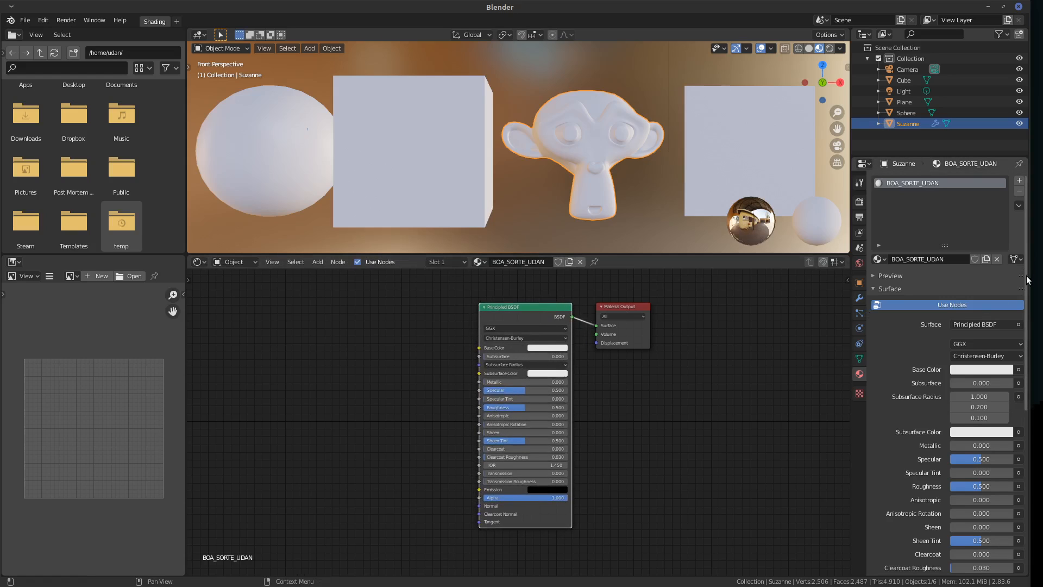
Set Specular to 0.532 on the Principled BSDF node, and to 0.464 in the material properties.
drag(1026, 281, 1026, 327)
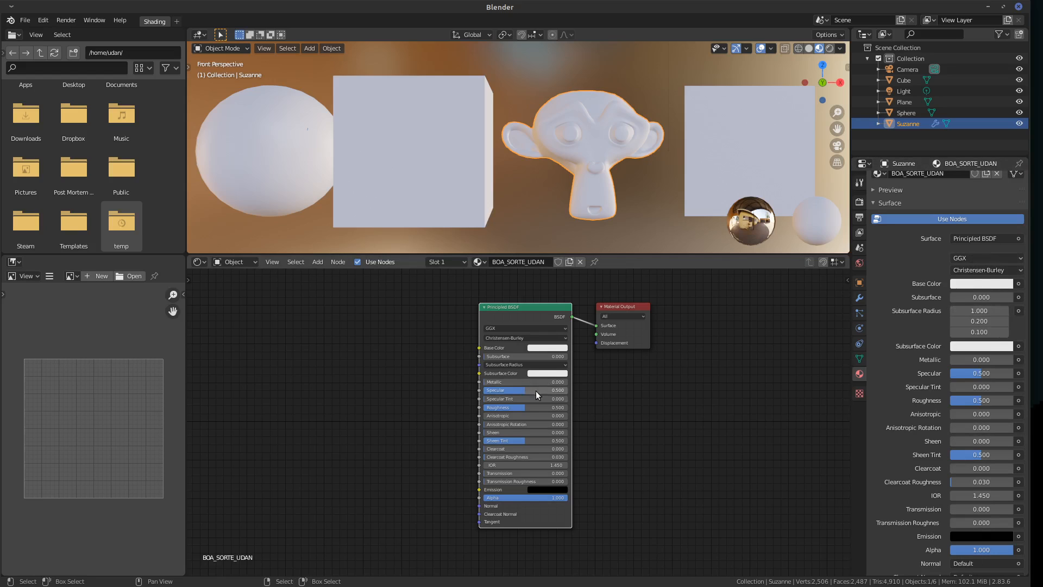
mouse_move(526, 390)
mouse_down()
mouse_move(537, 390)
mouse_move(528, 390)
mouse_up()
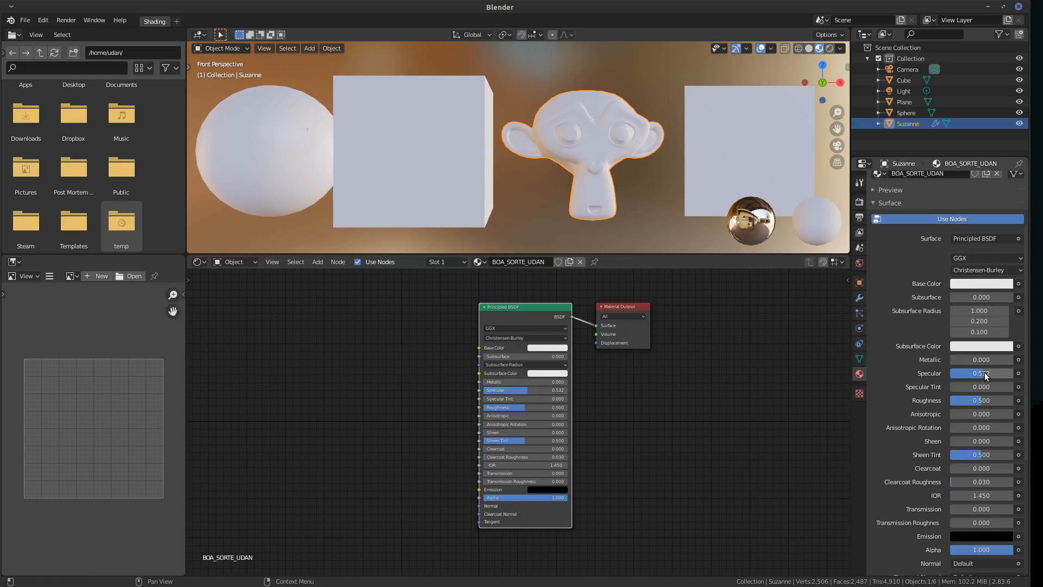
drag(981, 374, 985, 376)
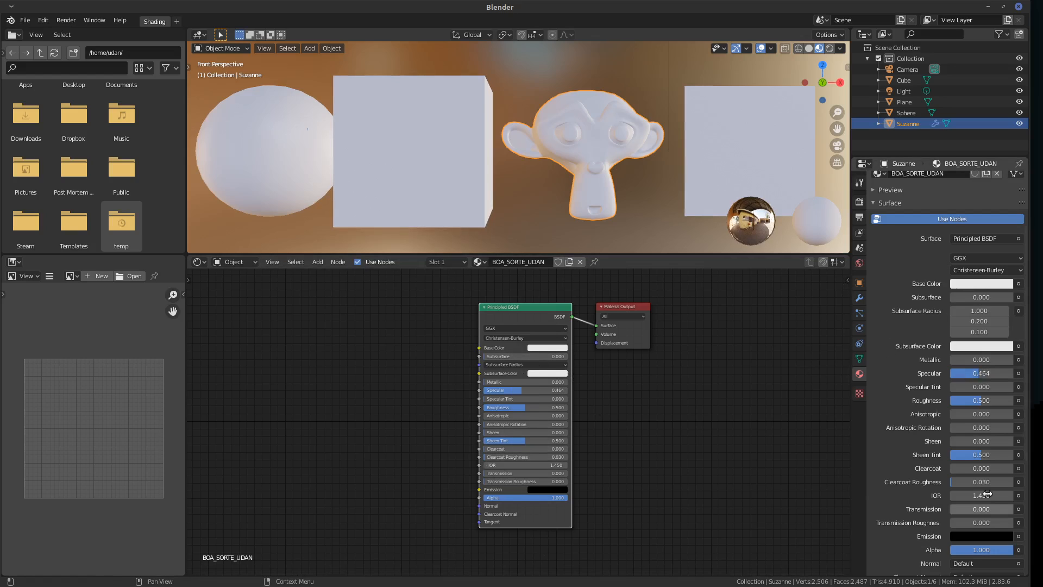
Move the shader nodes slightly and show the Principled BSDF's node properties inside the Shader Editor.
drag(545, 308, 566, 302)
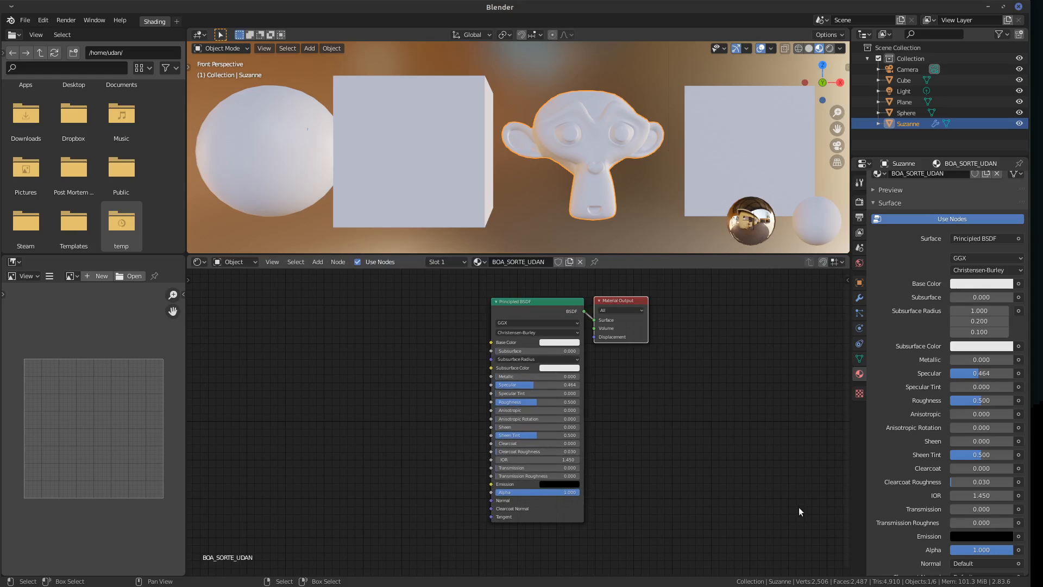
click(847, 279)
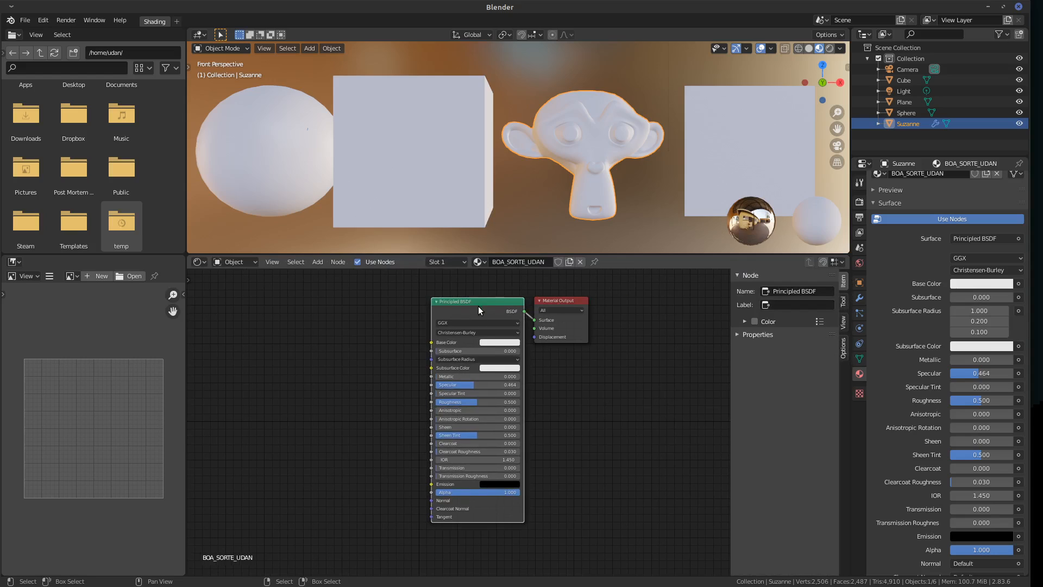
click(746, 334)
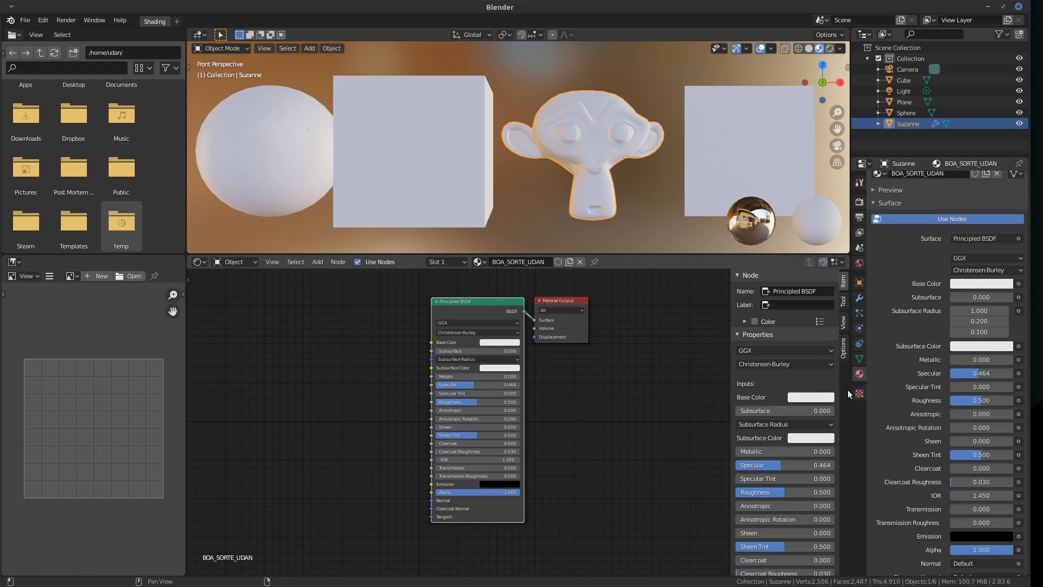
Enlarge the Shader Editor sideways over the Properties editor and upward over the viewport, and widen its node properties region.
drag(851, 394, 1040, 382)
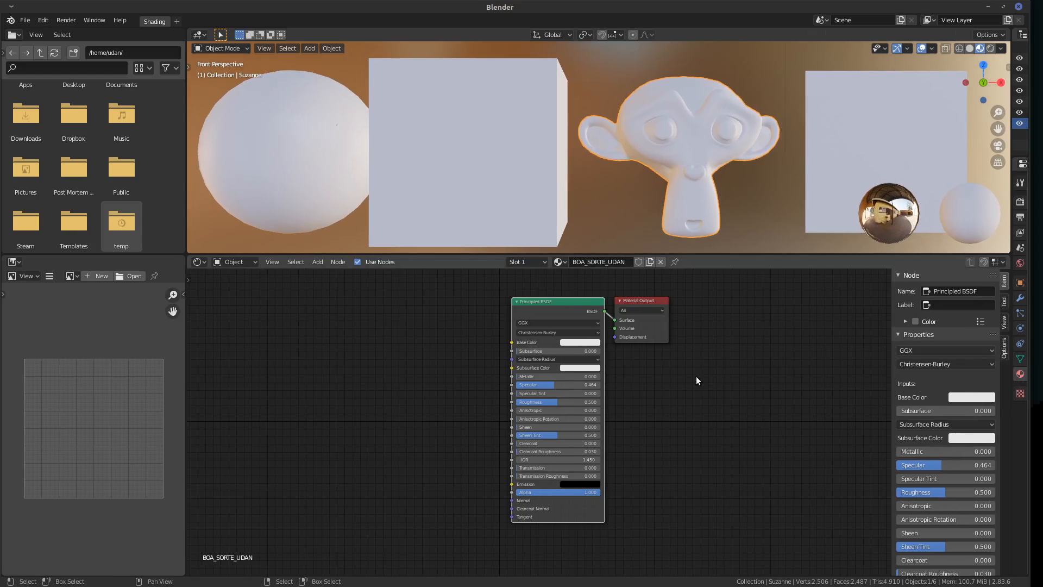
scroll(696, 376, down, 1)
scroll(697, 385, down, 3)
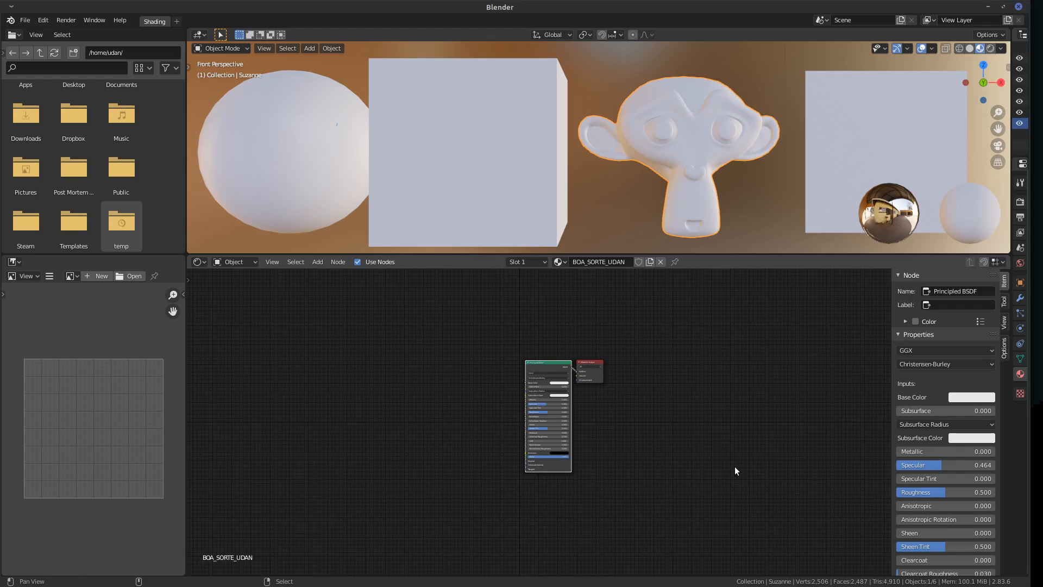
drag(885, 254, 886, 203)
drag(896, 396, 844, 402)
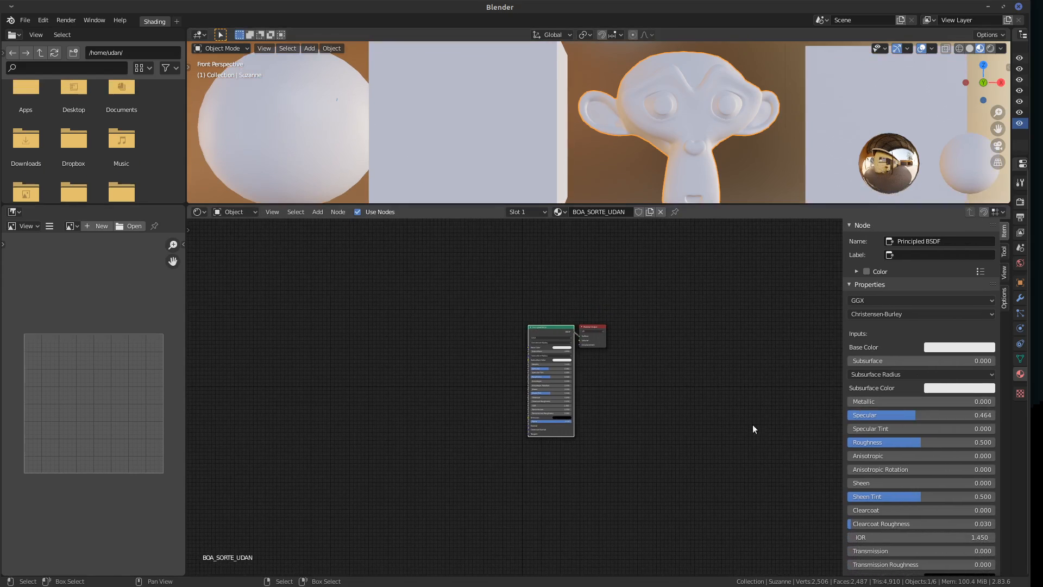
Examine the node properties of the Material Output and then of the Principled BSDF, including the node colour option.
click(591, 331)
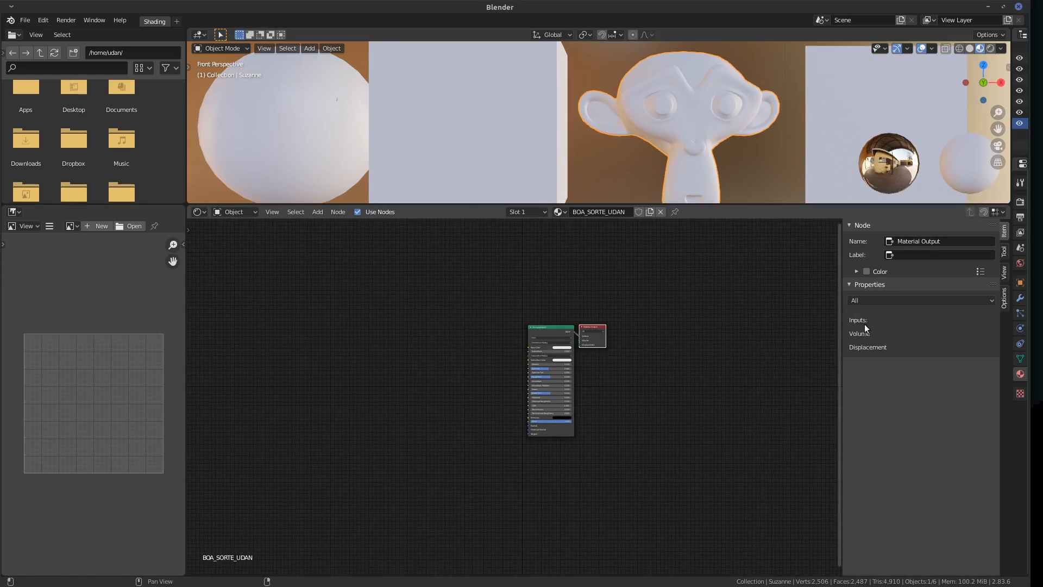
click(565, 382)
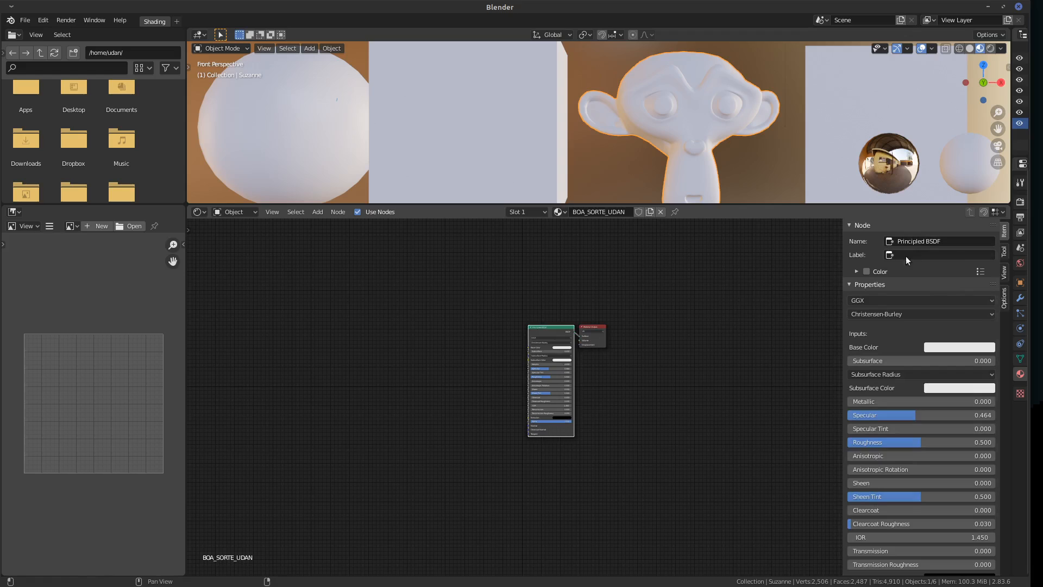
click(872, 271)
click(869, 271)
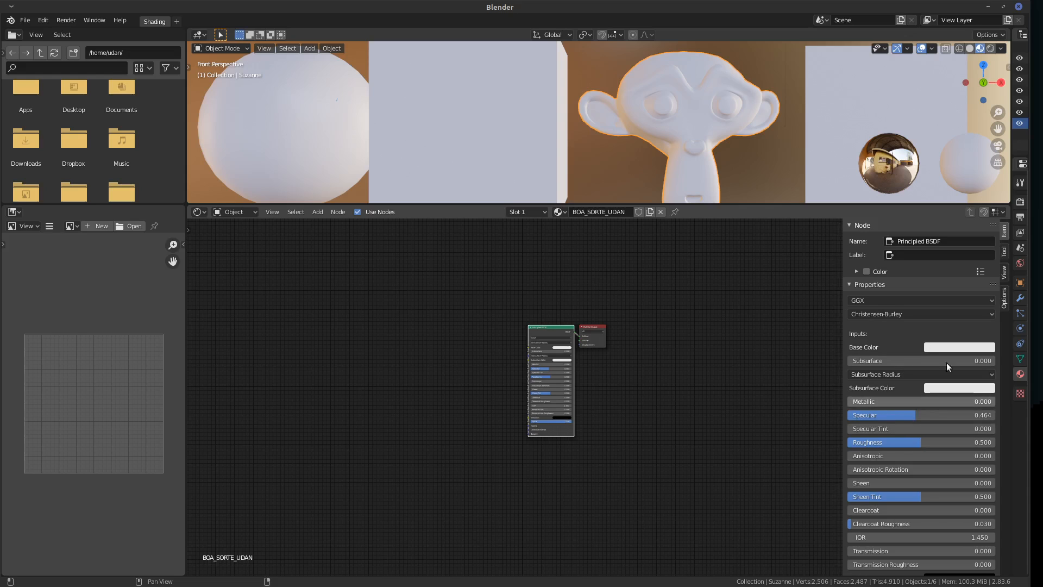
Hide the node properties in the Shader Editor and widen the Outliner and Properties editor column again.
key(n)
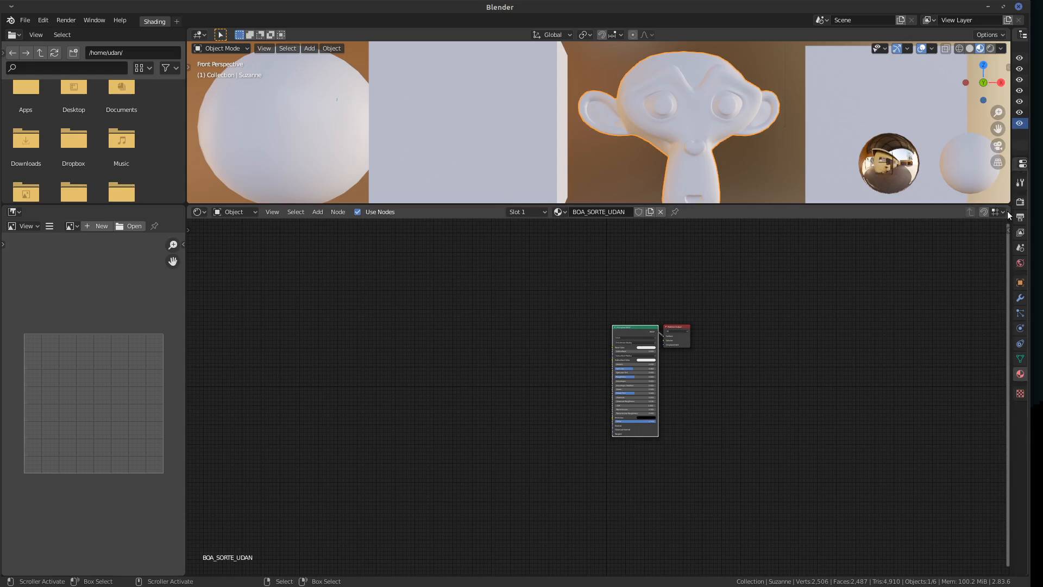
drag(1012, 212, 893, 249)
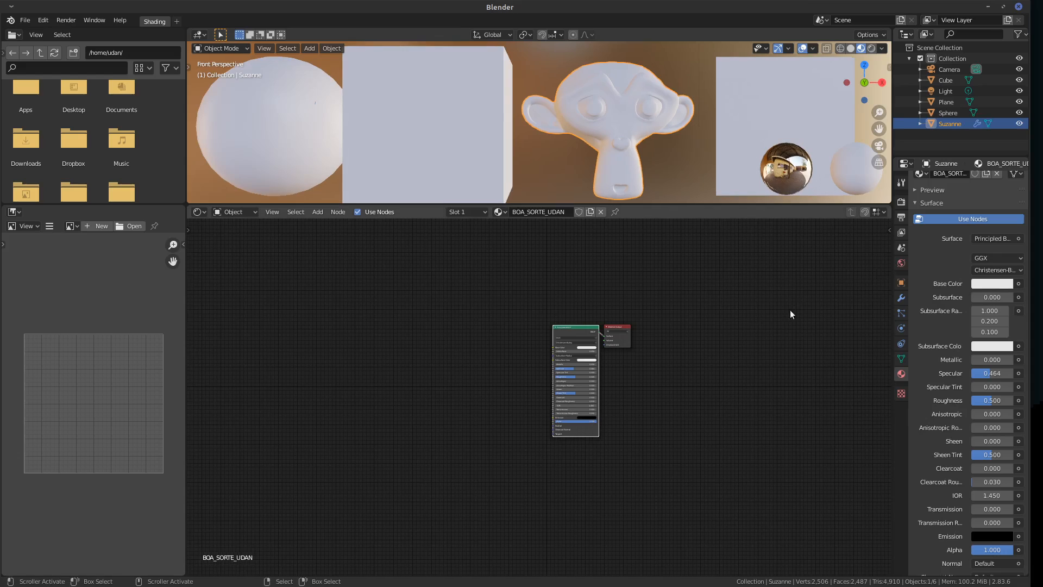
scroll(660, 380, up, 4)
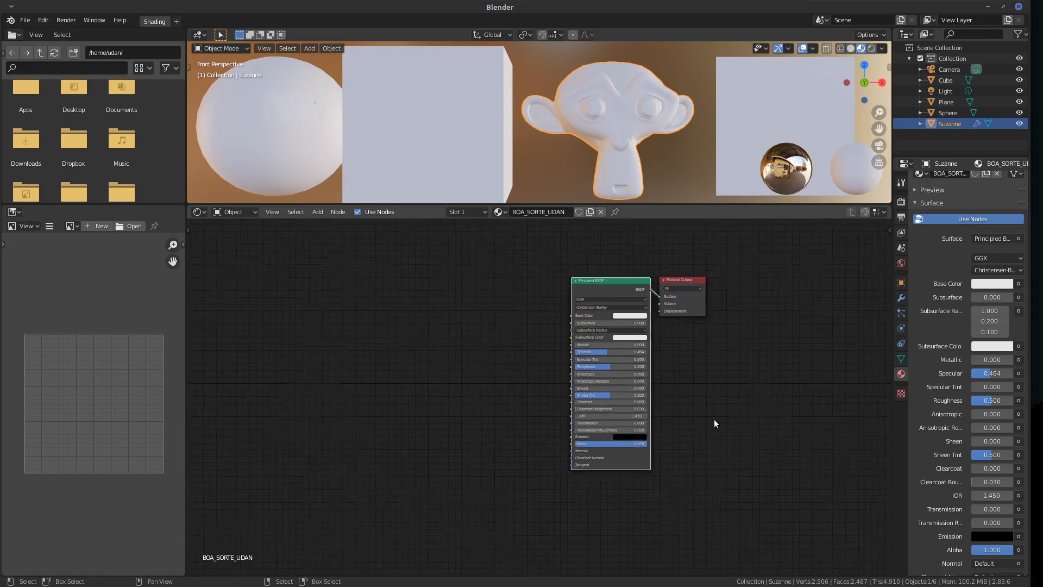
Turn off node use for Suzanne's material and give its surface an orange base color.
scroll(735, 403, up, 2)
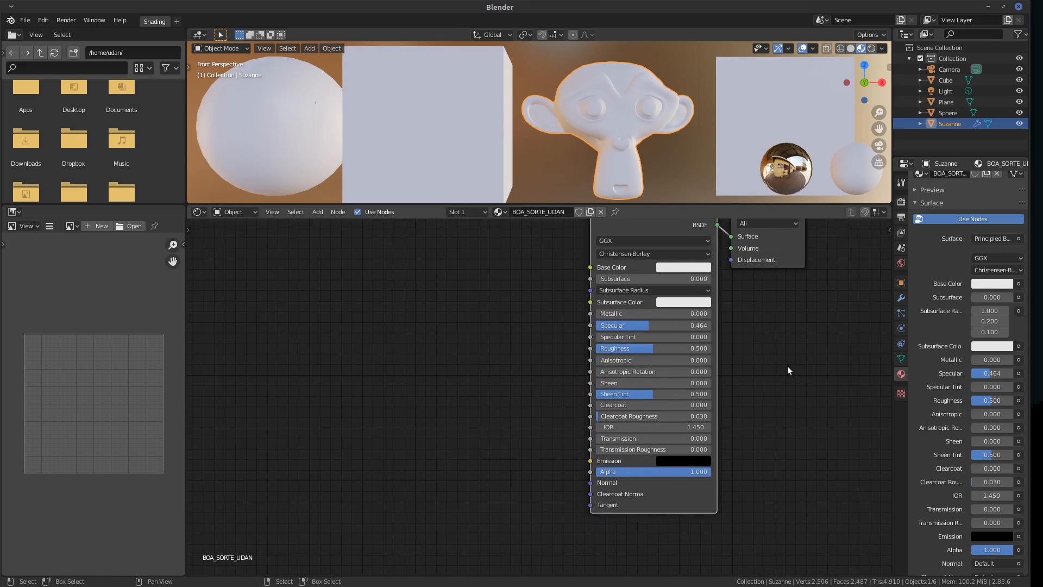
middle_drag(788, 369, 767, 395)
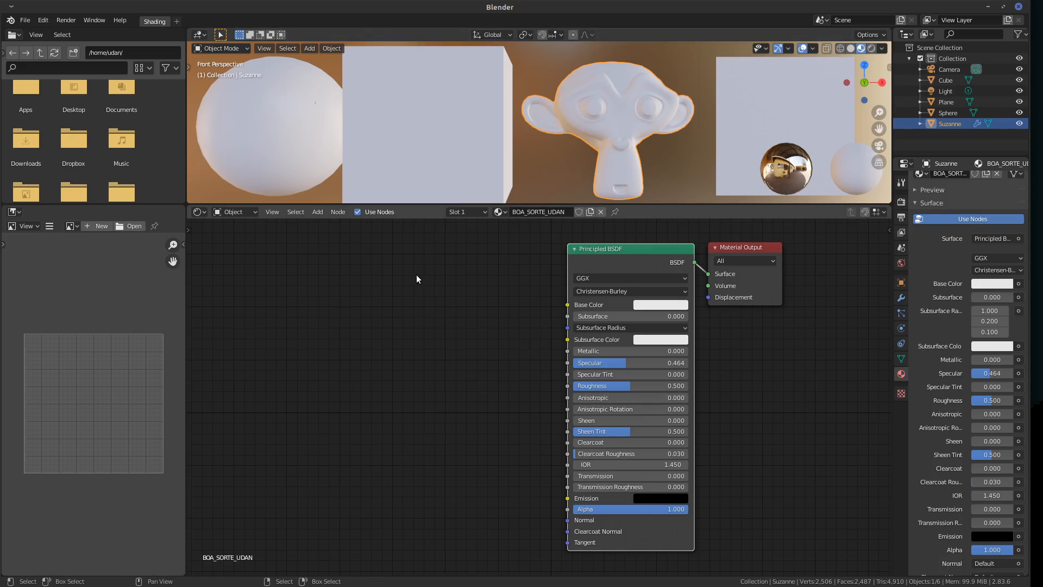
click(973, 219)
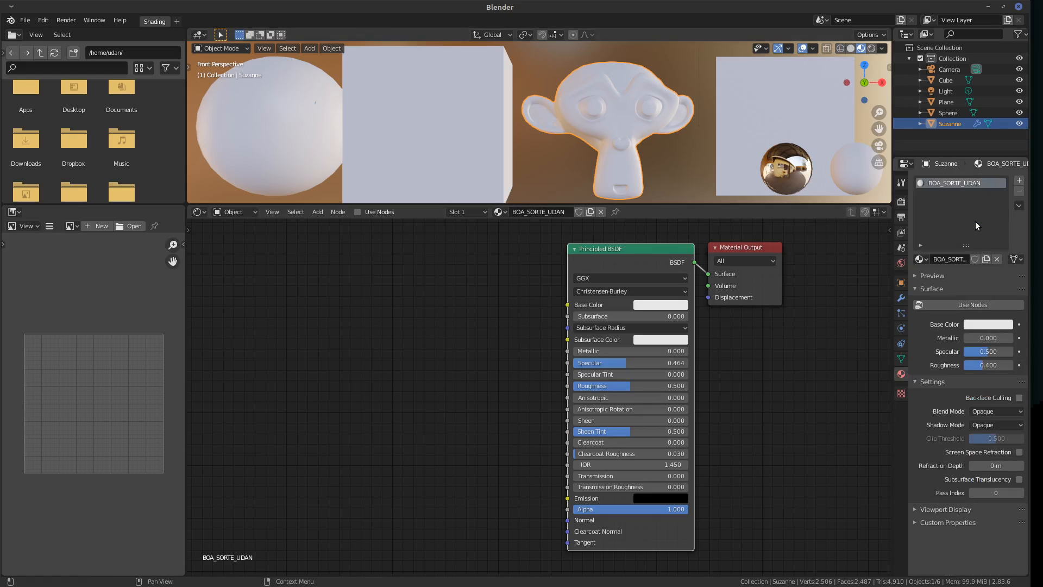
click(980, 326)
mouse_move(969, 224)
mouse_down()
mouse_move(972, 215)
mouse_move(951, 232)
mouse_up()
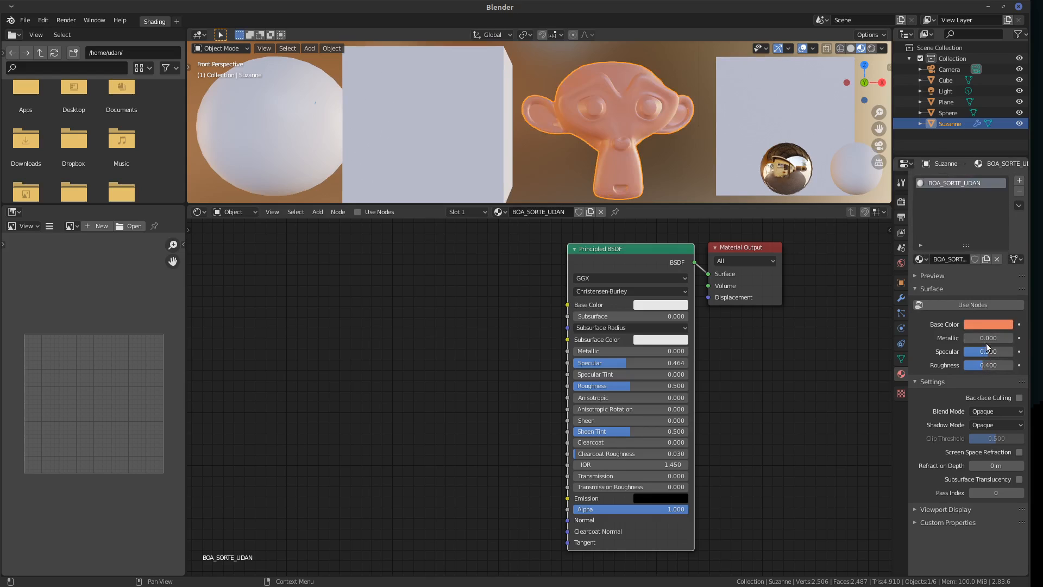
Set the material's Specular to 0.366 and Roughness to 0, and widen the Outliner and Properties editor column.
mouse_move(971, 339)
mouse_down()
mouse_move(1039, 339)
mouse_move(950, 346)
mouse_move(995, 352)
mouse_move(946, 359)
mouse_move(1041, 352)
mouse_move(943, 360)
mouse_move(1038, 356)
mouse_move(955, 355)
mouse_move(1025, 348)
mouse_up()
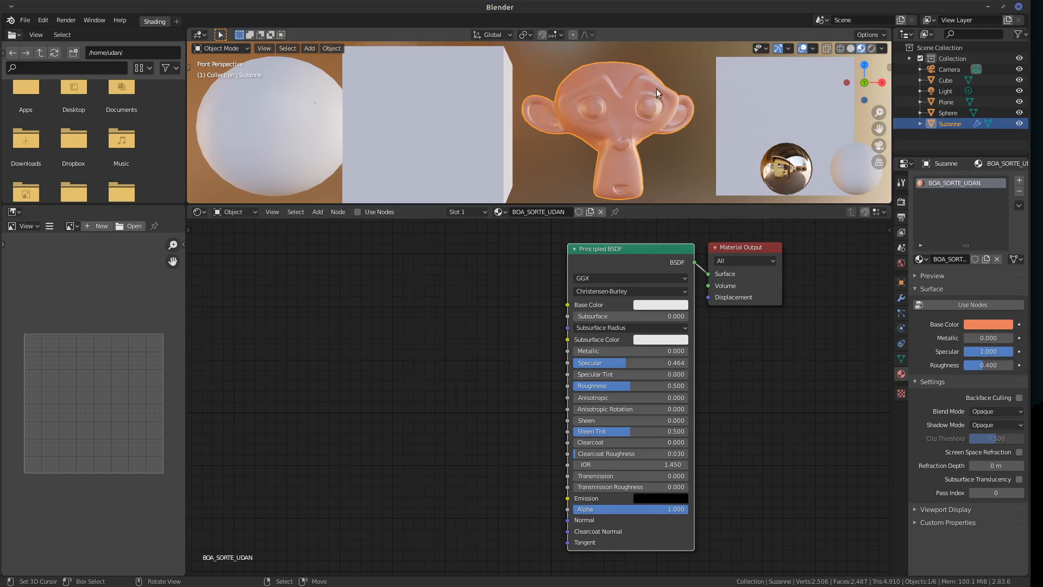
scroll(658, 95, up, 3)
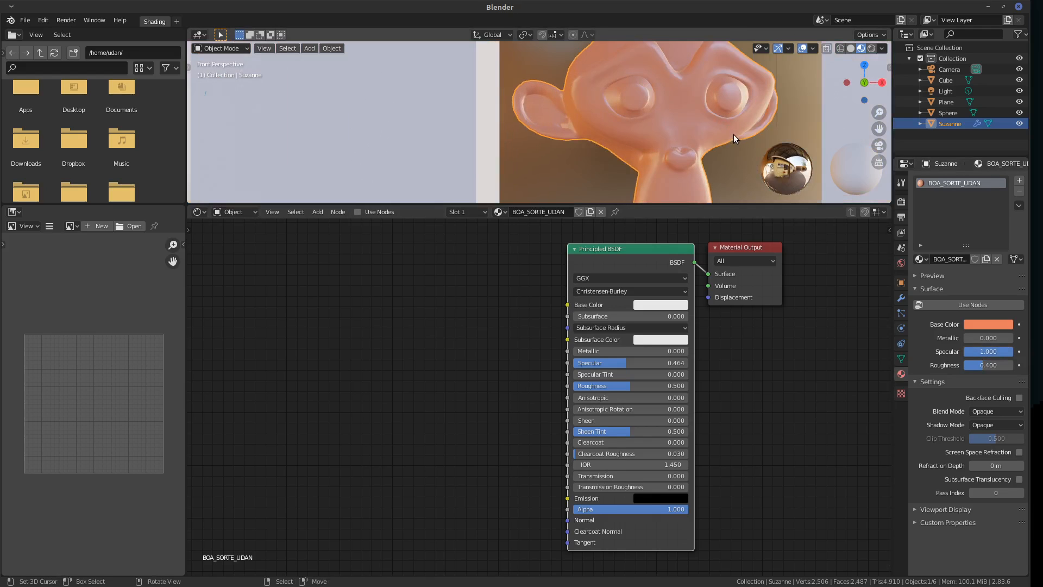
middle_drag(733, 135, 761, 142)
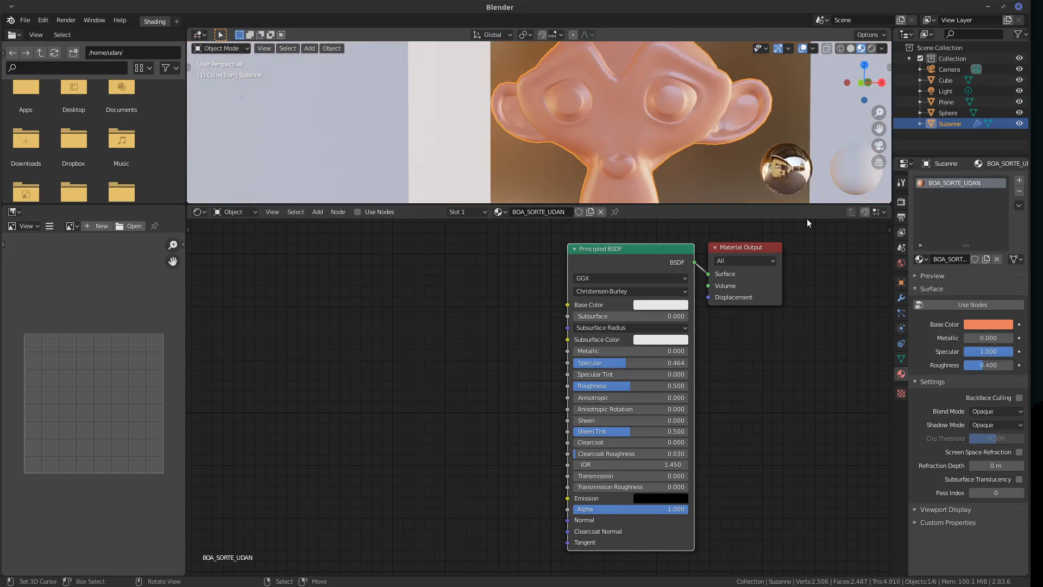
drag(1007, 353, 932, 382)
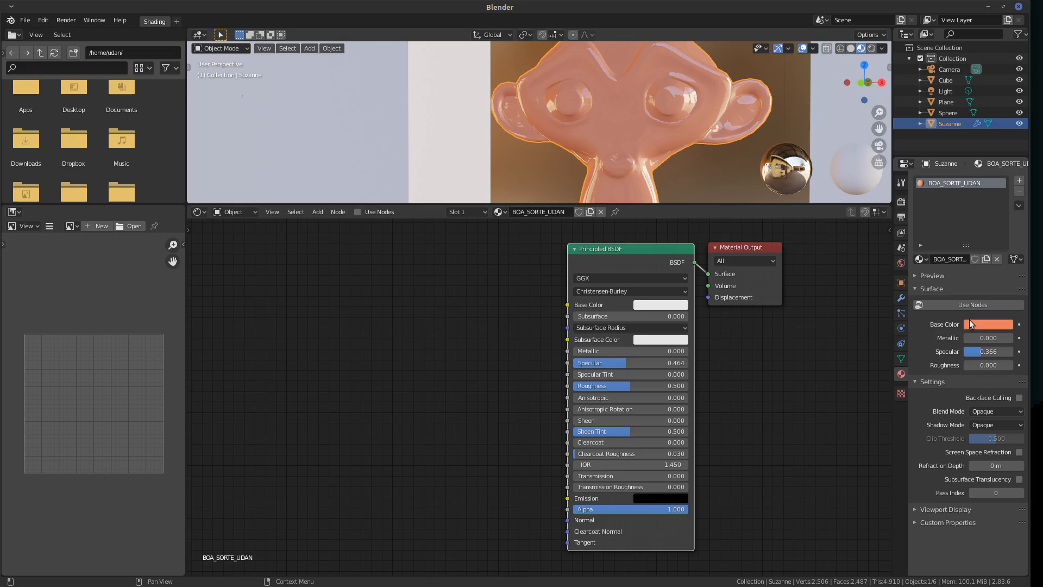
drag(907, 404, 821, 435)
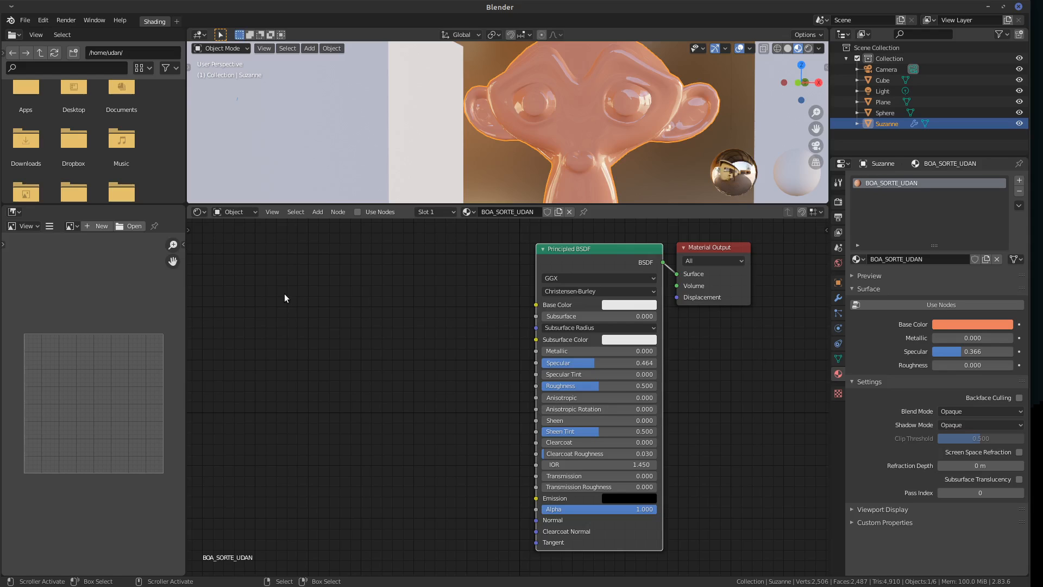
Write the annotation "SMOOTHNESS" in the Shader Editor, with 0.000 on one side and 1.000 marked "LISO" on the other.
mouse_move(285, 303)
mouse_down()
mouse_move(274, 307)
mouse_move(343, 290)
mouse_up()
drag(349, 285, 356, 302)
mouse_move(348, 294)
mouse_down()
mouse_move(372, 285)
mouse_move(393, 299)
mouse_move(407, 344)
mouse_move(430, 321)
mouse_up()
mouse_move(442, 320)
mouse_down()
mouse_move(437, 333)
mouse_move(445, 322)
mouse_up()
mouse_move(460, 318)
mouse_down()
mouse_move(453, 329)
mouse_move(462, 320)
mouse_up()
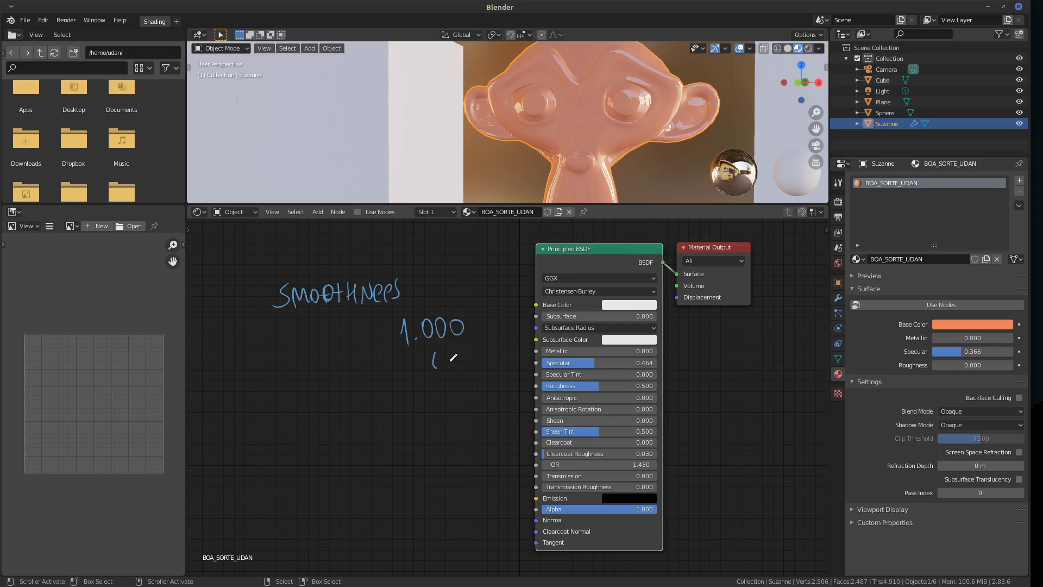
drag(436, 368, 446, 366)
mouse_move(450, 357)
mouse_down()
mouse_move(448, 367)
mouse_move(471, 354)
mouse_up()
click(450, 351)
drag(251, 330, 267, 340)
drag(273, 332, 272, 333)
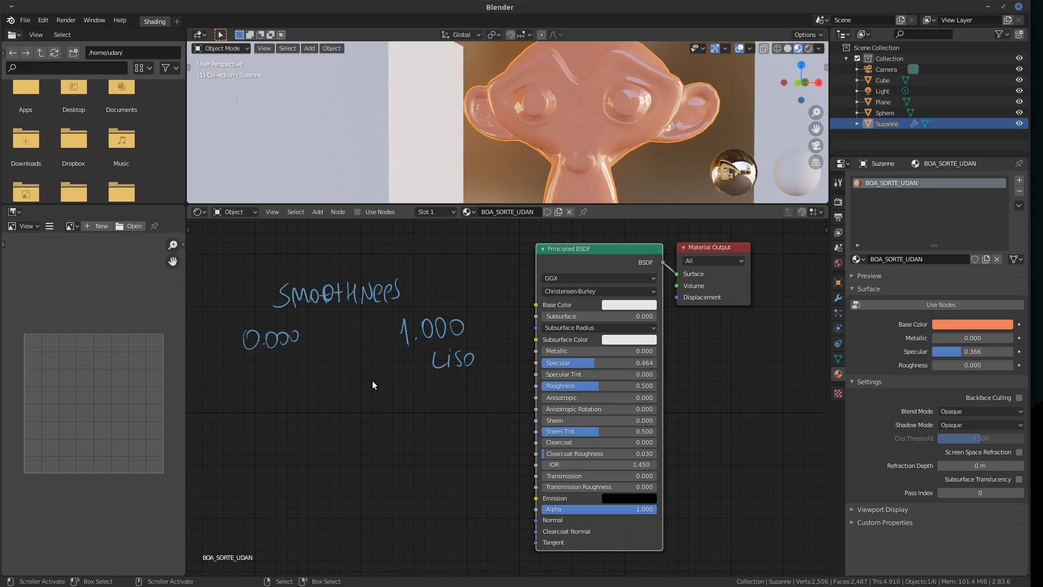
Write the annotation "ROUGHNESS" with 0000 marked "LISO" below it, and erase all annotations from the Shader Editor.
drag(289, 412, 290, 433)
mouse_move(291, 415)
mouse_down()
mouse_move(303, 430)
mouse_move(309, 420)
mouse_up()
mouse_move(317, 412)
mouse_down()
mouse_move(318, 429)
mouse_move(353, 431)
mouse_up()
drag(346, 423, 354, 422)
mouse_move(361, 416)
mouse_down()
mouse_move(360, 430)
mouse_move(373, 415)
mouse_up()
drag(373, 423, 392, 428)
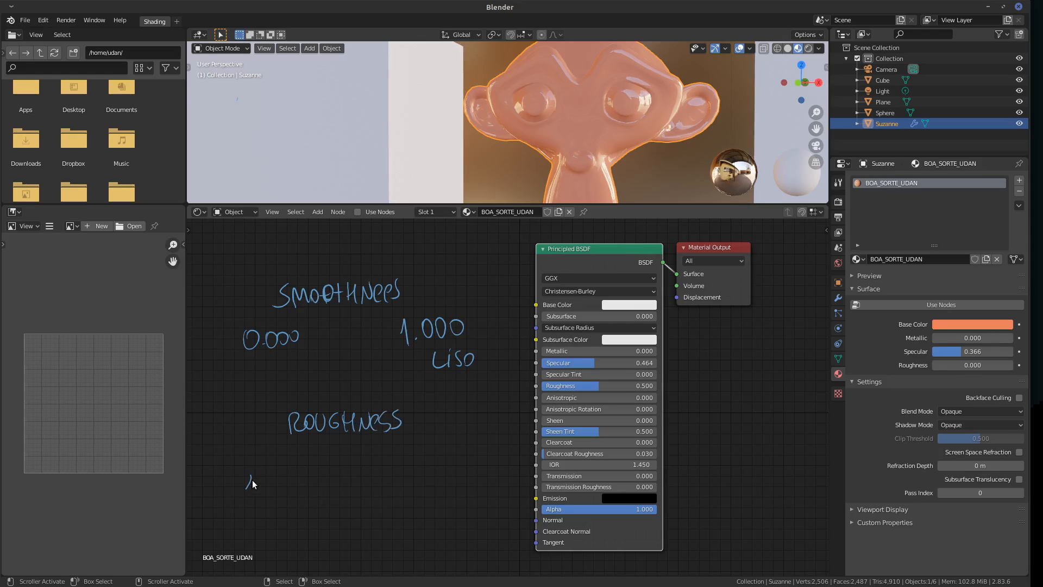
drag(251, 473, 283, 475)
mouse_move(296, 470)
mouse_down()
mouse_move(276, 520)
mouse_move(292, 508)
mouse_up()
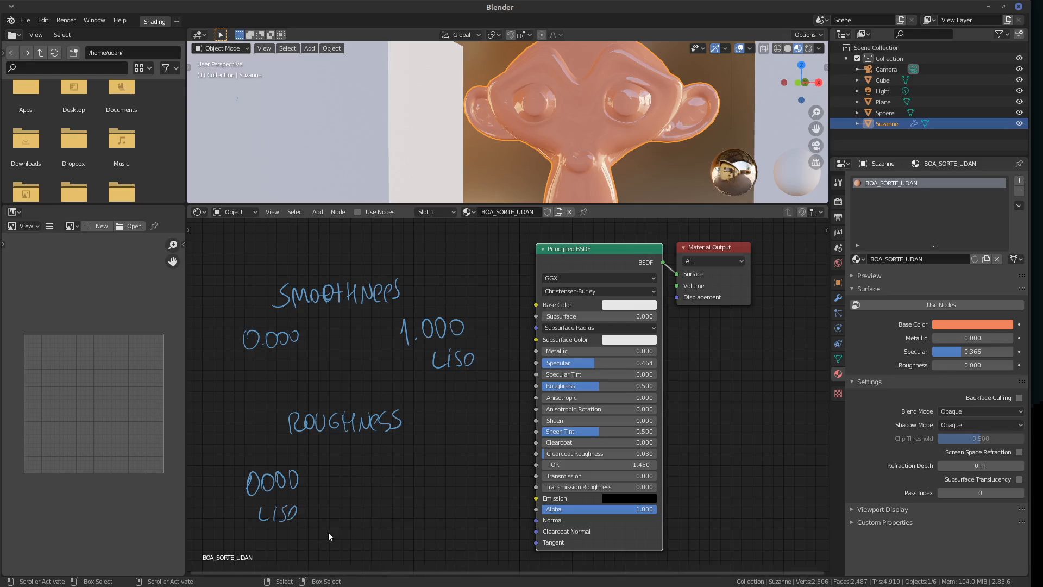
mouse_move(290, 516)
right_down()
mouse_move(306, 501)
mouse_move(295, 462)
mouse_move(292, 477)
mouse_move(326, 419)
mouse_move(458, 405)
mouse_move(478, 326)
mouse_move(444, 307)
mouse_move(380, 340)
mouse_move(270, 302)
mouse_move(250, 345)
mouse_move(306, 343)
right_up()
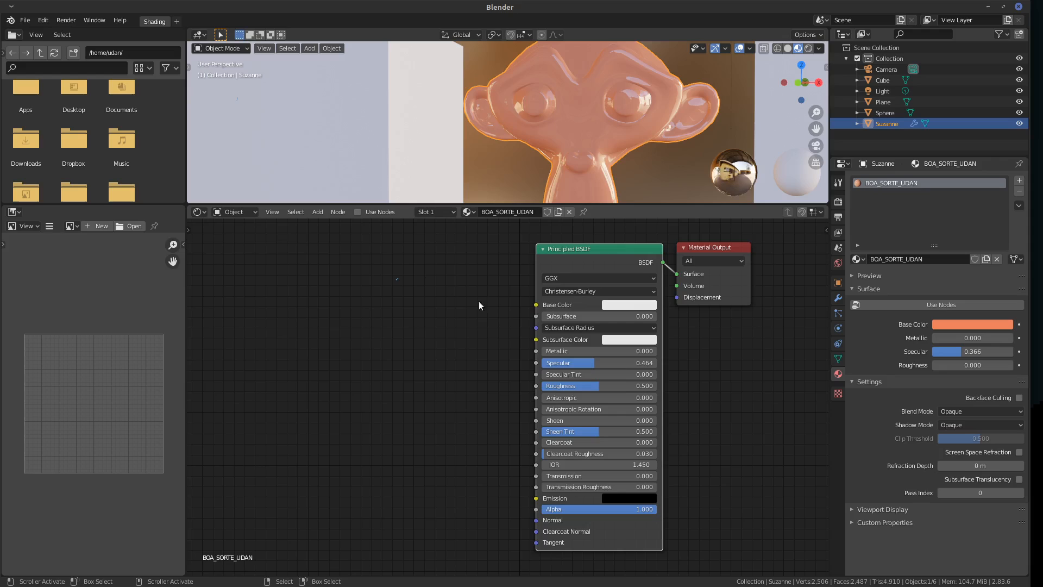
Set the material's Specular to 0.313 and review the Blend Mode and Shadow Mode options, leaving both at Opaque.
click(1020, 325)
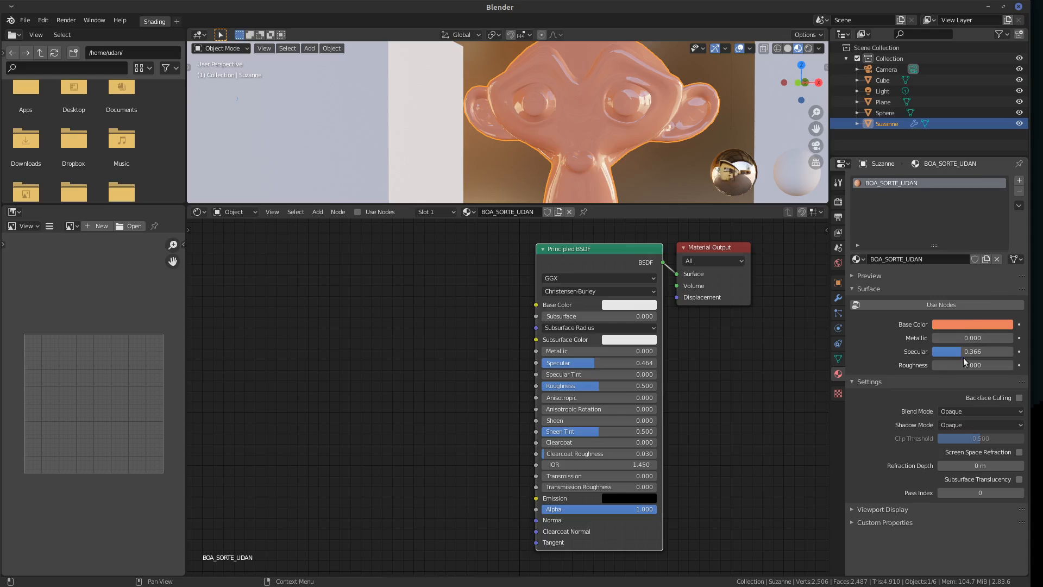
mouse_move(961, 350)
mouse_down()
mouse_move(935, 352)
mouse_move(953, 350)
mouse_up()
click(965, 413)
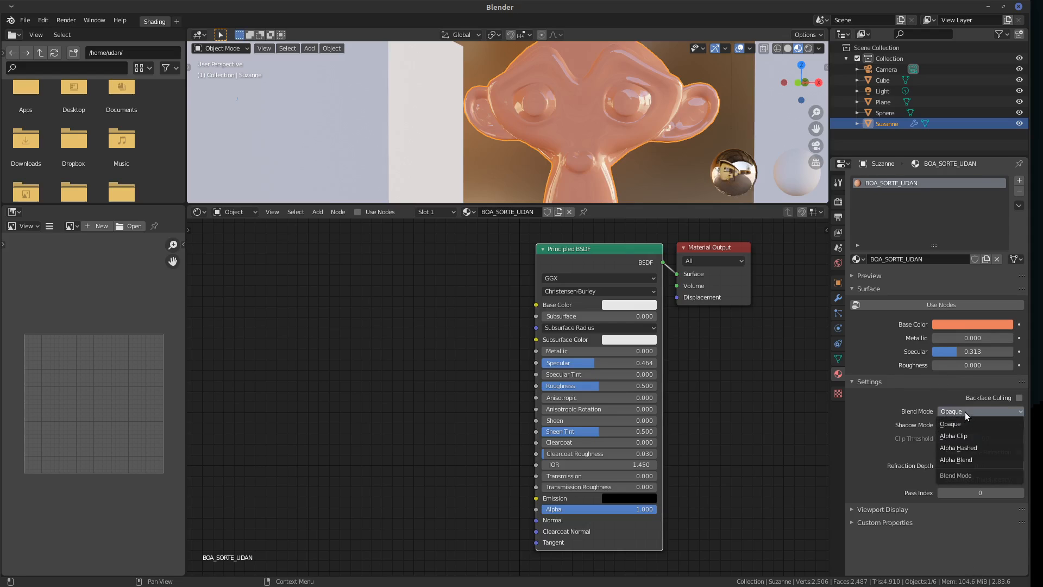
click(958, 425)
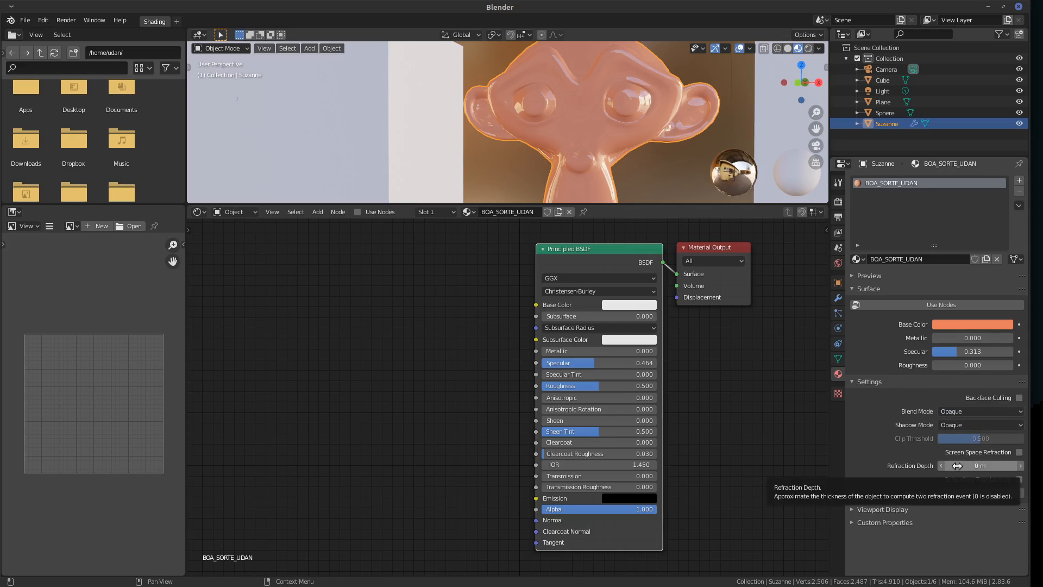
click(973, 411)
click(971, 423)
click(970, 423)
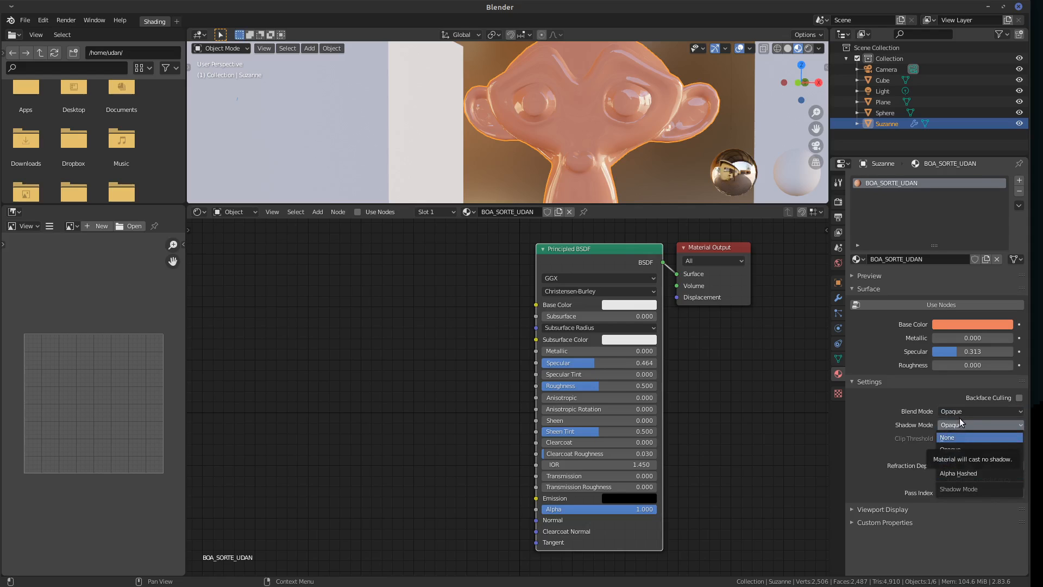
click(961, 419)
Look at the material's Viewport Display and Custom Properties sections, and collapse them together with the Settings section.
click(915, 511)
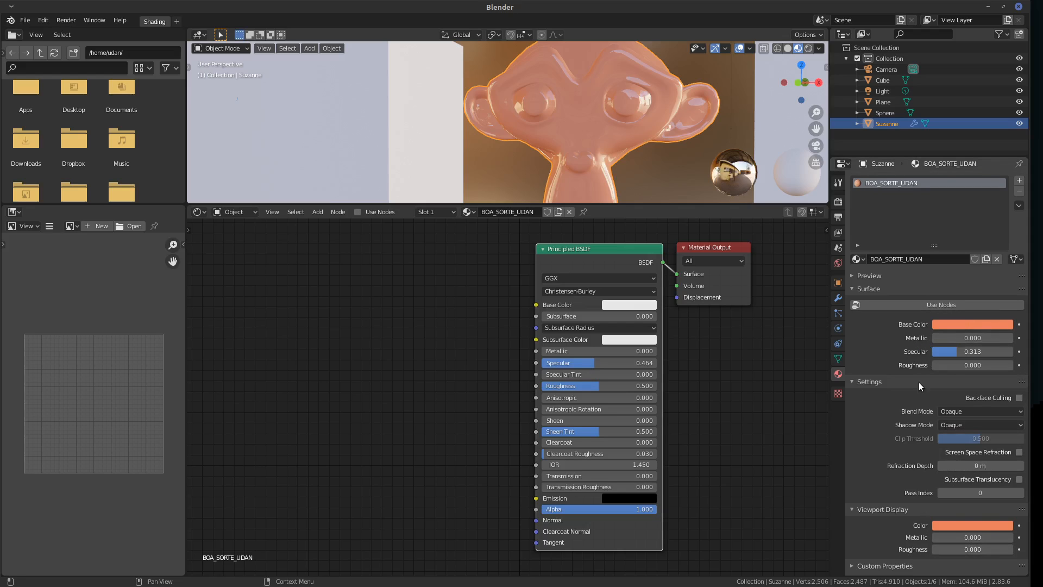
click(854, 380)
click(853, 395)
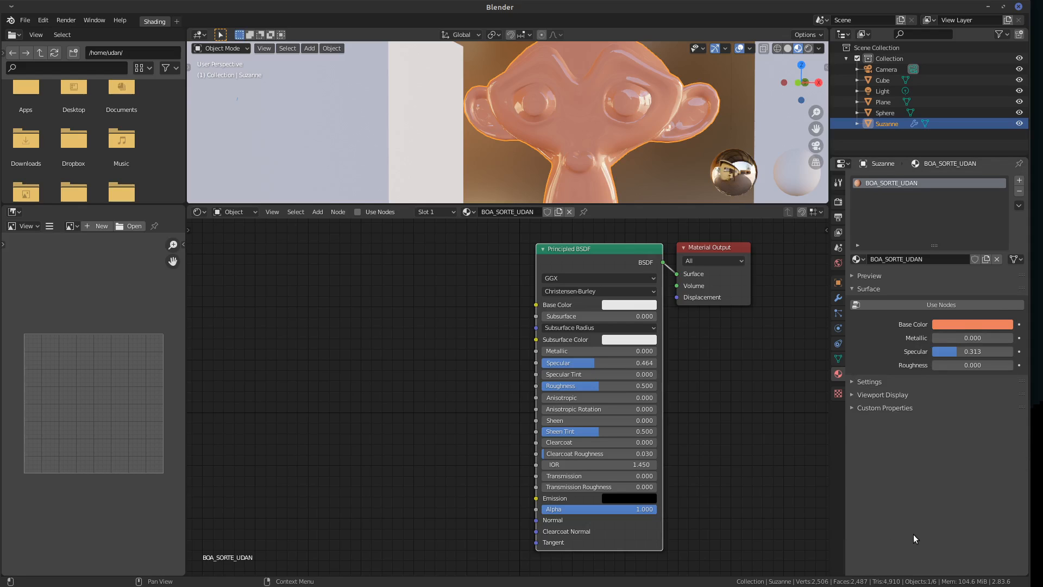
click(854, 409)
click(866, 412)
Turn node use back on for the material and shift the Material Output and Principled BSDF nodes slightly.
click(936, 306)
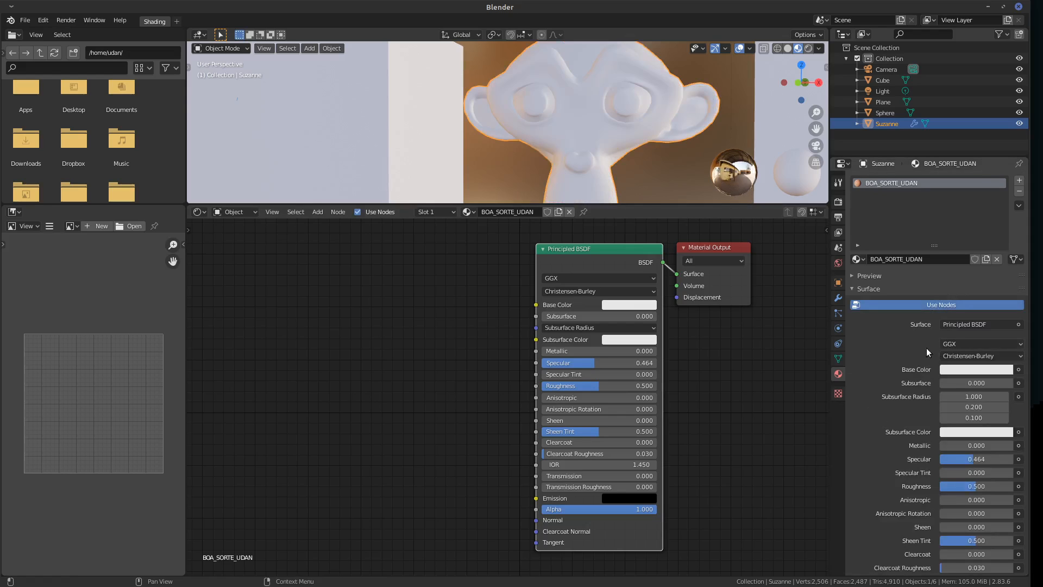
middle_drag(714, 373, 734, 371)
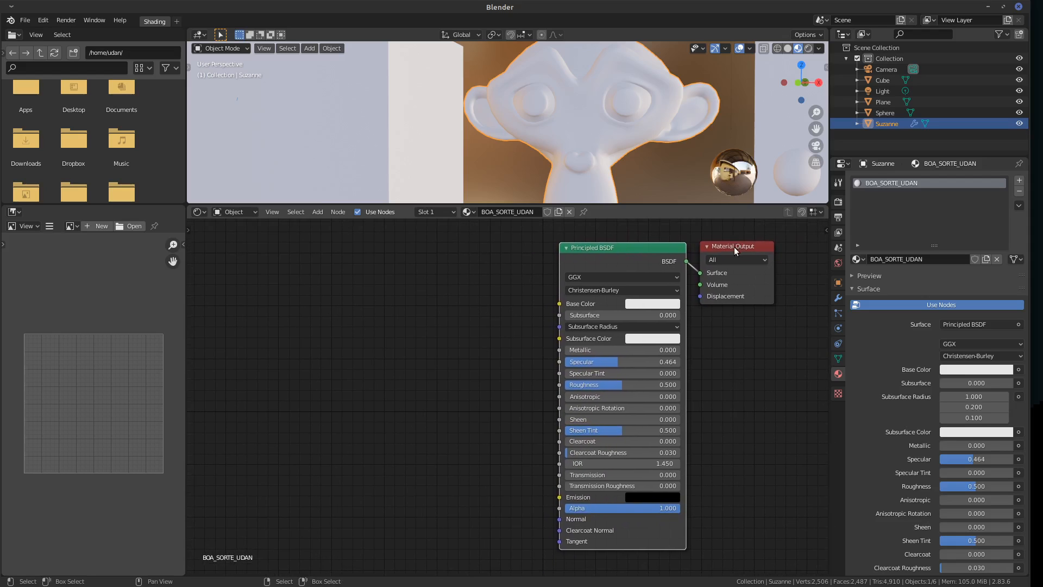
drag(735, 247, 757, 243)
click(680, 246)
drag(679, 246, 700, 243)
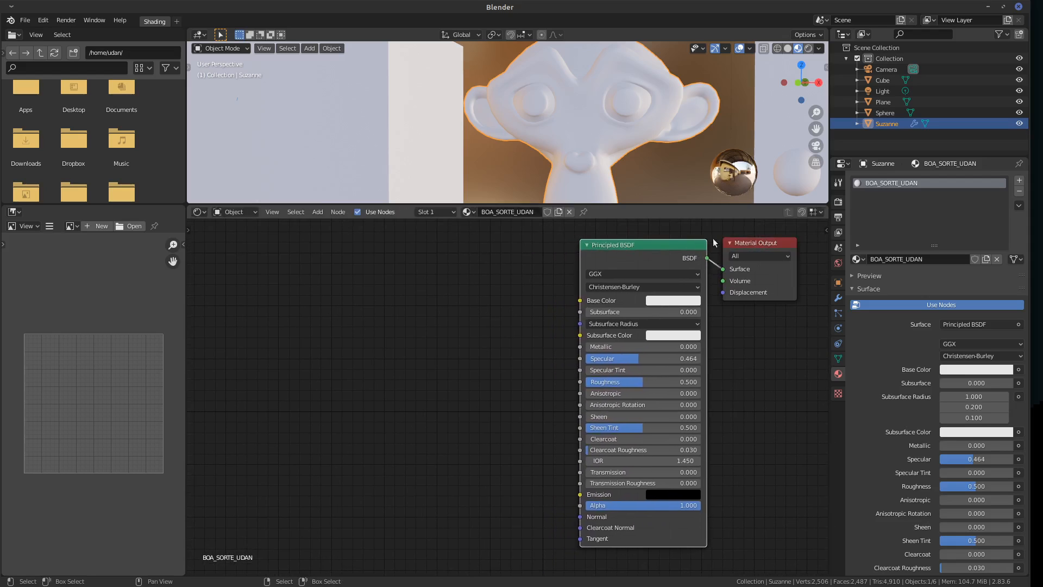
Delete all nodes from Suzanne's material.
middle_drag(760, 242, 729, 245)
key(a)
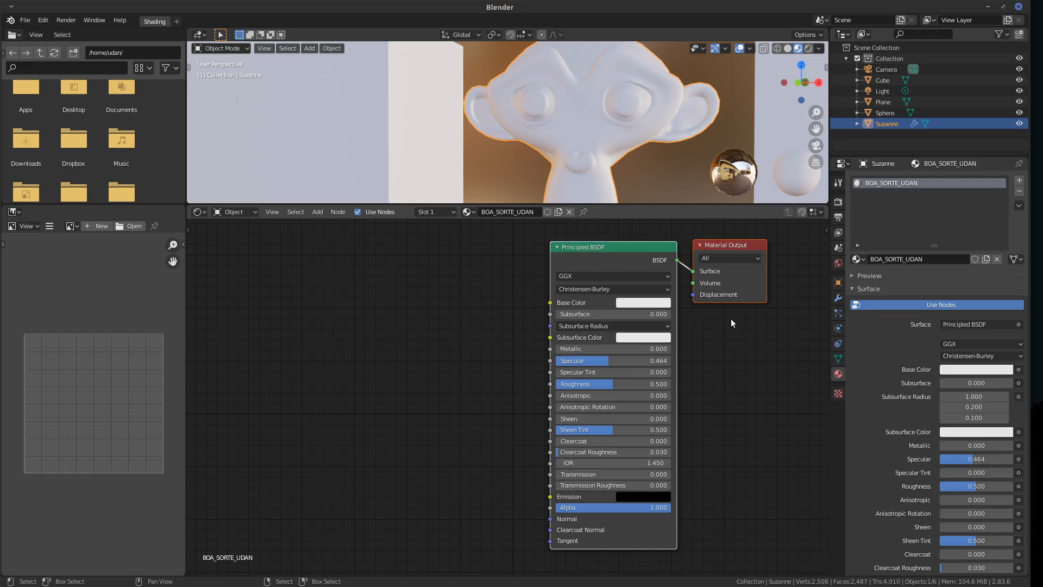
key(Delete)
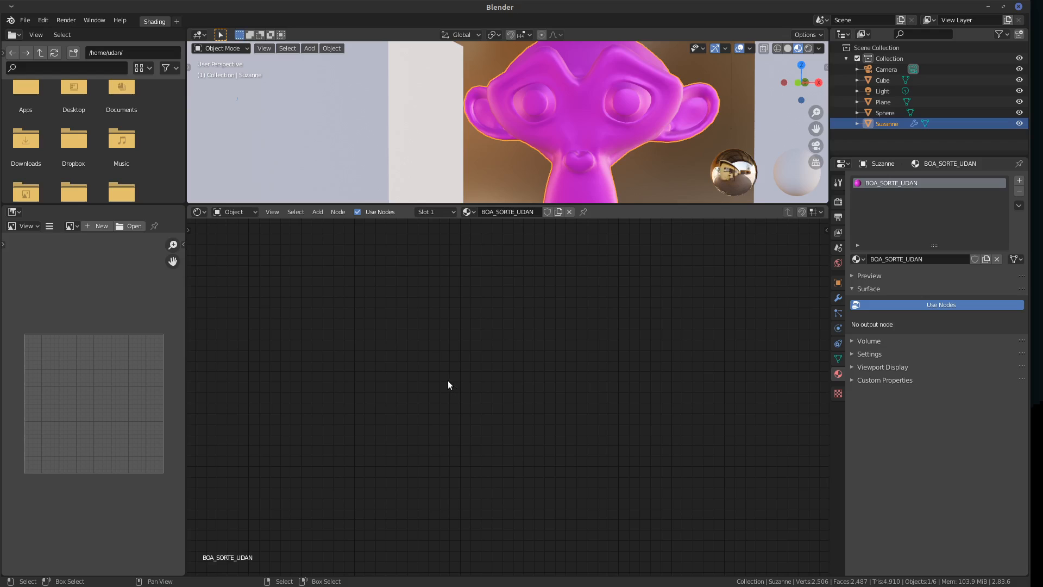
Annotate the empty node area with "VAZIO", draw an arrow up towards Suzanne and erase the arrow.
mouse_move(430, 363)
mouse_down()
mouse_move(471, 380)
mouse_move(531, 343)
mouse_up()
click(506, 346)
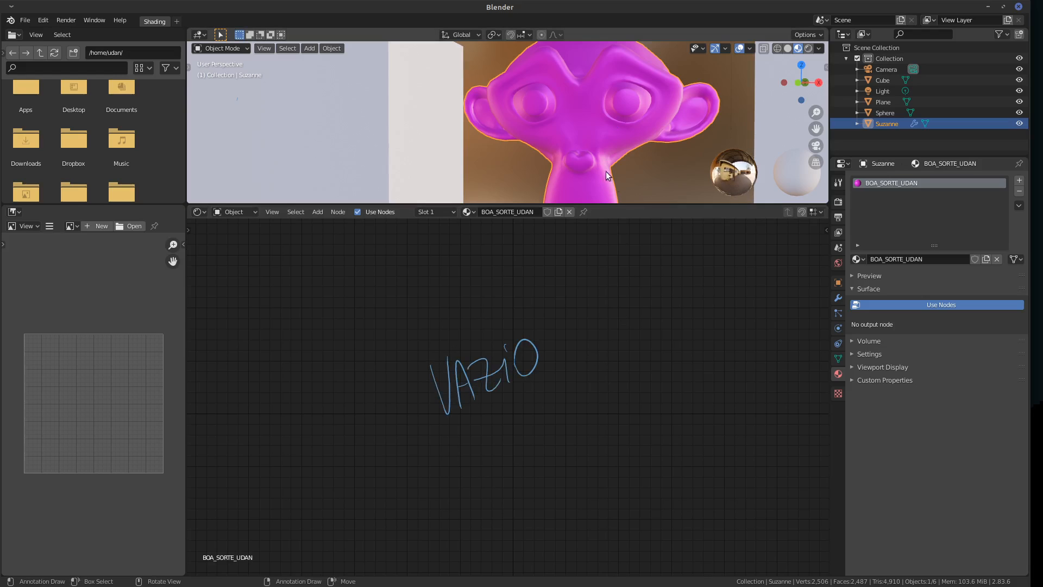
mouse_move(633, 334)
mouse_down()
mouse_move(601, 262)
mouse_move(611, 264)
mouse_up()
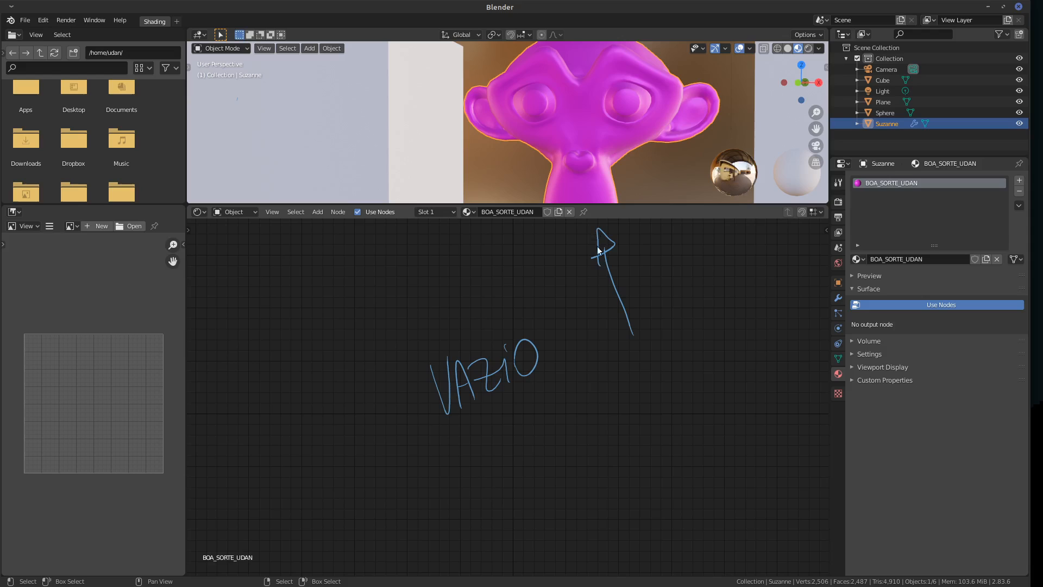
right_drag(598, 234, 626, 328)
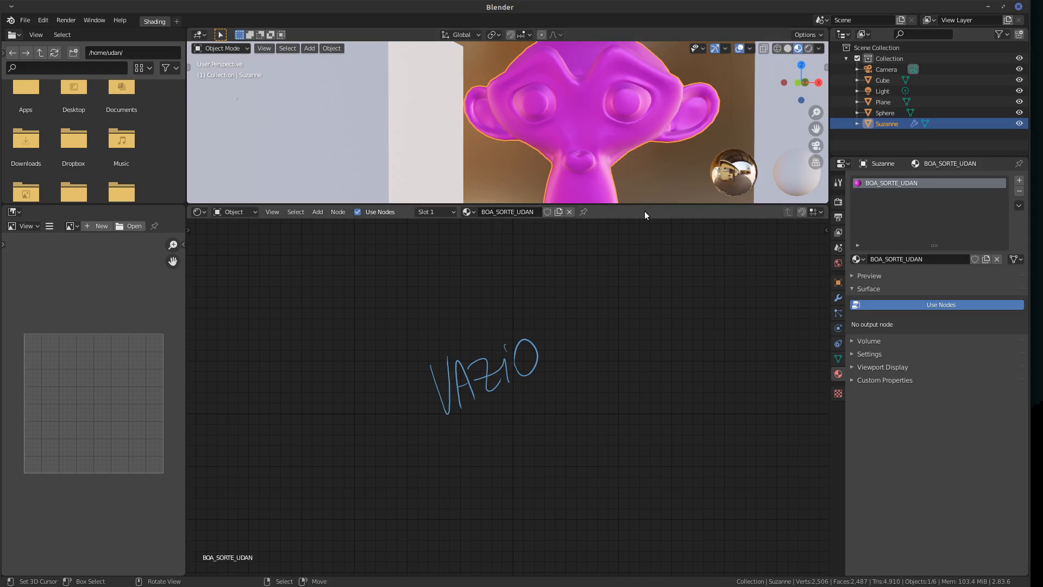
Render the scene from the camera view and compare the viewport's Rendered shading with Material Preview.
key(KP_0)
key(F12)
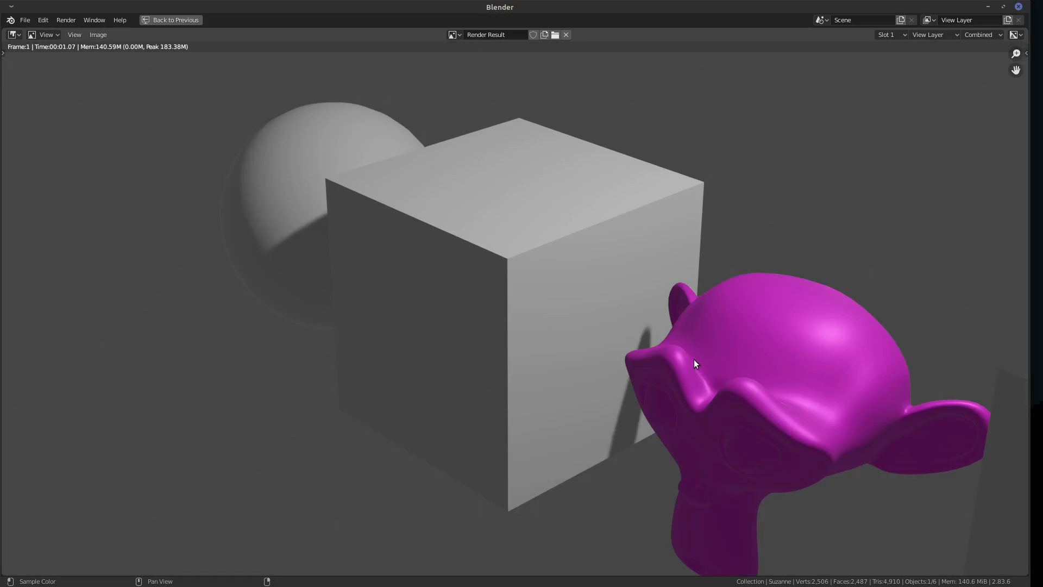
key(Escape)
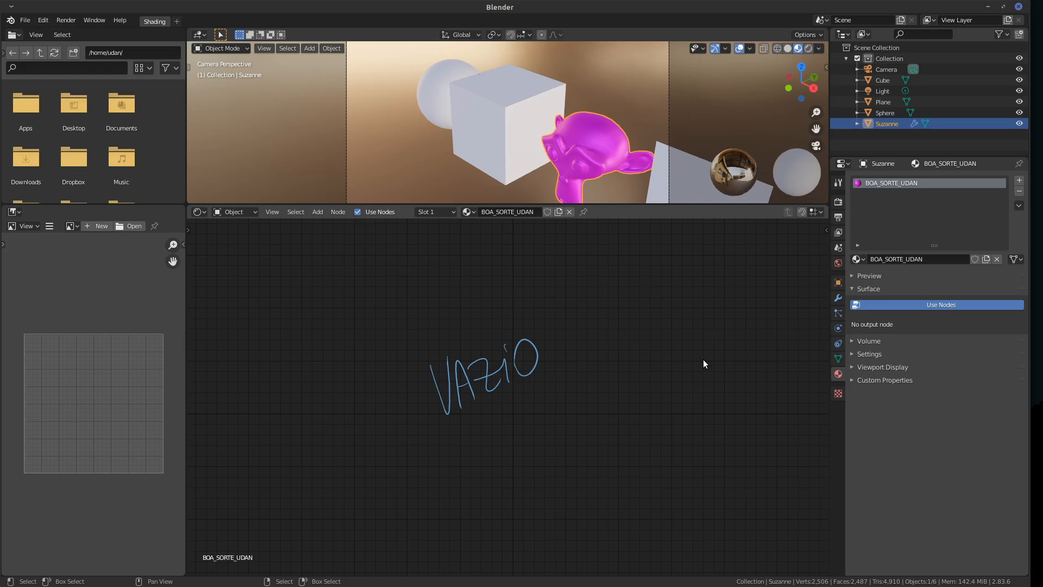
click(808, 48)
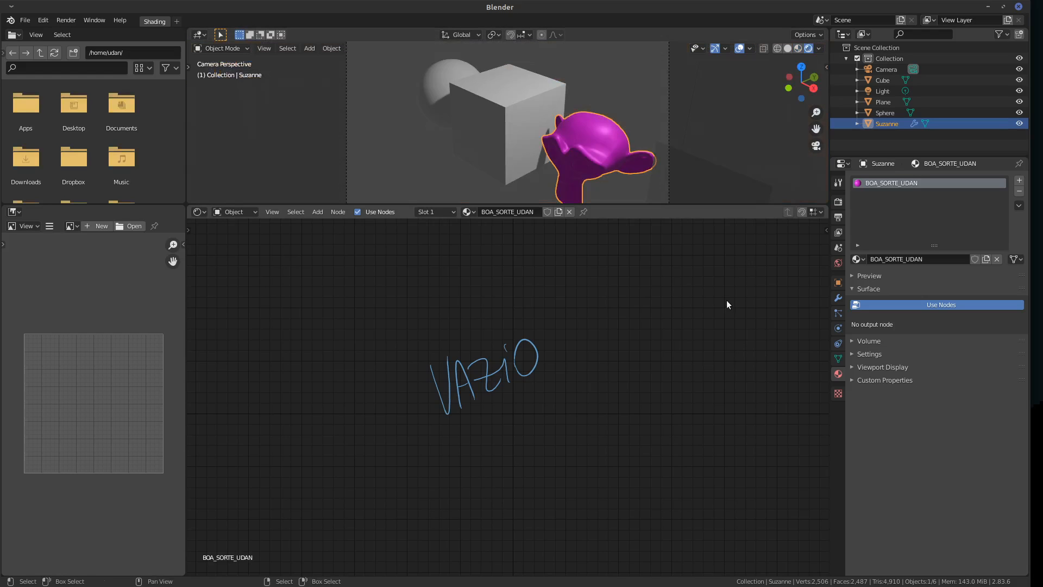
click(799, 48)
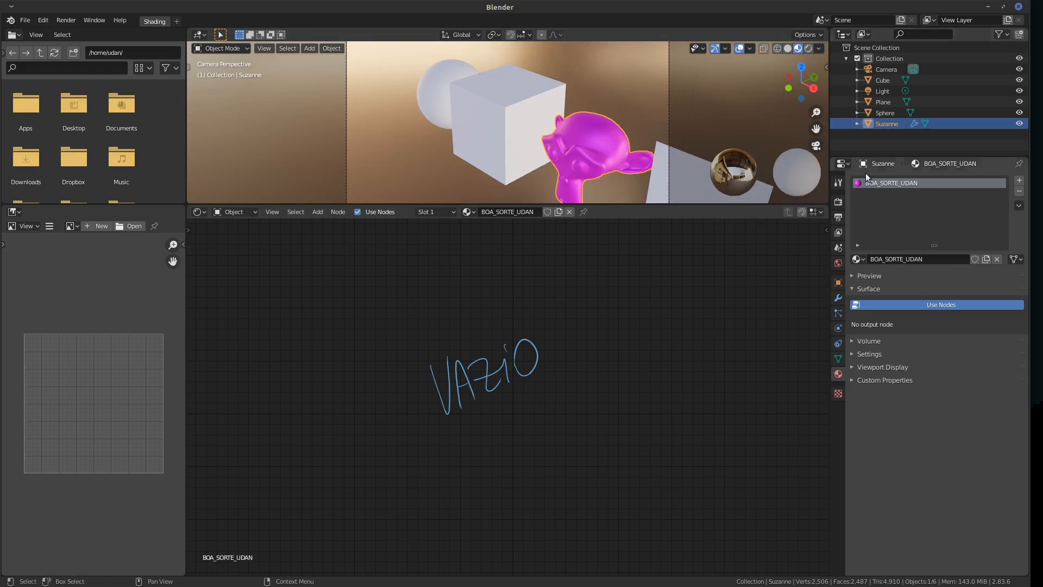
Switch the render engine to Cycles and display the viewport in Rendered shading.
click(839, 201)
click(980, 180)
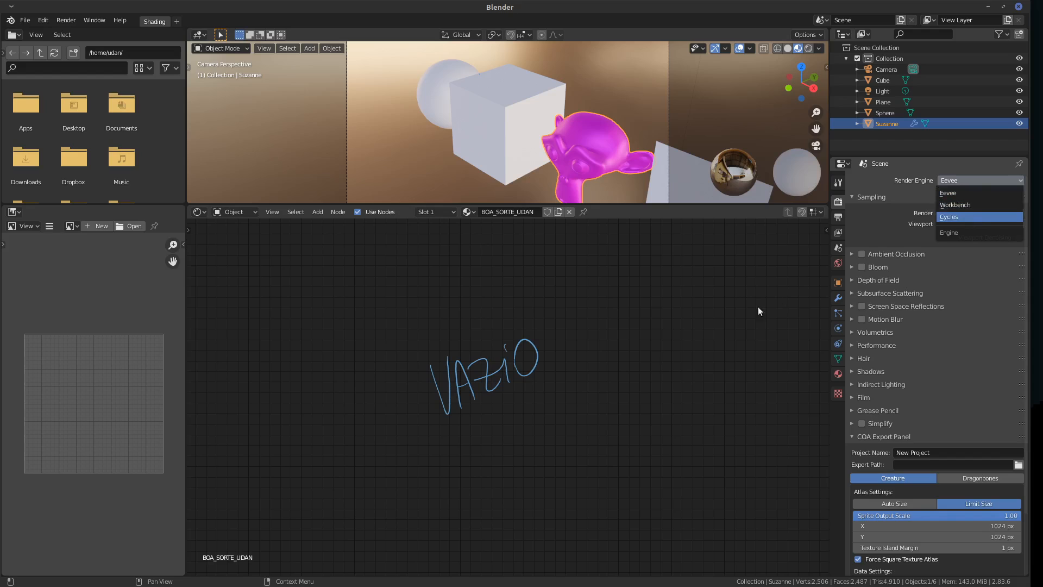
key(Return)
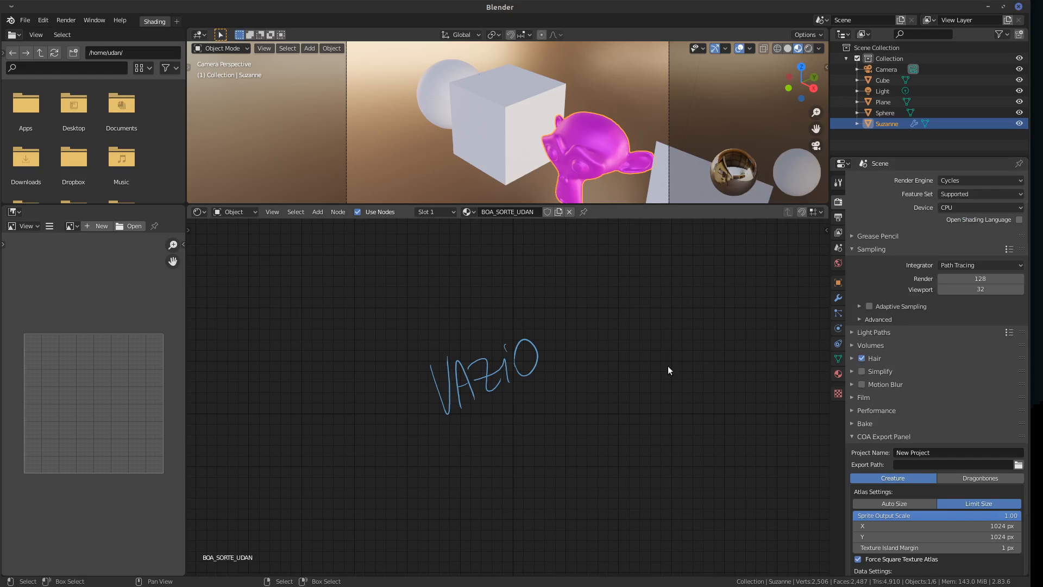
click(809, 48)
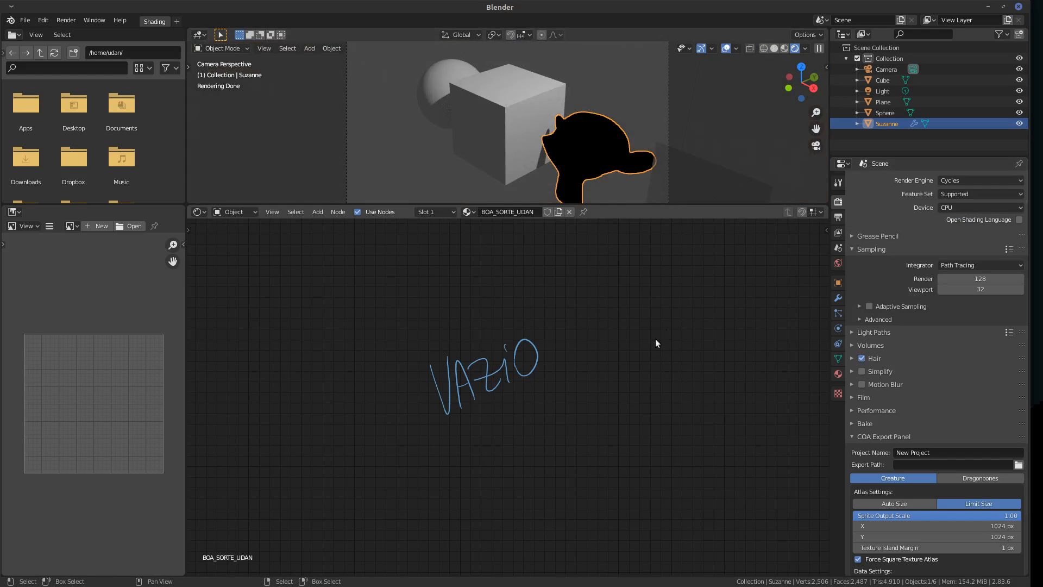
Switch the render engine to Eevee with the viewport in Material Preview and erase the "VAZIO" annotation.
click(785, 49)
click(808, 49)
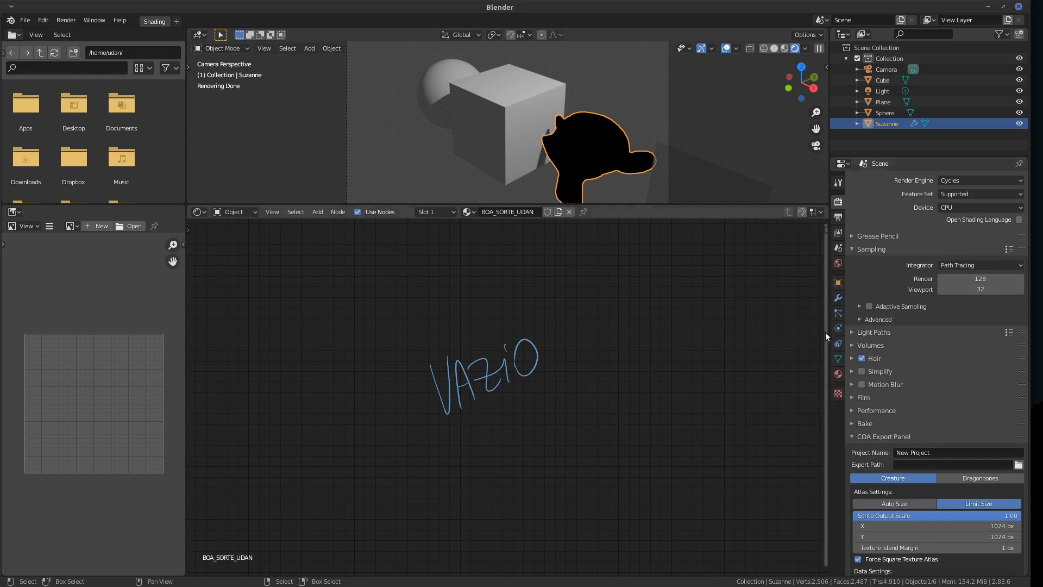
click(967, 181)
click(949, 193)
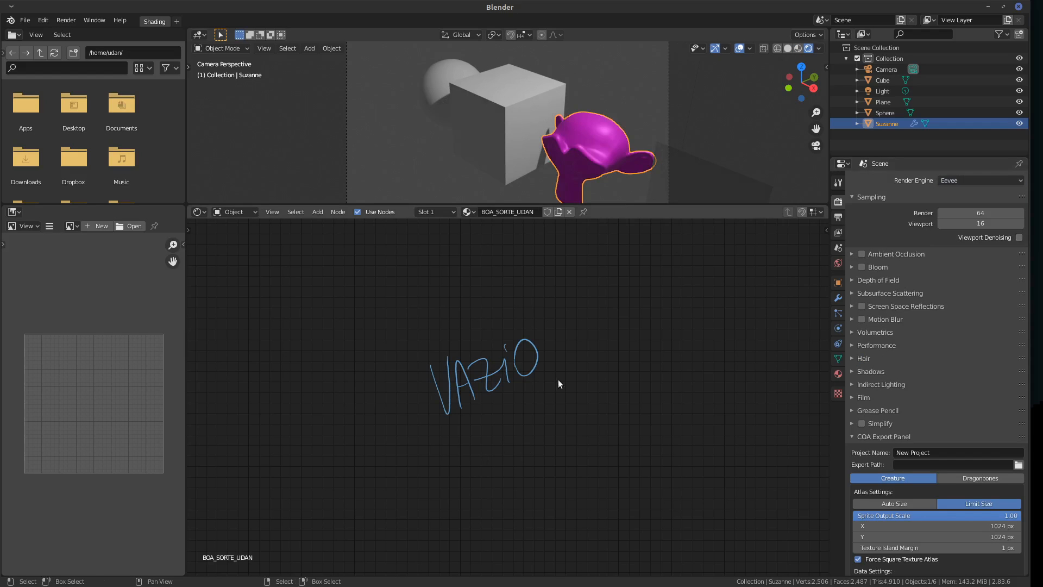
click(797, 47)
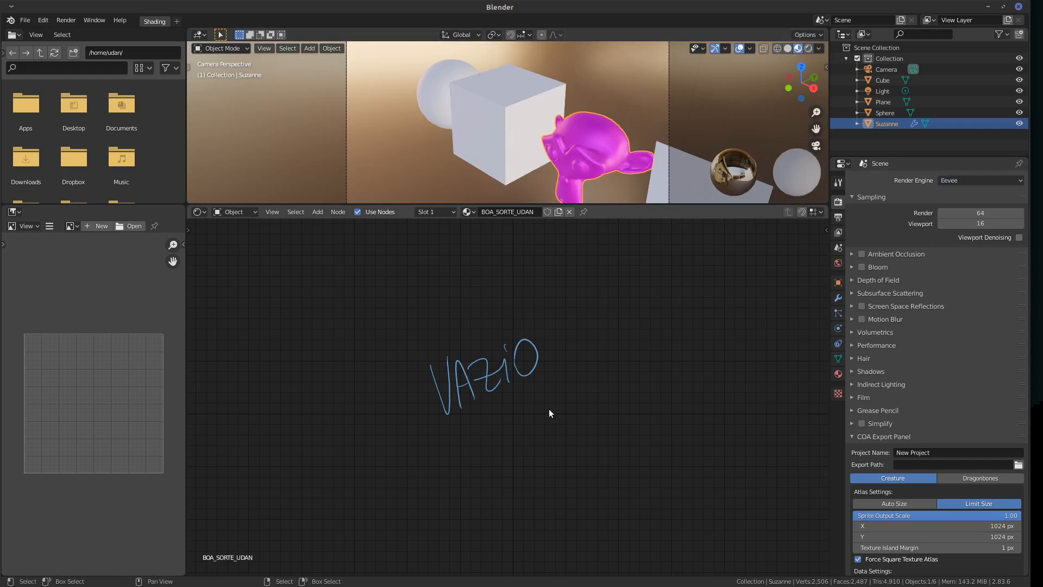
mouse_move(538, 344)
right_down()
mouse_move(508, 359)
mouse_move(538, 353)
mouse_move(469, 410)
mouse_move(478, 394)
right_up()
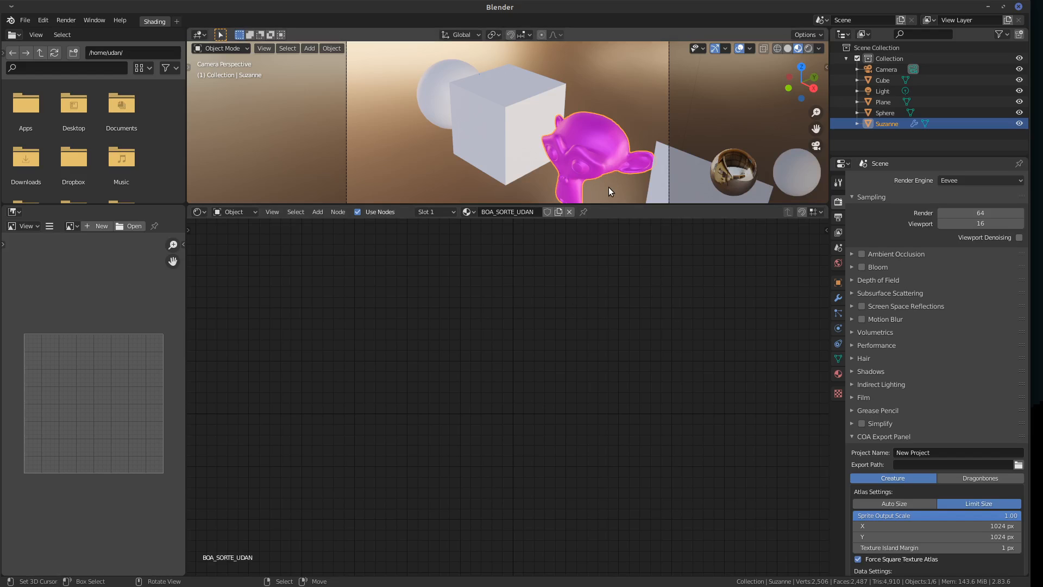
Review the node editing commands and the available shader types: Object, World and Line Style.
click(337, 212)
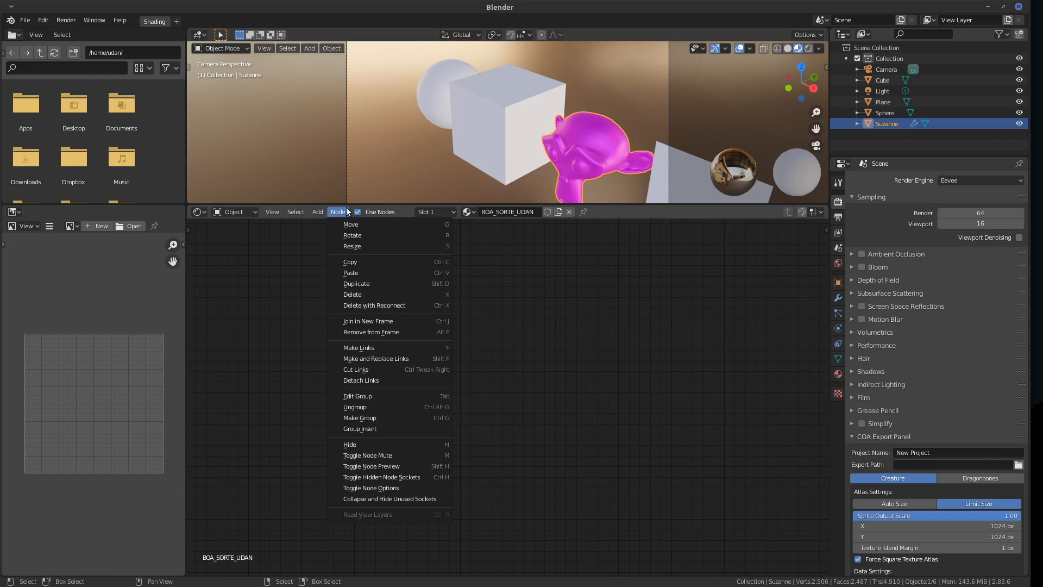
click(330, 210)
click(271, 213)
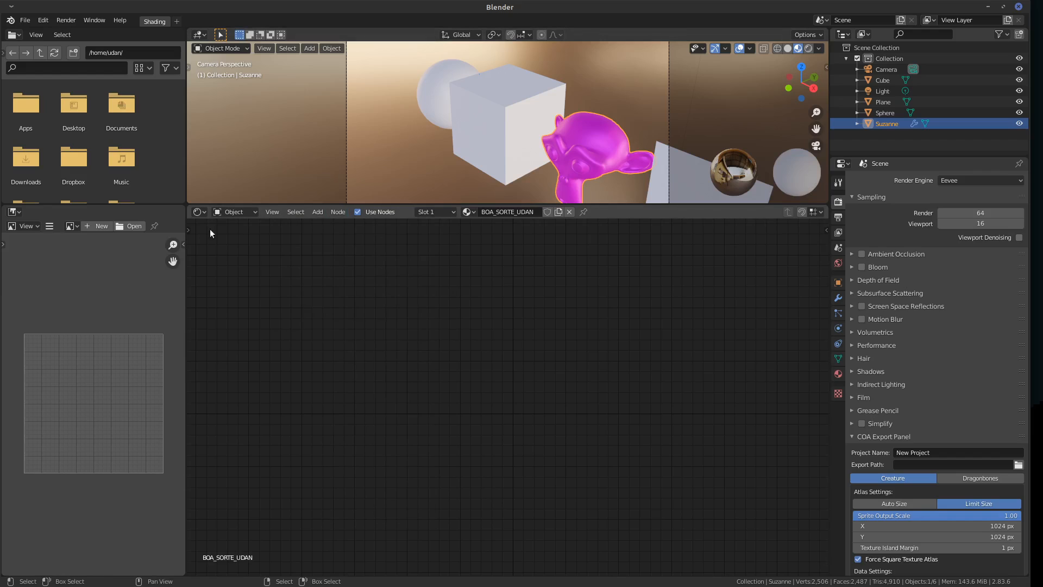
click(245, 215)
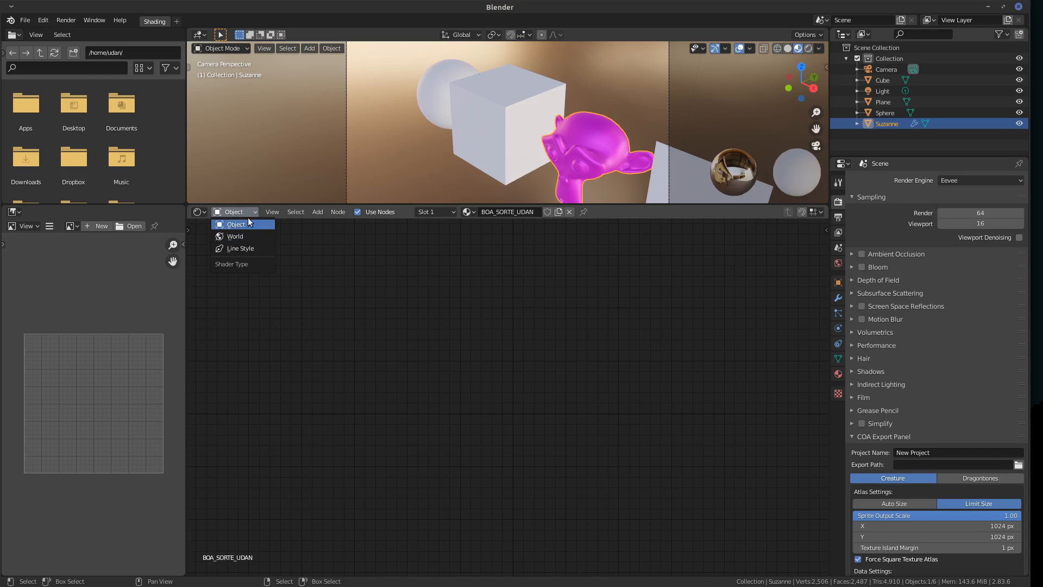
Show the shader editor's toolbar and collapse it again.
click(265, 211)
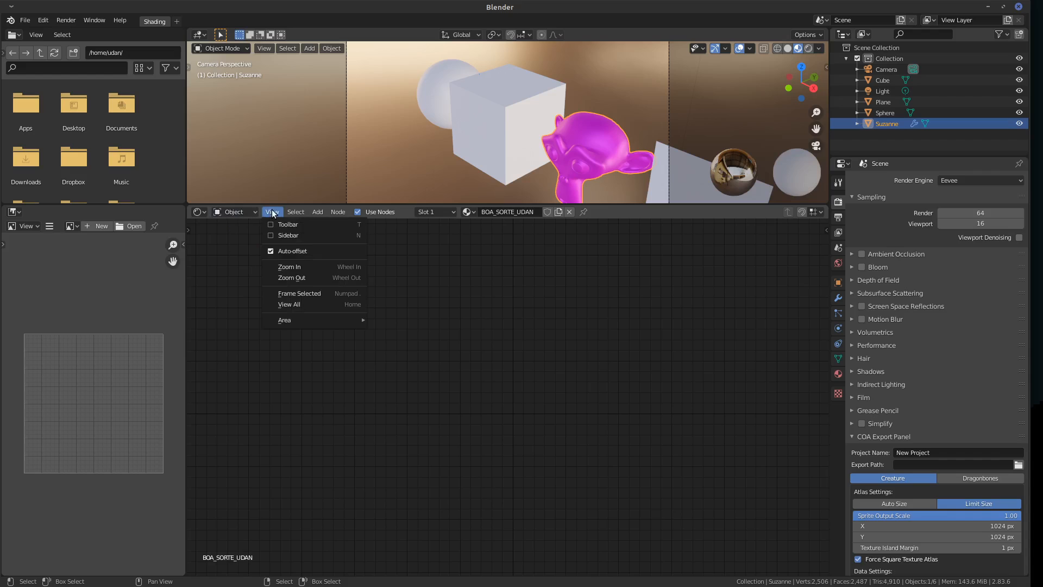
click(334, 224)
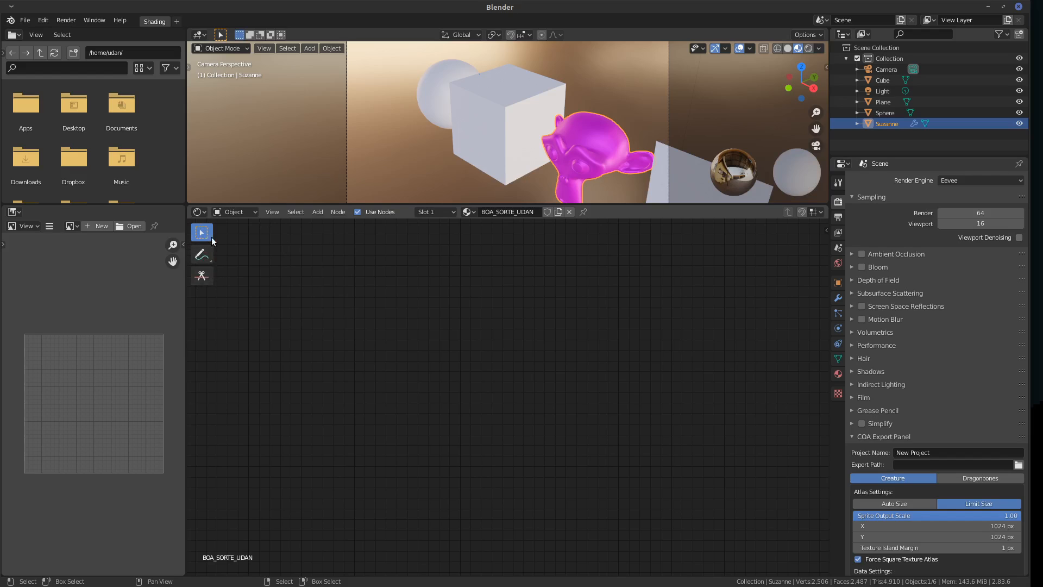
drag(216, 240, 187, 242)
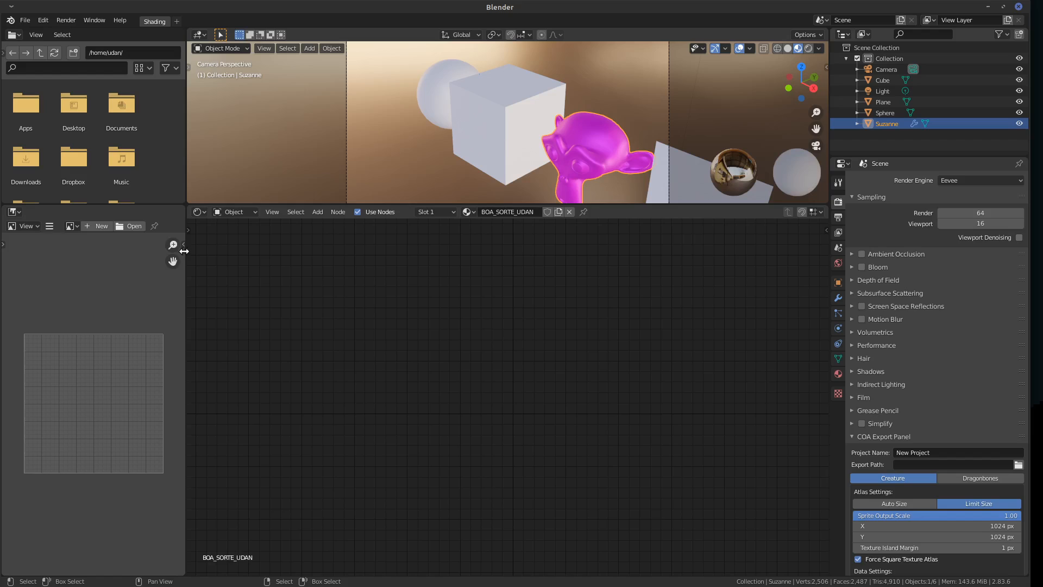
Open the shader editor's sidebar and examine the active tool and the material's settings.
click(272, 212)
click(310, 236)
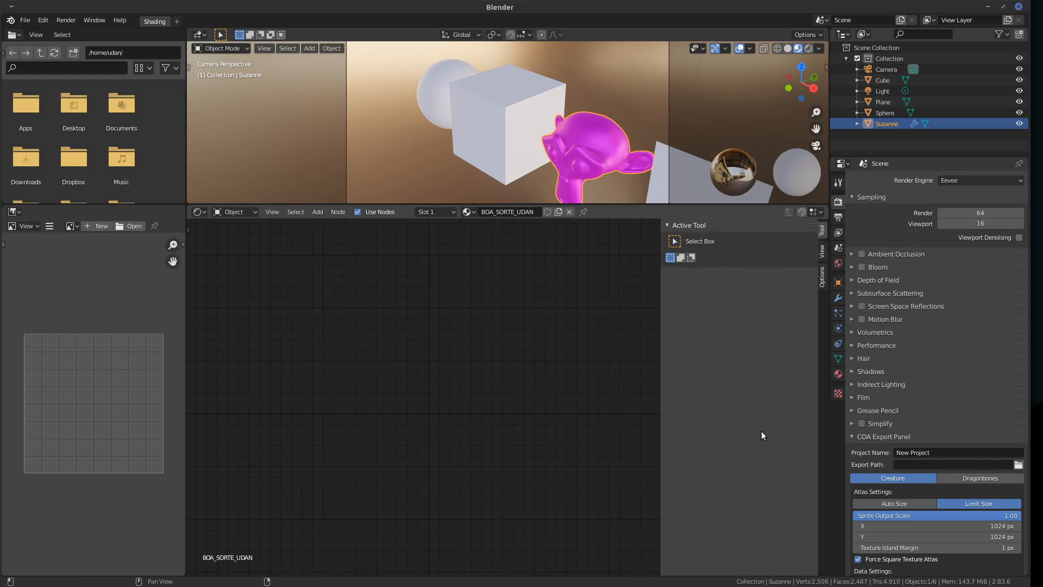
click(823, 274)
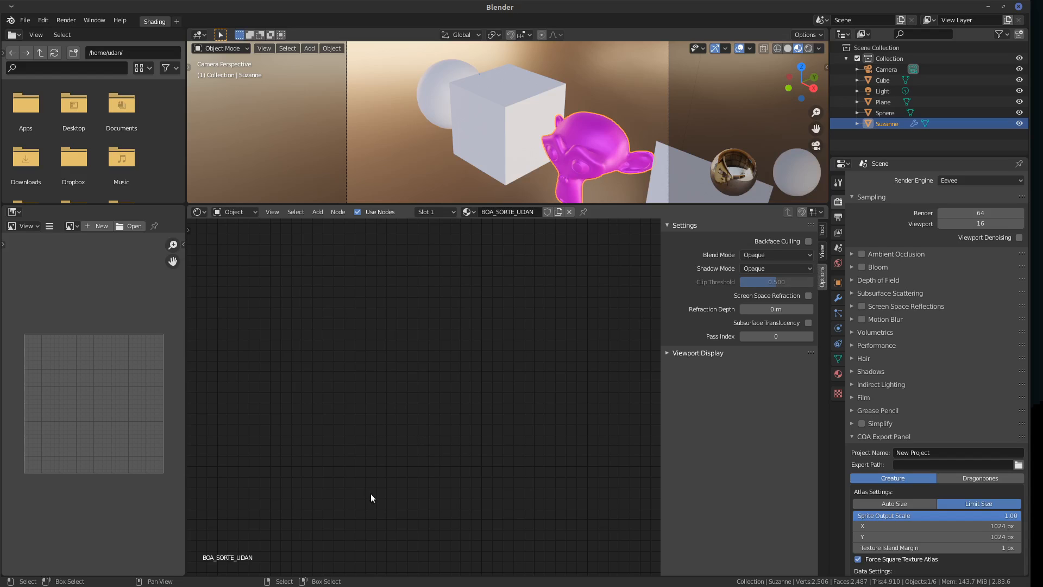
Show the annotation settings in the sidebar, draw a test stroke in the empty node area and erase it.
click(822, 252)
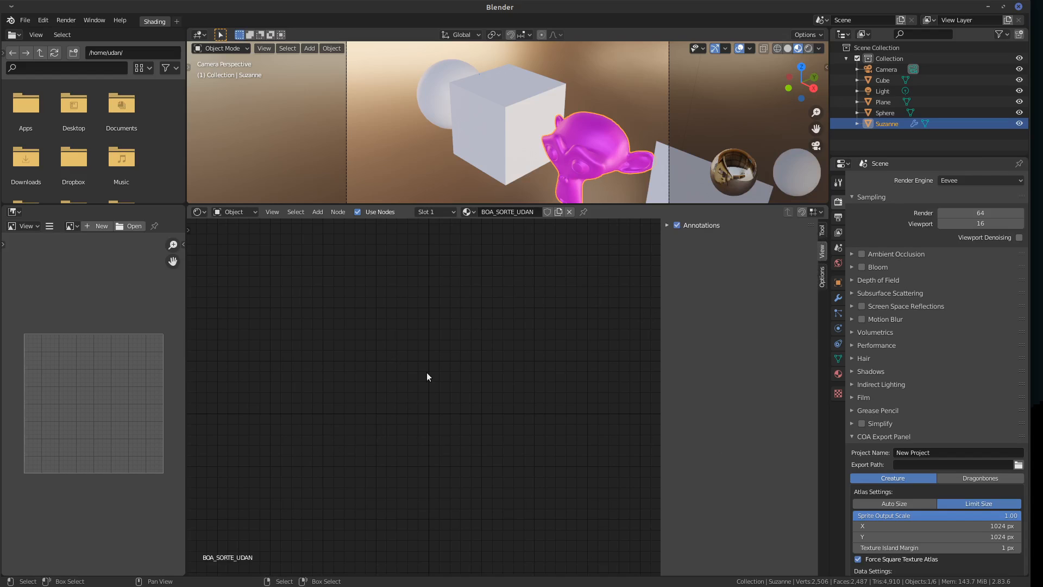
drag(380, 369, 365, 471)
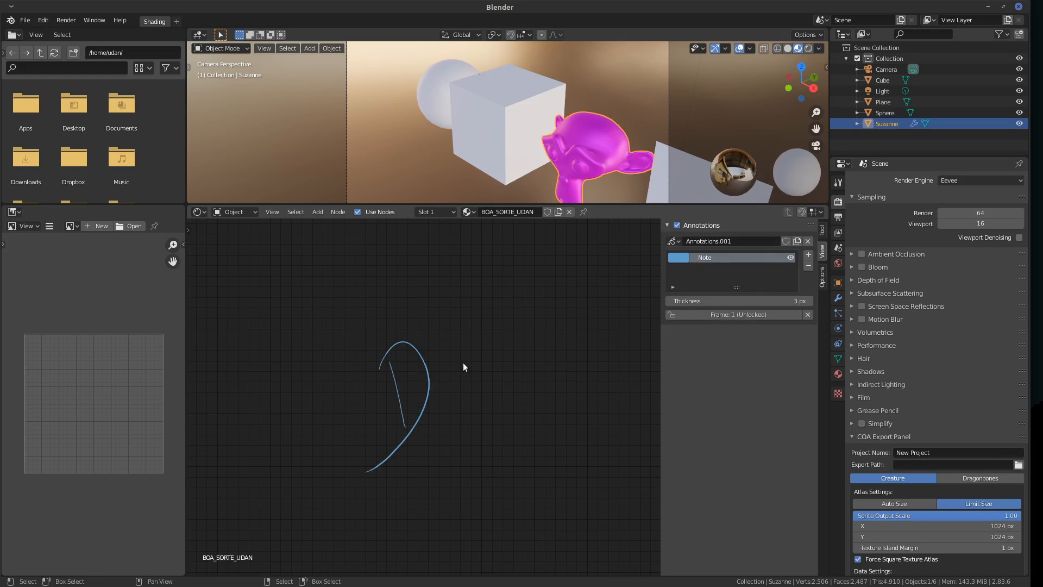
mouse_move(463, 366)
right_down()
mouse_move(384, 454)
mouse_move(419, 332)
mouse_move(354, 471)
mouse_move(364, 471)
right_up()
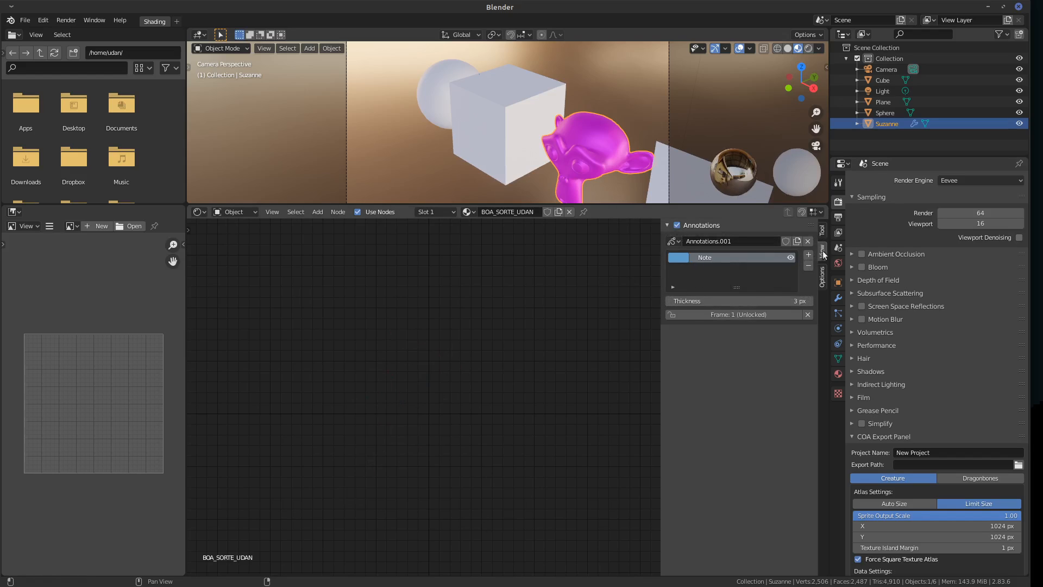
Narrow the sidebar, examine its Tool, View and Options pages and hide the sidebar.
click(822, 231)
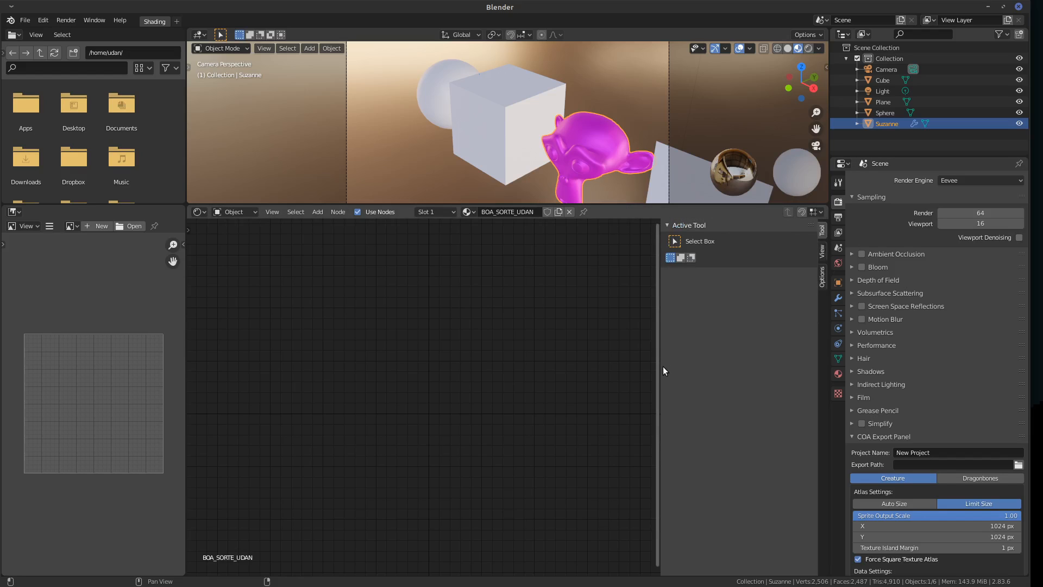
drag(660, 367, 728, 362)
click(823, 251)
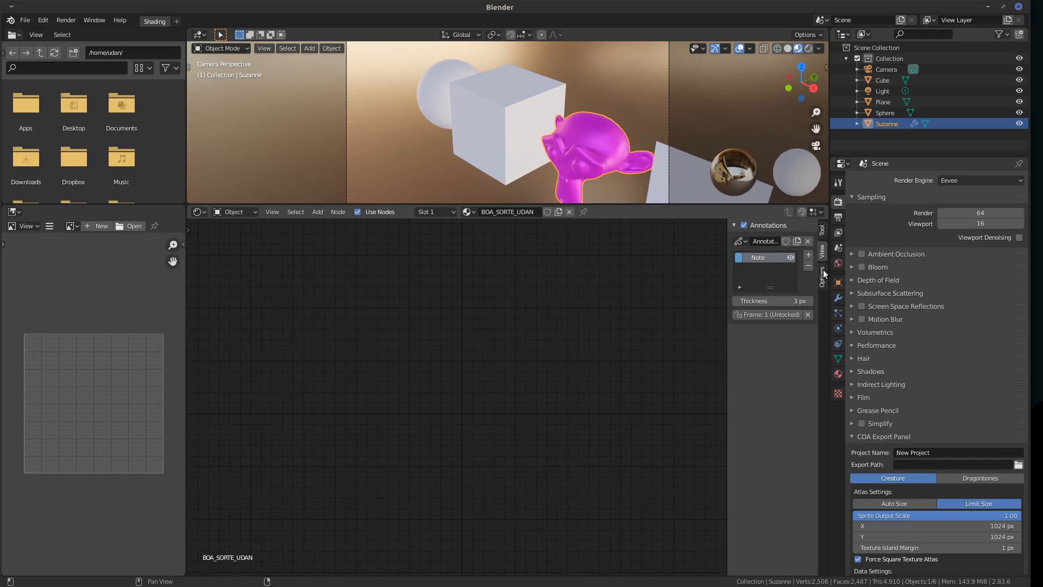
click(822, 282)
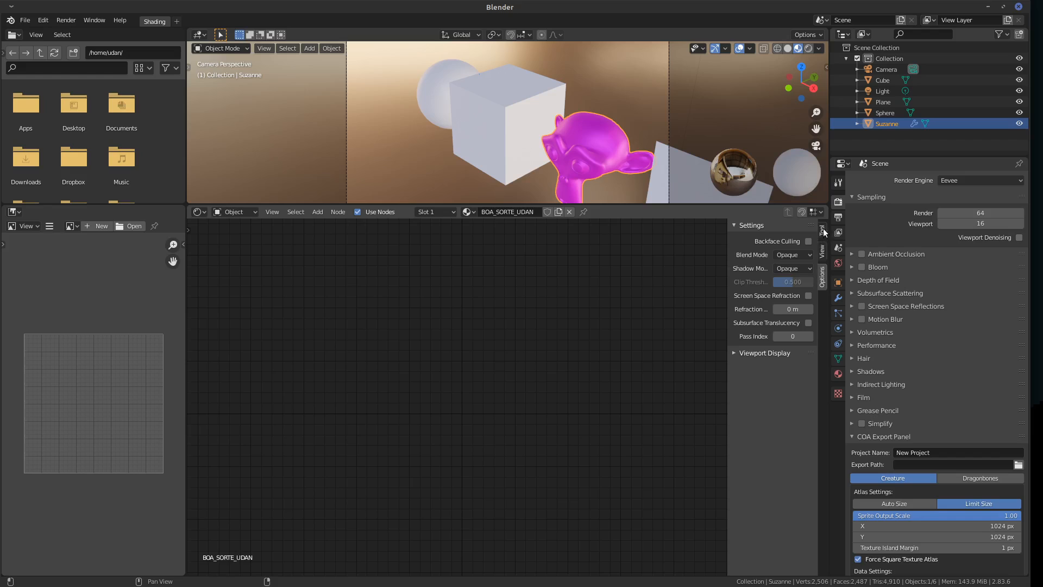
click(823, 229)
click(825, 254)
click(823, 281)
click(823, 232)
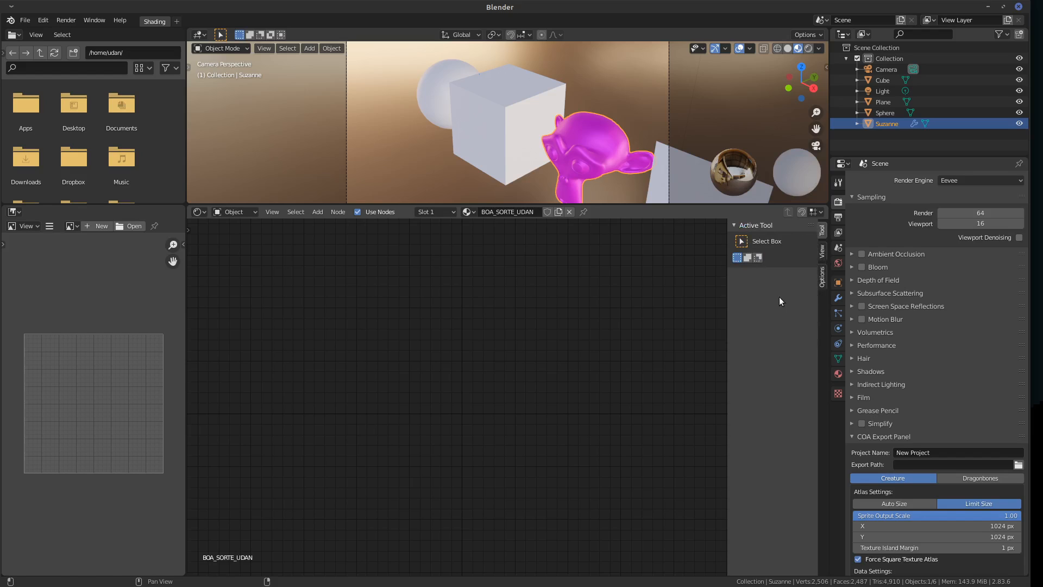
key(n)
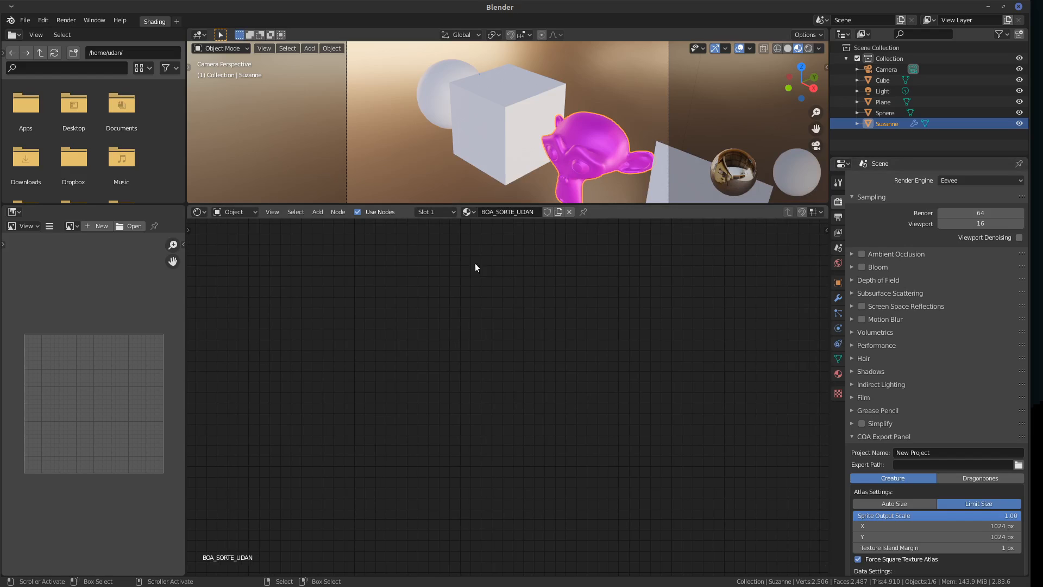
Try a box selection across the empty node area with Box Select.
click(297, 212)
click(294, 212)
click(294, 212)
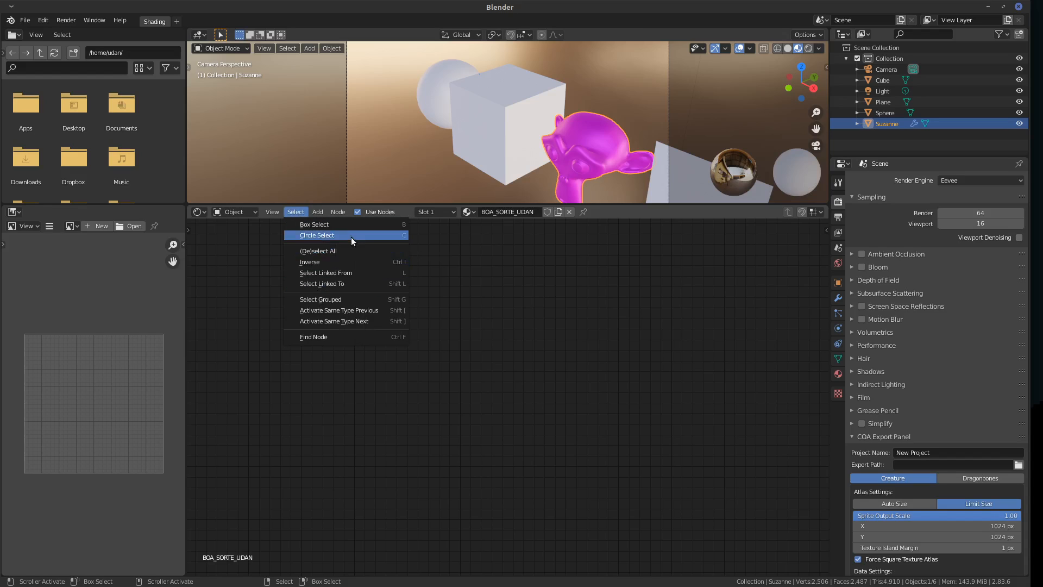
click(340, 225)
drag(347, 259, 652, 483)
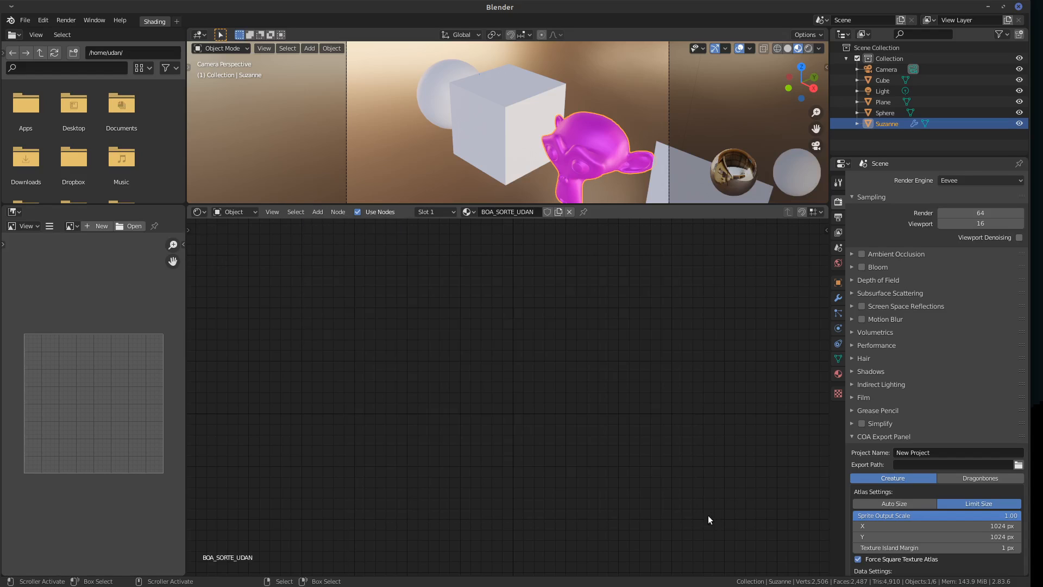
Examine the remaining node selection commands, including Select Linked From and Find Node.
click(294, 212)
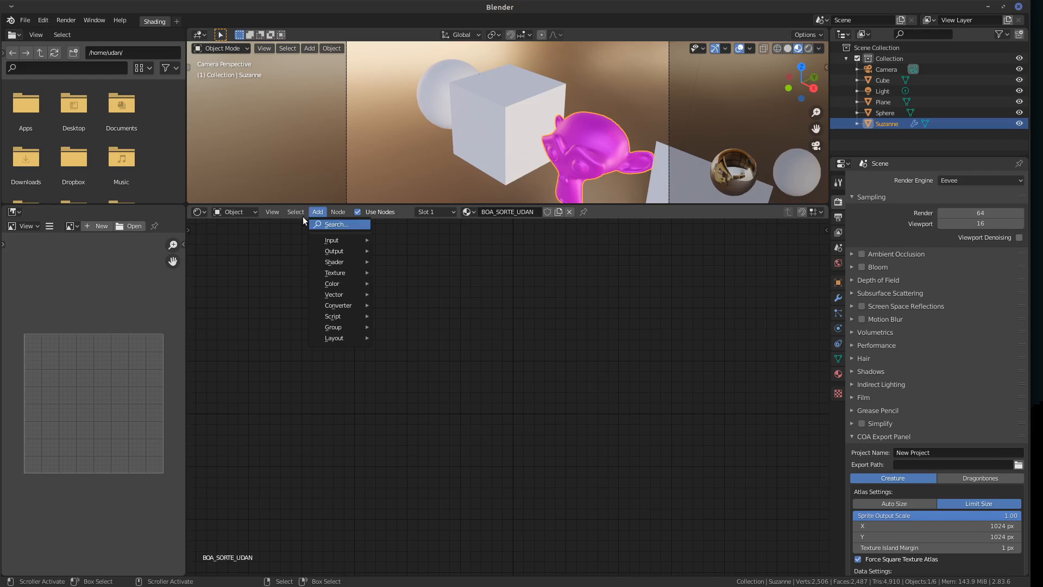
click(297, 212)
click(297, 211)
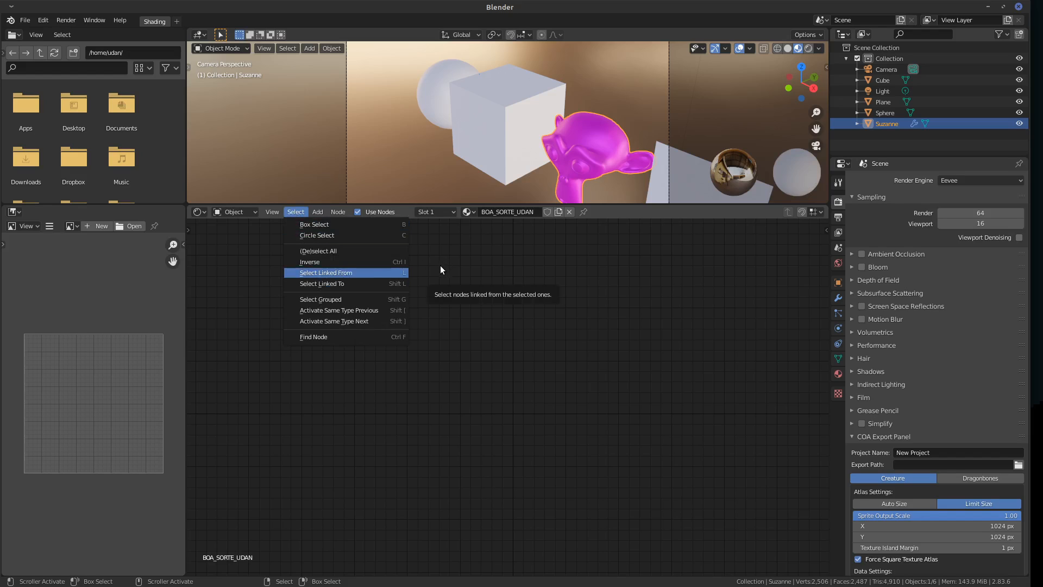
click(430, 276)
click(295, 212)
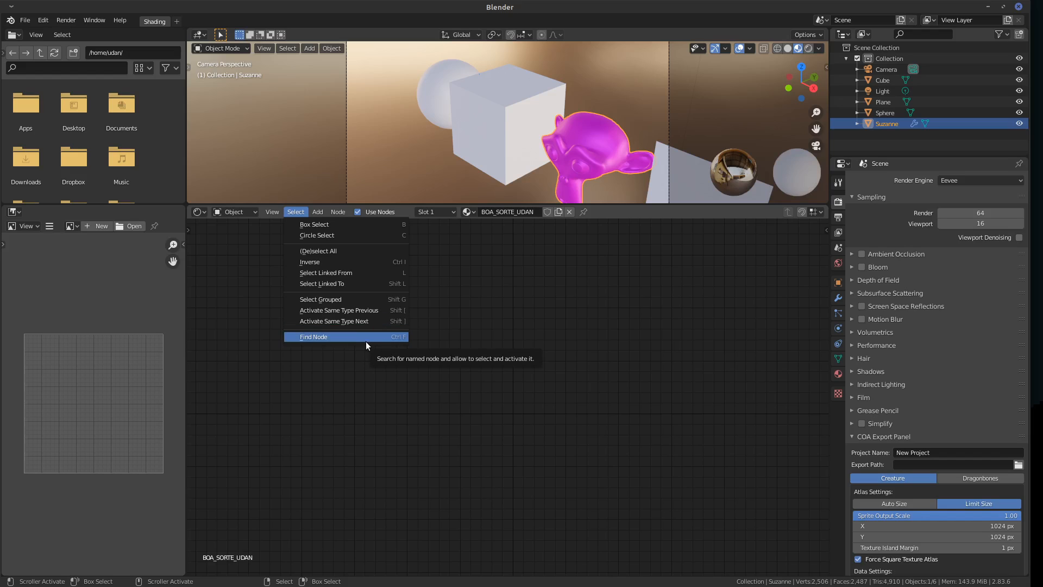
Examine the categories of nodes that can be added and the commands for editing nodes.
click(329, 212)
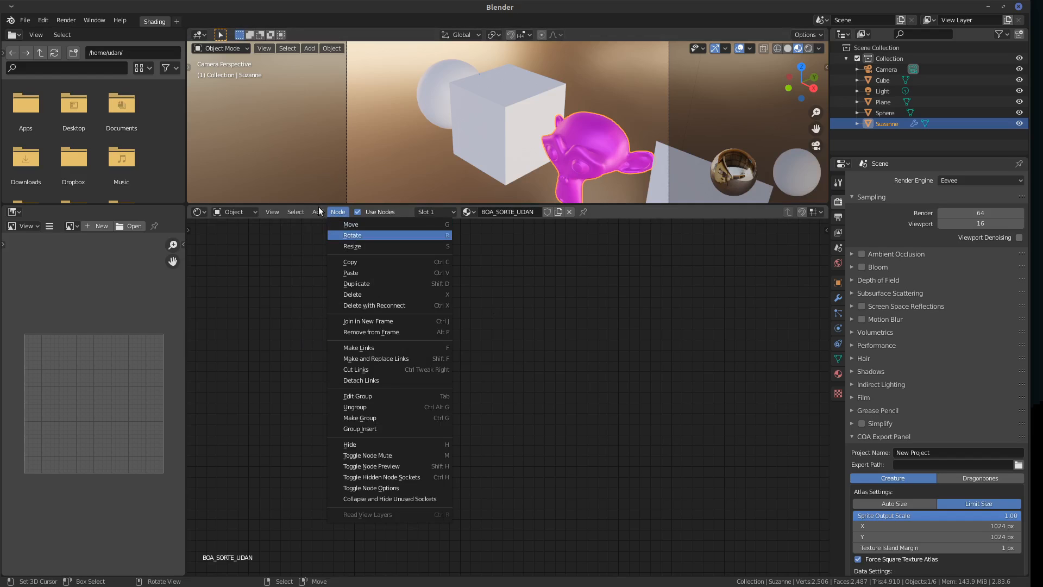
mouse_move(317, 213)
click(332, 240)
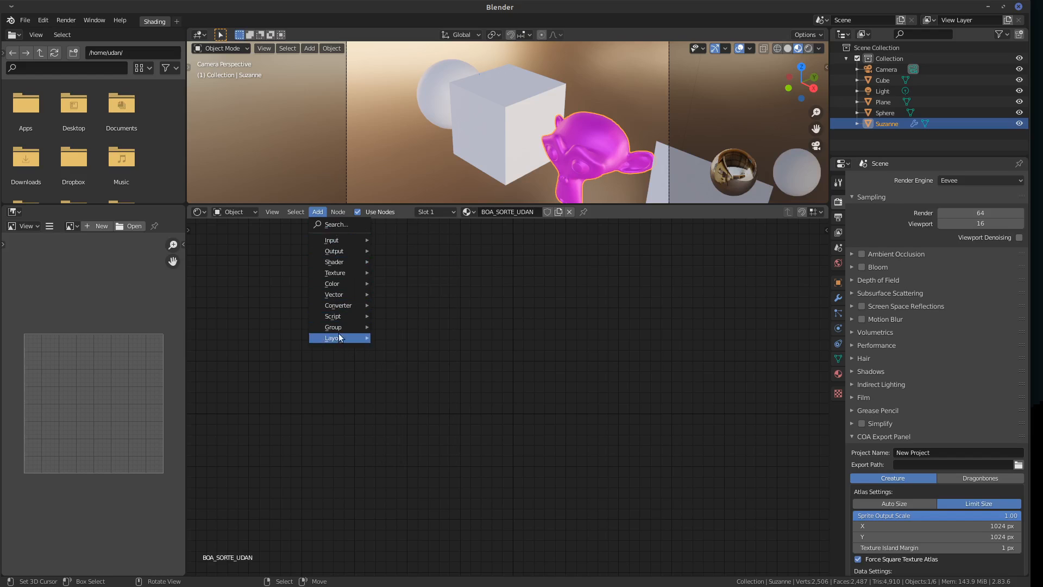
click(337, 211)
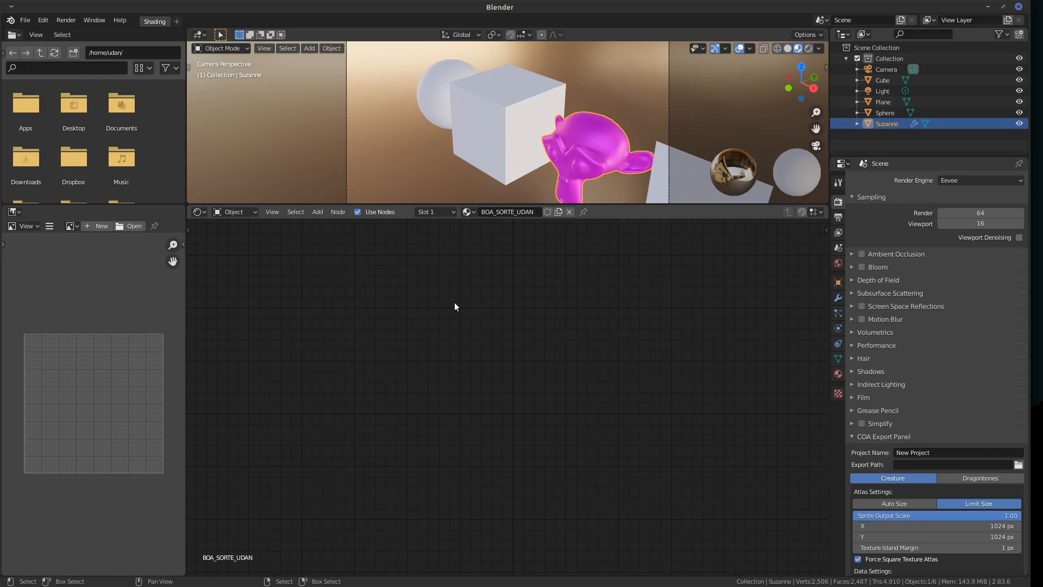
drag(452, 300, 672, 239)
click(334, 211)
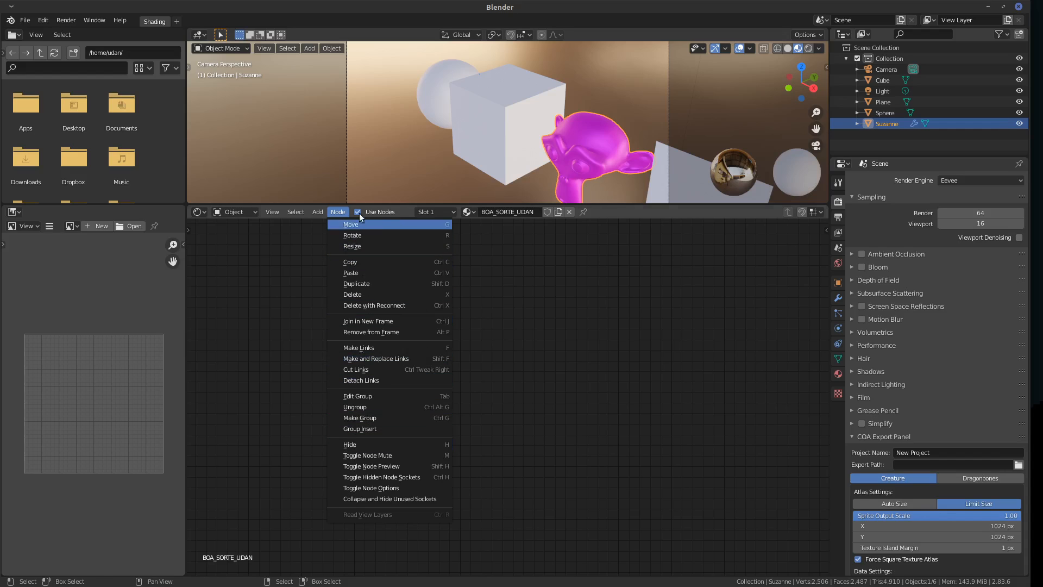
click(339, 215)
click(339, 216)
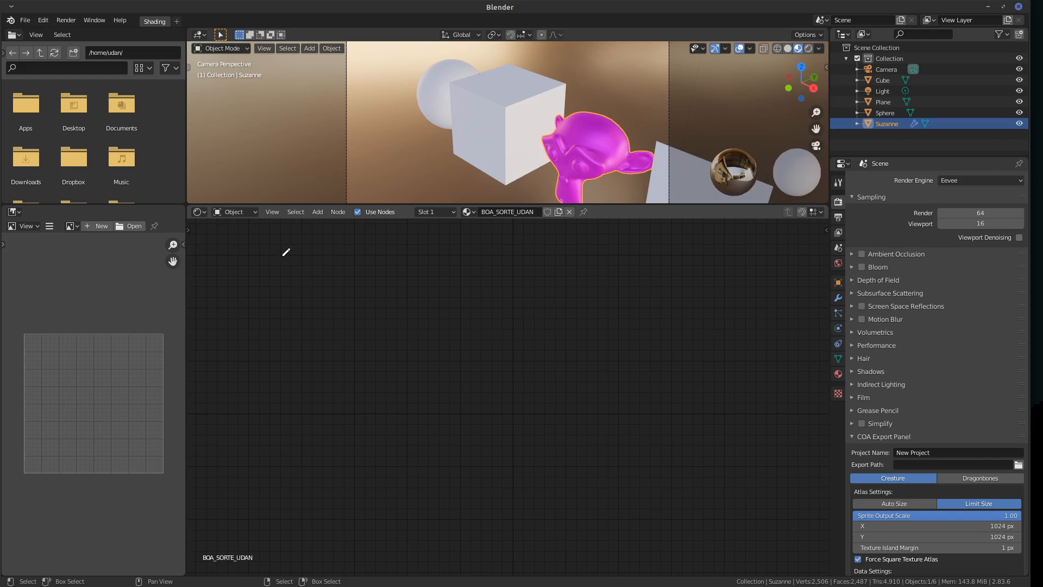
Sketch two annotation boxes at opposite ends of the node area with a long horizontal line between them.
mouse_move(287, 252)
mouse_down()
mouse_move(442, 363)
mouse_move(736, 533)
mouse_move(388, 337)
mouse_up()
mouse_move(316, 287)
right_down()
mouse_move(563, 442)
mouse_move(290, 248)
right_up()
mouse_move(287, 264)
mouse_down()
mouse_move(322, 251)
mouse_move(326, 294)
mouse_up()
mouse_move(341, 269)
mouse_down()
mouse_move(717, 272)
mouse_move(724, 302)
mouse_up()
drag(725, 252, 761, 309)
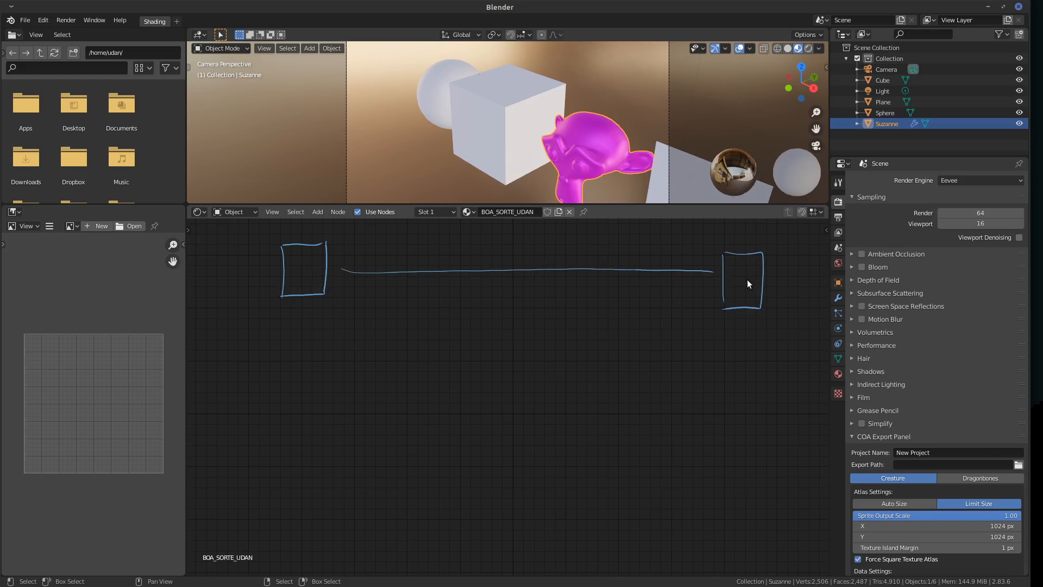
Sketch vertical strokes below the second box, and erase them with the connecting line and that box.
drag(731, 403, 736, 508)
mouse_move(729, 429)
mouse_down()
mouse_move(749, 429)
mouse_move(736, 503)
mouse_up()
mouse_move(738, 462)
right_down()
mouse_move(754, 462)
mouse_move(750, 436)
right_up()
mouse_move(749, 249)
right_down()
mouse_move(741, 295)
mouse_move(757, 245)
mouse_move(692, 266)
mouse_move(738, 302)
mouse_move(350, 270)
mouse_move(563, 248)
right_up()
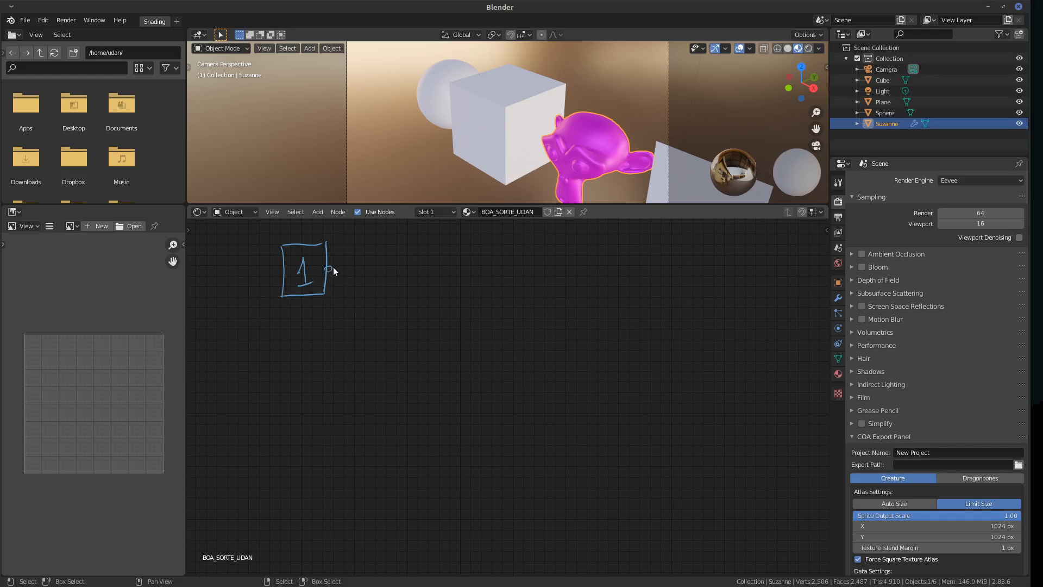
Draw annotation boxes numbered 2 and 3, chained with lines after box 1.
mouse_move(333, 268)
mouse_down()
mouse_move(380, 268)
mouse_move(420, 227)
mouse_move(390, 293)
mouse_move(398, 267)
mouse_move(401, 284)
mouse_move(483, 261)
mouse_move(484, 286)
mouse_up()
mouse_move(487, 235)
mouse_down()
mouse_move(506, 290)
mouse_move(488, 291)
mouse_up()
drag(498, 253, 503, 262)
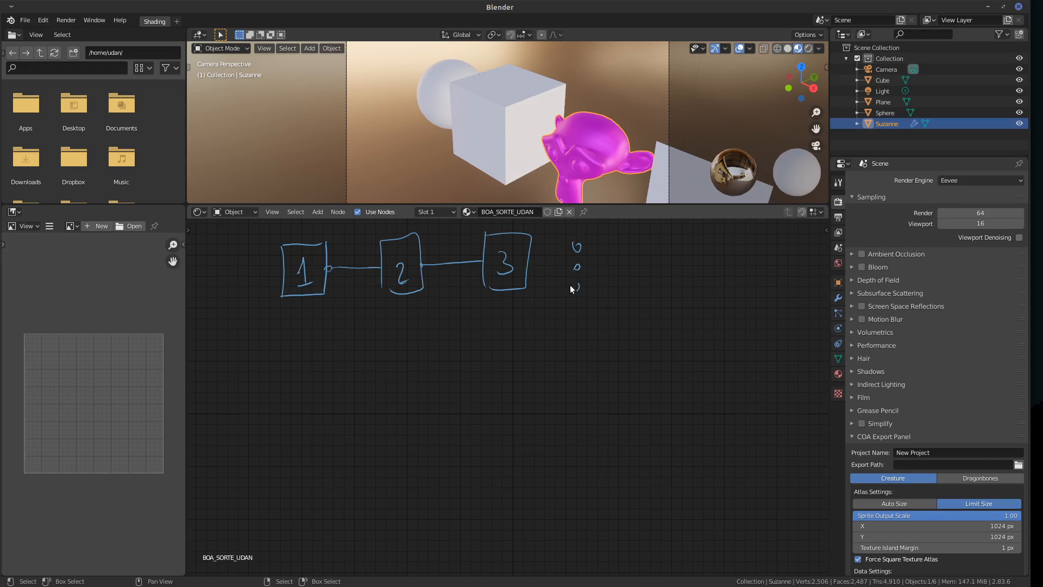
Draw three lines from box 3 to a larger fourth box containing a downward arrow, and erase the whole diagram.
mouse_move(527, 265)
mouse_down()
mouse_move(575, 242)
mouse_move(575, 259)
mouse_up()
drag(526, 282, 580, 287)
mouse_move(579, 233)
mouse_down()
mouse_move(581, 285)
mouse_move(637, 230)
mouse_move(580, 295)
mouse_move(597, 284)
mouse_up()
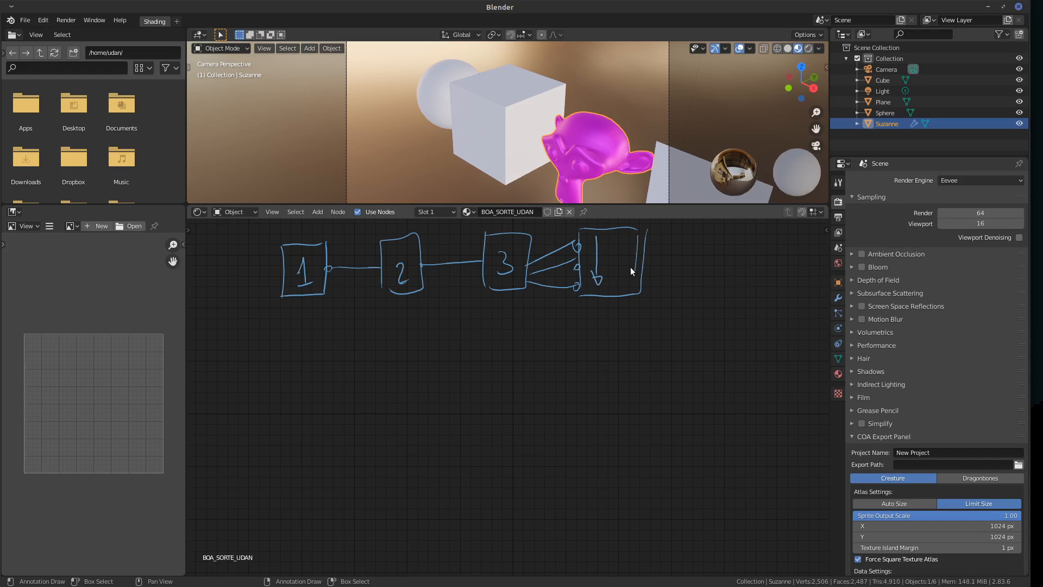
drag(631, 276, 645, 266)
mouse_move(657, 277)
mouse_down()
mouse_move(692, 276)
mouse_move(679, 283)
mouse_up()
mouse_move(283, 295)
right_down()
mouse_move(722, 272)
mouse_move(273, 270)
mouse_move(659, 237)
mouse_move(277, 245)
right_up()
right_click(275, 247)
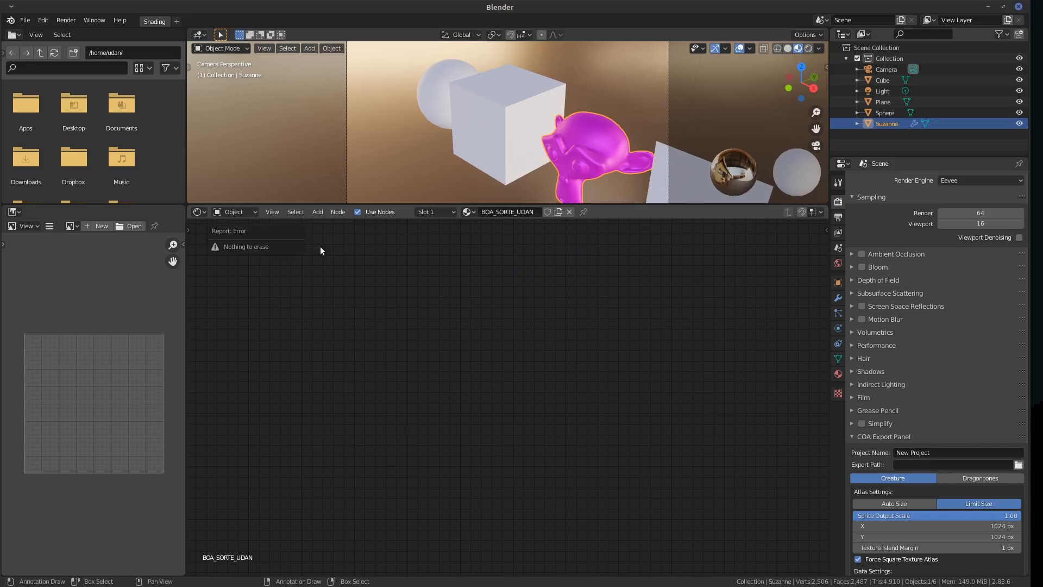
click(318, 213)
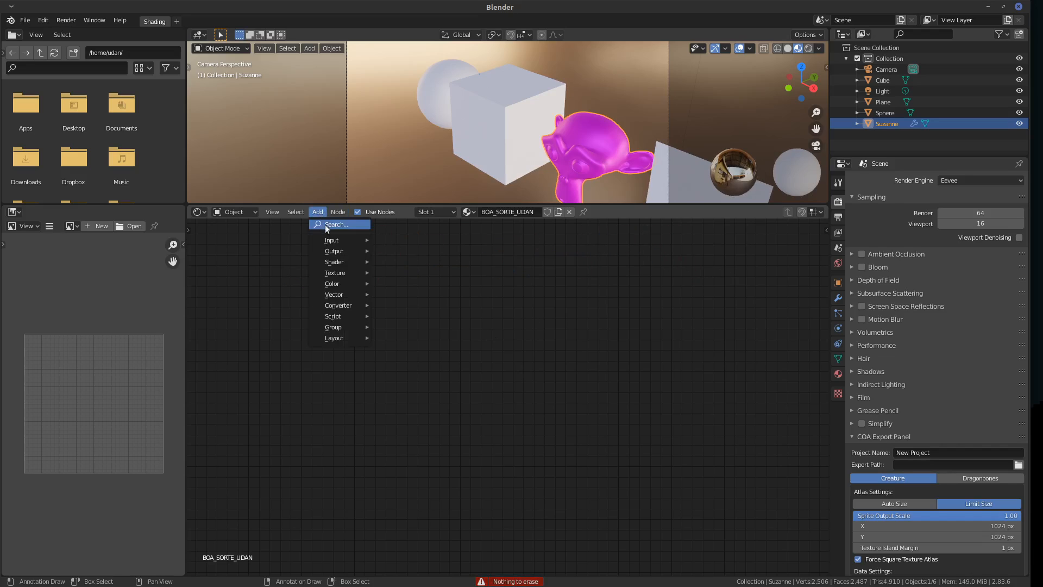
mouse_move(356, 243)
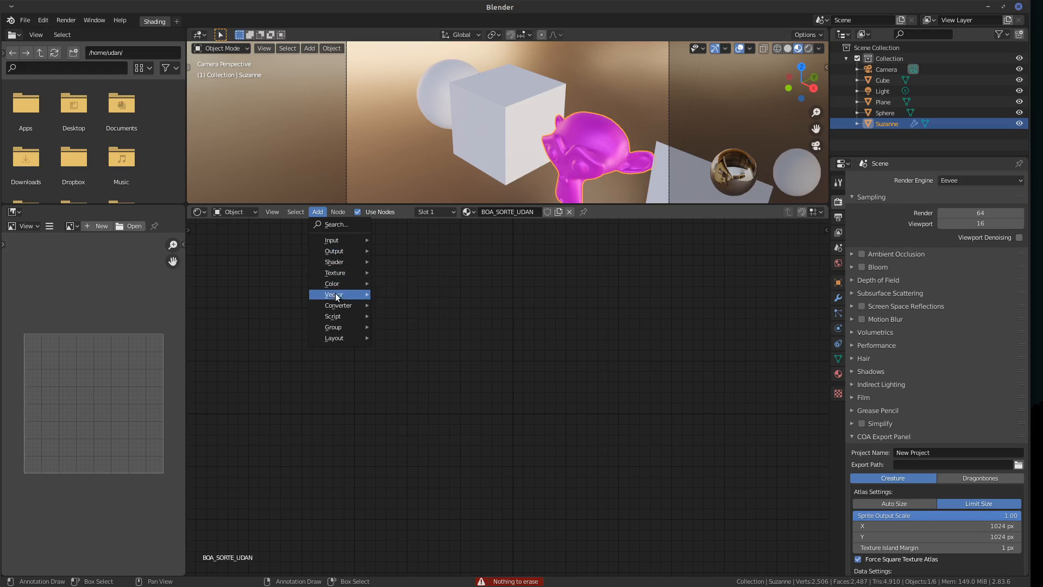
mouse_move(337, 306)
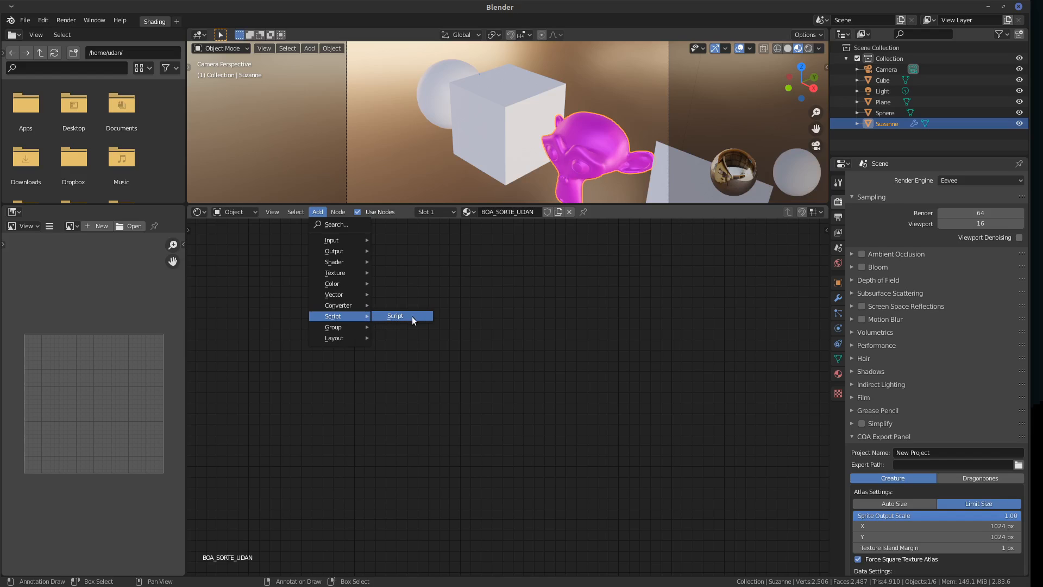
mouse_move(346, 342)
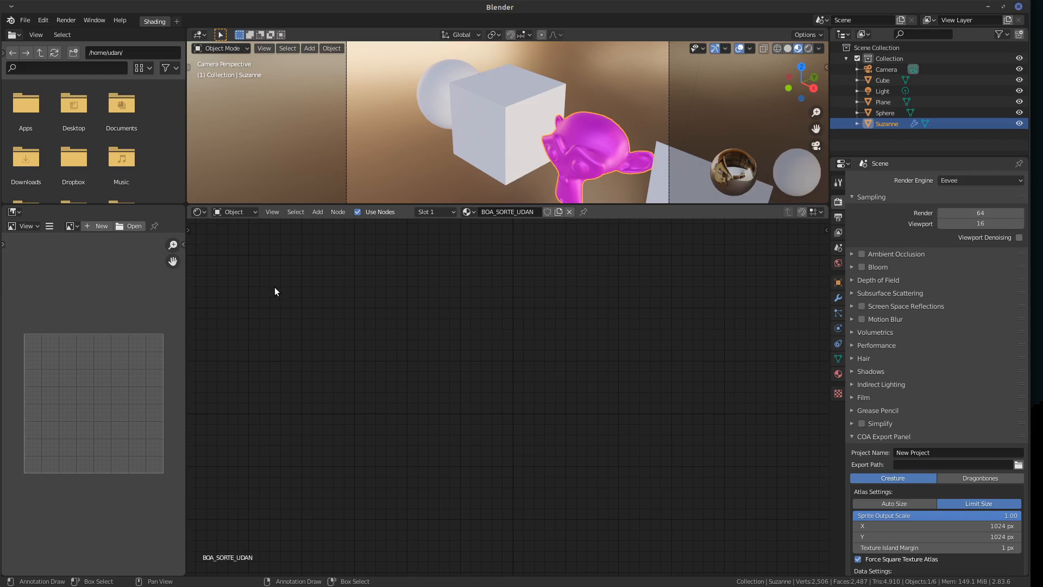
Write the annotation INPUTS and sketch a node box below it with three output circles and an outgoing arrow.
drag(270, 262, 285, 280)
drag(343, 257, 334, 280)
drag(278, 384, 275, 389)
mouse_move(273, 325)
mouse_down()
mouse_move(326, 363)
mouse_move(277, 391)
mouse_up()
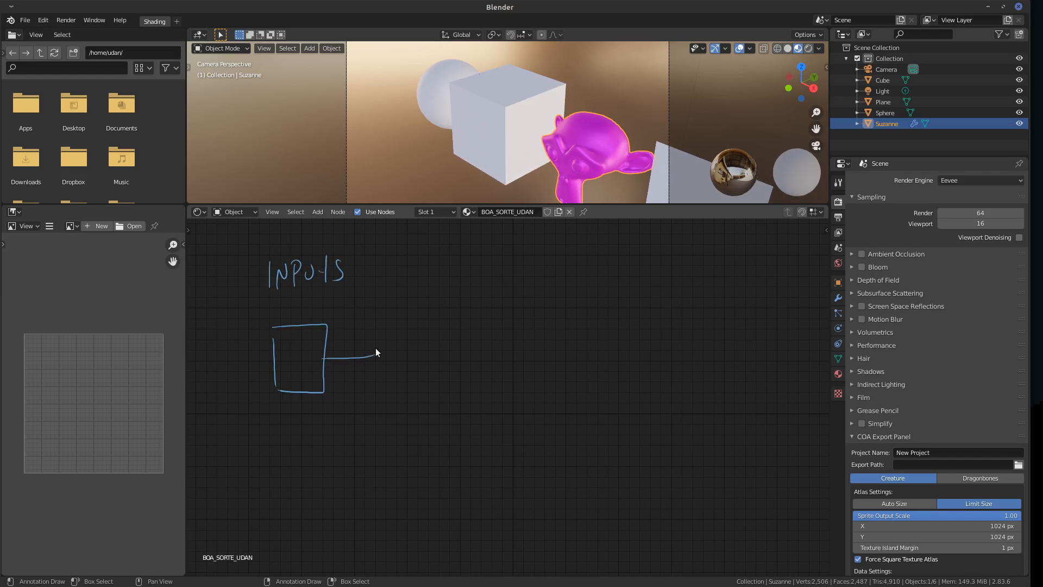
drag(376, 353, 369, 363)
mouse_move(263, 359)
right_down()
mouse_move(257, 380)
mouse_move(278, 352)
right_up()
drag(388, 354, 363, 367)
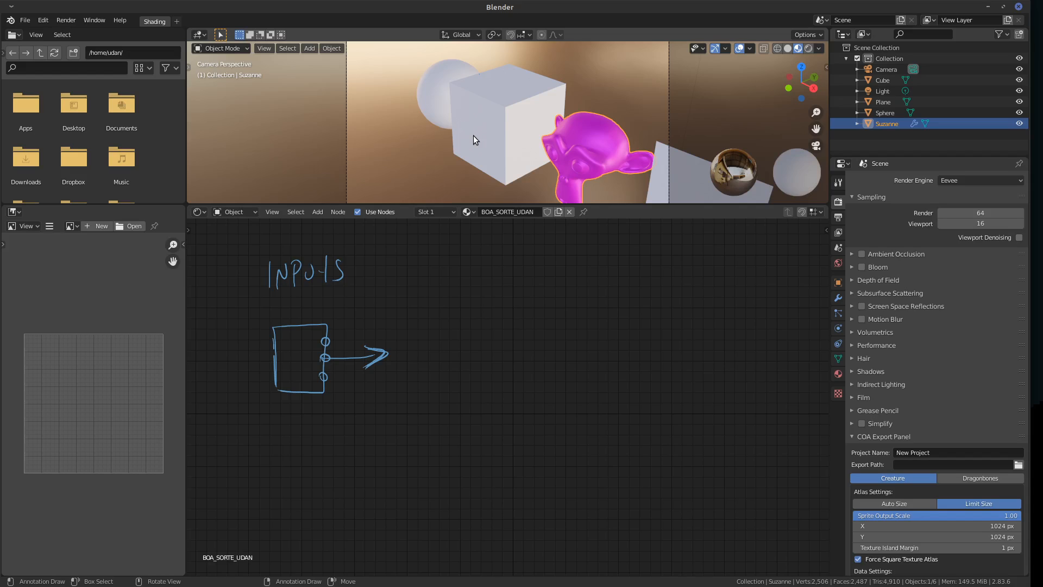
Add an Ambient Occlusion input node and place it beyond the sketched box's arrow.
click(318, 213)
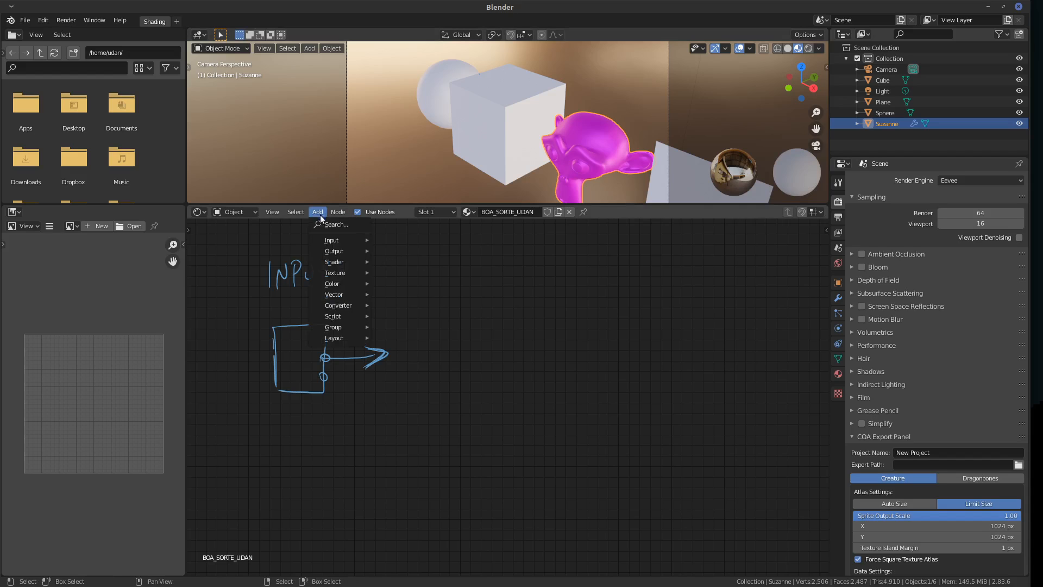
mouse_move(333, 239)
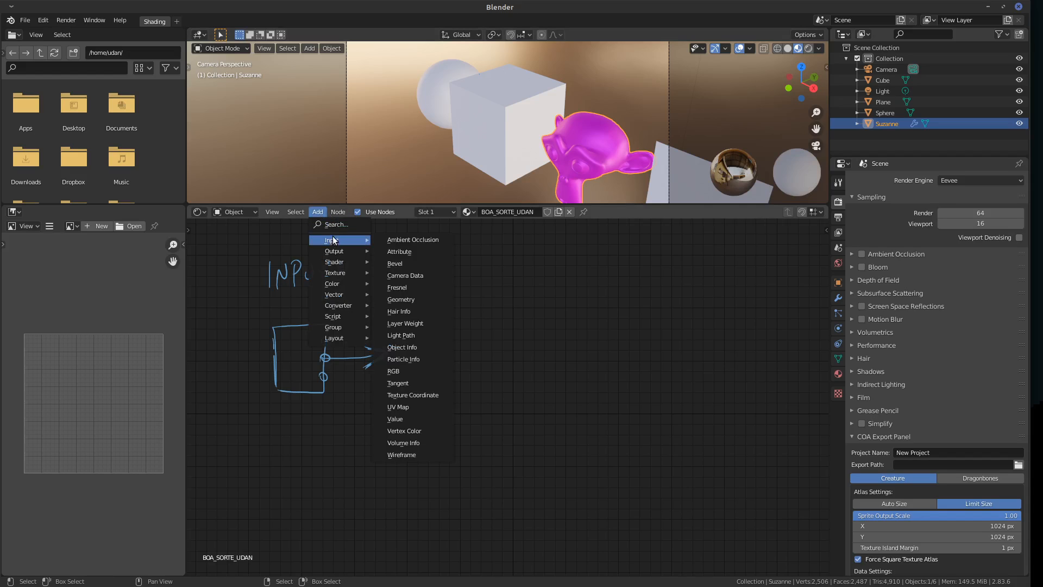
click(438, 240)
click(433, 344)
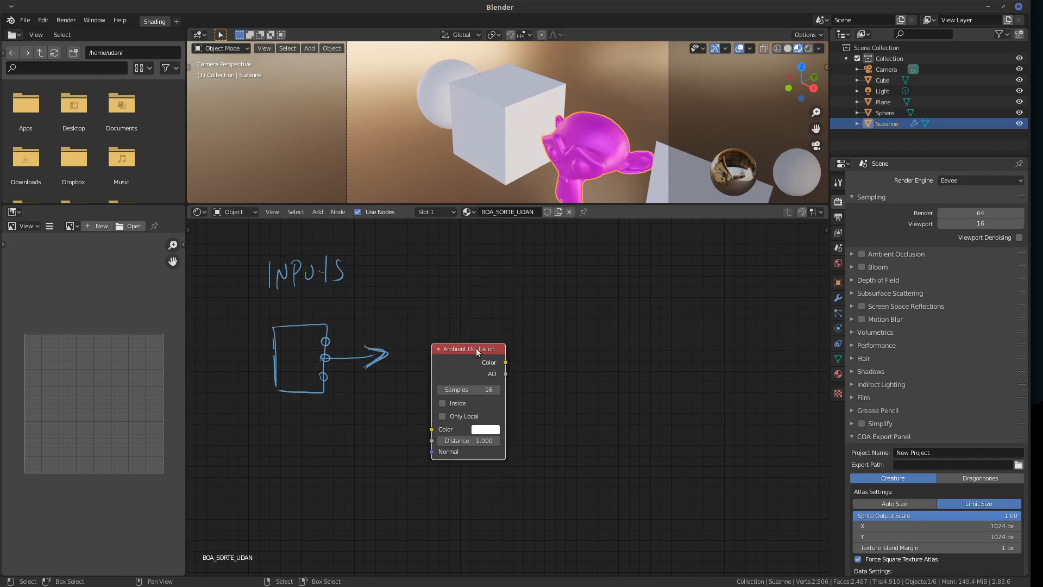
drag(476, 347, 513, 322)
drag(471, 401, 449, 430)
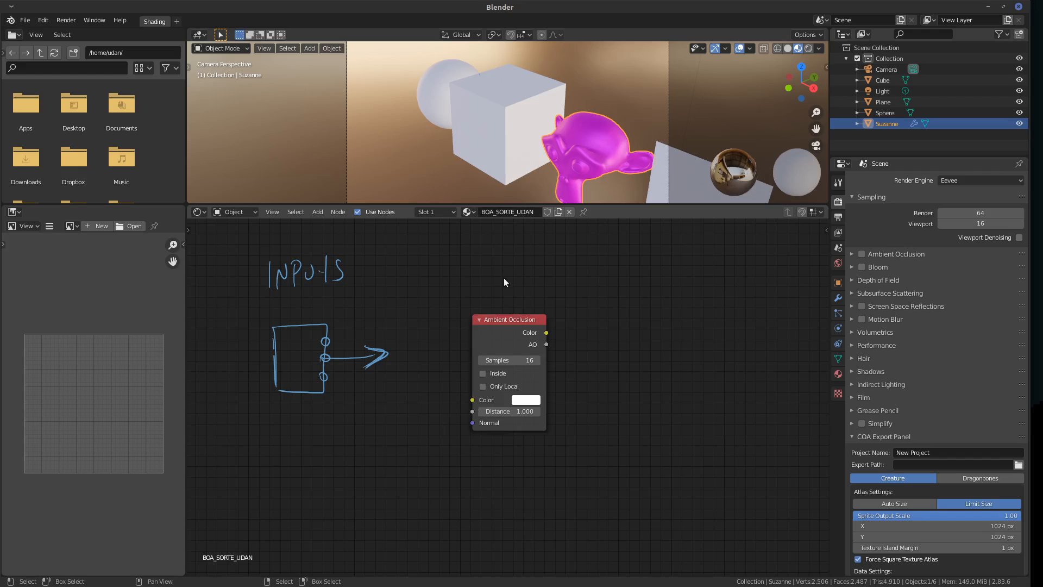
Annotate the Ambient Occlusion node with an arrow pointing down at its header and another leading out from its outputs.
mouse_move(508, 231)
mouse_down()
mouse_move(510, 303)
mouse_move(518, 291)
mouse_up()
mouse_move(519, 340)
mouse_down()
mouse_move(598, 331)
mouse_move(585, 344)
mouse_up()
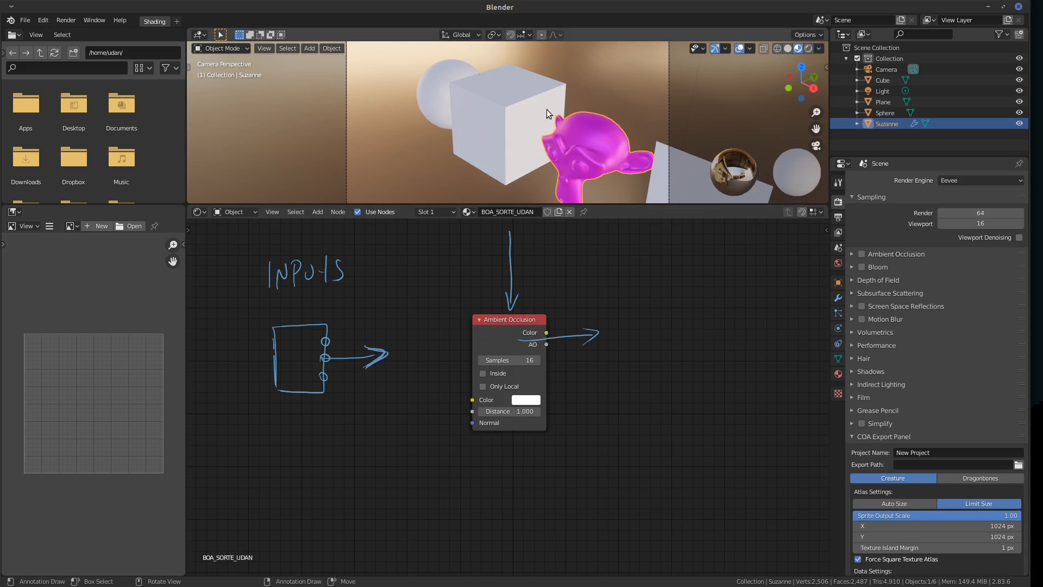
drag(560, 339, 601, 333)
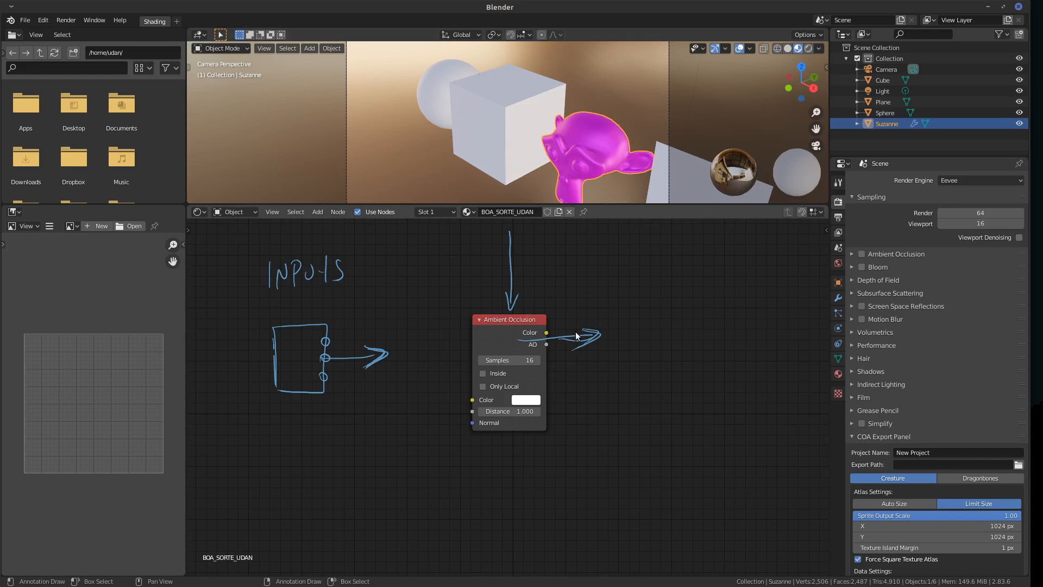
Add an Attribute input node and place it below the Ambient Occlusion node.
click(318, 212)
mouse_move(335, 236)
click(425, 250)
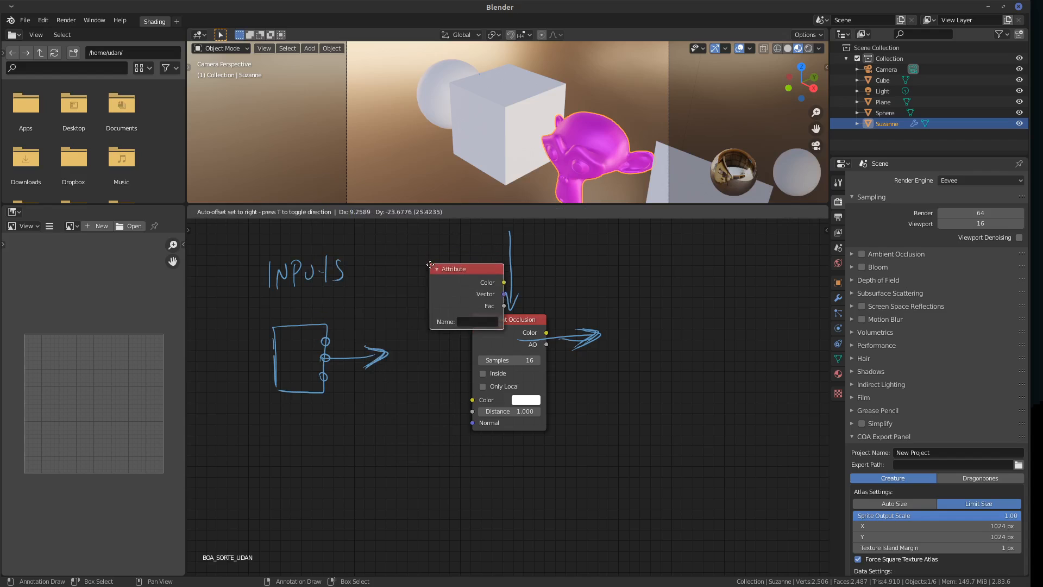
click(503, 470)
Mark the Attribute node's input side with a crossed circle, and circle the INPUTS heading with an arrow into the sketched box.
drag(482, 479, 483, 476)
mouse_move(473, 473)
mouse_down()
mouse_move(494, 498)
mouse_move(462, 503)
mouse_move(474, 463)
mouse_up()
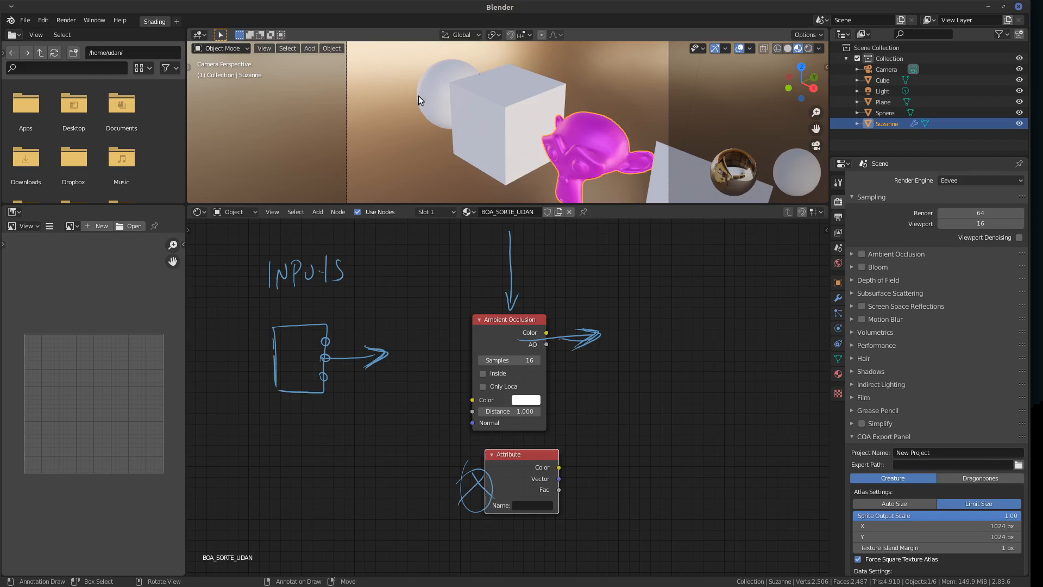
mouse_move(265, 236)
mouse_down()
mouse_move(259, 274)
mouse_move(269, 229)
mouse_up()
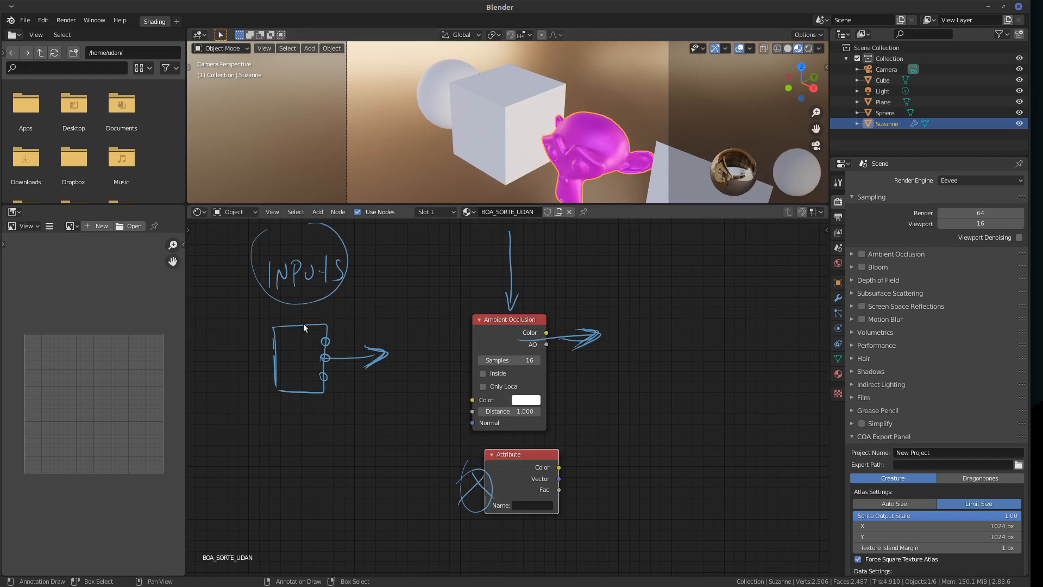
drag(299, 303, 305, 338)
Sketch temporary marks along the input sides of the sketched box and both nodes, and erase them with the crossed circle.
drag(258, 376, 253, 385)
right_drag(257, 379, 219, 376)
mouse_move(264, 355)
mouse_down()
mouse_move(280, 383)
mouse_move(265, 381)
mouse_up()
right_drag(258, 363, 262, 383)
right_drag(487, 458, 491, 493)
drag(484, 377, 471, 438)
mouse_move(478, 382)
right_down()
mouse_move(468, 438)
mouse_move(474, 367)
right_up()
mouse_move(483, 460)
mouse_down()
mouse_move(498, 488)
mouse_move(490, 512)
mouse_up()
mouse_move(491, 511)
right_down()
mouse_move(483, 477)
mouse_move(483, 491)
right_up()
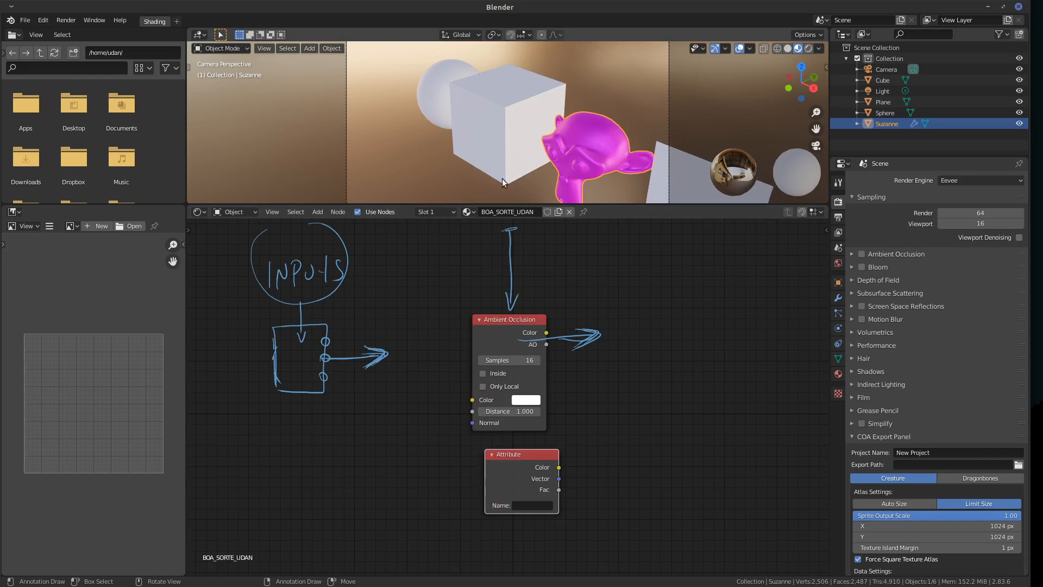
Erase the remaining annotations, including the INPUTS sketch and the arrows around the Ambient Occlusion node.
mouse_move(518, 239)
right_down()
mouse_move(594, 333)
mouse_move(630, 326)
right_up()
mouse_move(387, 354)
right_down()
mouse_move(329, 397)
mouse_move(277, 365)
mouse_move(337, 286)
mouse_move(288, 263)
mouse_move(363, 250)
mouse_move(310, 233)
mouse_move(291, 239)
right_up()
key(b)
drag(584, 337, 576, 344)
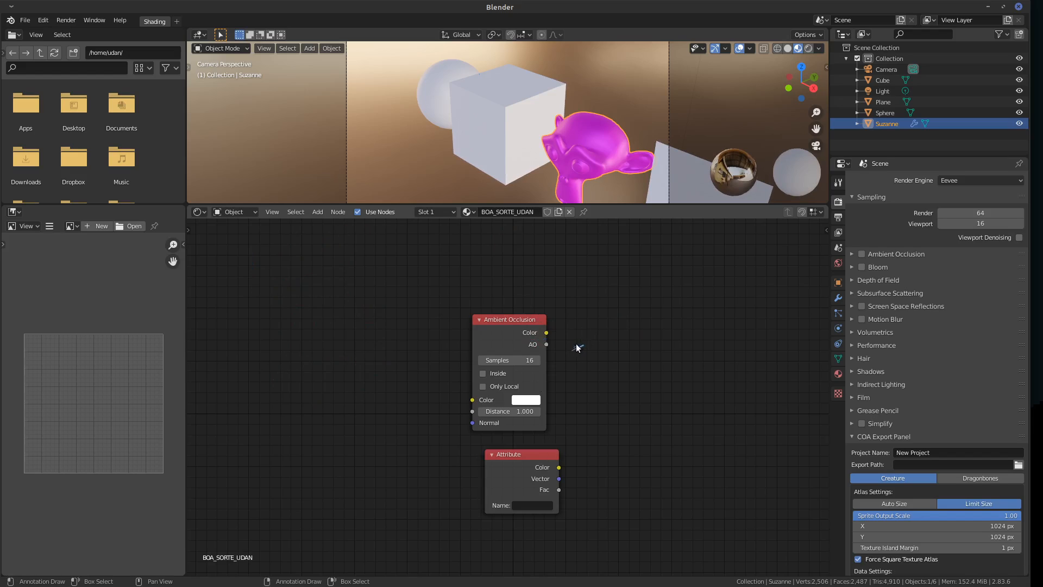
Move both nodes up and align them, with Ambient Occlusion above and Attribute directly beneath it.
drag(516, 315, 530, 246)
drag(530, 451, 533, 379)
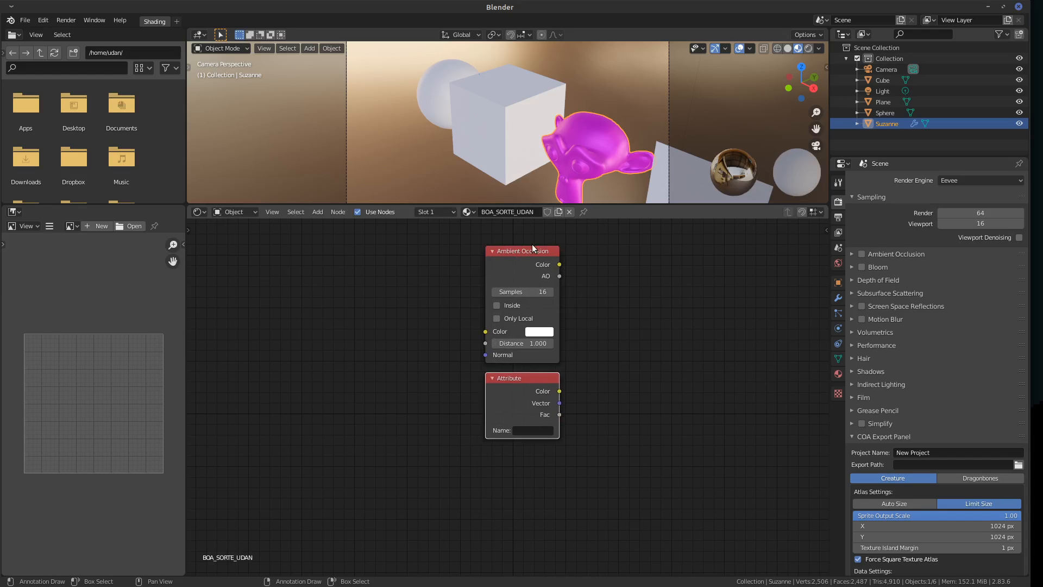
drag(527, 250, 528, 249)
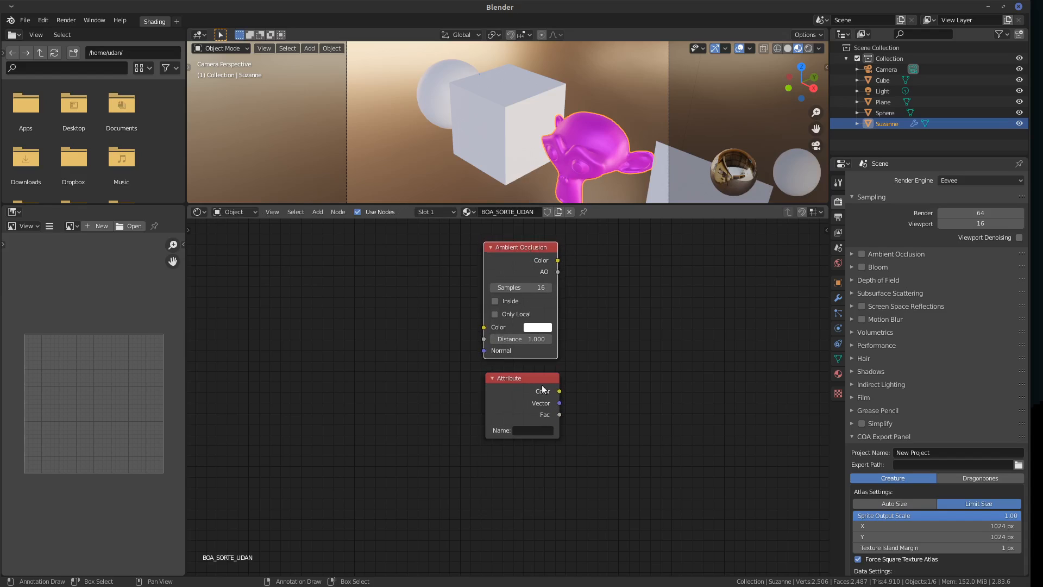
drag(543, 388, 542, 386)
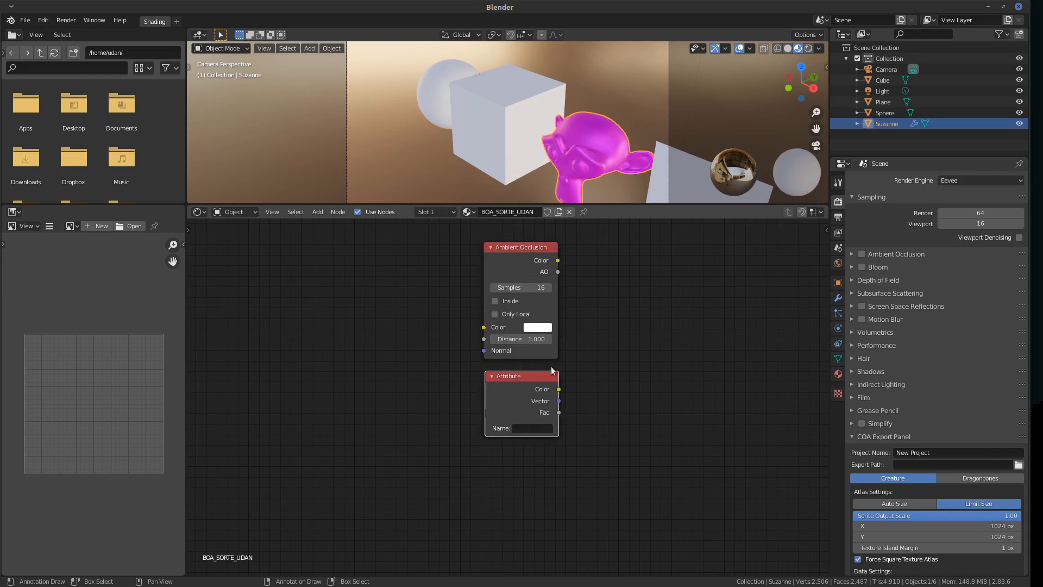
Add a vertex color layer to Suzanne's mesh data.
click(839, 358)
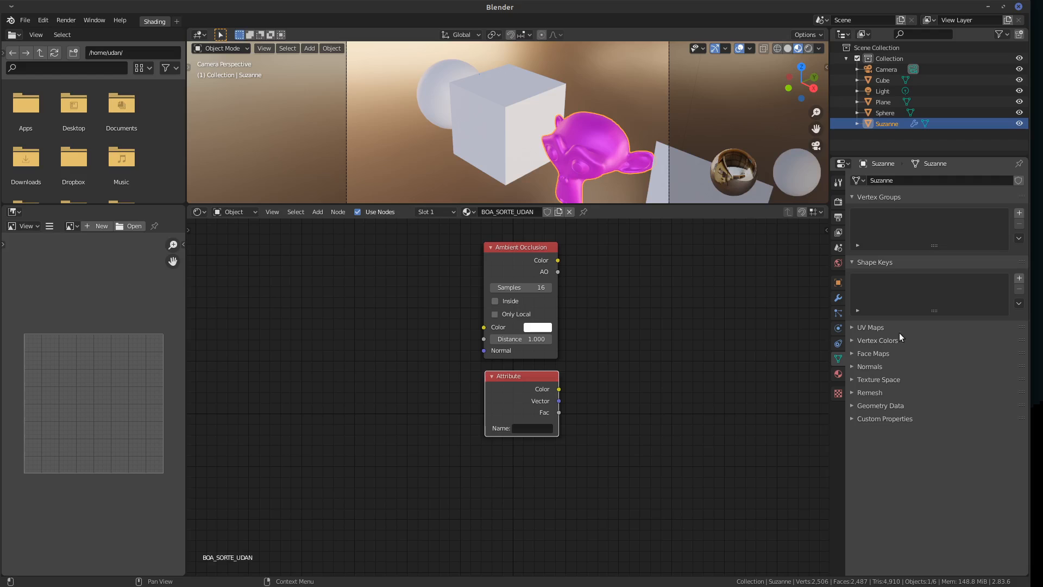
click(875, 341)
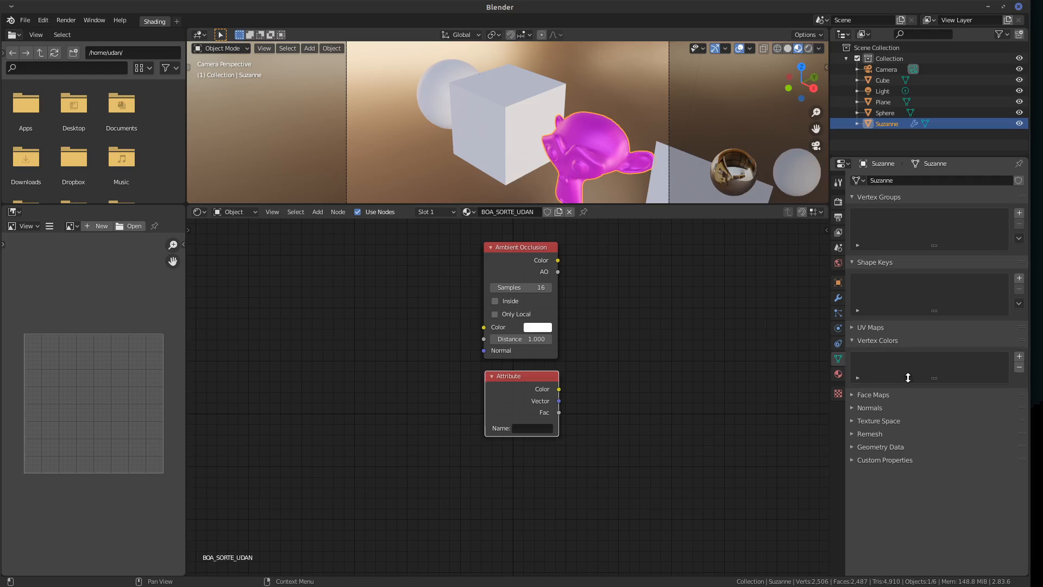
click(1019, 356)
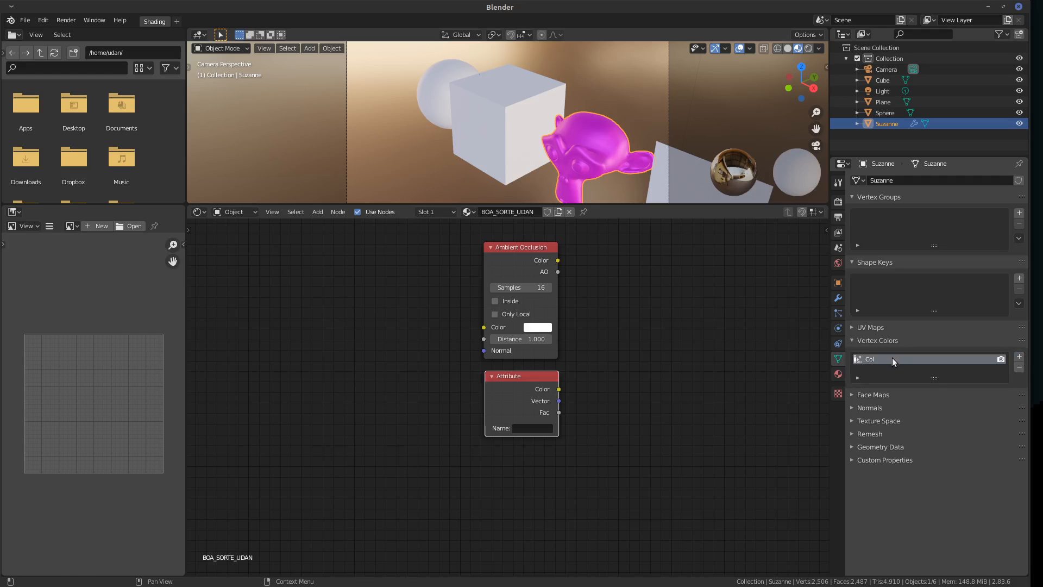
Set the Attribute node's name to Col and pull trial links out of its Color output.
text(Col)
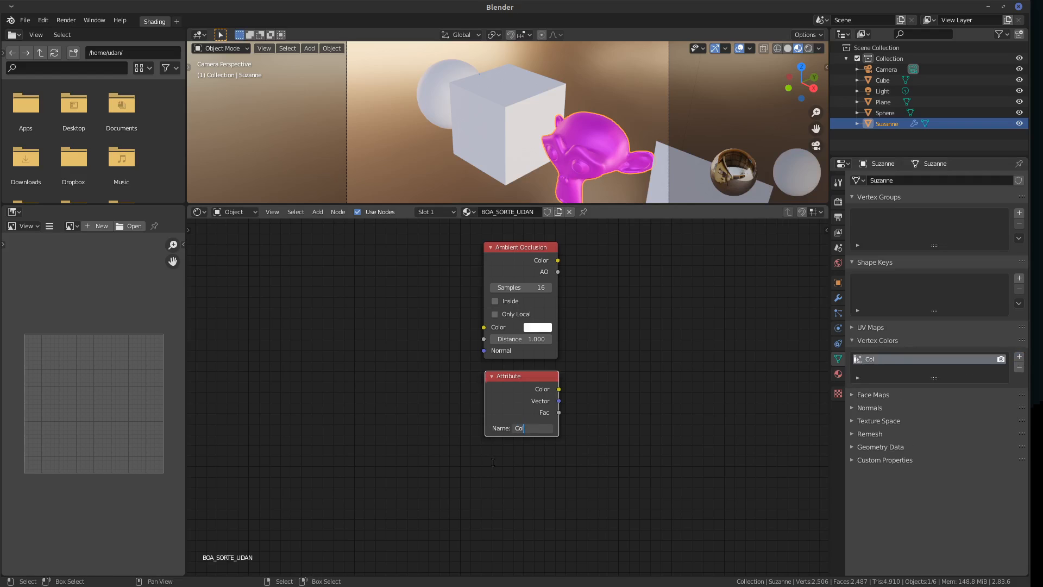
key(Return)
drag(559, 390, 658, 378)
drag(561, 389, 637, 378)
Delete the Ambient Occlusion and Attribute nodes, and remove the Col vertex color layer from Suzanne's mesh.
click(526, 256)
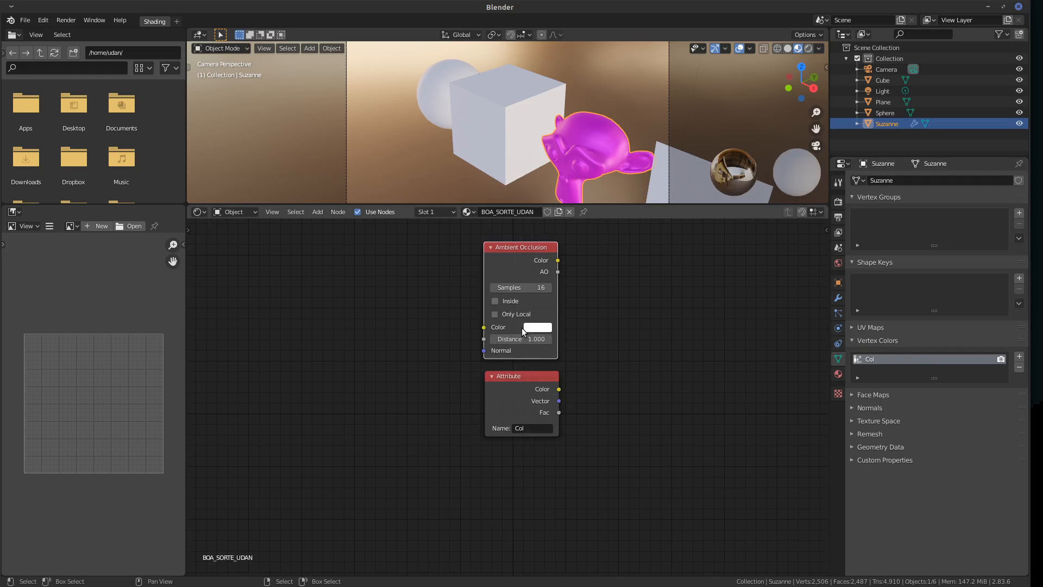
key(x)
click(530, 377)
key(x)
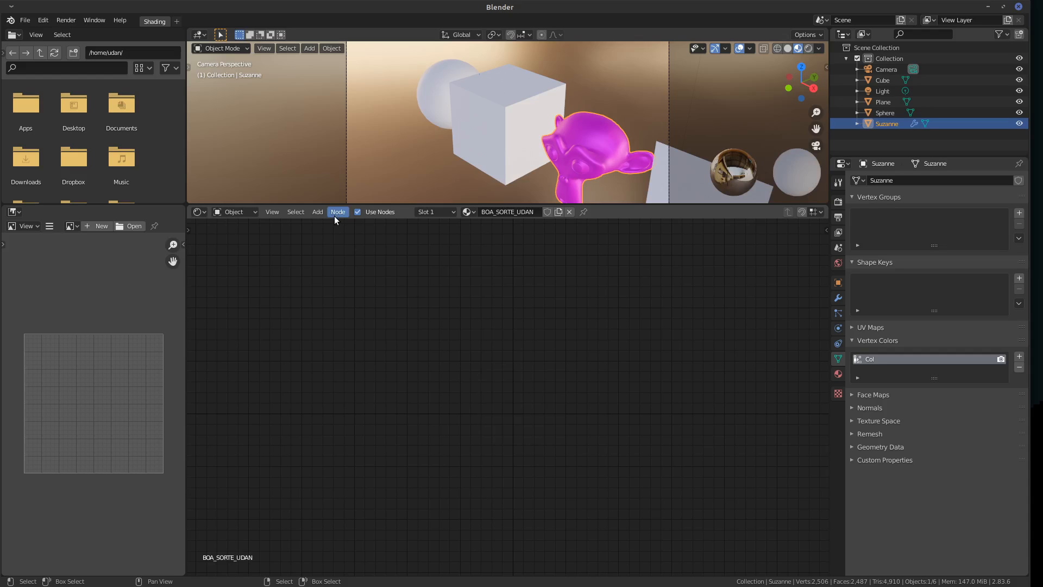
click(317, 212)
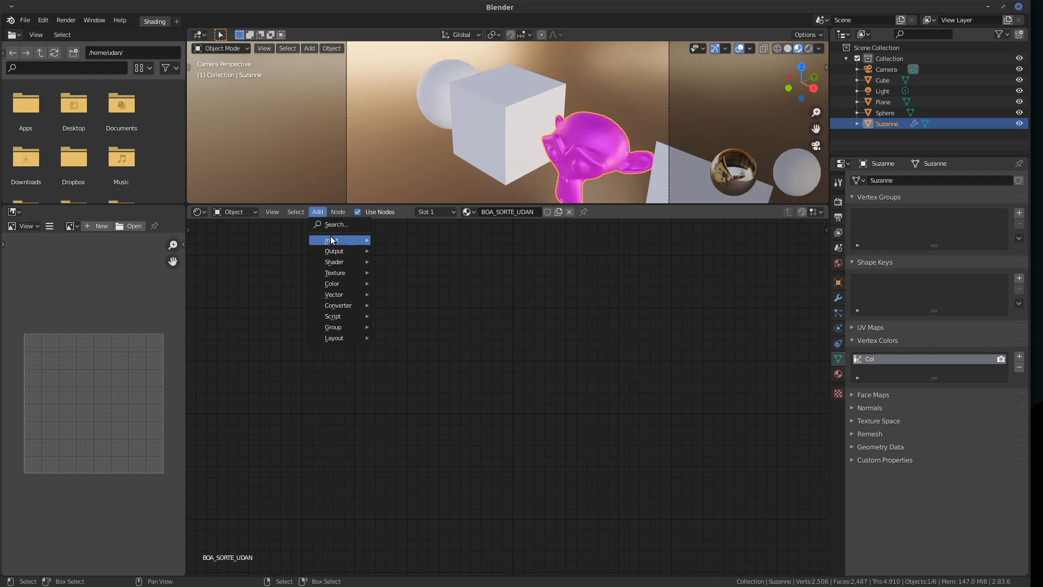
mouse_move(338, 253)
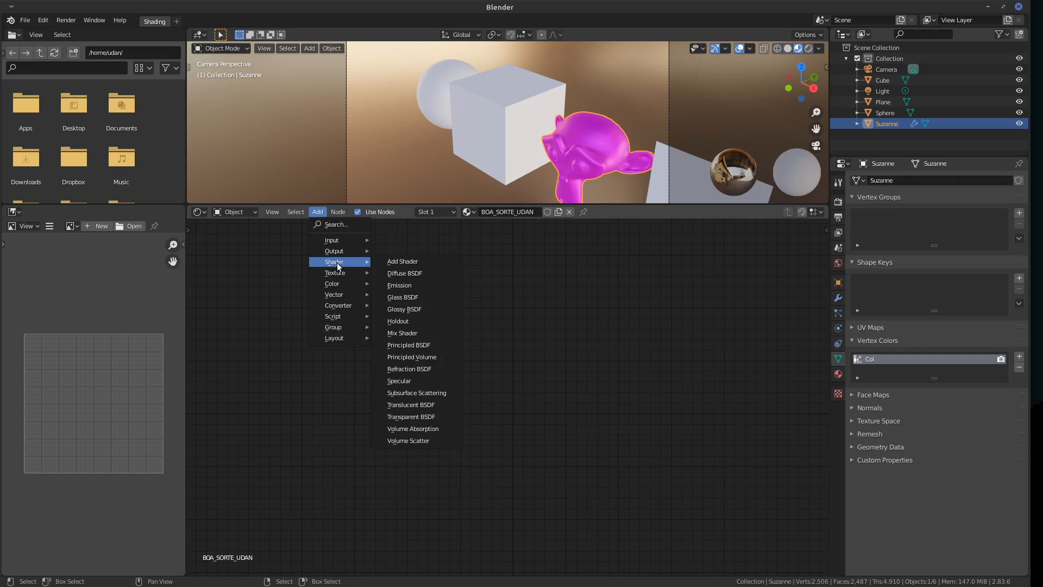
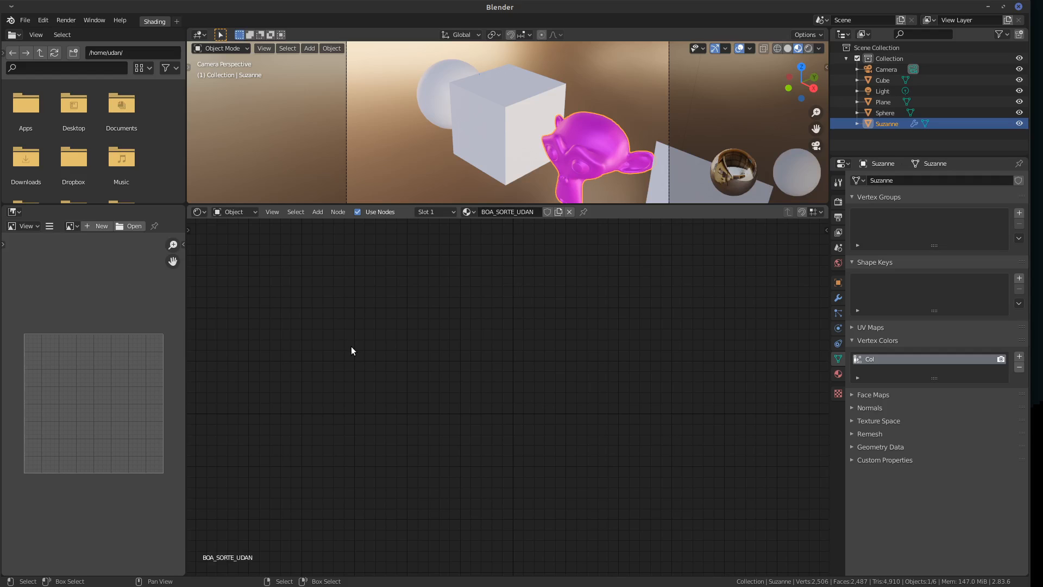
click(1019, 367)
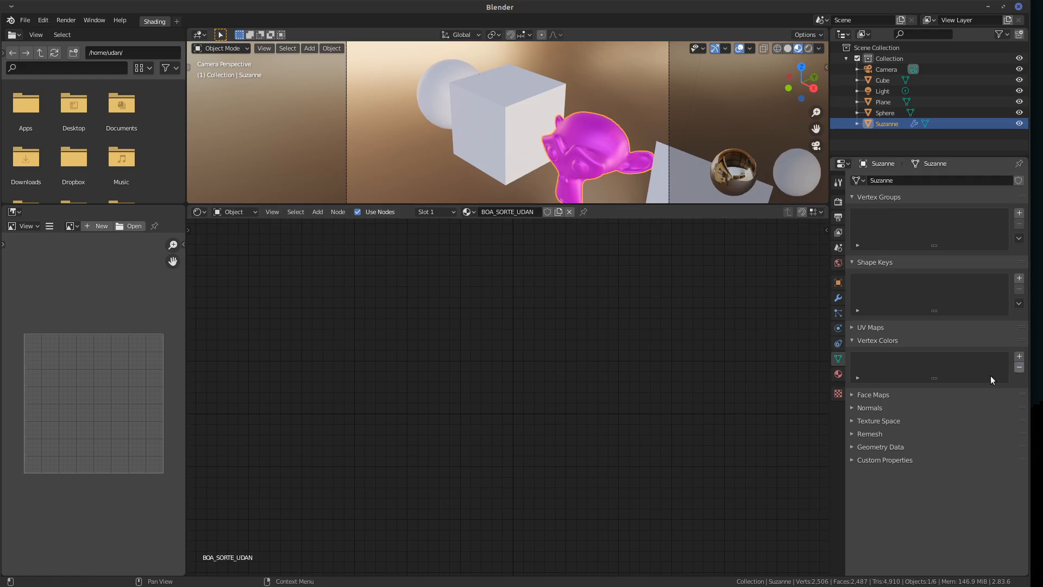
Add an RGB input node and set its color to a bright pinkish red with hue 0.960 and saturation 0.708.
click(321, 212)
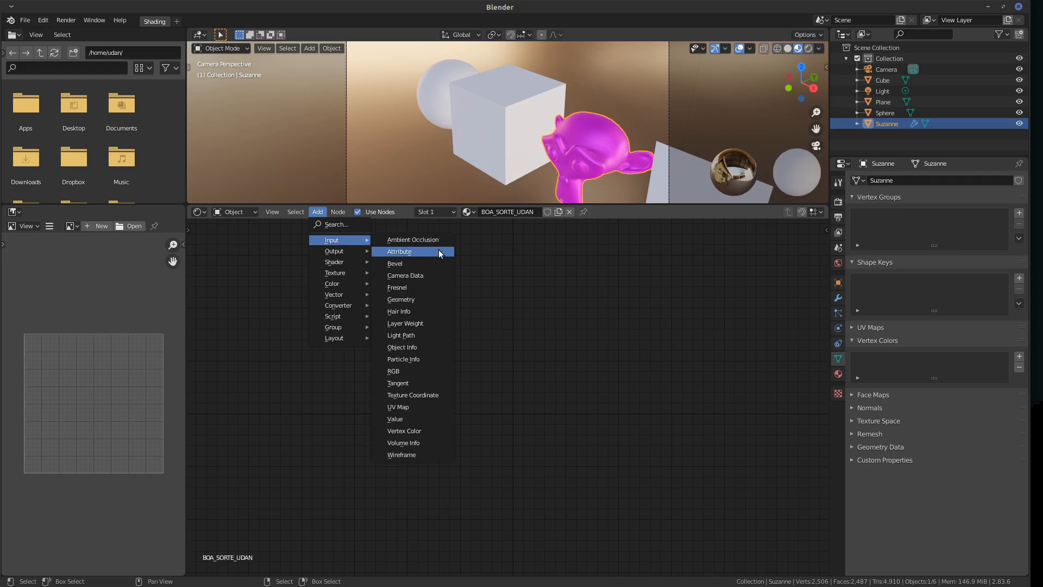
click(419, 371)
click(301, 259)
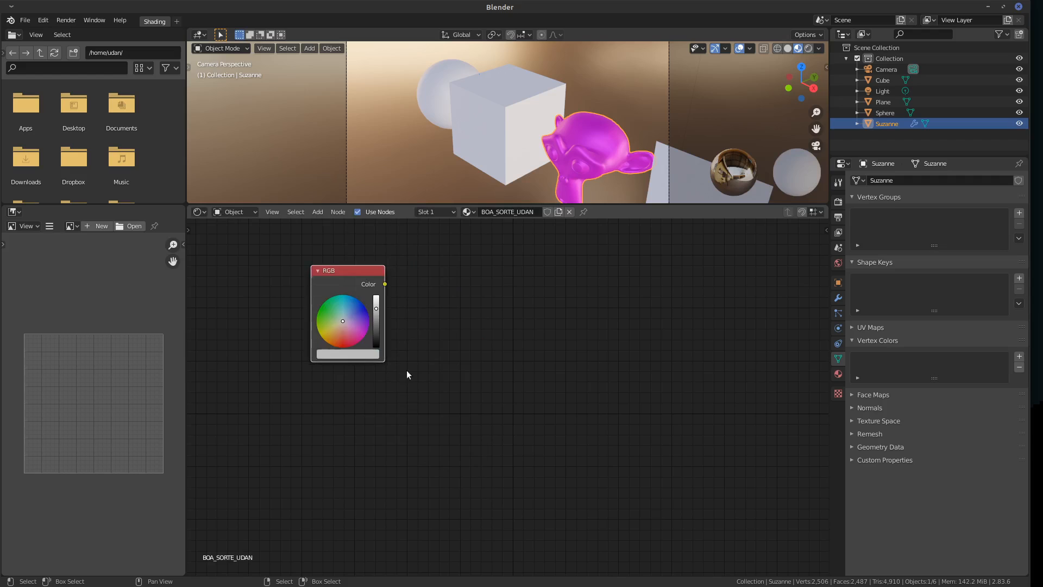
click(349, 357)
drag(361, 243, 368, 267)
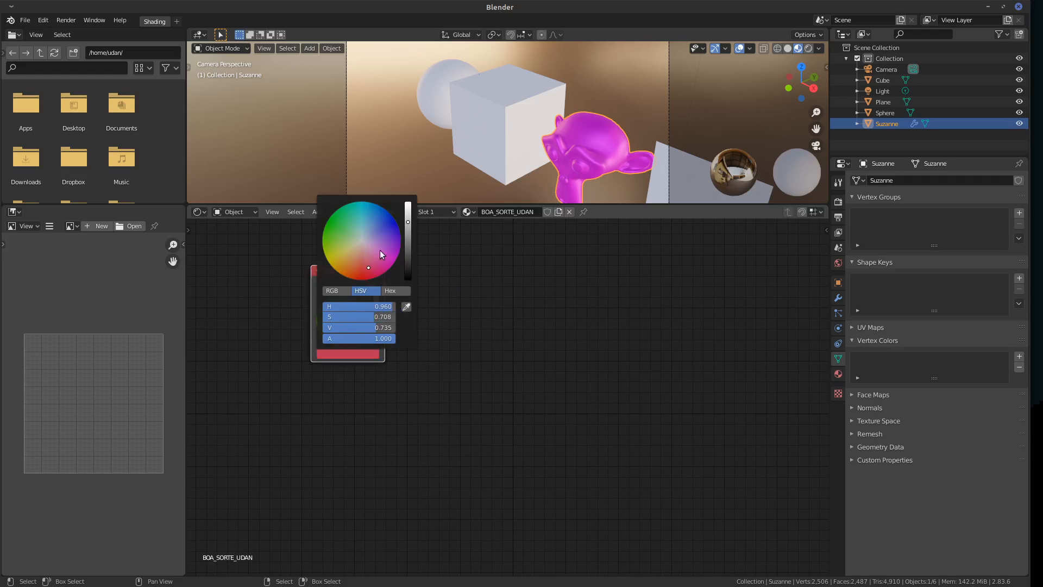
drag(407, 221, 406, 211)
Reposition the RGB node in the upper-left part of the node canvas.
key(g)
click(386, 465)
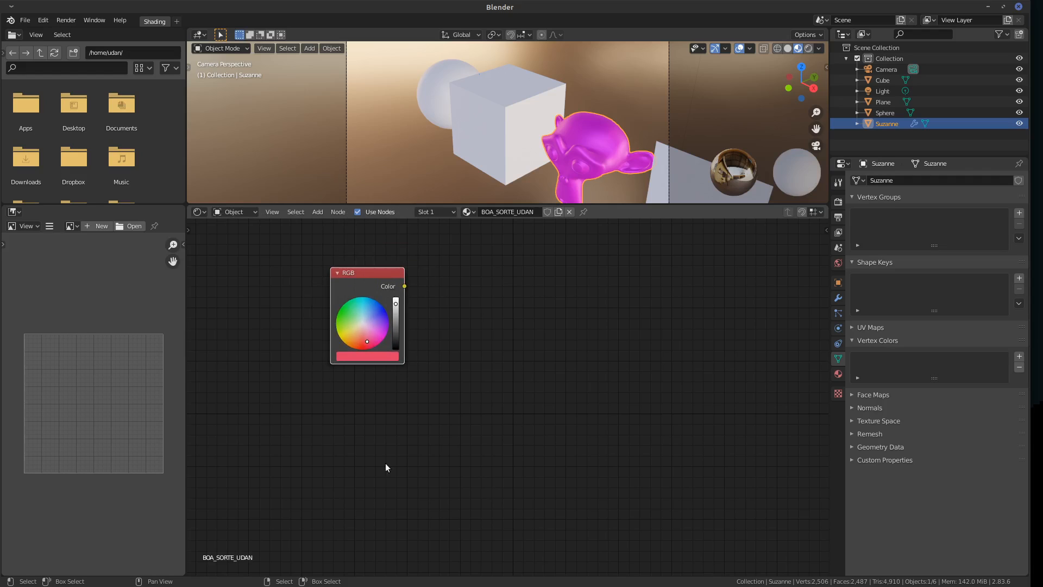
key(g)
click(399, 274)
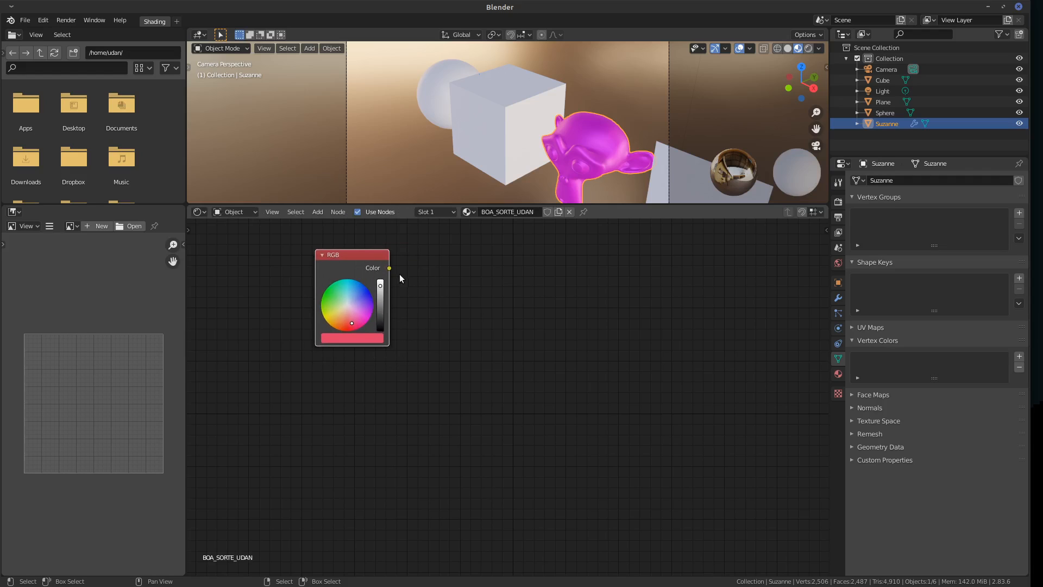
Circle the RGB node's Color output and annotate it with the word AMARELO.
scroll(408, 286, up, 2)
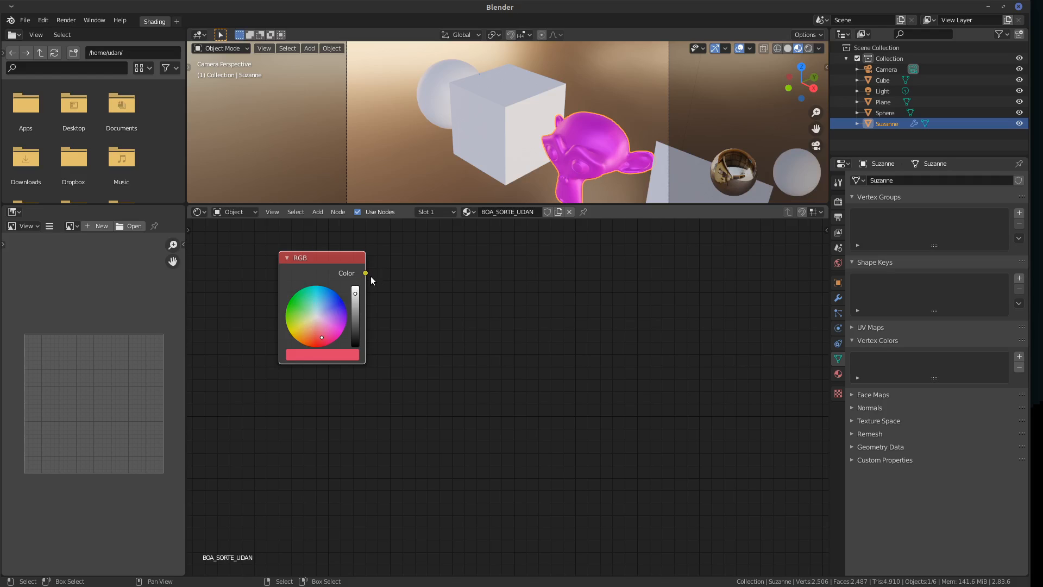
key(d)
mouse_move(368, 263)
mouse_down()
mouse_move(377, 279)
mouse_move(367, 264)
mouse_move(476, 268)
mouse_move(489, 278)
mouse_move(502, 264)
mouse_up()
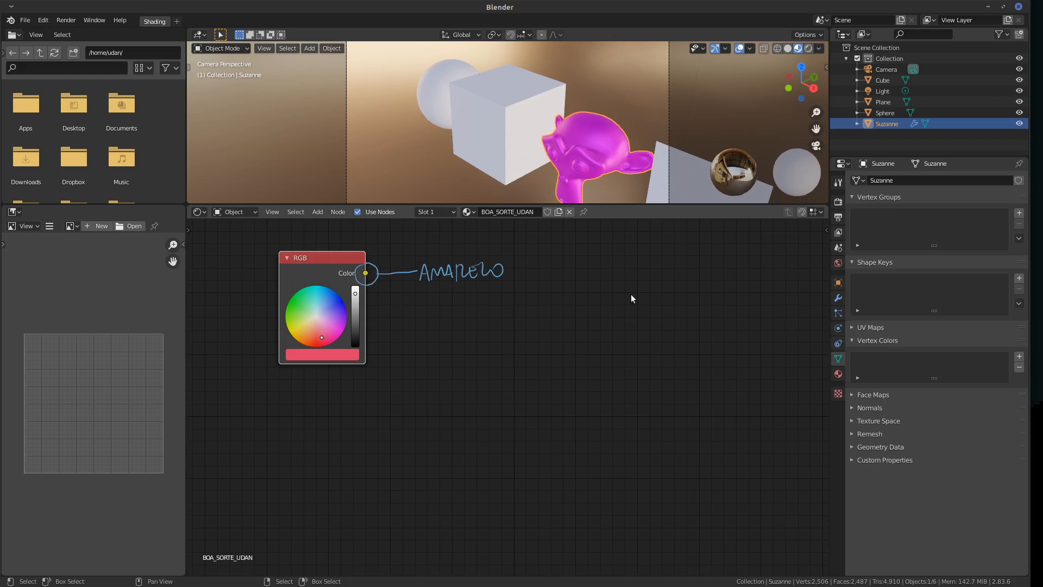
Add an Ambient Occlusion input node, placed well to the right of the RGB node.
click(318, 212)
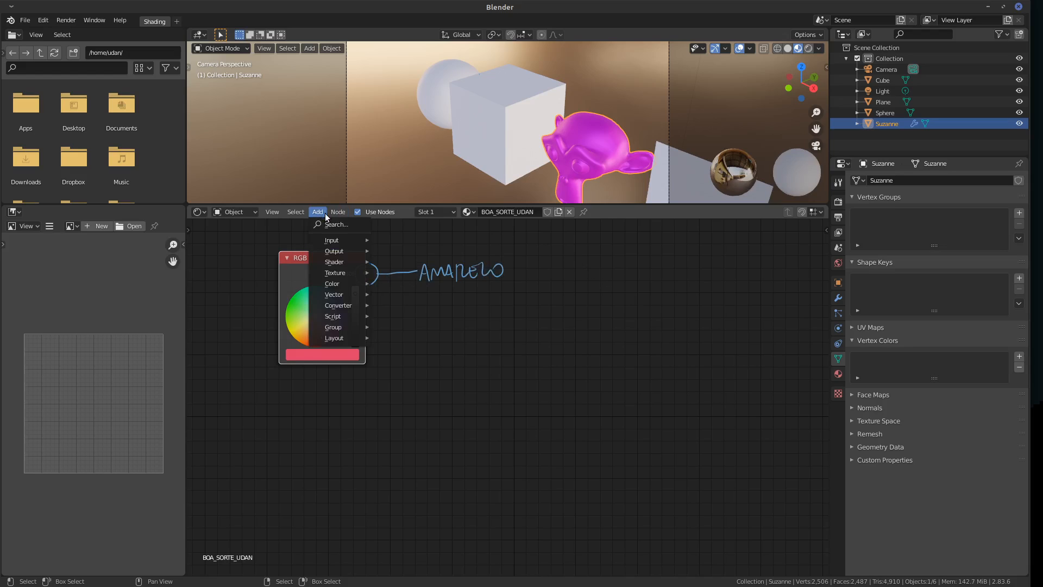
mouse_move(350, 238)
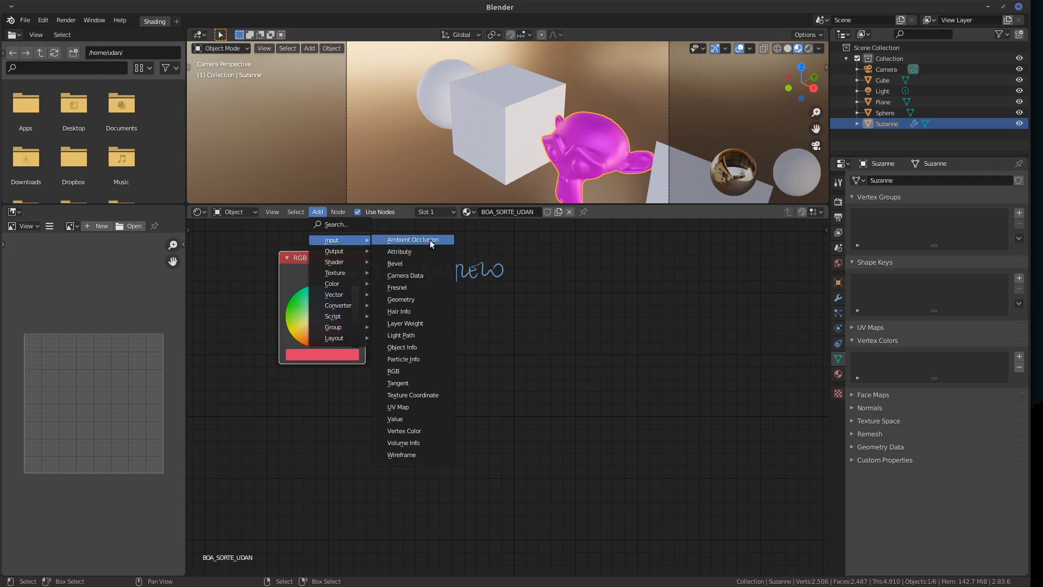
click(413, 239)
click(597, 312)
mouse_move(578, 338)
mouse_down()
mouse_move(589, 349)
mouse_move(589, 333)
mouse_up()
right_drag(573, 338, 583, 341)
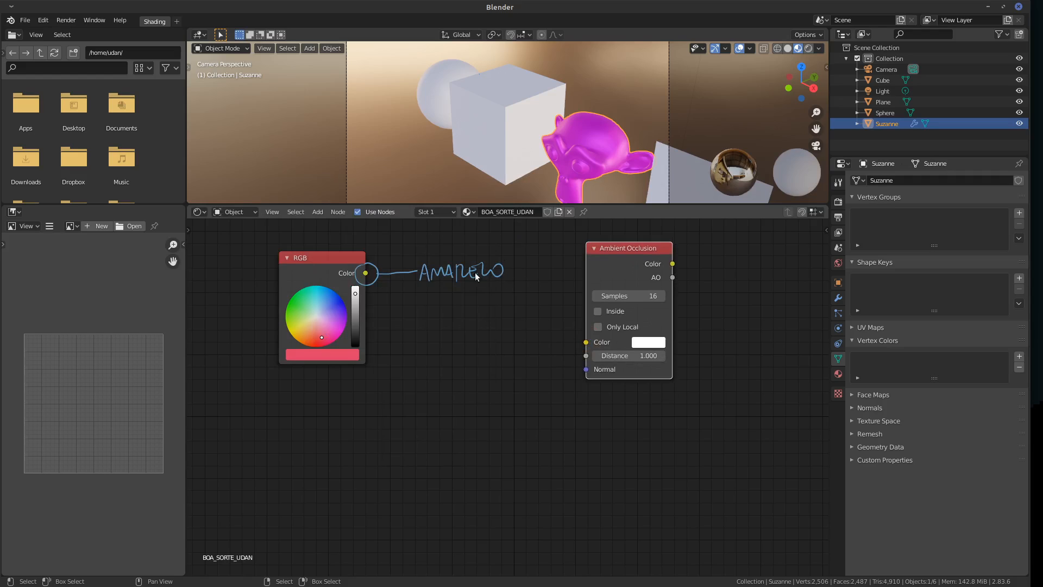
Sketch a line from the AMARELO note to the Ambient Occlusion node's Color input, and erase all the annotations.
drag(512, 270, 568, 361)
mouse_move(535, 392)
right_down()
mouse_move(548, 372)
mouse_move(524, 293)
right_up()
mouse_move(531, 276)
mouse_down()
mouse_move(559, 338)
mouse_move(573, 338)
mouse_up()
mouse_move(553, 320)
right_down()
mouse_move(412, 263)
mouse_move(391, 270)
mouse_move(459, 280)
right_up()
Make a trial link from the RGB node's Color output to the Ambient Occlusion node's Color input and remove it.
mouse_move(365, 273)
mouse_down()
mouse_move(431, 328)
mouse_move(545, 358)
mouse_move(576, 346)
mouse_up()
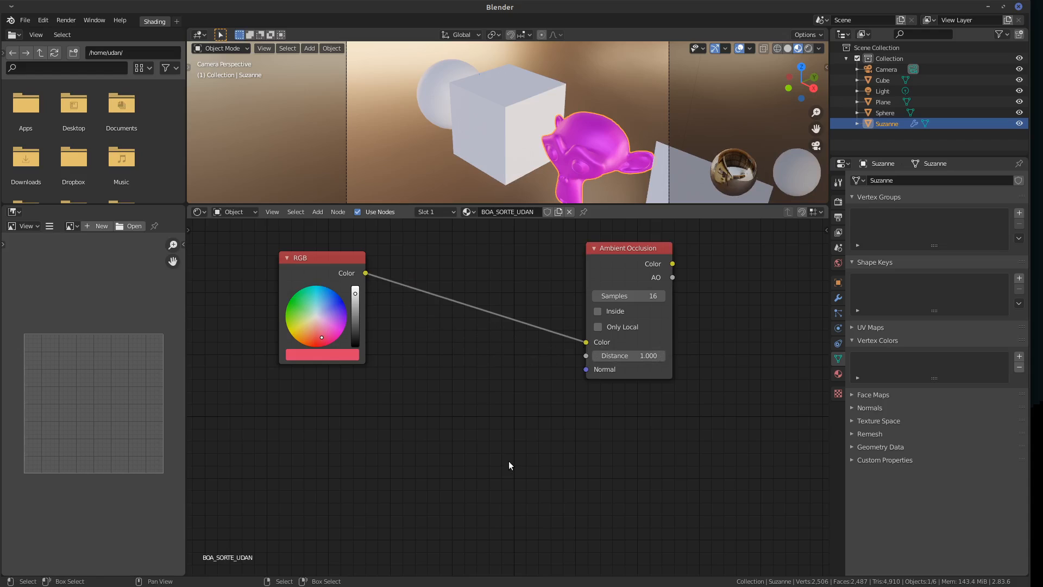
drag(322, 256, 355, 250)
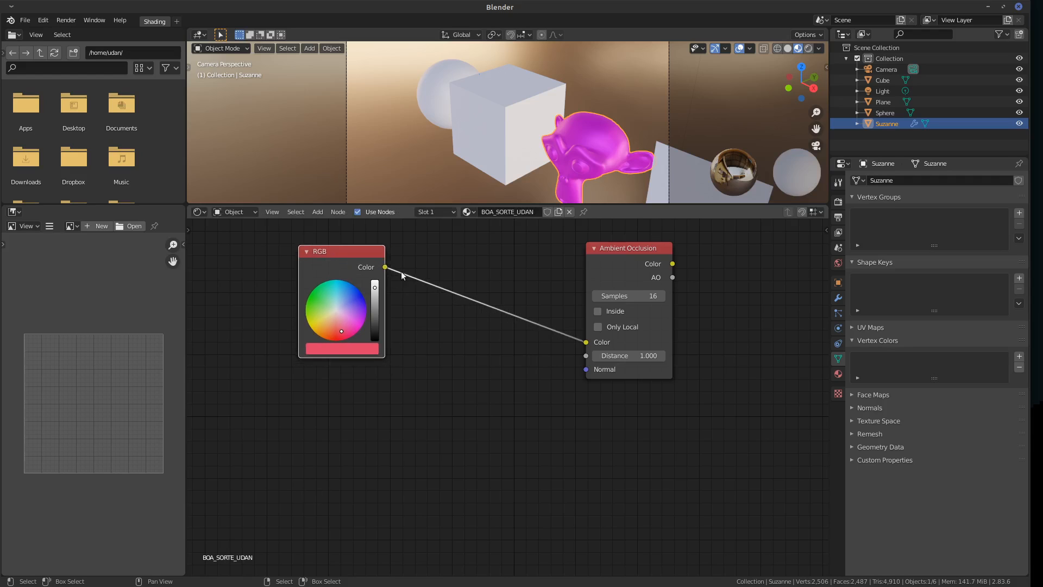
drag(586, 342, 501, 322)
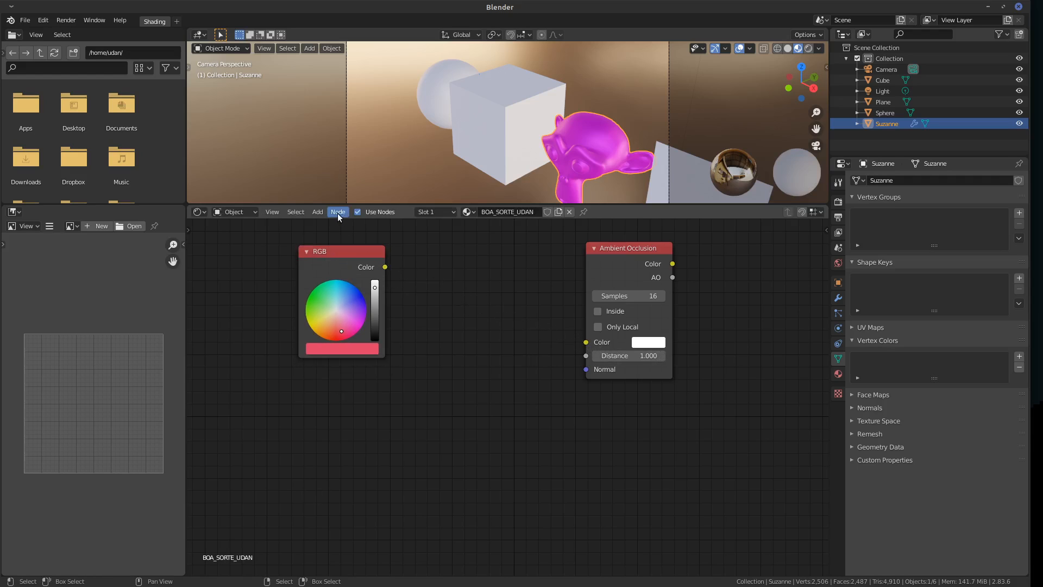
Add a Value input node directly below the RGB node.
click(318, 212)
mouse_move(336, 239)
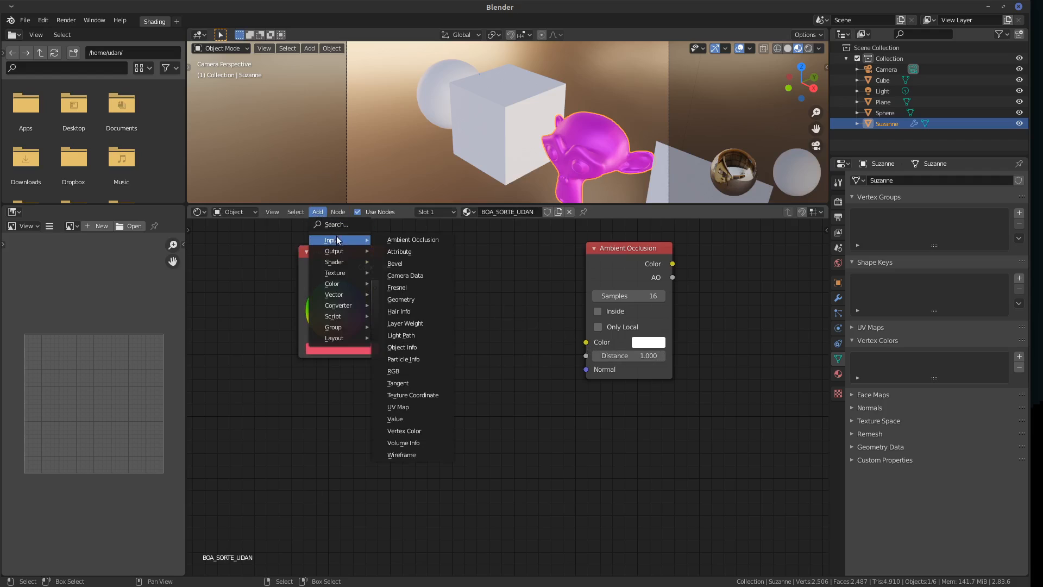
click(429, 418)
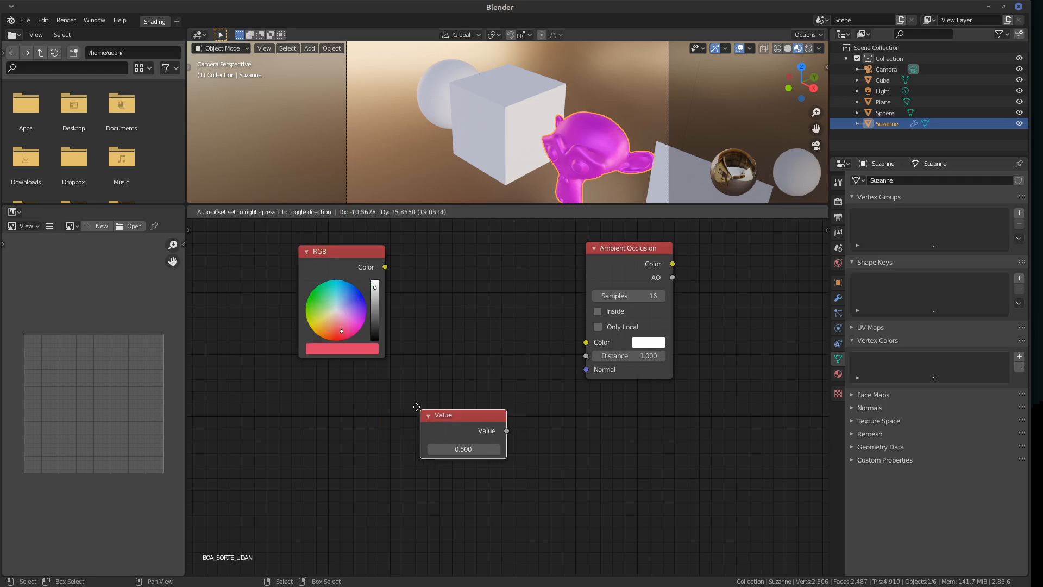
click(301, 374)
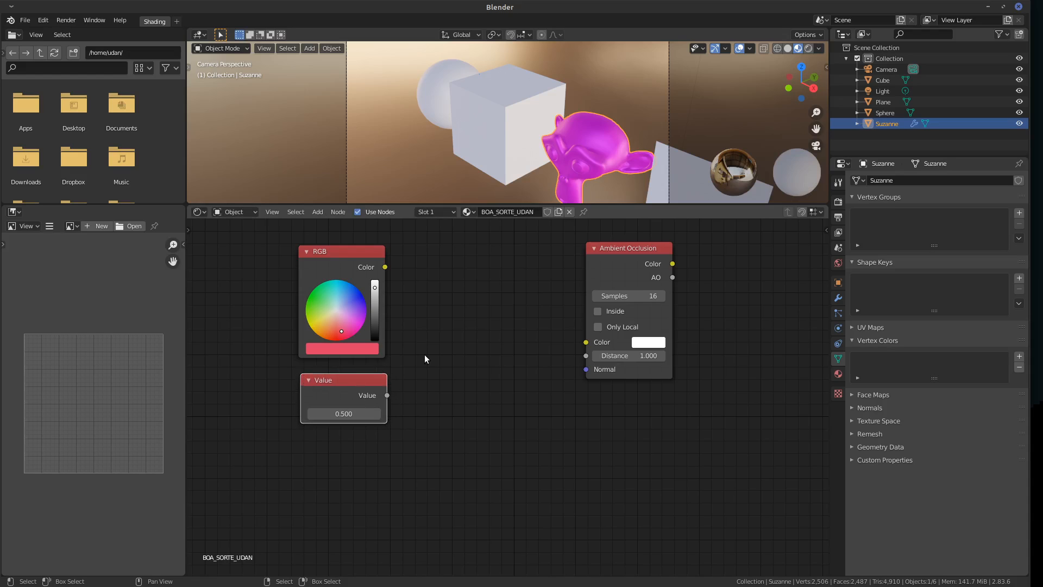
Write the annotation 1.000 on the canvas below and to the right of the Value node.
key(d)
mouse_move(433, 455)
mouse_down()
mouse_move(435, 472)
mouse_move(433, 456)
mouse_up()
key(d)
click(420, 466)
drag(470, 463, 471, 461)
Set the Value node's number to 1.000 and nudge the node slightly closer to the RGB node.
drag(344, 413, 738, 429)
click(338, 413)
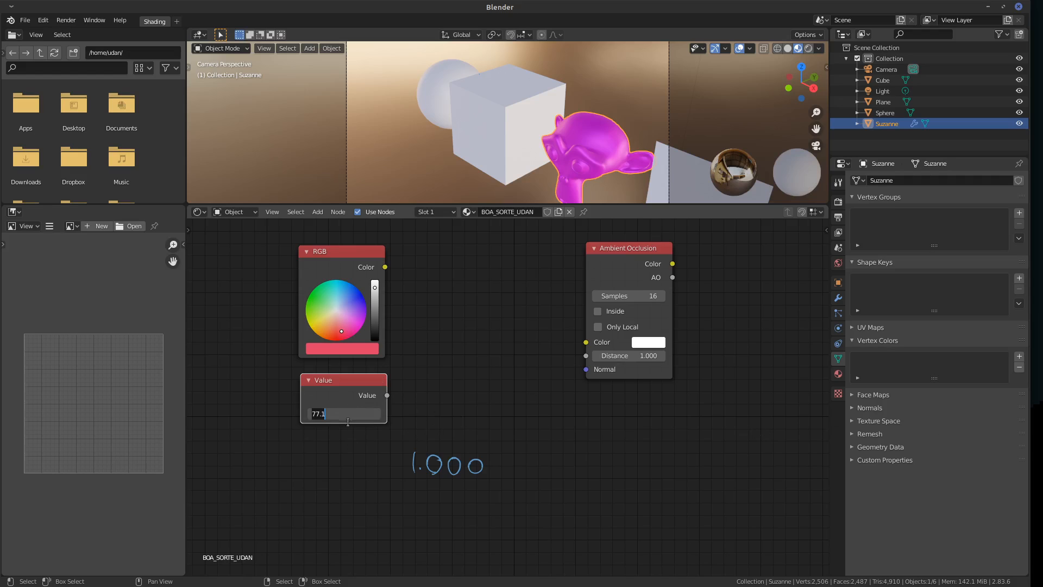
text(1)
key(Return)
drag(369, 384, 368, 380)
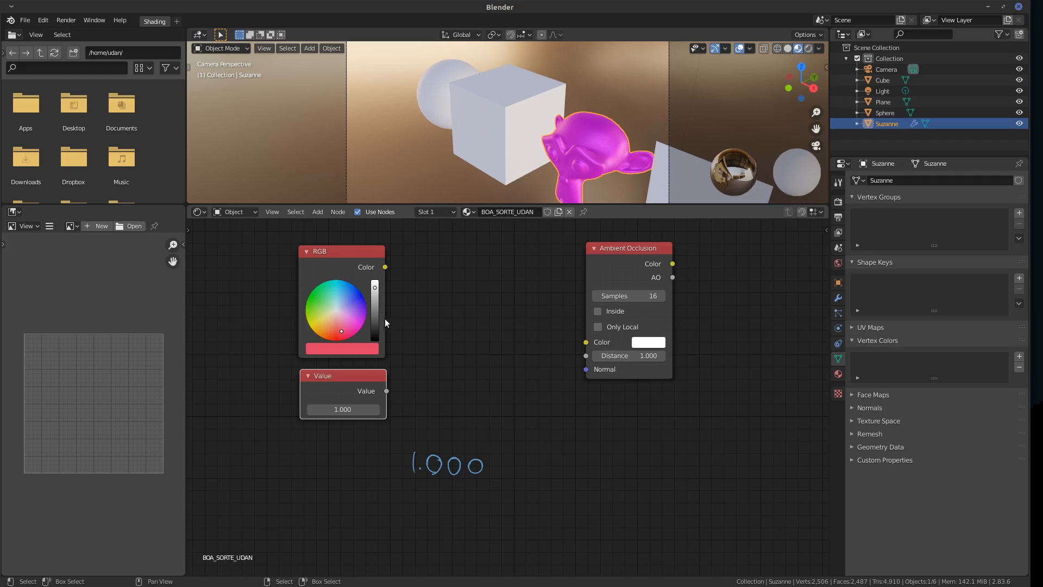
Circle the upper end of the RGB node's brightness slider and label it 1.000 with an arrow.
scroll(389, 319, up, 2)
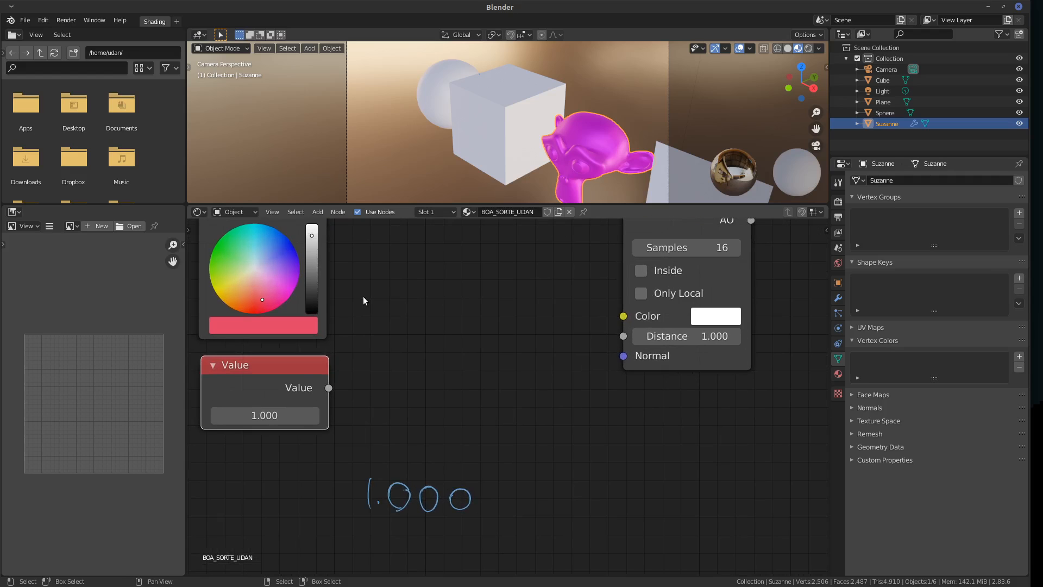
middle_drag(363, 301, 449, 368)
scroll(406, 308, up, 2)
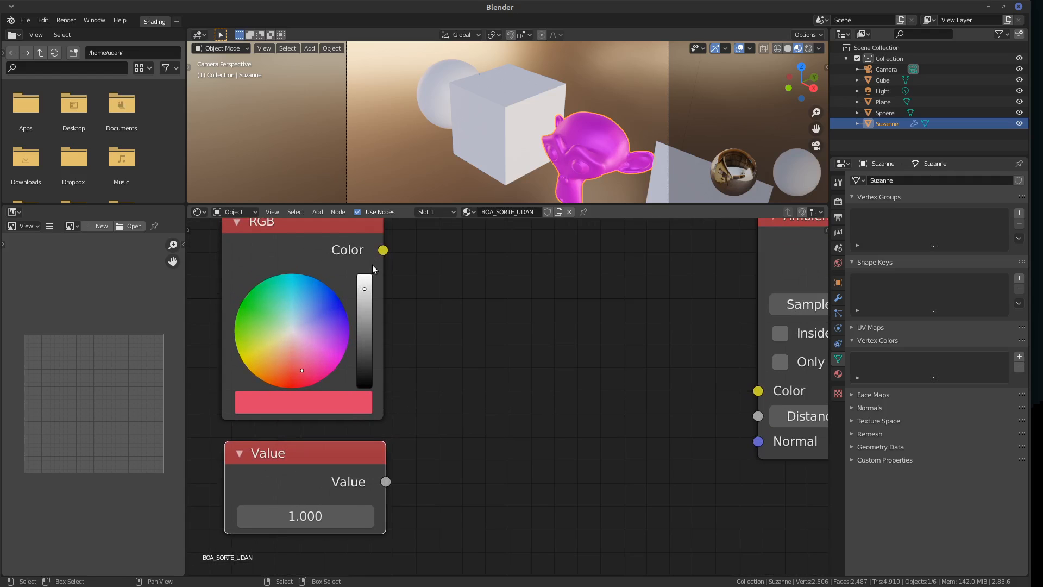
mouse_move(397, 274)
mouse_down()
mouse_move(369, 273)
mouse_move(390, 267)
mouse_move(381, 272)
mouse_up()
right_drag(378, 273, 435, 266)
mouse_move(361, 266)
mouse_down()
mouse_move(353, 277)
mouse_move(433, 263)
mouse_move(427, 275)
mouse_move(460, 281)
mouse_move(514, 254)
mouse_up()
click(465, 273)
Set the RGB node's color to black and label the lower end of its brightness slider 0.000.
mouse_move(364, 375)
mouse_down()
mouse_move(353, 374)
mouse_move(386, 372)
mouse_move(367, 401)
mouse_move(422, 383)
mouse_up()
mouse_move(414, 379)
mouse_down()
mouse_move(415, 389)
mouse_move(455, 381)
mouse_move(496, 360)
mouse_up()
click(480, 378)
mouse_move(519, 358)
mouse_down()
mouse_move(524, 376)
mouse_move(519, 356)
mouse_up()
drag(534, 356, 538, 374)
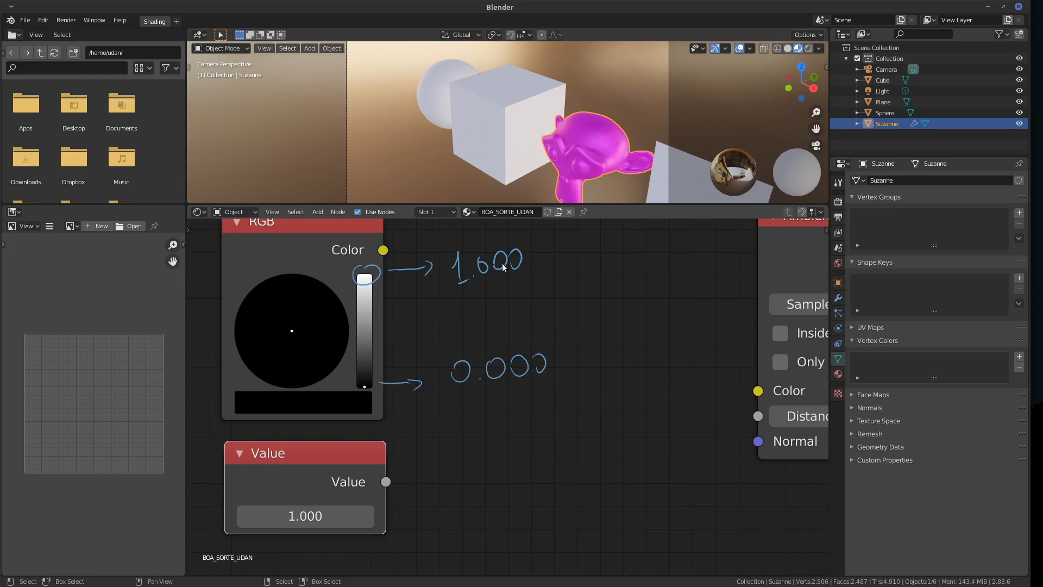
drag(479, 259, 482, 266)
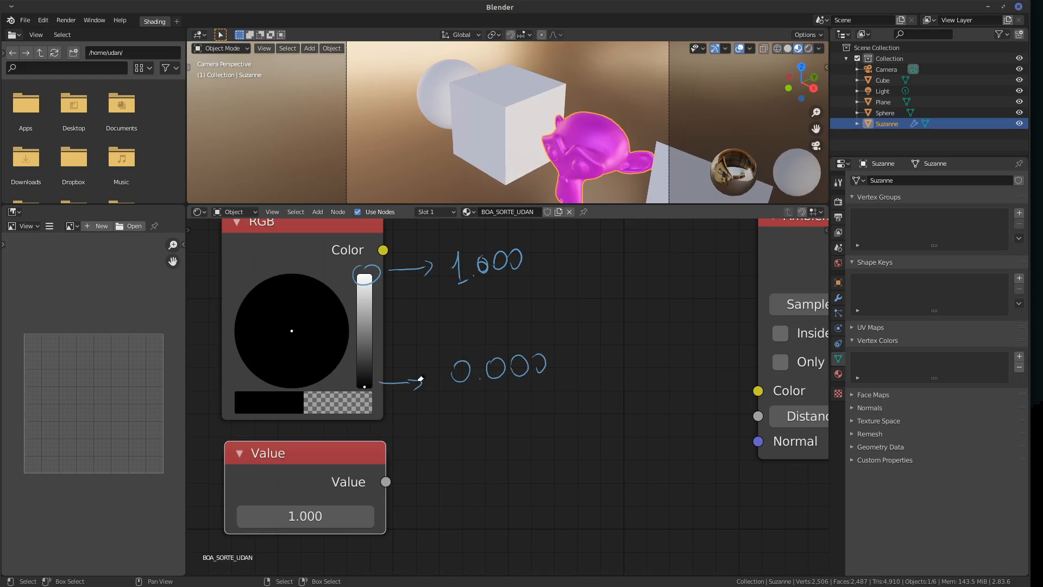
Erase the 0.000 and 1.000 annotations beside the RGB node's brightness slider.
mouse_move(408, 379)
right_down()
mouse_move(559, 369)
mouse_move(401, 377)
mouse_move(567, 347)
mouse_move(519, 242)
mouse_move(423, 263)
mouse_move(447, 261)
mouse_move(410, 279)
mouse_move(463, 284)
mouse_move(526, 263)
right_up()
click(526, 264)
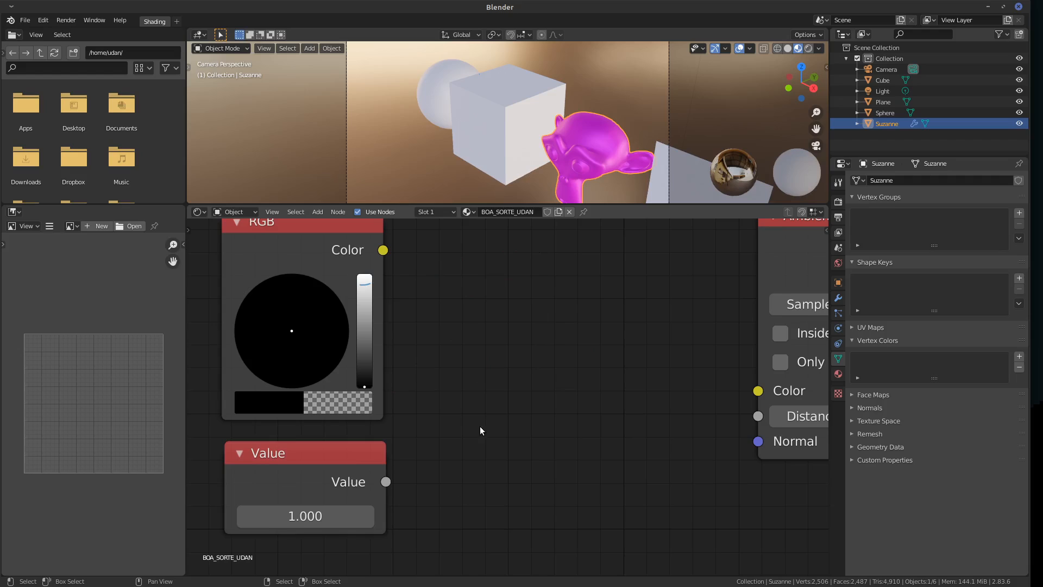
middle_drag(465, 424, 468, 403)
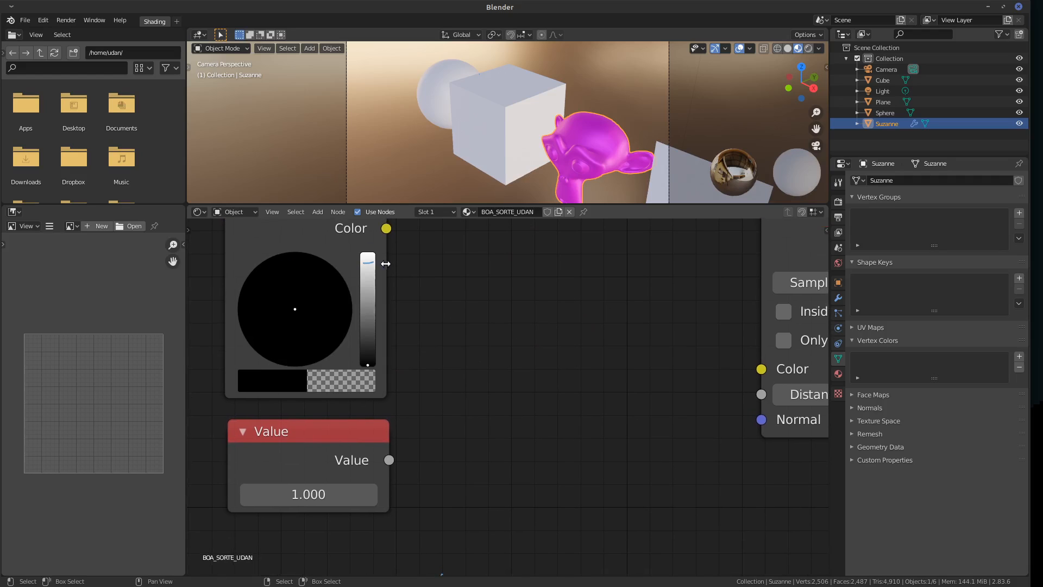
right_drag(391, 261, 368, 264)
Connect the Value node's output to the Ambient Occlusion node's Color input.
scroll(572, 459, down, 2)
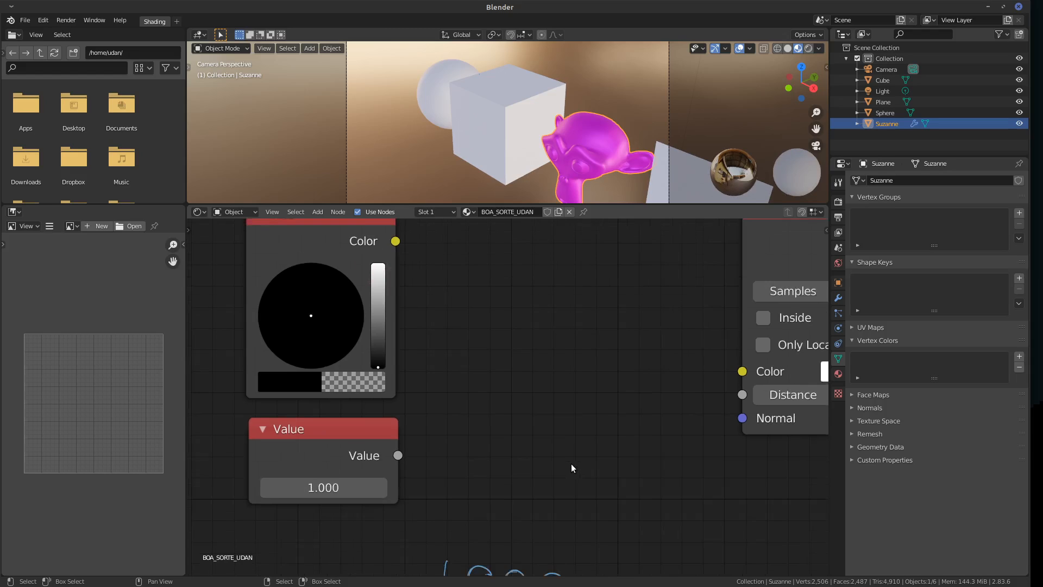
middle_drag(559, 455, 533, 482)
drag(394, 469, 667, 404)
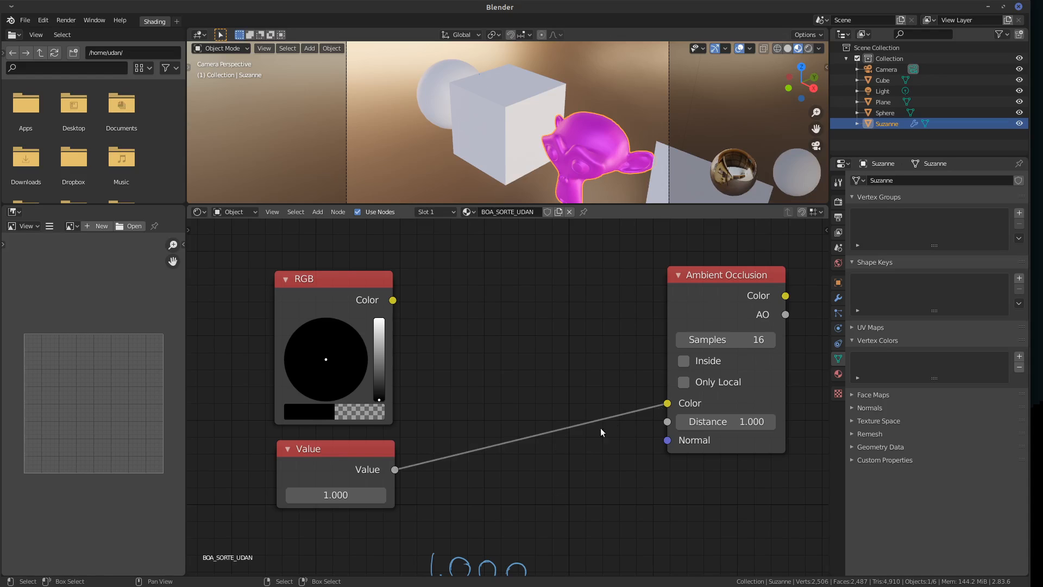
mouse_move(668, 404)
mouse_down()
mouse_move(652, 412)
mouse_move(667, 403)
mouse_up()
Annotate the letters R, G and B with an arrow under each above the Value link, and erase them.
mouse_move(576, 342)
mouse_down()
mouse_move(576, 314)
mouse_move(591, 334)
mouse_move(612, 327)
mouse_move(620, 337)
mouse_move(631, 325)
mouse_move(625, 344)
mouse_up()
drag(566, 381, 575, 350)
mouse_move(570, 359)
mouse_down()
mouse_move(604, 347)
mouse_move(624, 356)
mouse_up()
drag(620, 364, 628, 362)
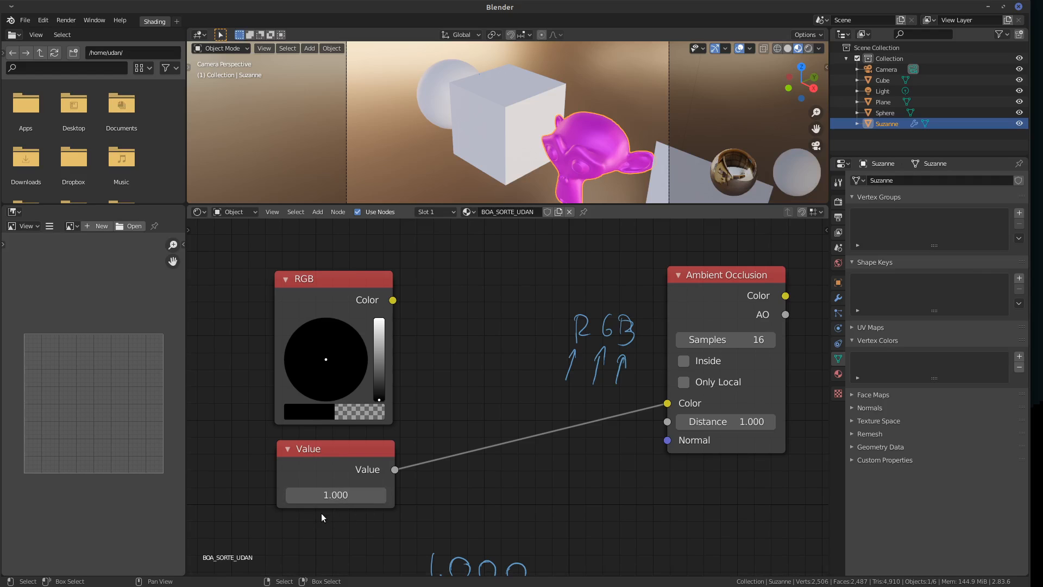
mouse_move(600, 292)
mouse_down()
mouse_move(646, 338)
mouse_move(633, 371)
mouse_move(645, 338)
mouse_move(604, 354)
mouse_move(576, 300)
mouse_move(606, 382)
mouse_up()
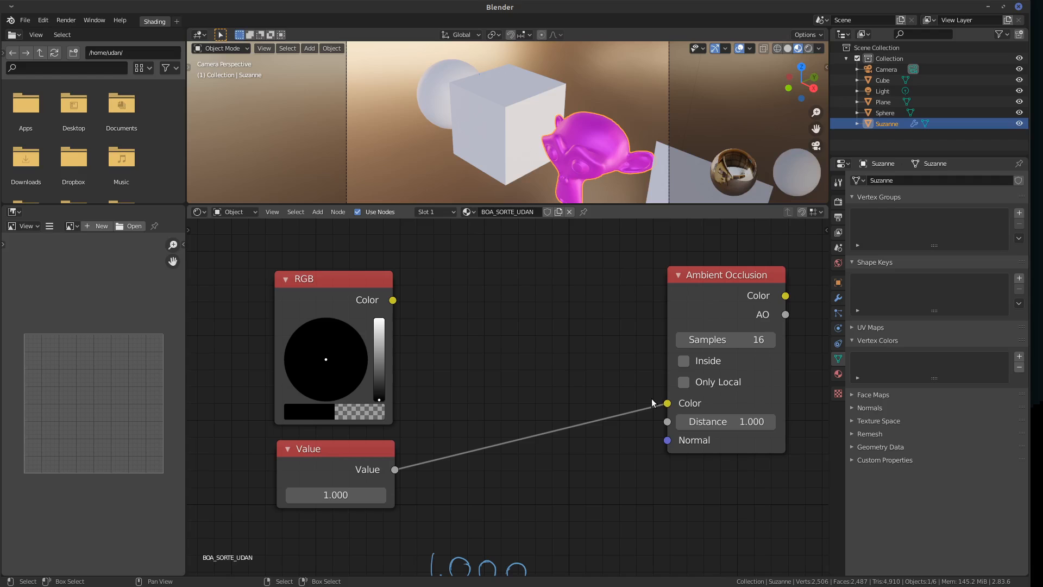
Move the Value link to the Ambient Occlusion node's Distance input and mark the matching gray sockets.
drag(664, 402, 682, 424)
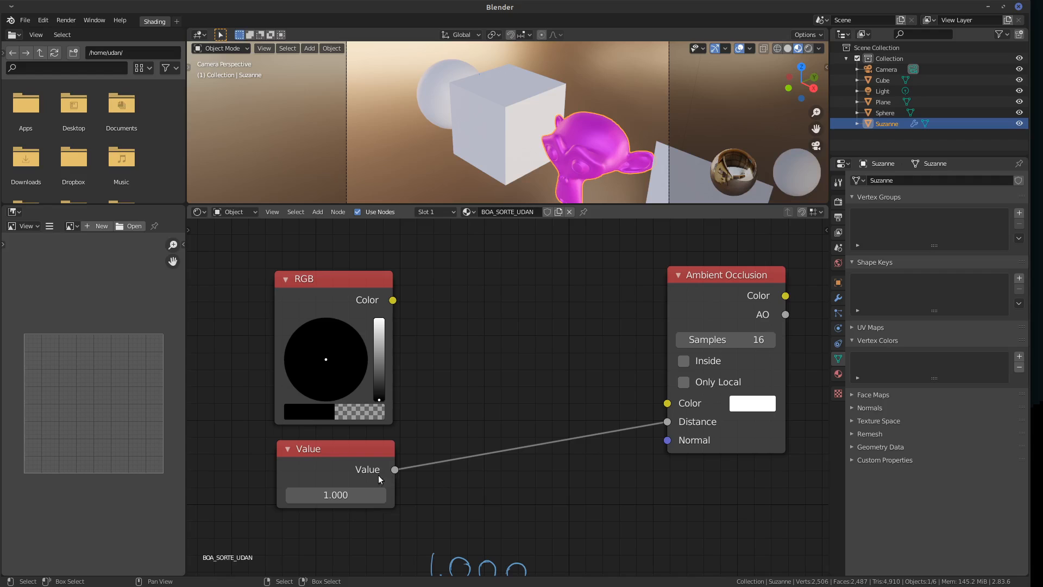
drag(403, 475, 404, 477)
drag(667, 412, 679, 422)
mouse_move(526, 481)
mouse_down()
mouse_move(544, 480)
mouse_move(546, 461)
mouse_up()
Erase the socket markings and disconnect the Value node from the Distance input.
mouse_move(664, 415)
right_down()
mouse_move(675, 417)
mouse_move(659, 419)
right_up()
mouse_move(555, 456)
right_down()
mouse_move(530, 475)
mouse_move(582, 450)
right_up()
right_drag(396, 471, 437, 471)
drag(667, 421, 451, 475)
Add a Geometry input node below the Value node and erase the 1.000 annotation beside it.
key(shift+a)
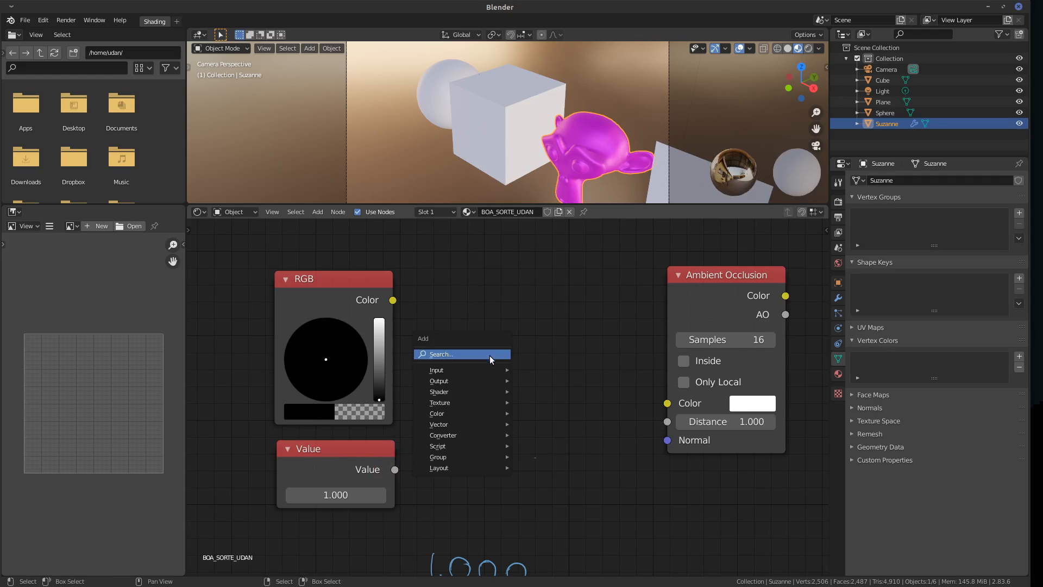
mouse_move(486, 369)
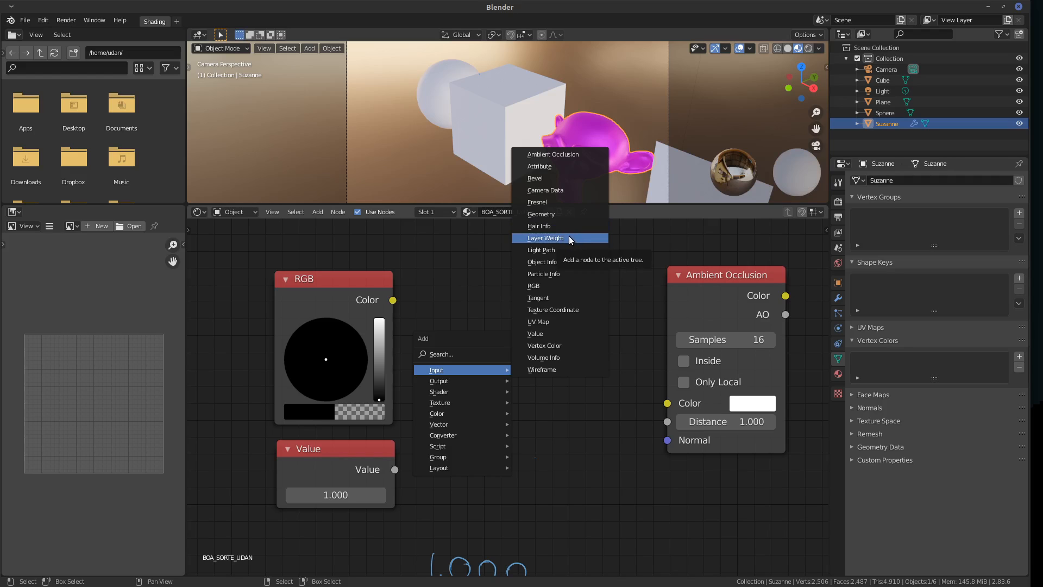
click(543, 213)
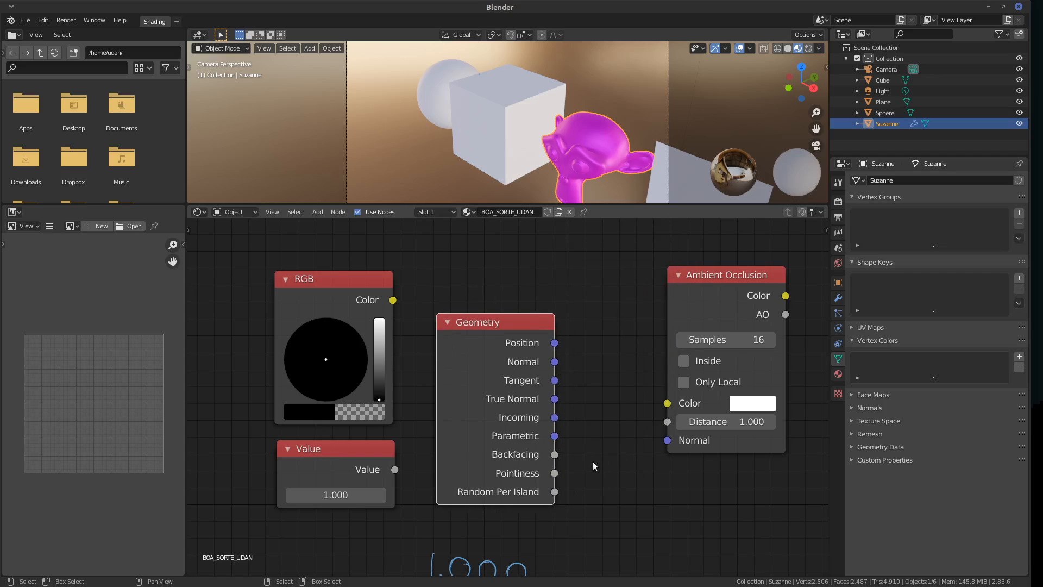
drag(502, 318, 335, 536)
middle_drag(497, 441, 511, 346)
mouse_move(463, 461)
right_down()
mouse_move(443, 470)
mouse_move(532, 478)
mouse_move(466, 466)
right_up()
drag(373, 442, 382, 441)
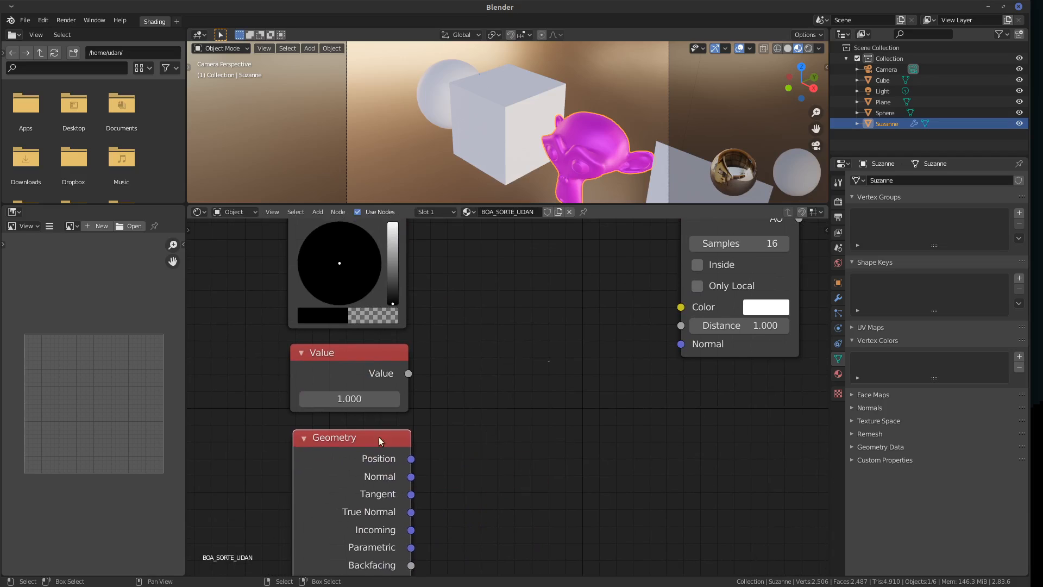
Annotate the Geometry node's Position output with X, Y, Z, W, SPEED and erase the note.
middle_drag(509, 452, 511, 438)
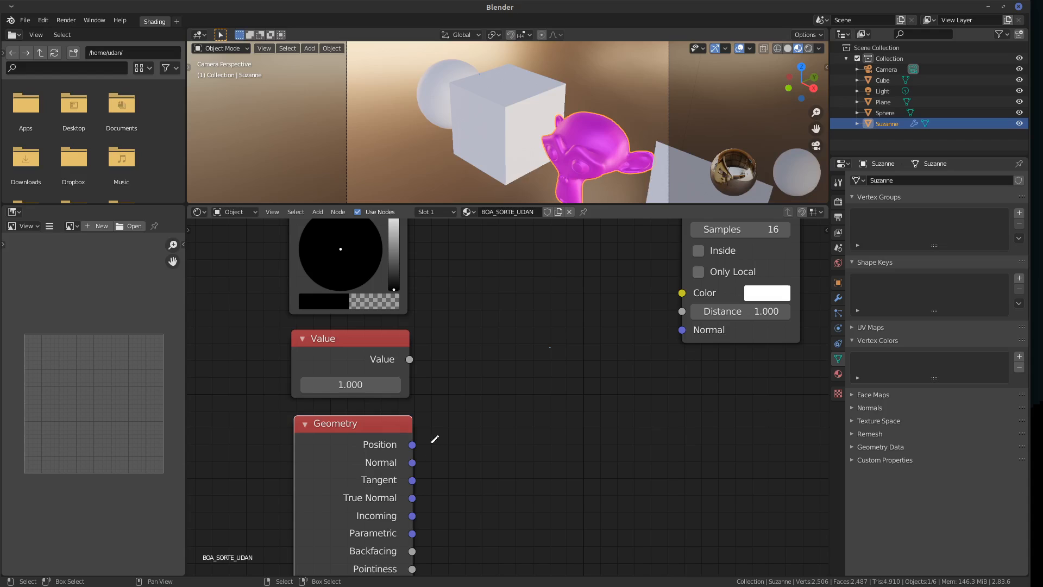
drag(427, 443, 498, 444)
drag(495, 433, 511, 449)
drag(566, 423, 573, 441)
drag(660, 445, 657, 451)
drag(698, 425, 688, 446)
mouse_move(707, 435)
mouse_down()
mouse_move(708, 449)
mouse_move(725, 439)
mouse_up()
drag(730, 435, 737, 439)
mouse_move(730, 435)
mouse_down()
mouse_move(740, 433)
mouse_move(742, 449)
mouse_up()
drag(743, 433, 741, 452)
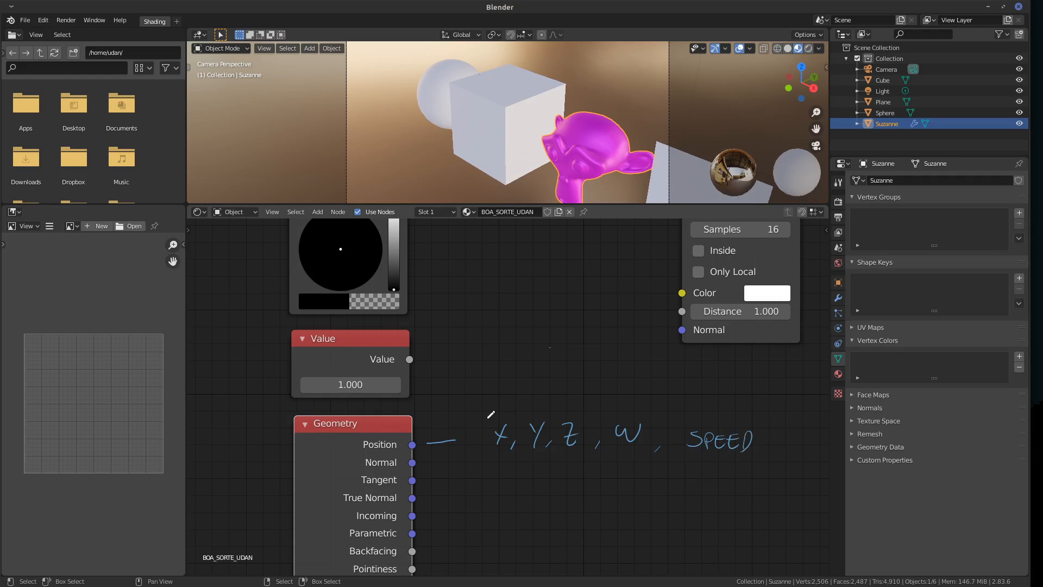
mouse_move(509, 400)
mouse_down()
mouse_move(806, 414)
mouse_move(626, 390)
mouse_up()
mouse_move(438, 445)
ctrl+mouse_down()
mouse_move(477, 433)
mouse_move(484, 447)
mouse_move(768, 450)
mouse_move(591, 402)
mouse_move(680, 440)
mouse_move(527, 429)
mouse_move(780, 419)
mouse_move(542, 483)
mouse_move(544, 452)
ctrl+mouse_up()
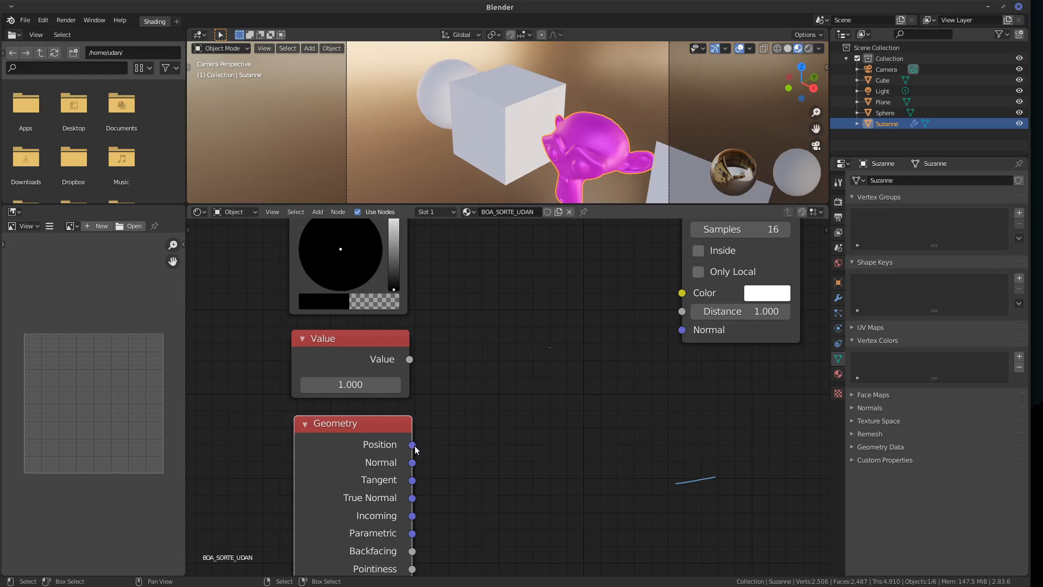
Link the Geometry node's Position output to the Ambient Occlusion node's Normal input and sketch coordinate letters above the link.
drag(412, 444, 670, 337)
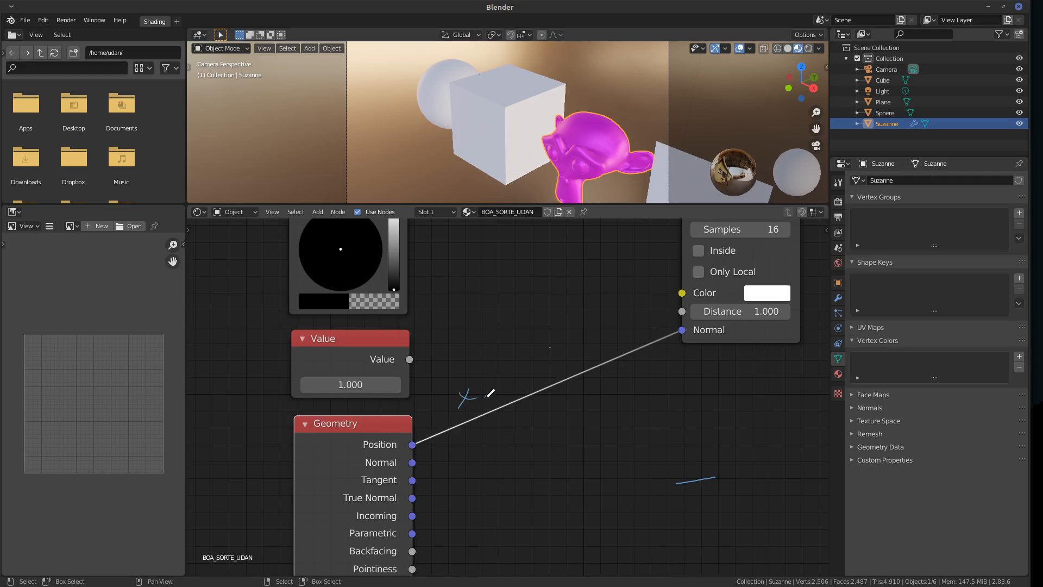
drag(493, 381, 504, 387)
mouse_move(552, 371)
right_down()
mouse_move(536, 380)
mouse_move(516, 369)
right_up()
Disconnect the Position link from the Normal input and erase the leftover annotation strokes.
drag(681, 333, 550, 399)
drag(682, 331, 608, 415)
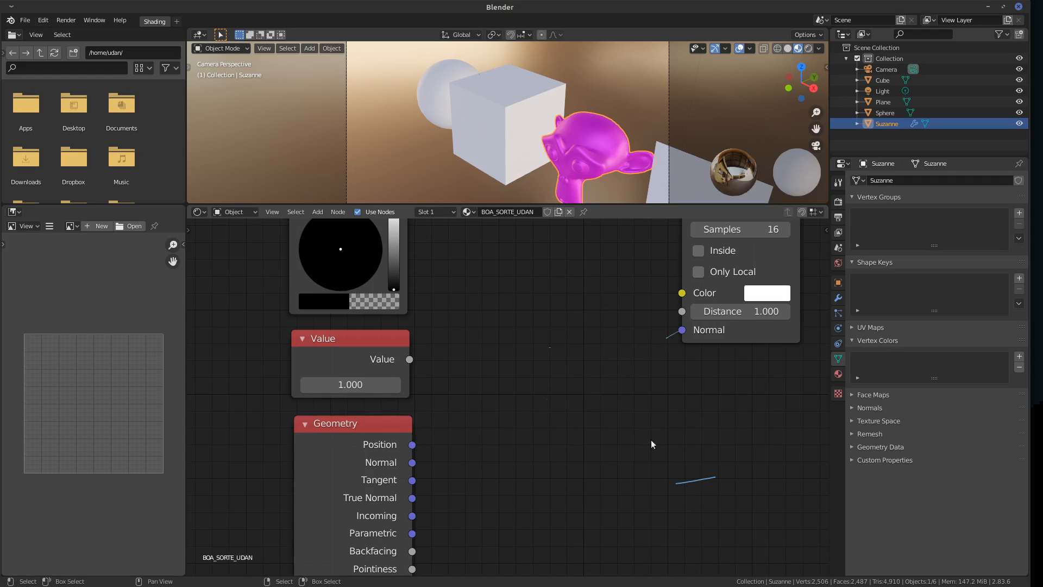
mouse_move(668, 490)
right_down()
mouse_move(706, 478)
mouse_move(681, 340)
right_up()
mouse_move(412, 445)
mouse_down()
mouse_move(431, 445)
mouse_move(682, 293)
mouse_move(457, 431)
mouse_move(484, 425)
mouse_up()
Circle the RGB, Value and Position outputs, label them COR, VALOR and COORDENADA, and erase the annotations.
scroll(496, 426, down, 2)
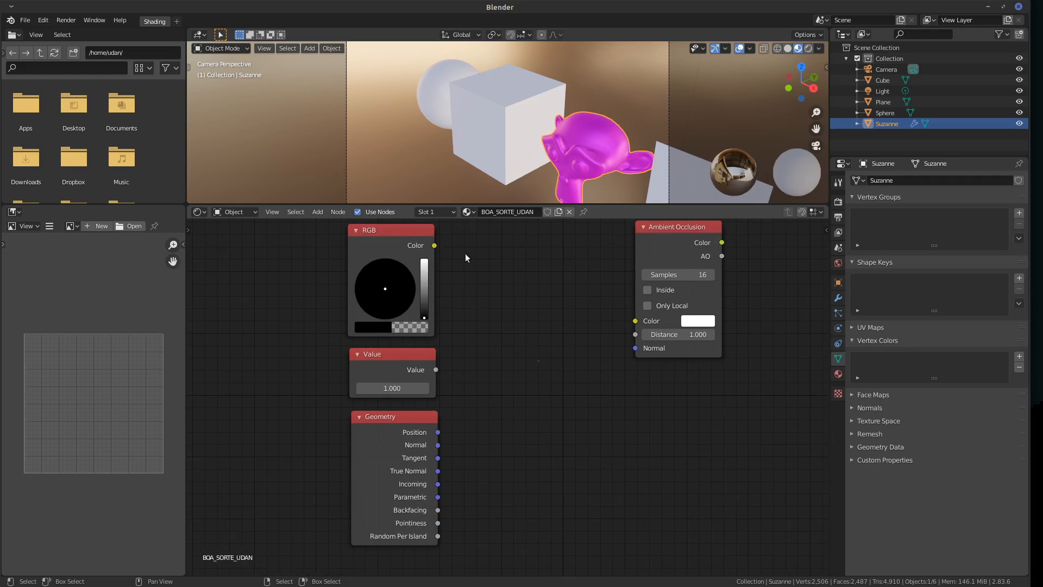
mouse_move(434, 239)
mouse_down()
mouse_move(427, 256)
mouse_move(447, 239)
mouse_move(461, 257)
mouse_move(487, 245)
mouse_up()
drag(456, 360, 514, 360)
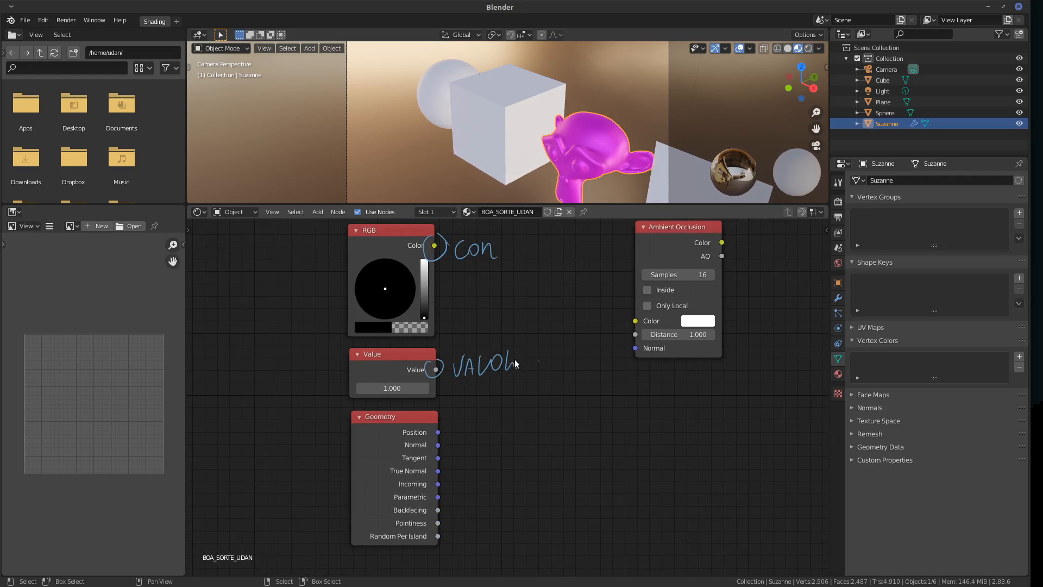
mouse_move(445, 434)
mouse_down()
mouse_move(429, 429)
mouse_move(466, 437)
mouse_move(471, 425)
mouse_up()
drag(481, 424, 536, 420)
mouse_move(537, 431)
mouse_down()
mouse_move(547, 419)
mouse_move(567, 428)
mouse_up()
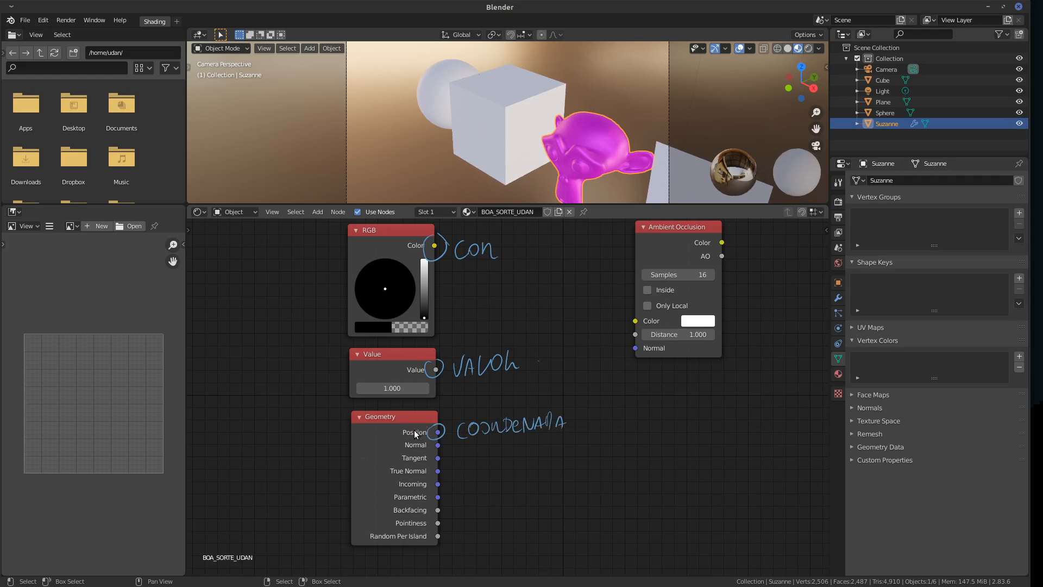
right_drag(414, 429, 556, 419)
mouse_move(519, 359)
right_down()
mouse_move(442, 366)
mouse_move(477, 250)
mouse_move(441, 239)
mouse_move(448, 233)
right_up()
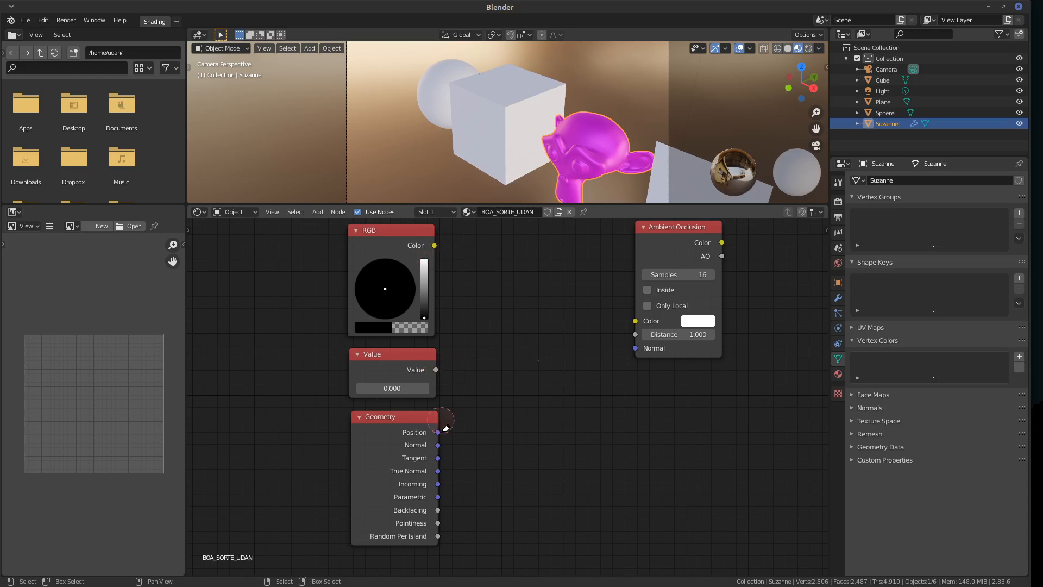
Move the RGB, Value and Geometry nodes farther left, keeping them stacked in a column.
middle_drag(640, 441, 558, 455)
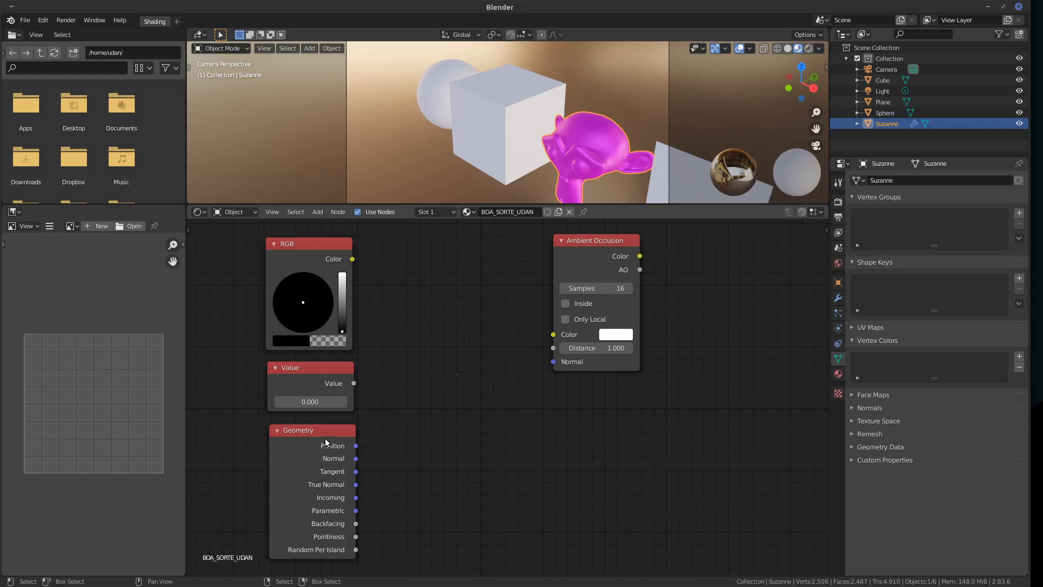
drag(326, 442, 323, 439)
drag(321, 243, 277, 239)
drag(310, 366, 263, 363)
drag(287, 432, 241, 432)
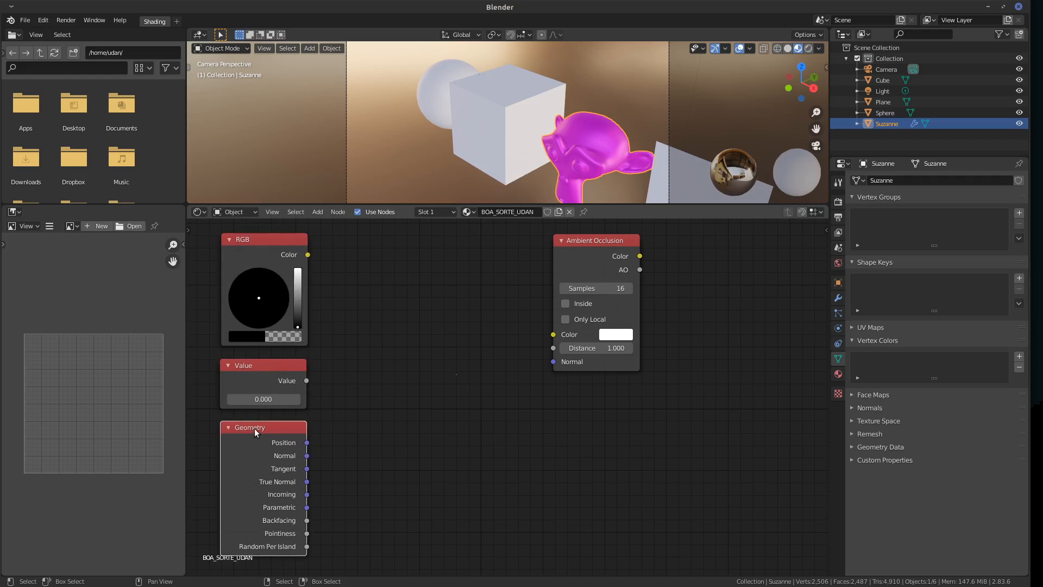
Move the Ambient Occlusion node closer to the input nodes and delete it.
drag(585, 263, 474, 282)
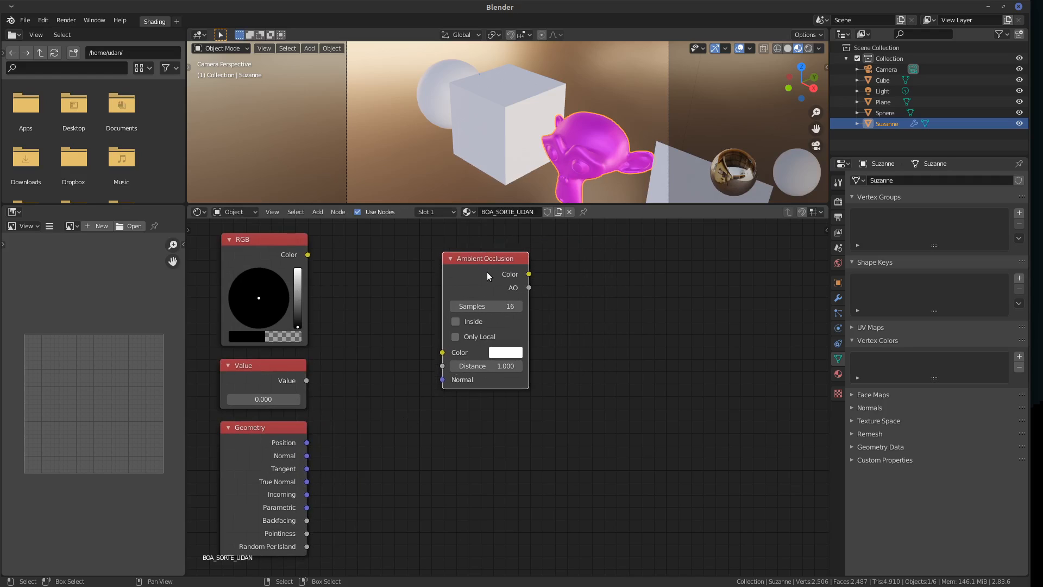
key(x)
mouse_move(443, 321)
middle_down()
mouse_move(497, 331)
mouse_move(438, 317)
middle_up()
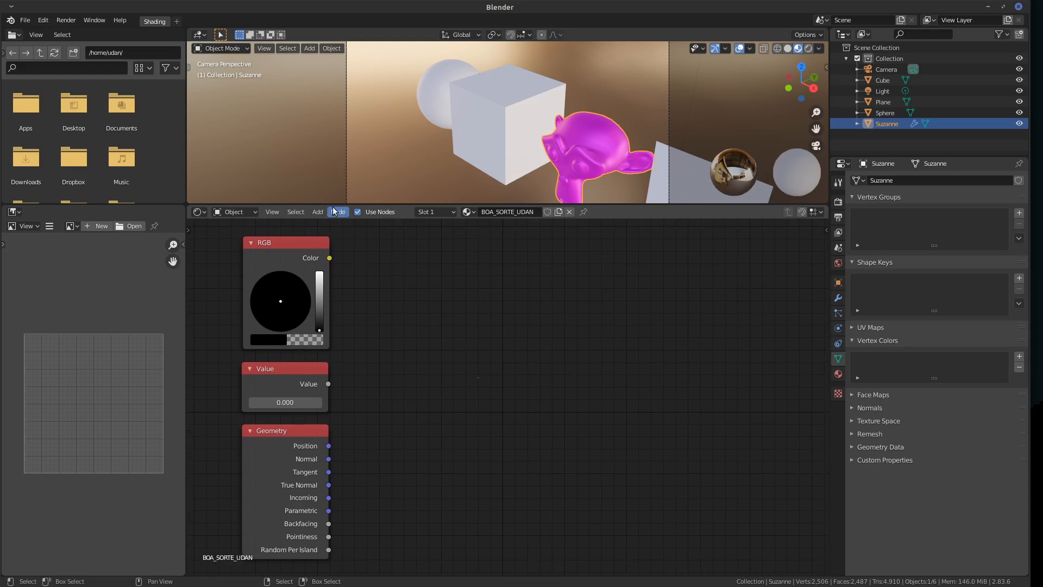
Draw an arrow running right from the RGB node, with the handwritten notes INPUT near its start and OUTPUT past its tip.
click(318, 211)
mouse_move(357, 263)
mouse_down()
mouse_move(690, 263)
mouse_move(683, 275)
mouse_up()
mouse_move(361, 359)
mouse_down()
mouse_move(373, 341)
mouse_move(396, 337)
mouse_move(410, 352)
mouse_up()
drag(402, 341, 417, 337)
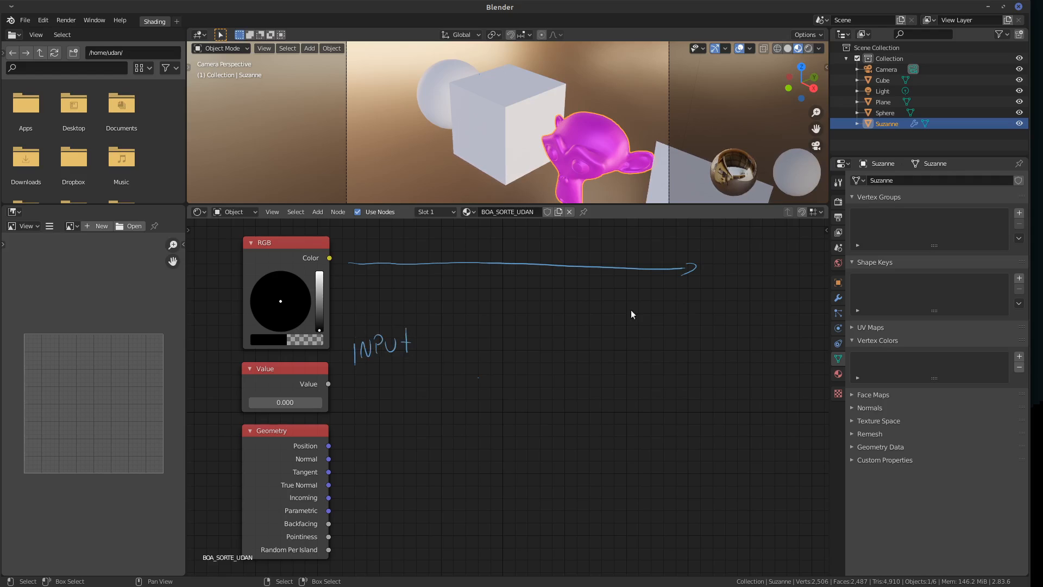
drag(749, 281, 781, 306)
mouse_move(776, 293)
mouse_down()
mouse_move(785, 291)
mouse_move(792, 312)
mouse_up()
mouse_move(791, 293)
mouse_down()
mouse_move(794, 302)
mouse_move(809, 294)
mouse_up()
drag(811, 286, 810, 304)
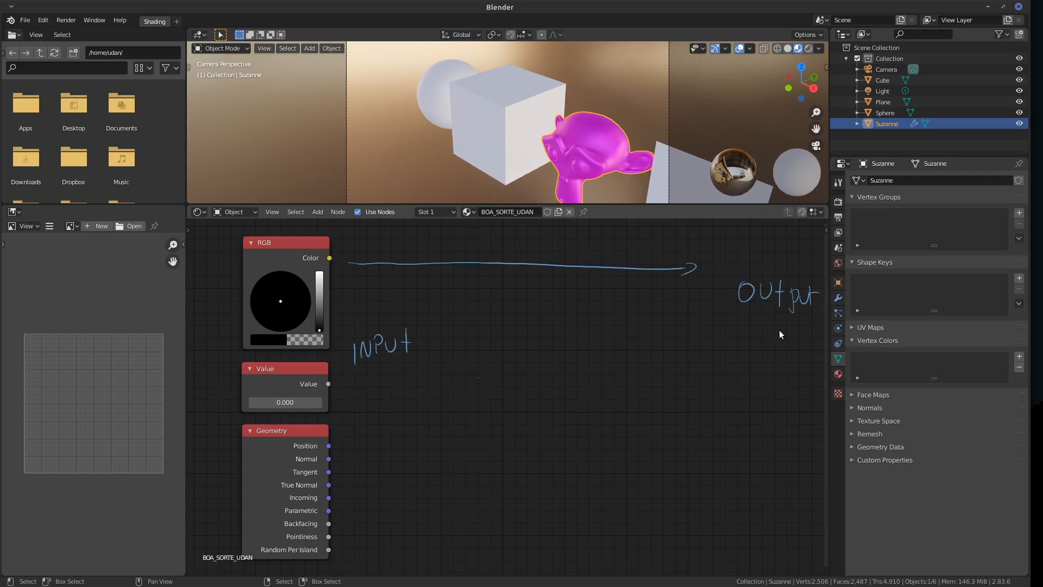
Look up which output nodes can be added to the material.
click(335, 213)
click(318, 212)
mouse_move(337, 251)
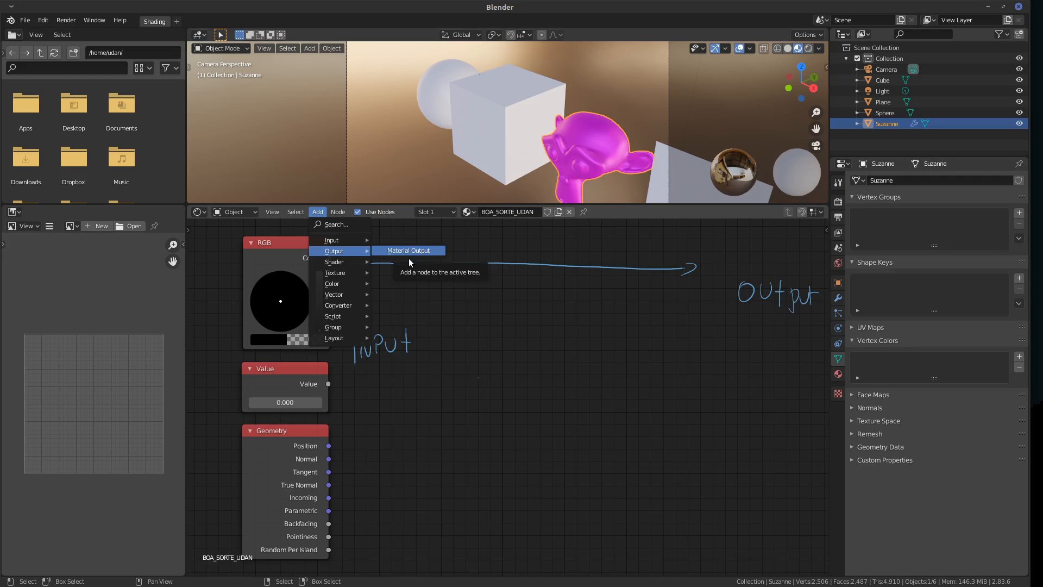
Add the general Compositing workspace and enable nodes for the scene's compositor.
click(176, 21)
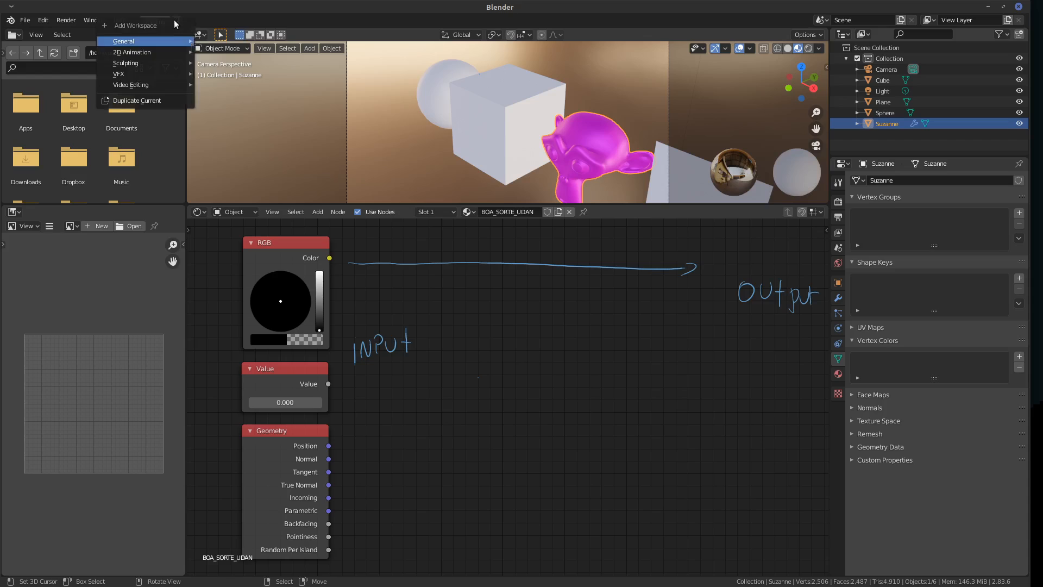
mouse_move(177, 42)
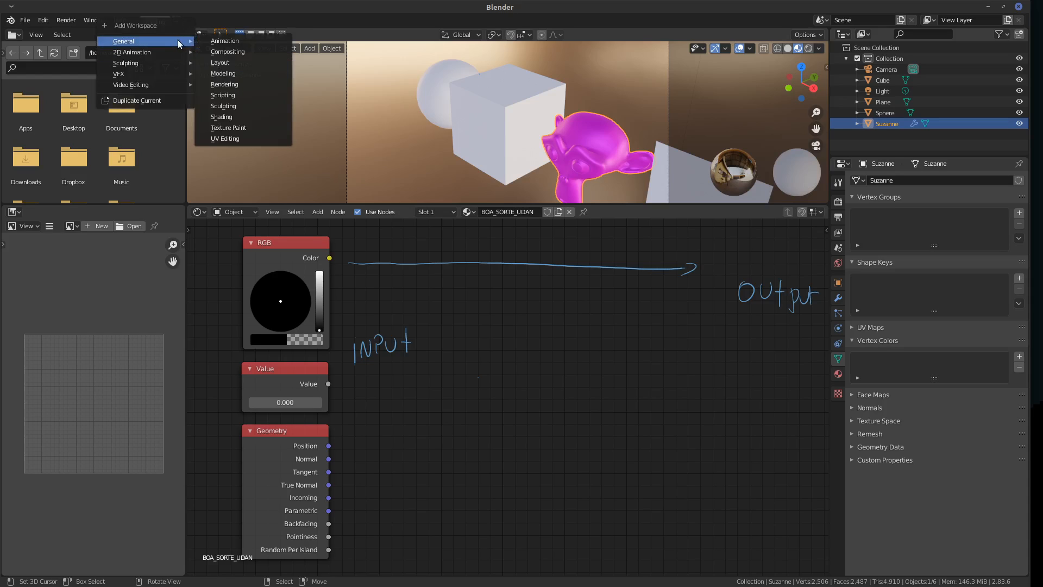
click(250, 52)
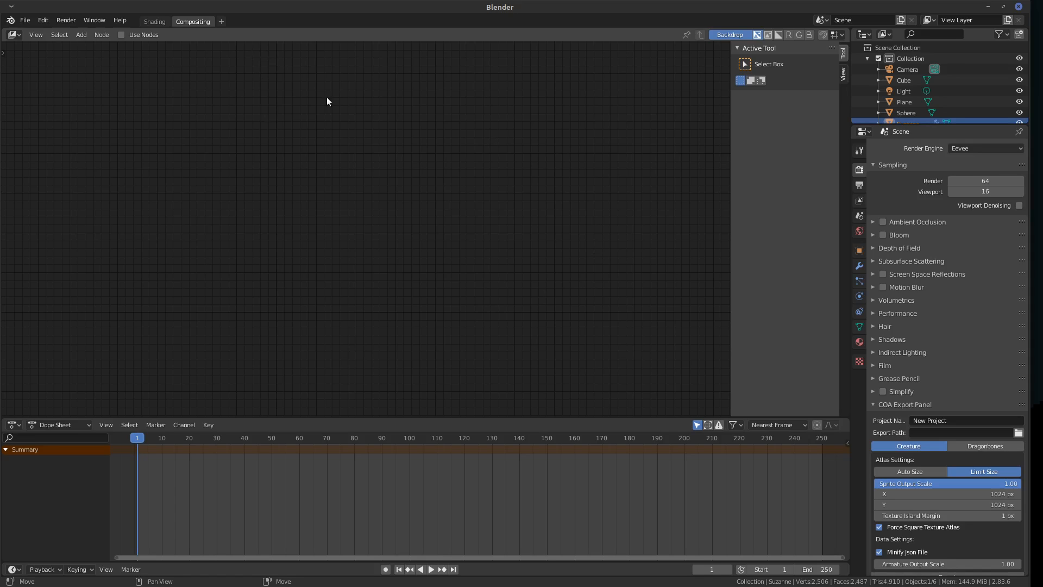
click(121, 35)
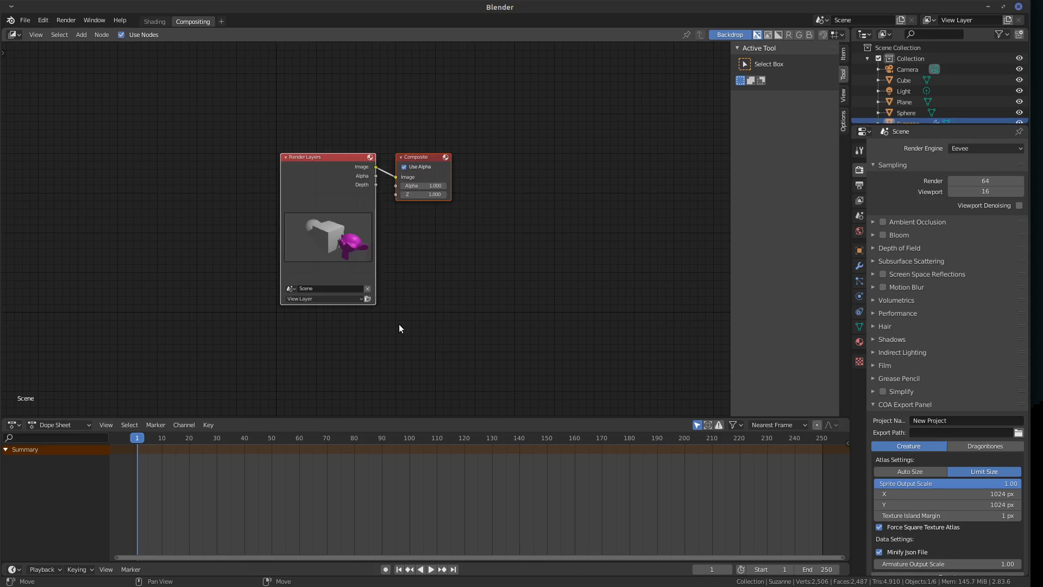
Spread the Render Layers and Composite nodes far apart, with Render Layers on the left and Composite on the right.
click(426, 160)
drag(425, 158, 561, 159)
drag(340, 160, 204, 139)
drag(534, 156, 517, 134)
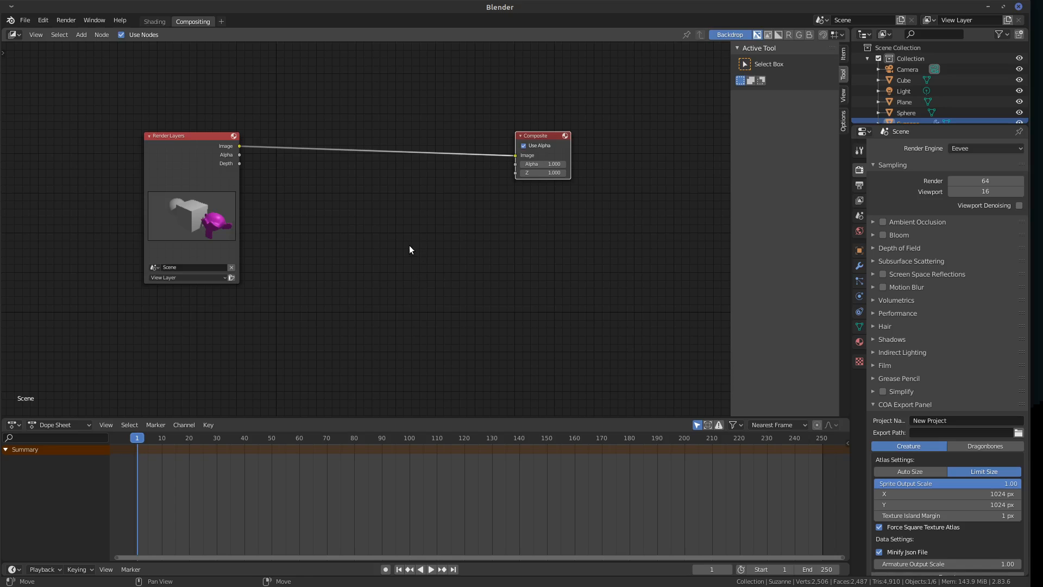
Examine the compositor's output and input node categories, shifting the Render Layers node closer to the Composite node.
key(shift+a)
mouse_move(406, 258)
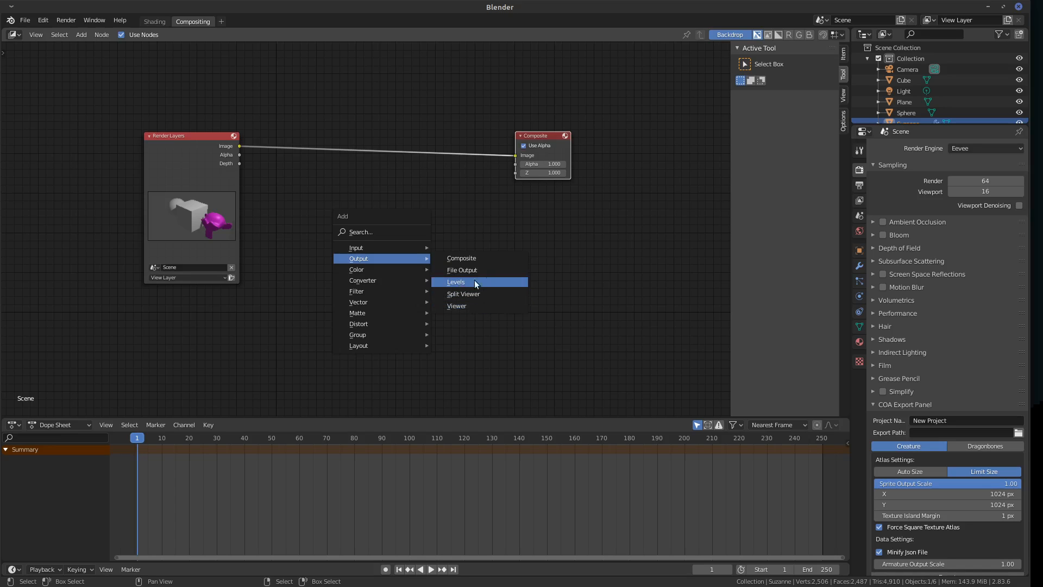
drag(220, 139, 308, 141)
key(shift+a)
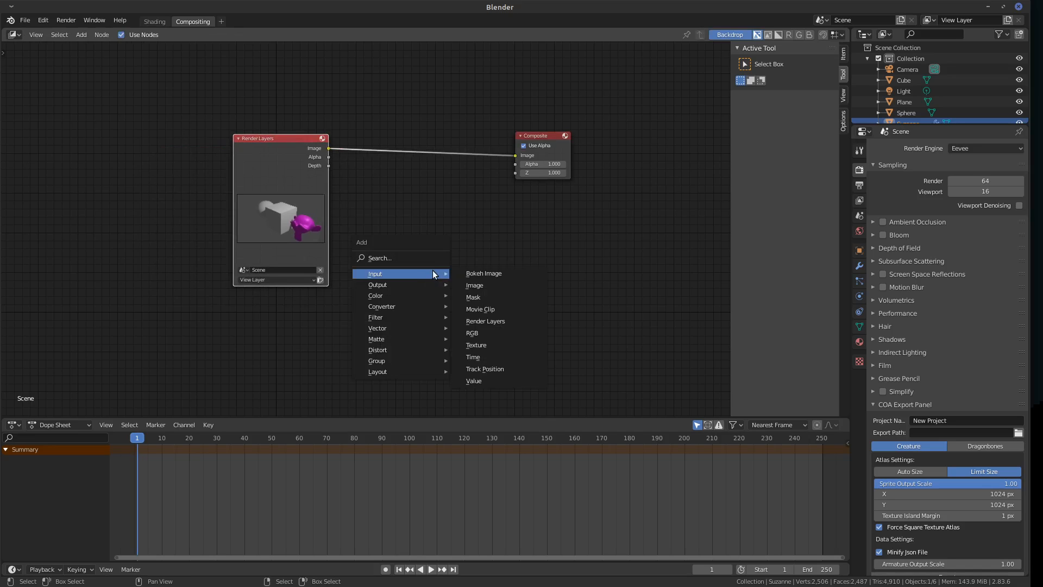
mouse_move(426, 294)
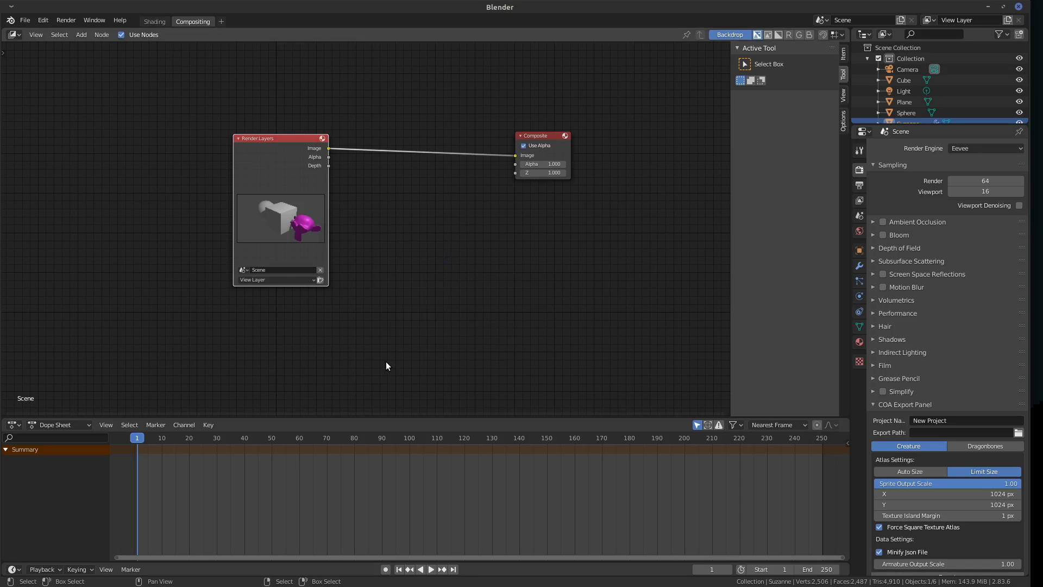
Return to the Shading workspace and add a Material Output node just below the OUTPUT note.
click(163, 23)
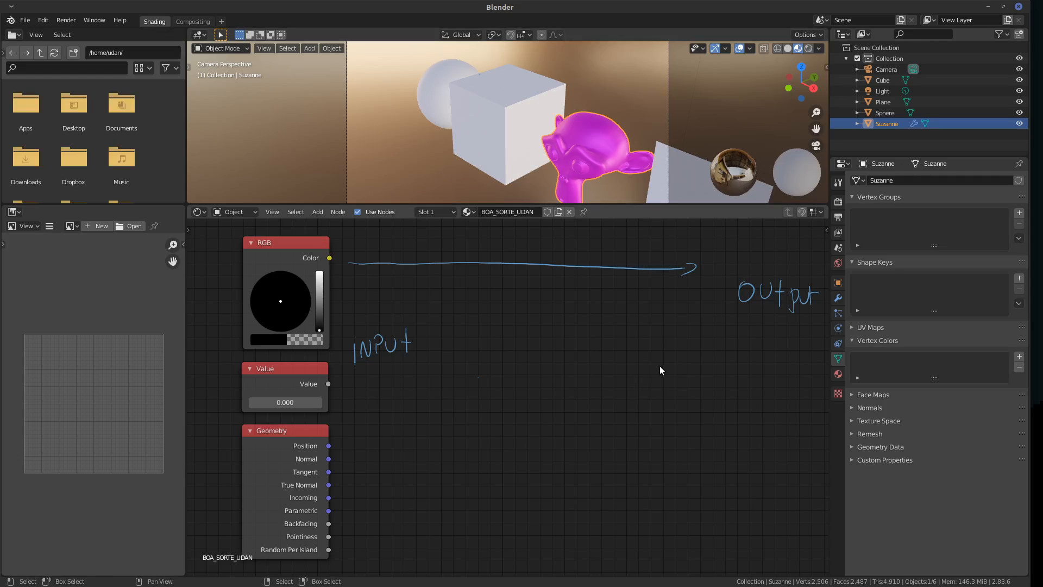
middle_drag(660, 366, 607, 374)
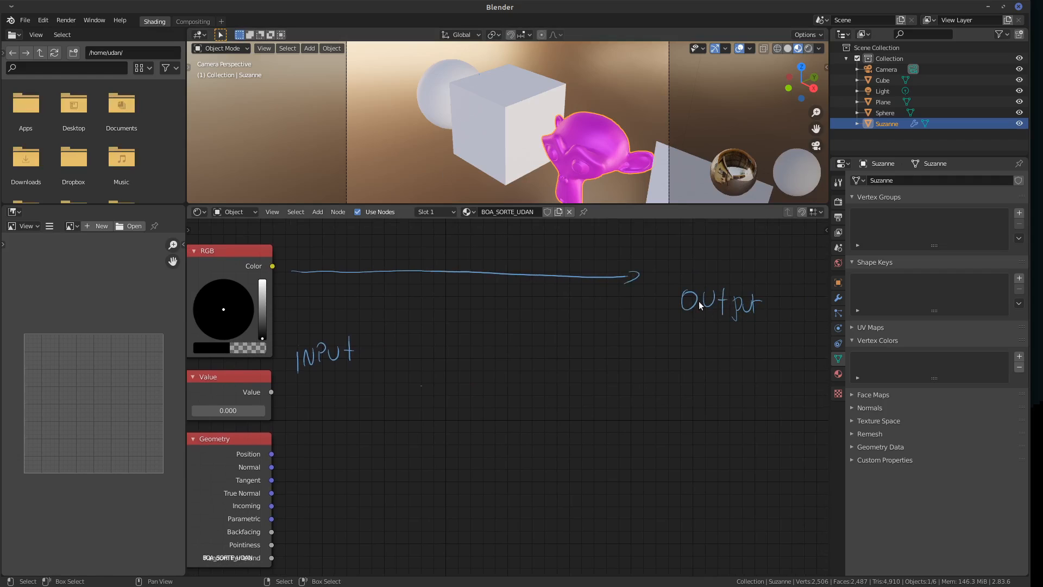
key(shift+a)
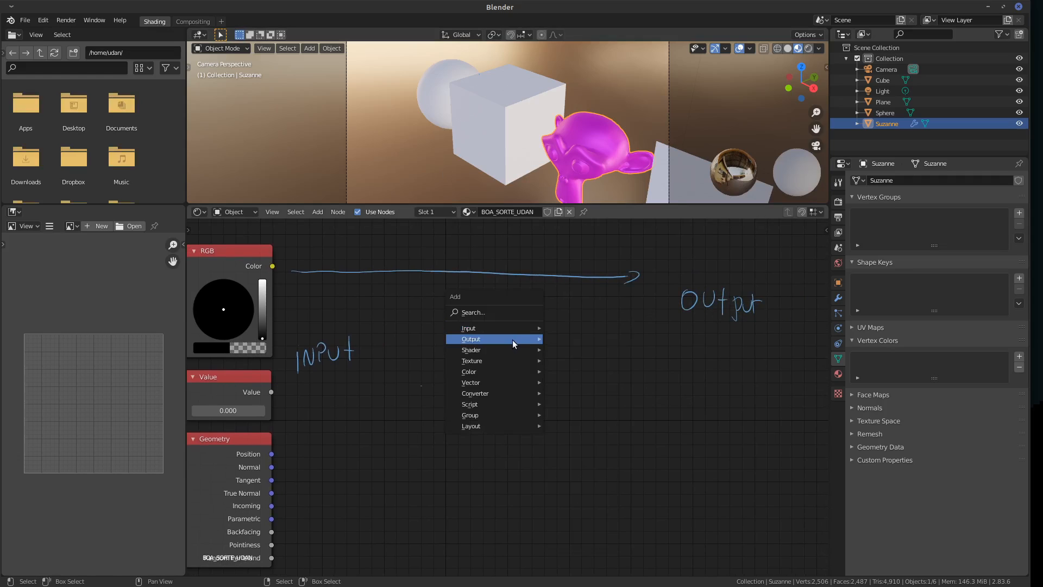
mouse_move(513, 339)
click(617, 339)
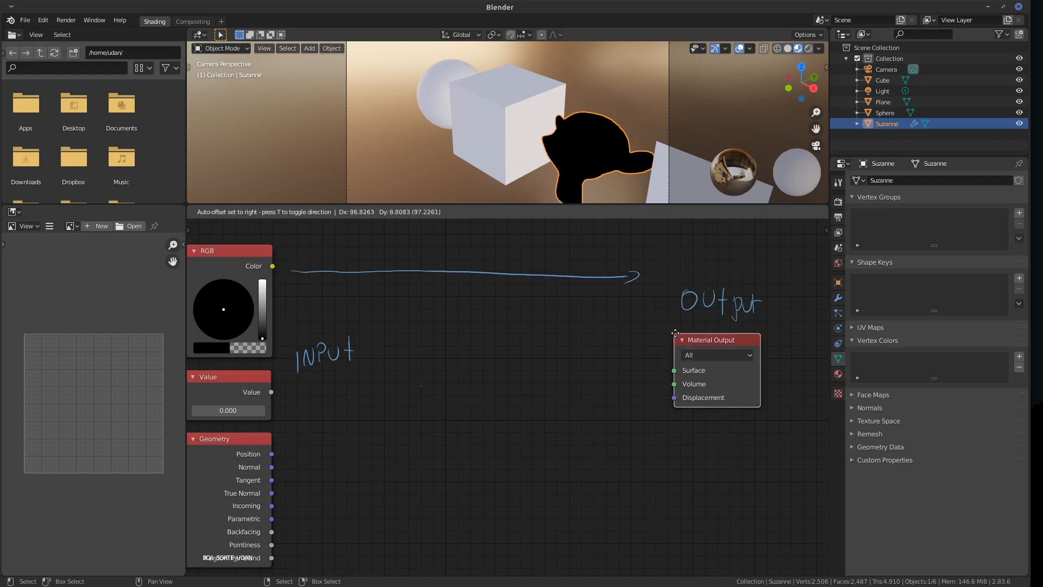
click(677, 330)
Erase the OUTPUT note and the long arrow, and move the Material Output node into the note's place.
mouse_move(681, 300)
right_down()
mouse_move(770, 301)
mouse_move(734, 307)
right_up()
drag(713, 330, 708, 252)
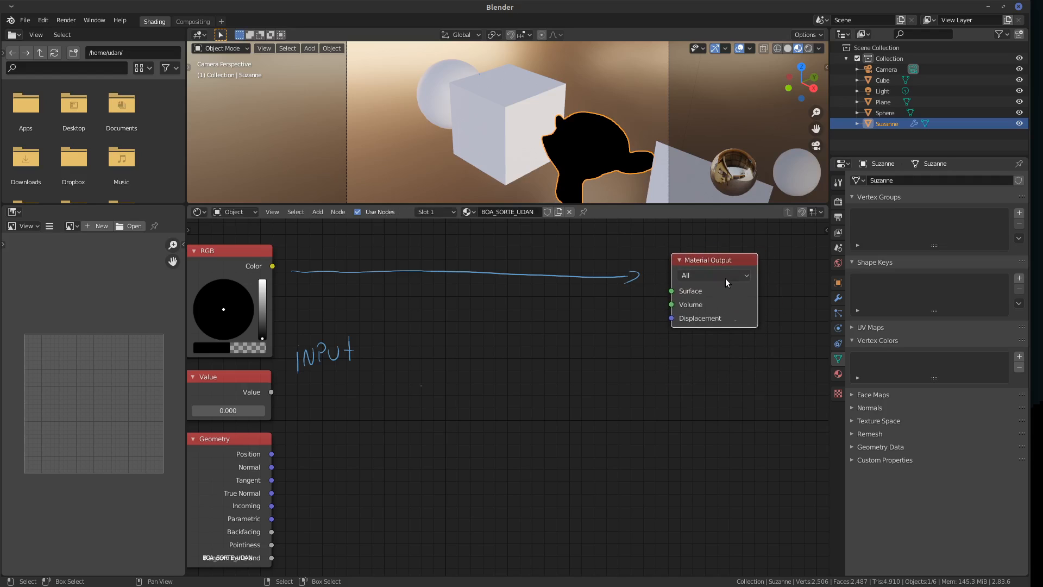
drag(742, 292, 750, 288)
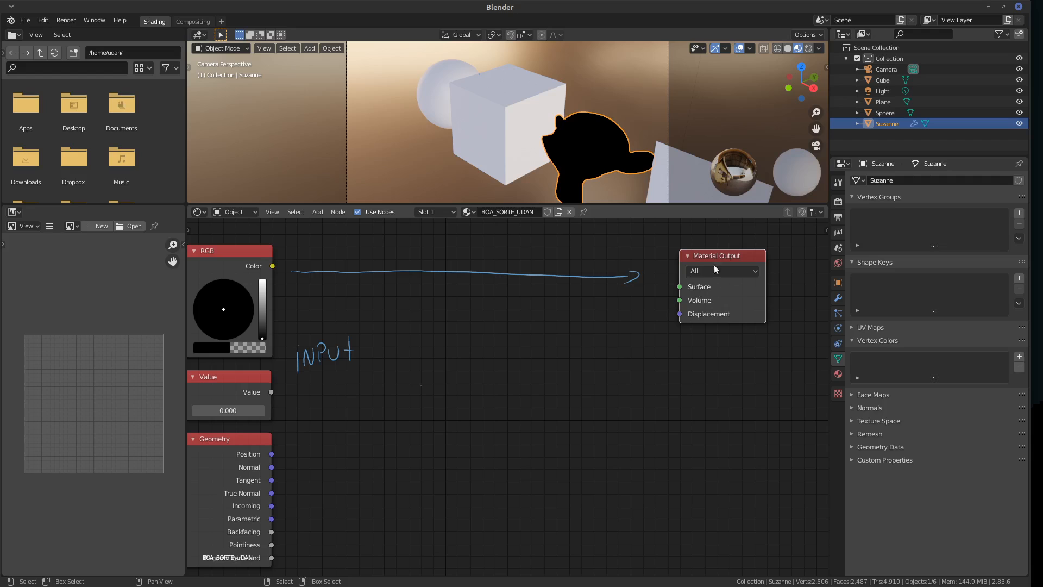
drag(305, 270, 644, 274)
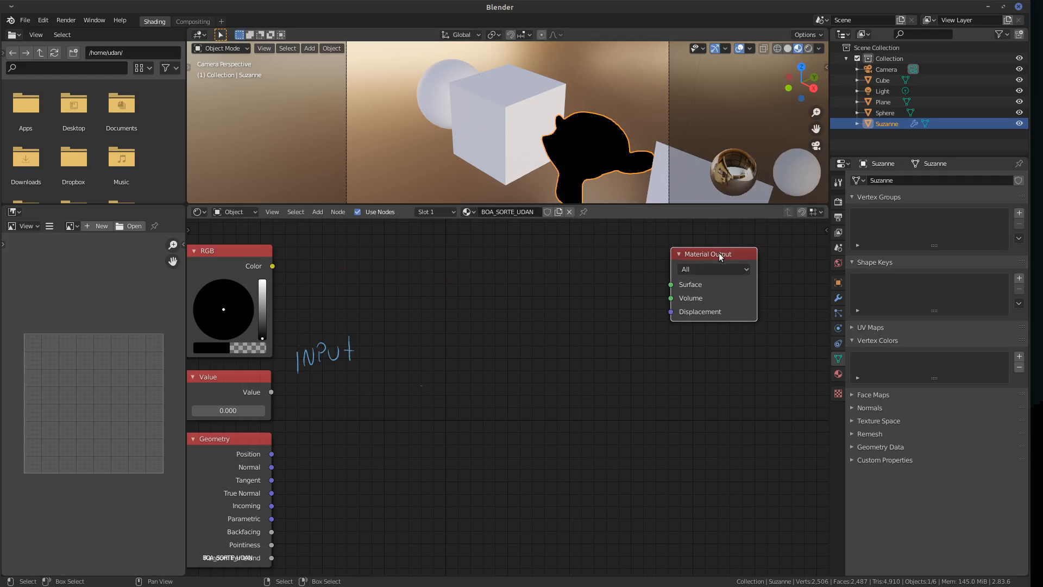
Circle the Material Output's green Surface and Volume sockets and temporarily link the Value output to Surface.
scroll(701, 274, up, 2)
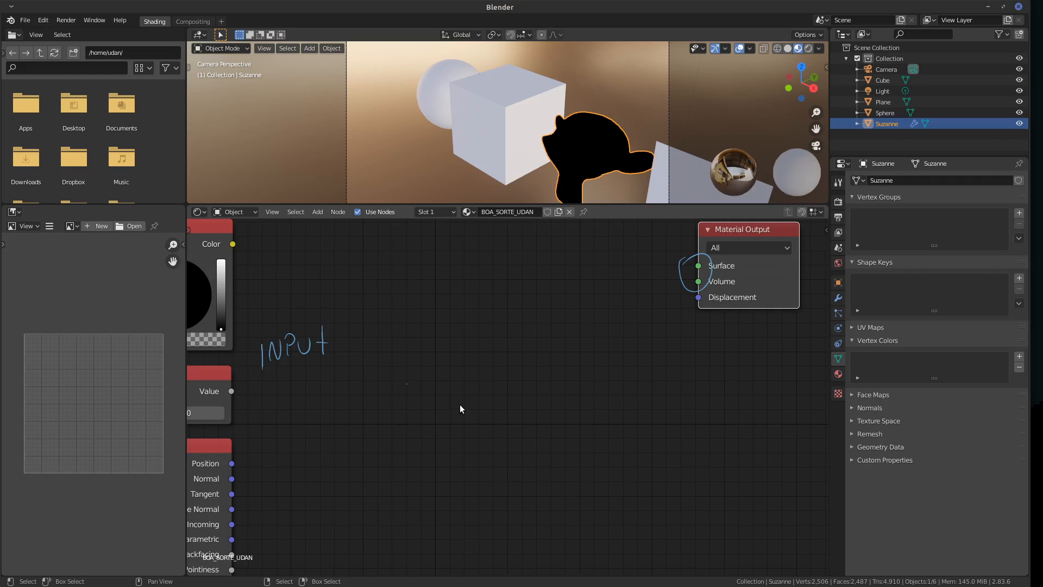
middle_drag(460, 408, 508, 423)
drag(275, 264, 454, 296)
drag(274, 411, 734, 285)
drag(734, 284, 510, 346)
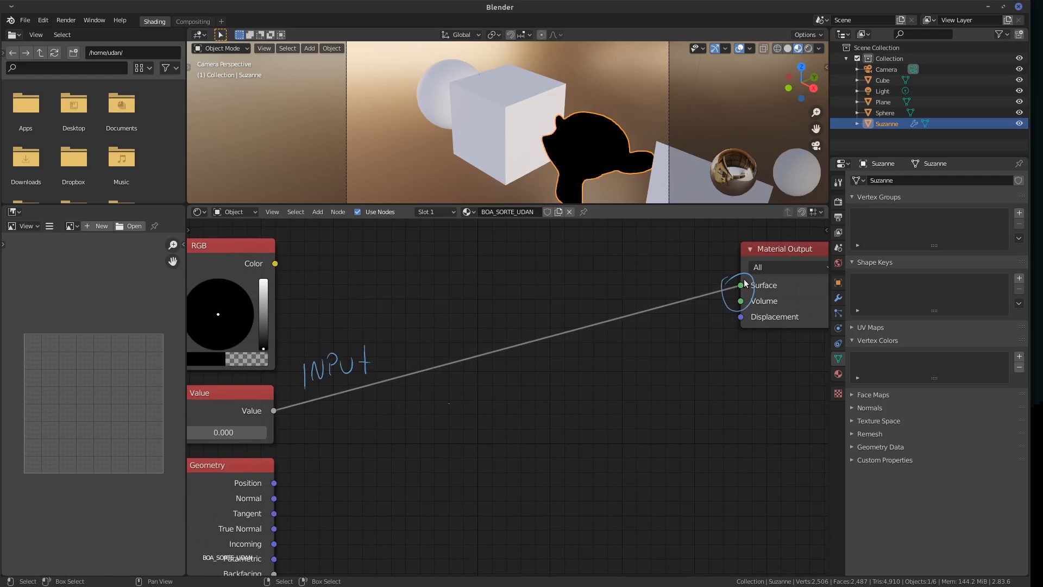
drag(740, 285, 641, 329)
Link the Geometry node's Position output to the Material Output's Surface input and inspect Suzanne's coloring from another angle.
drag(274, 483, 742, 288)
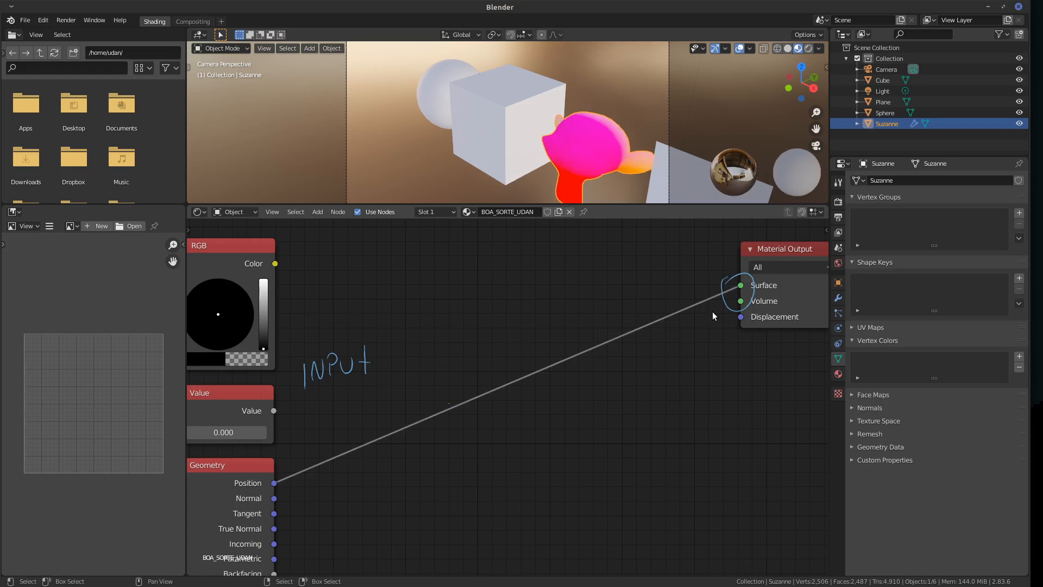
mouse_move(663, 152)
middle_down()
mouse_move(658, 137)
mouse_move(690, 125)
mouse_move(622, 122)
mouse_move(673, 142)
mouse_move(656, 137)
middle_up()
scroll(666, 133, up, 2)
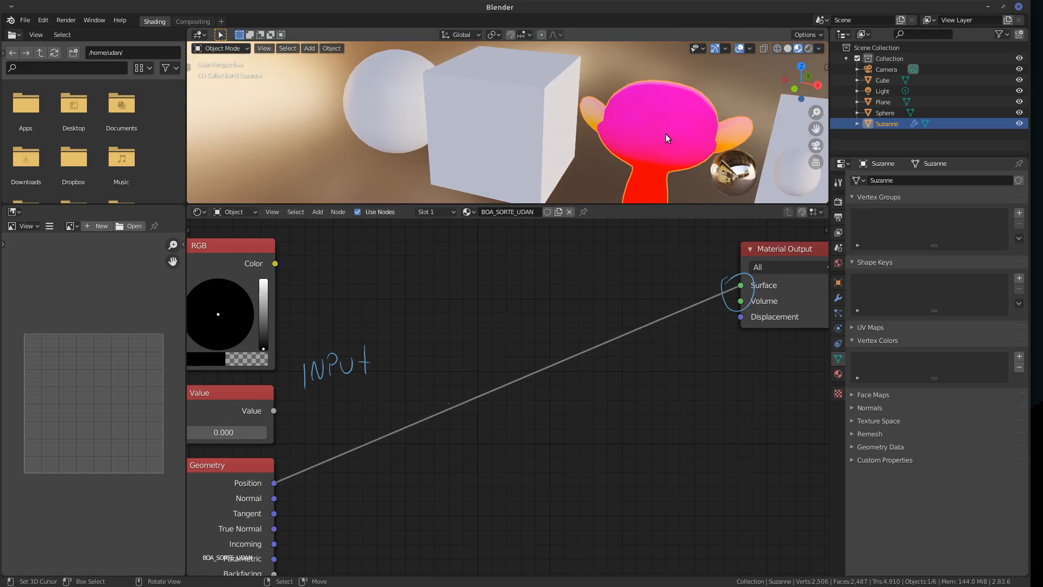
Try the Geometry node's Normal and Tangent outputs as the Material Output's Surface input, viewing each on Suzanne.
middle_drag(727, 139, 679, 120)
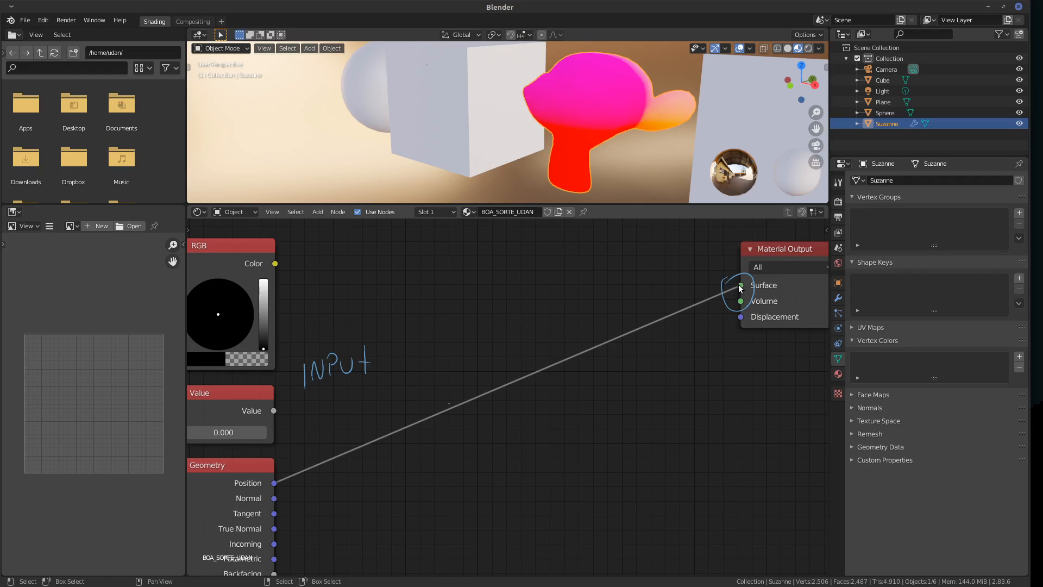
mouse_move(741, 287)
mouse_down()
mouse_move(545, 361)
mouse_move(267, 514)
mouse_move(741, 286)
mouse_up()
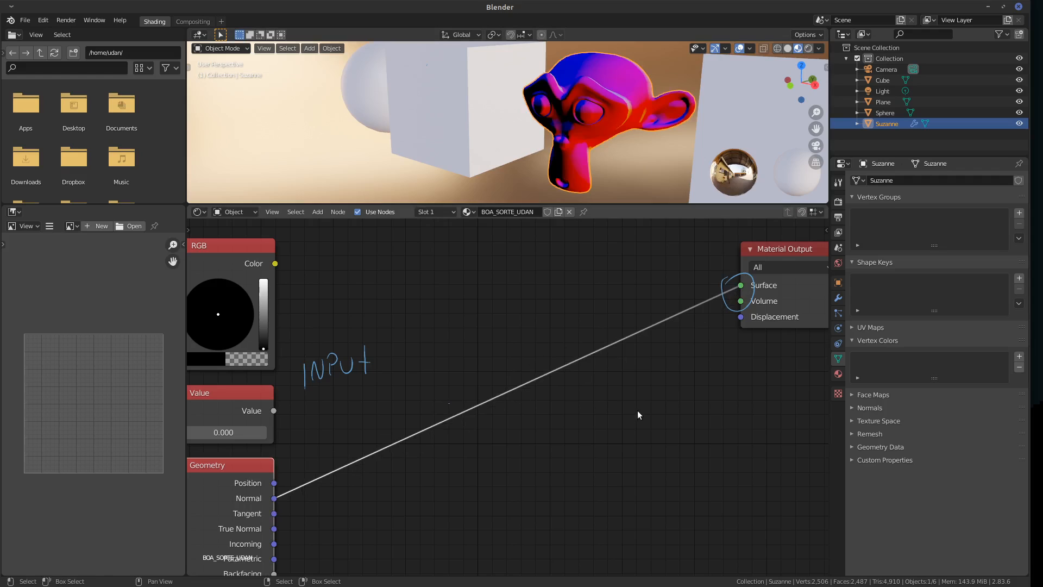
mouse_move(655, 142)
middle_down()
mouse_move(657, 132)
mouse_move(636, 138)
middle_up()
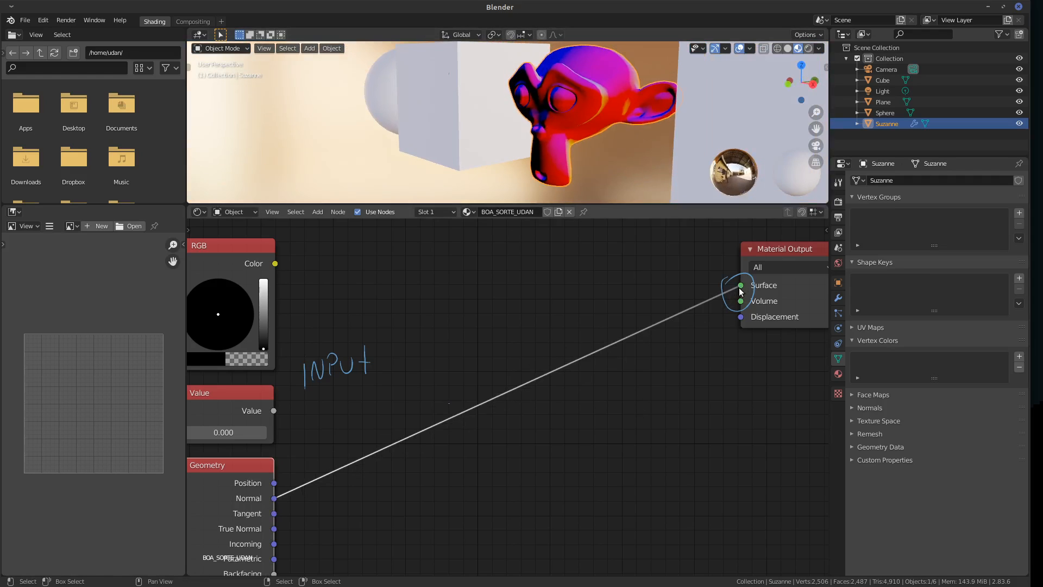
mouse_move(741, 292)
mouse_down()
mouse_move(543, 366)
mouse_move(274, 513)
mouse_move(704, 319)
mouse_move(740, 286)
mouse_up()
middle_drag(686, 136, 707, 129)
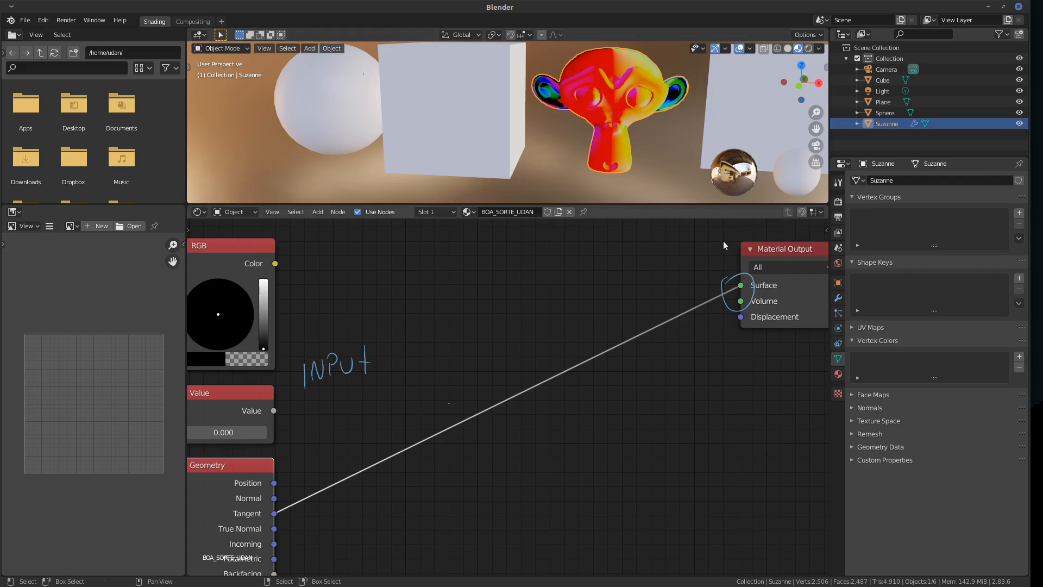
Unlink the Material Output's Surface input and clear the circle and "INPUT" annotations from around the nodes.
drag(742, 287, 471, 432)
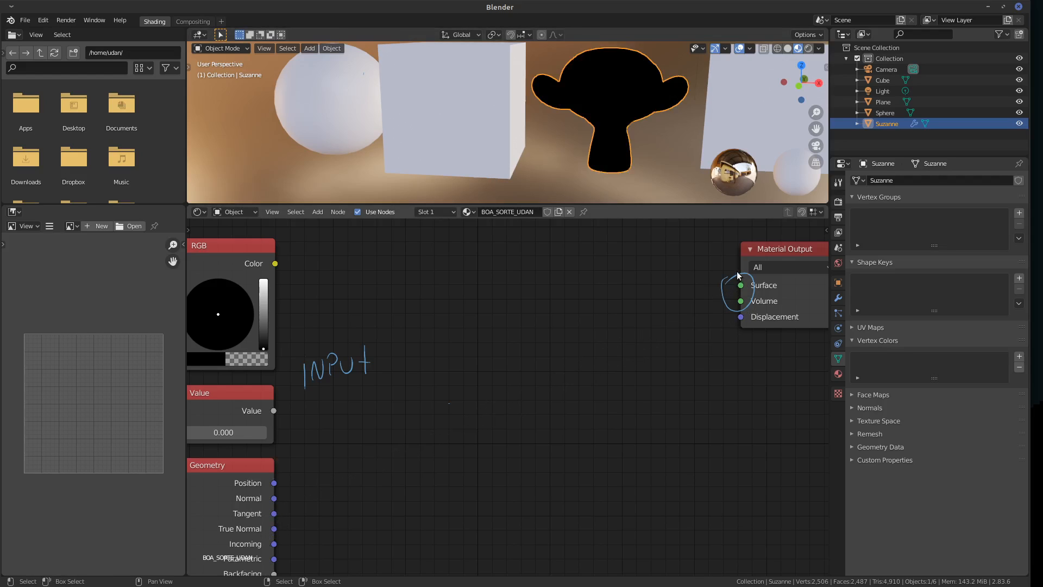
mouse_move(738, 275)
right_down()
mouse_move(735, 283)
mouse_move(755, 291)
right_up()
drag(783, 248, 758, 251)
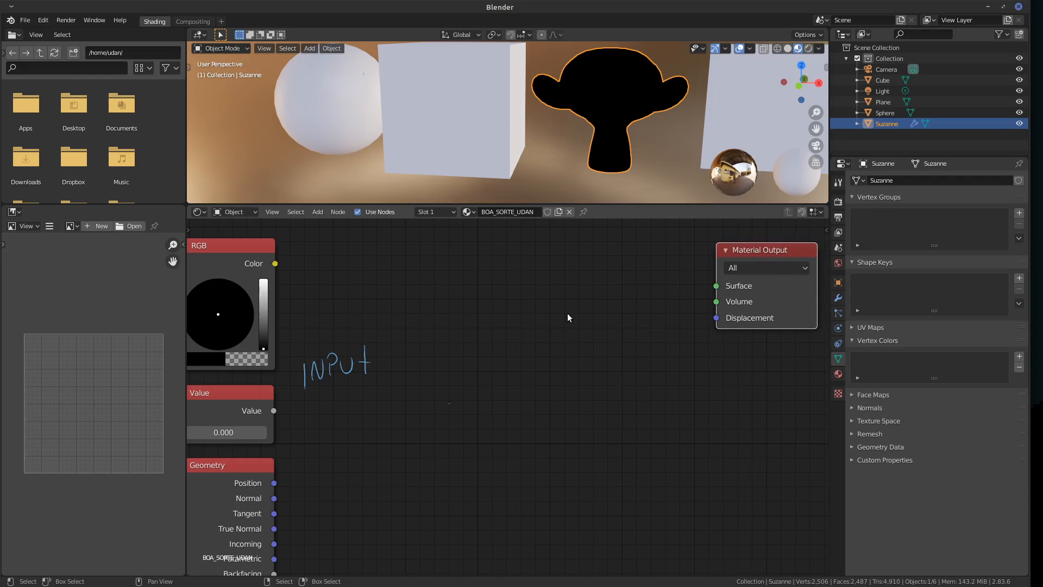
right_drag(304, 371, 337, 374)
Handwrite a circled "SHADER" annotation in the empty space before the Material Output node, and erase it.
drag(549, 290, 579, 297)
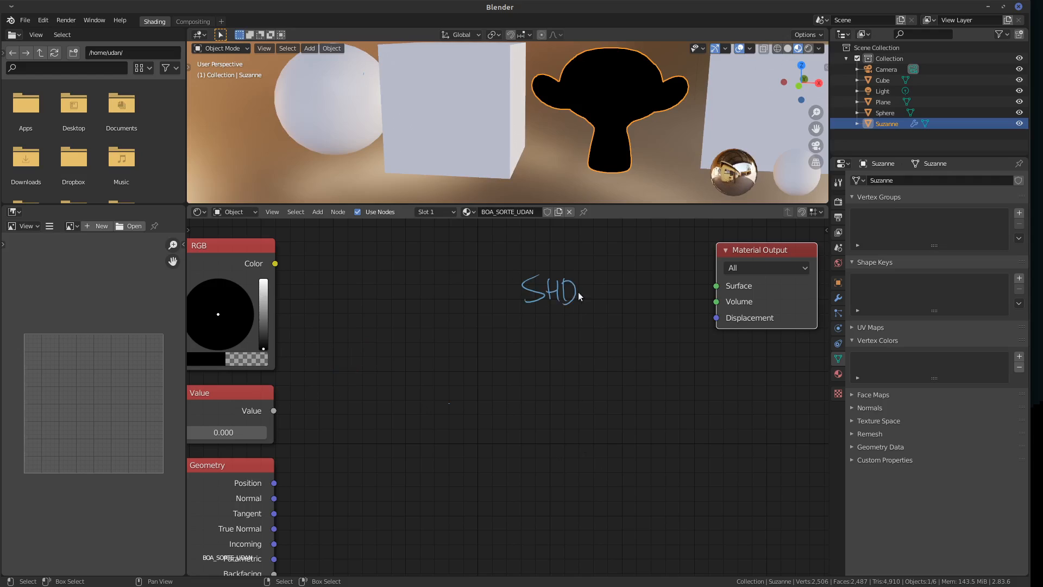
right_drag(566, 299, 566, 279)
mouse_move(571, 280)
mouse_down()
mouse_move(582, 303)
mouse_move(610, 284)
mouse_move(620, 300)
mouse_up()
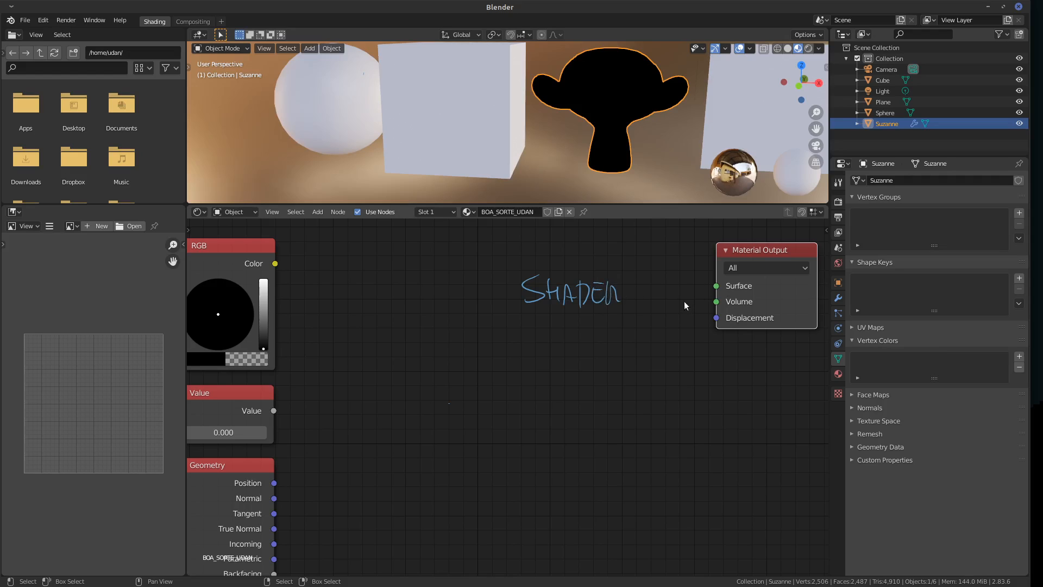
mouse_move(598, 244)
mouse_down()
mouse_move(507, 344)
mouse_move(602, 253)
mouse_up()
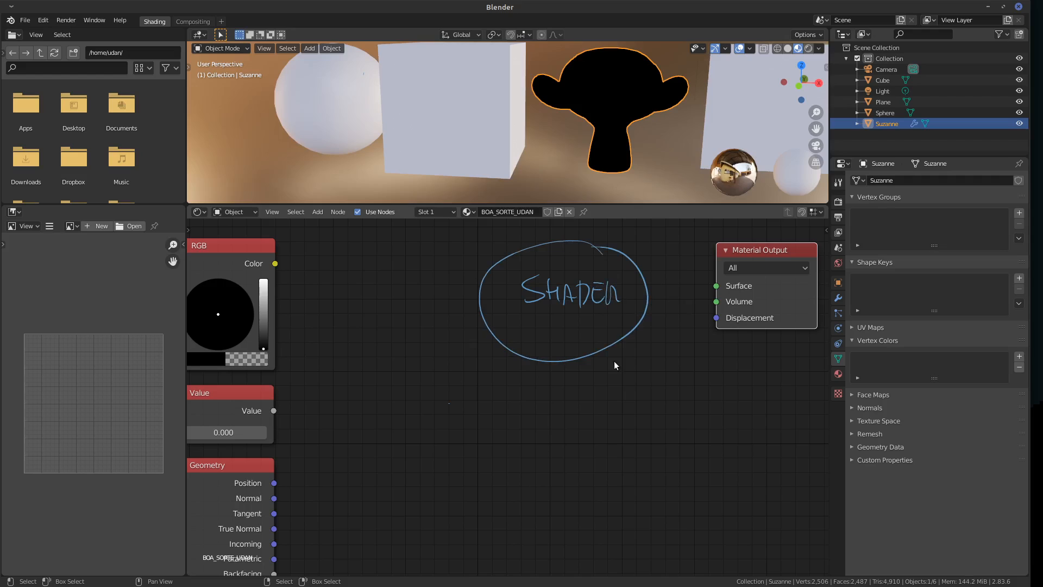
mouse_move(507, 346)
right_down()
mouse_move(641, 256)
mouse_move(611, 296)
mouse_move(576, 296)
mouse_move(641, 296)
mouse_move(574, 295)
right_up()
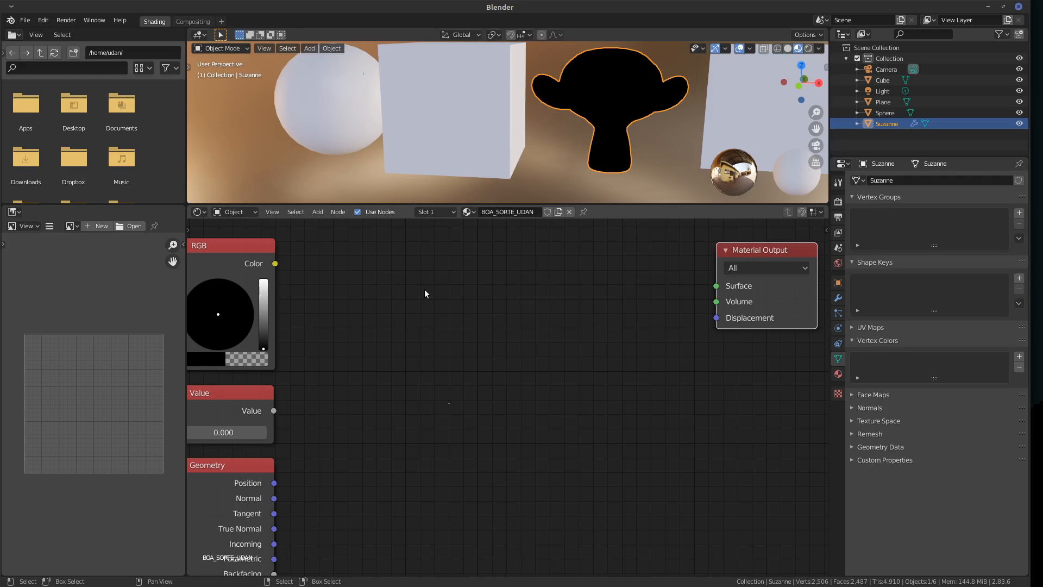
Try out an Add Shader node between the input nodes and the Material Output, and delete it.
click(320, 213)
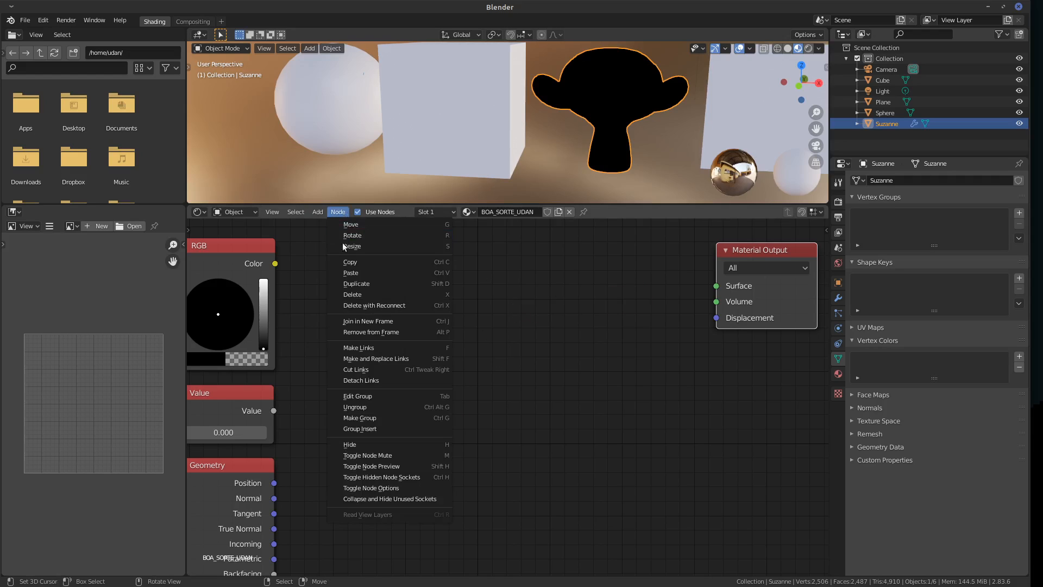
click(317, 214)
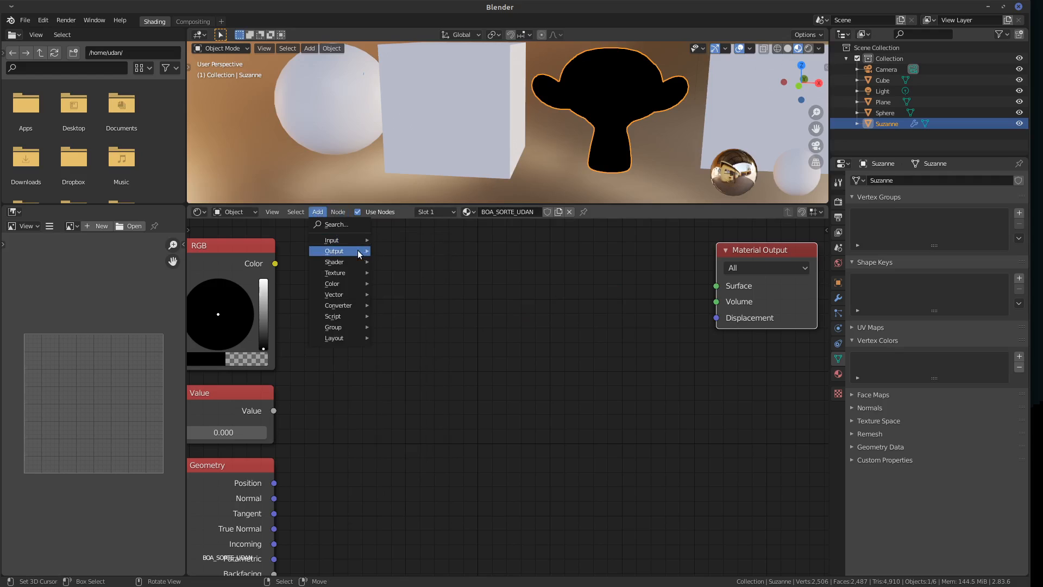
mouse_move(343, 241)
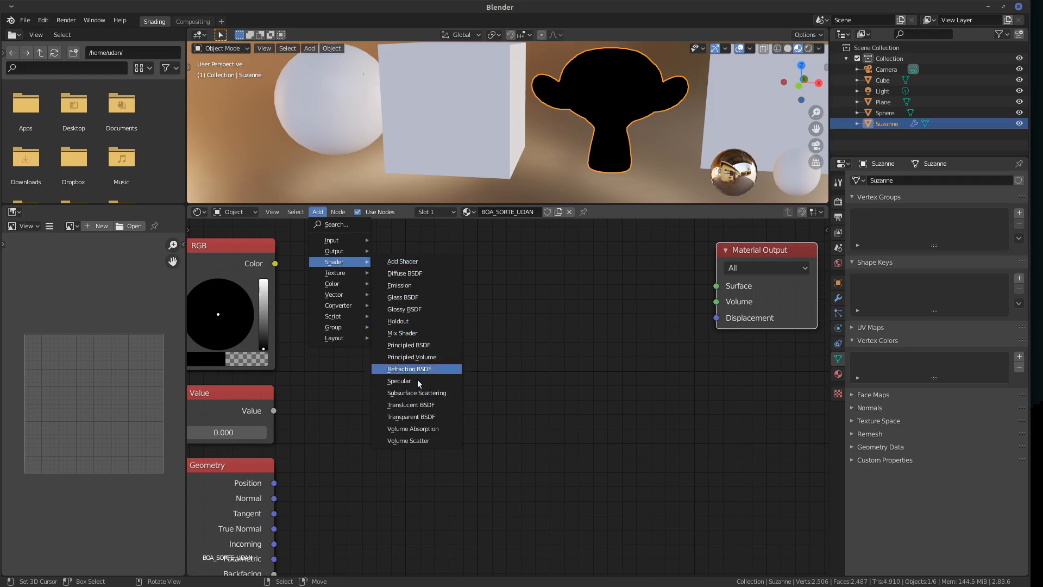
click(424, 262)
click(470, 323)
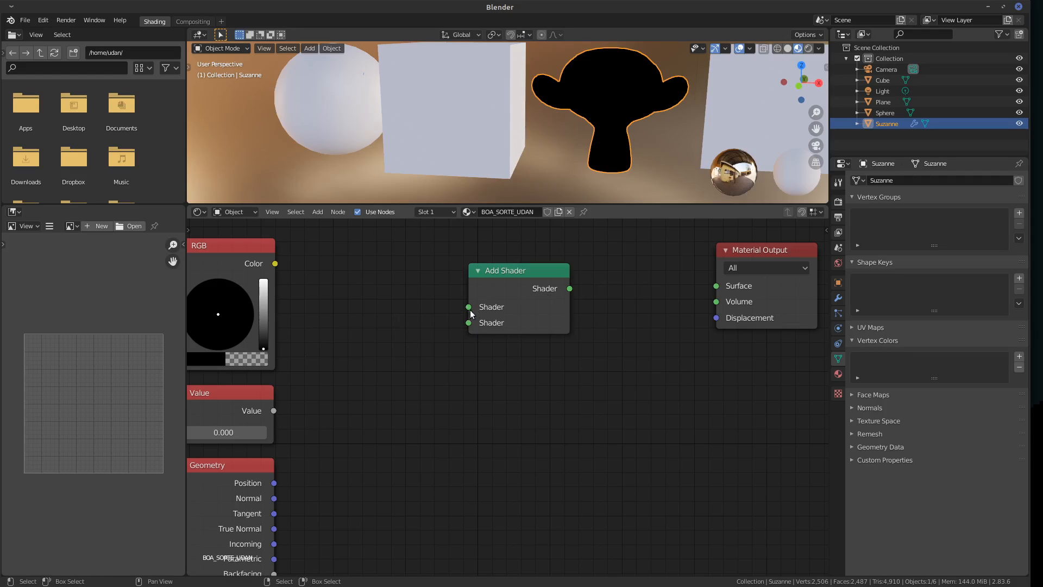
drag(468, 307, 521, 277)
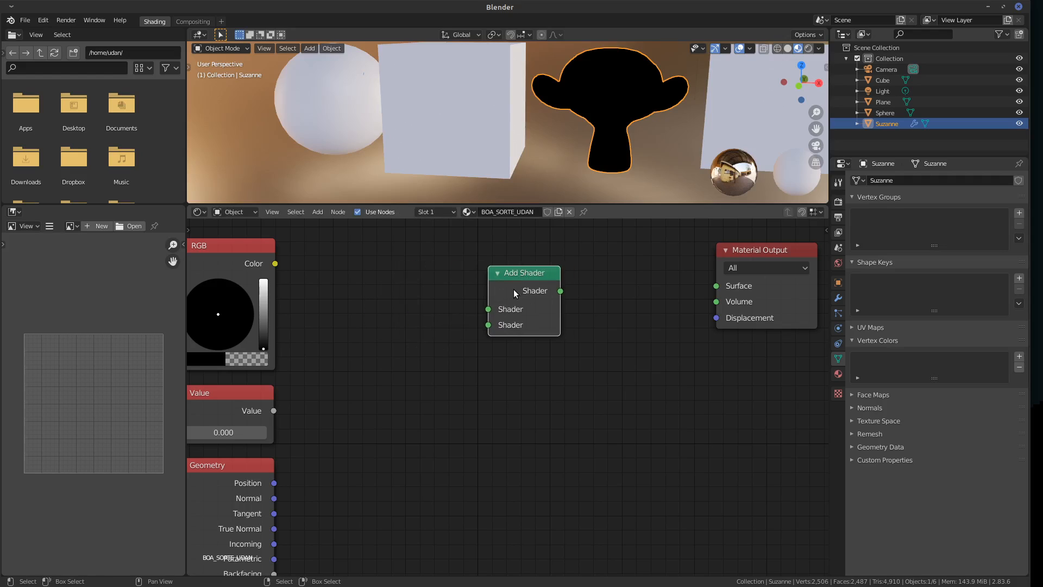
key(x)
Add an Emission shader node and connect its output to the Material Output's Surface.
click(318, 212)
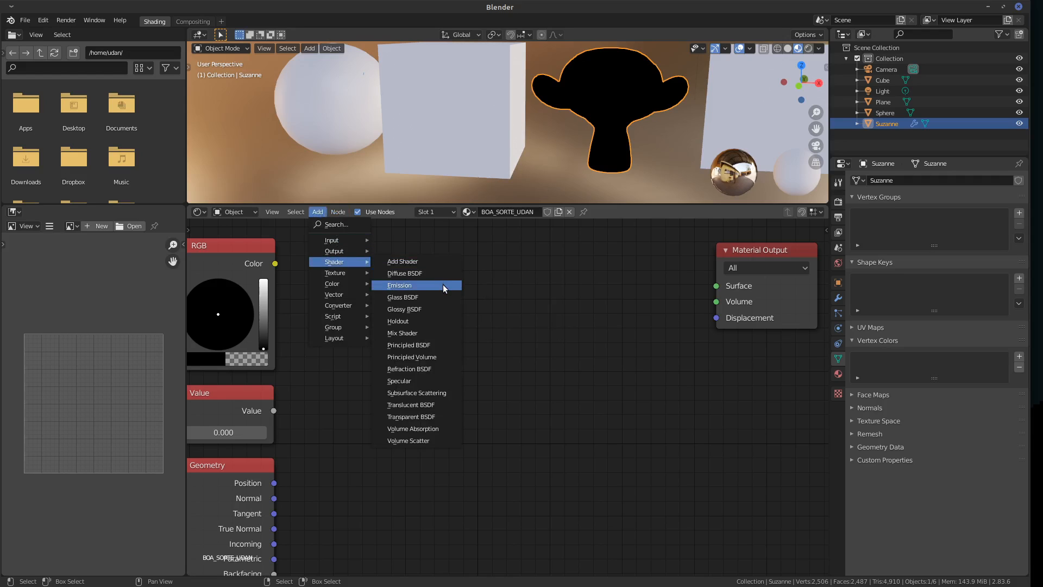
click(444, 286)
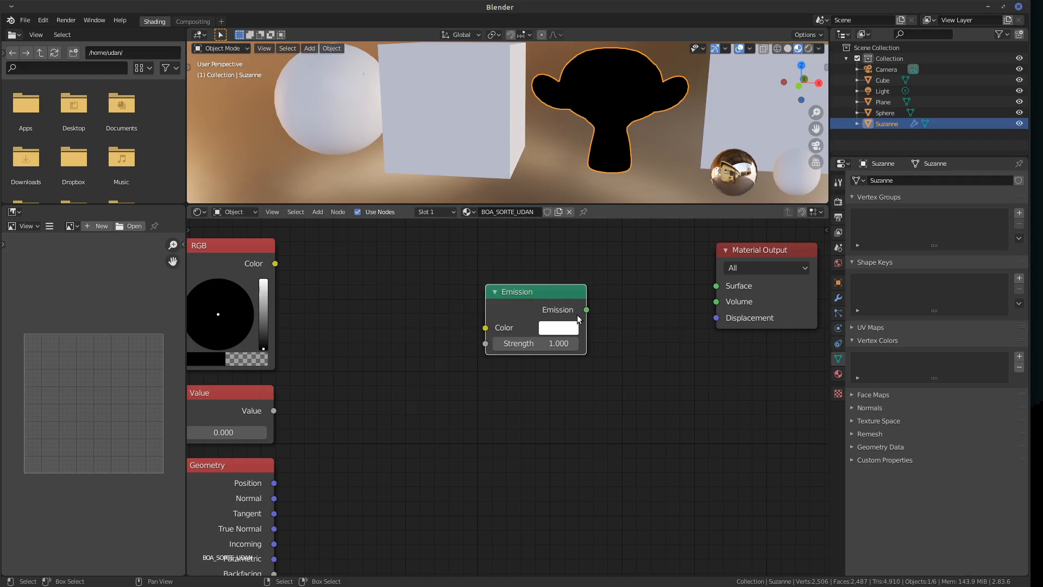
mouse_move(587, 310)
mouse_down()
mouse_move(605, 313)
mouse_move(592, 296)
mouse_move(715, 287)
mouse_up()
key(g)
click(590, 300)
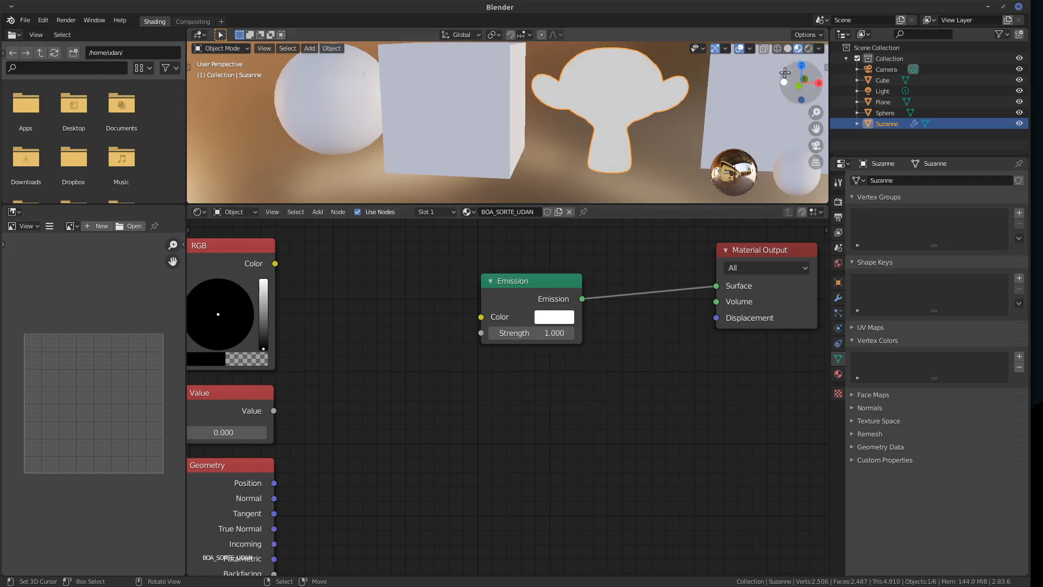
Display the viewport in rendered shading and set the render engine to Cycles.
click(808, 49)
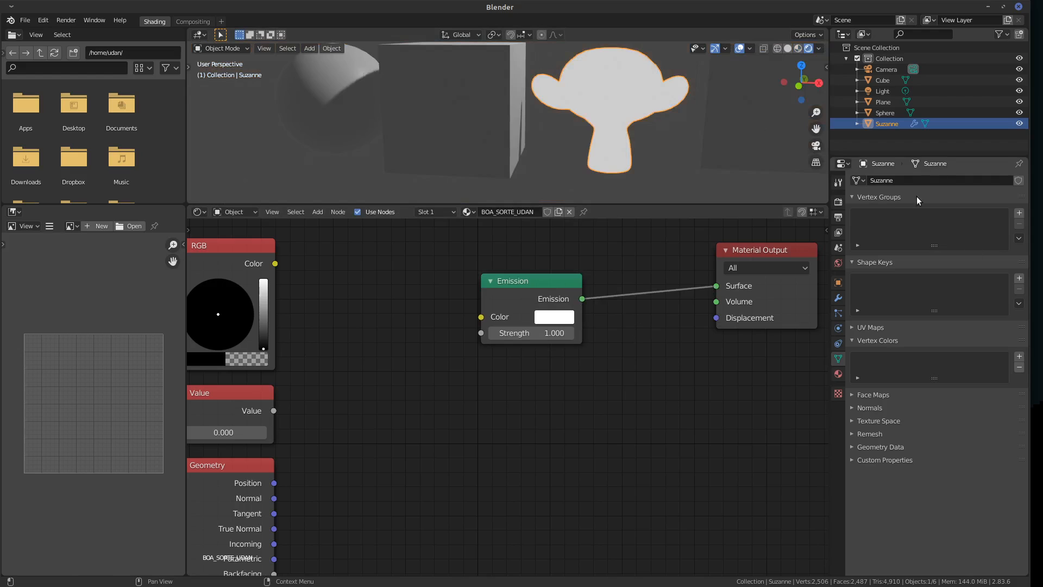
click(839, 202)
click(970, 180)
click(966, 217)
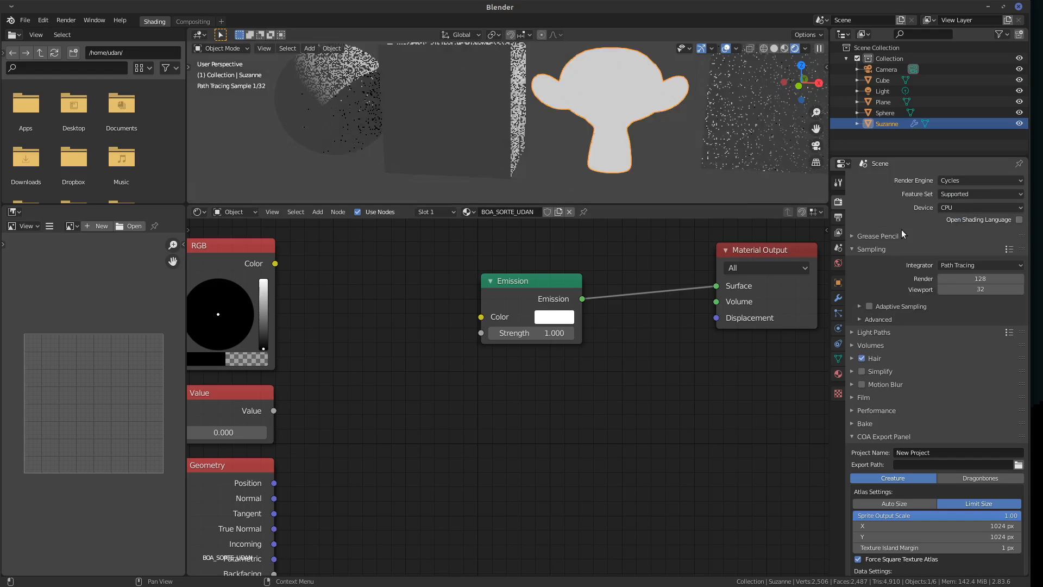
Hide the Light object and set the Emission node's strength to 7.300.
mouse_move(633, 369)
middle_down()
mouse_move(608, 373)
mouse_move(628, 378)
middle_up()
mouse_move(700, 138)
middle_down()
mouse_move(674, 146)
mouse_move(695, 175)
mouse_move(692, 158)
middle_up()
click(1020, 91)
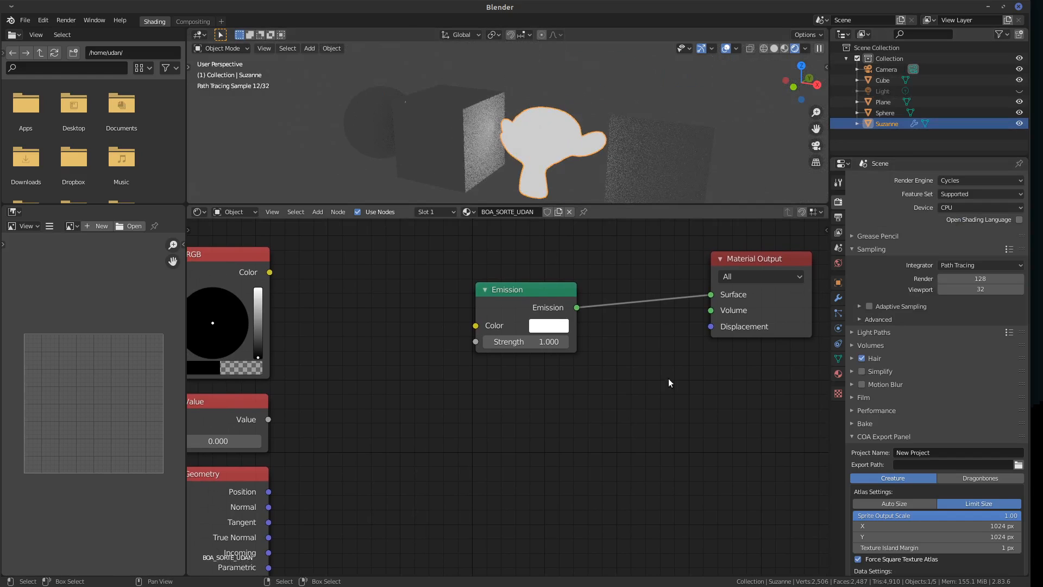
drag(547, 346, 568, 347)
drag(543, 306, 566, 301)
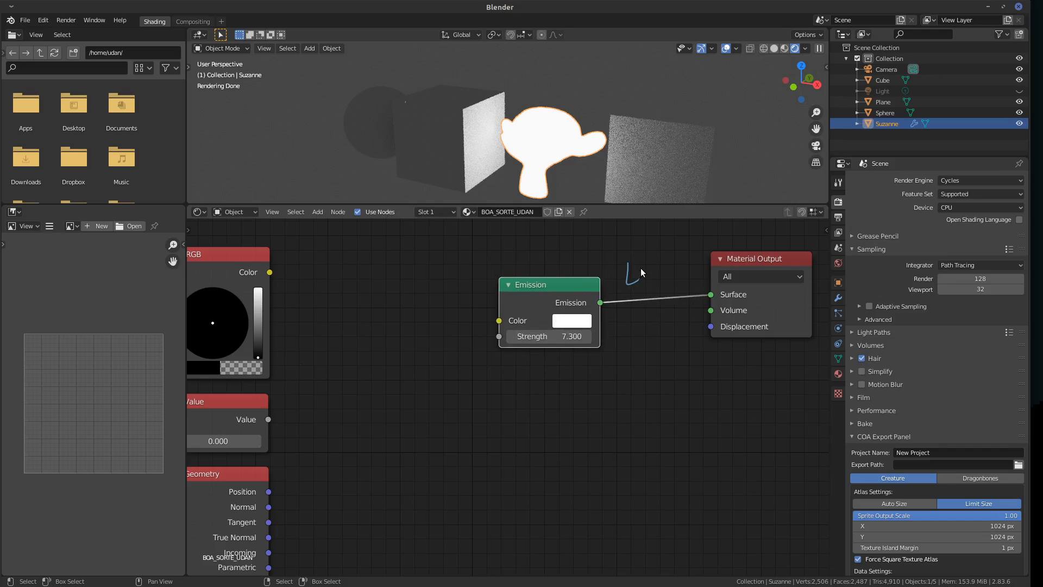
Sketch and erase a short note above the Emission link, and remove the Emission node with its connection.
mouse_move(642, 270)
mouse_down()
mouse_move(659, 270)
mouse_move(641, 249)
mouse_up()
mouse_move(570, 256)
mouse_down()
mouse_move(566, 283)
mouse_move(575, 265)
mouse_up()
drag(711, 294, 592, 298)
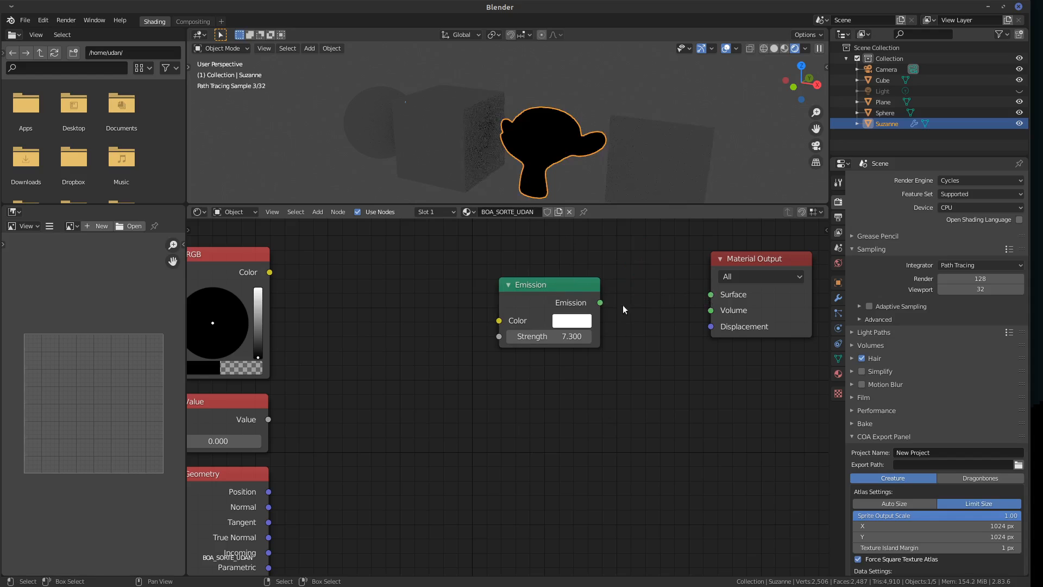
click(563, 295)
key(x)
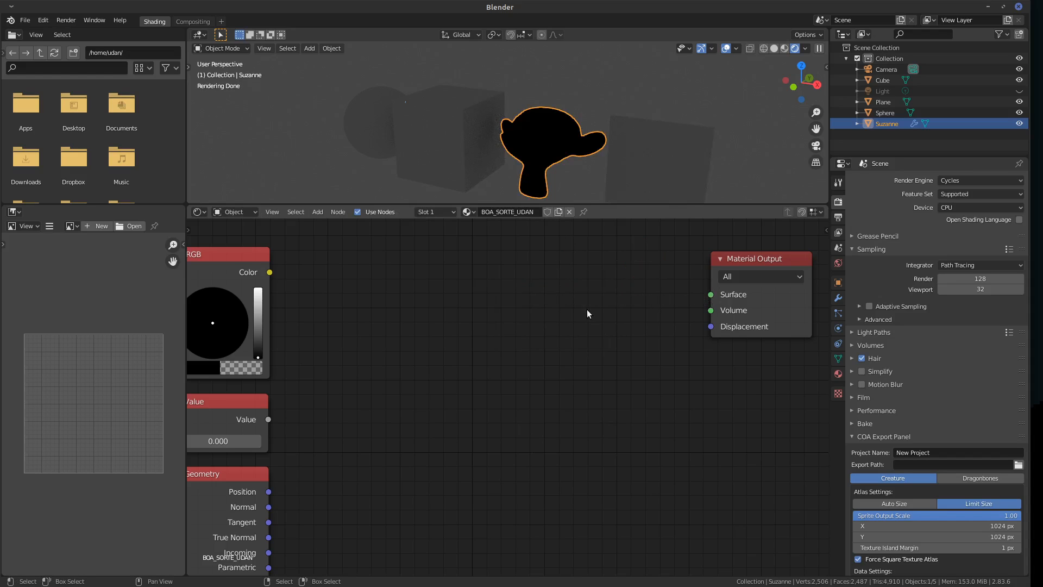
Add a Diffuse BSDF node and connect its BSDF output to the Material Output's Surface.
click(318, 213)
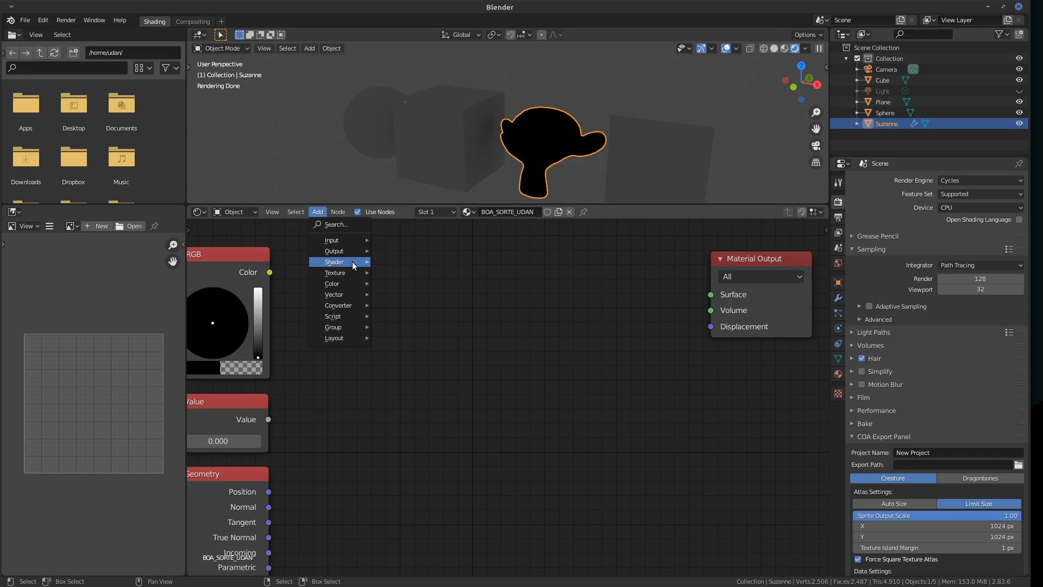
mouse_move(354, 265)
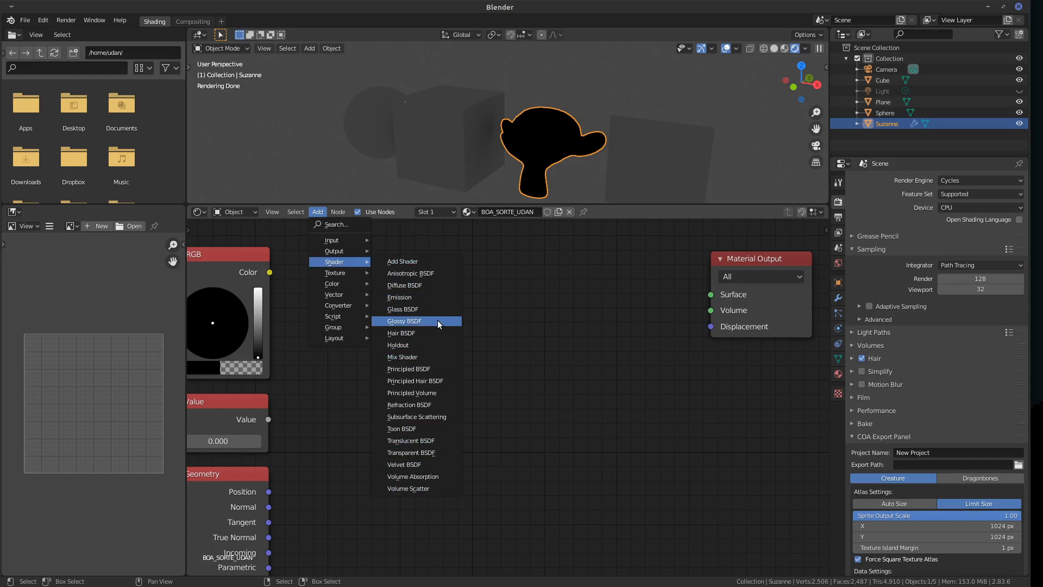
click(439, 284)
click(614, 262)
drag(626, 282, 710, 294)
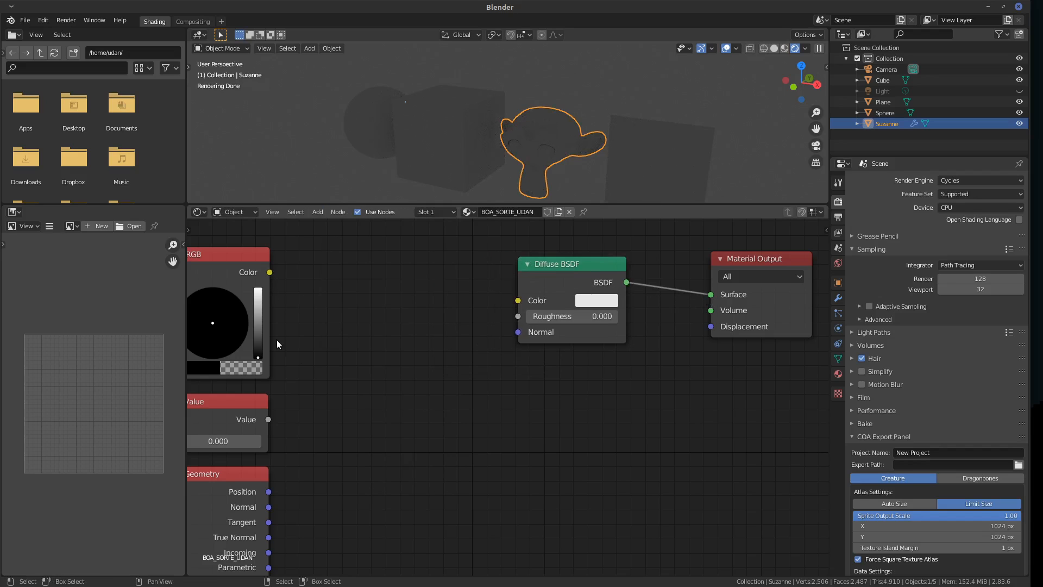
Make the Light object visible again and set the Diffuse BSDF color to a yellow-orange.
click(598, 301)
click(633, 129)
click(614, 159)
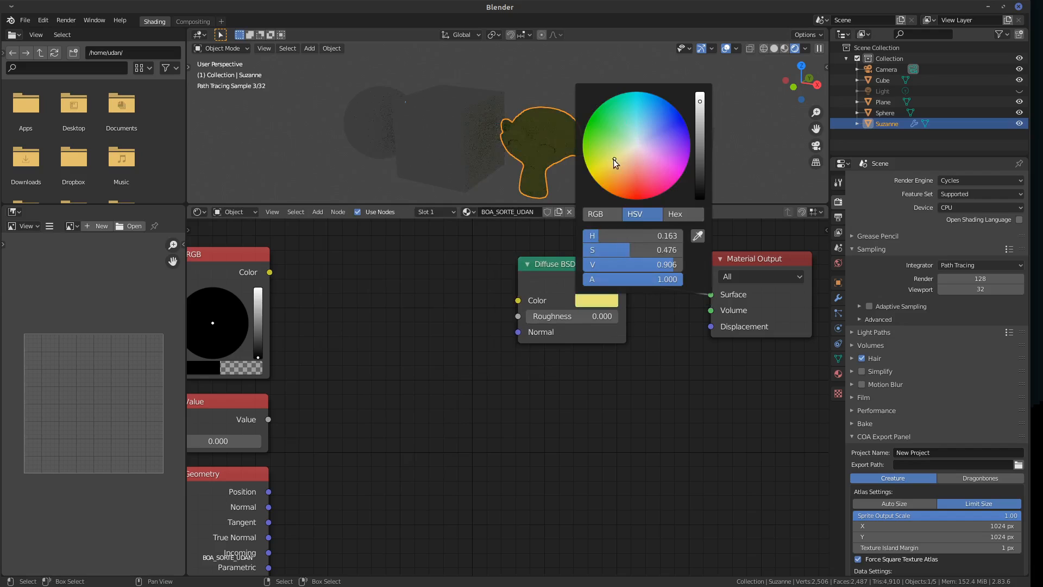
click(1014, 91)
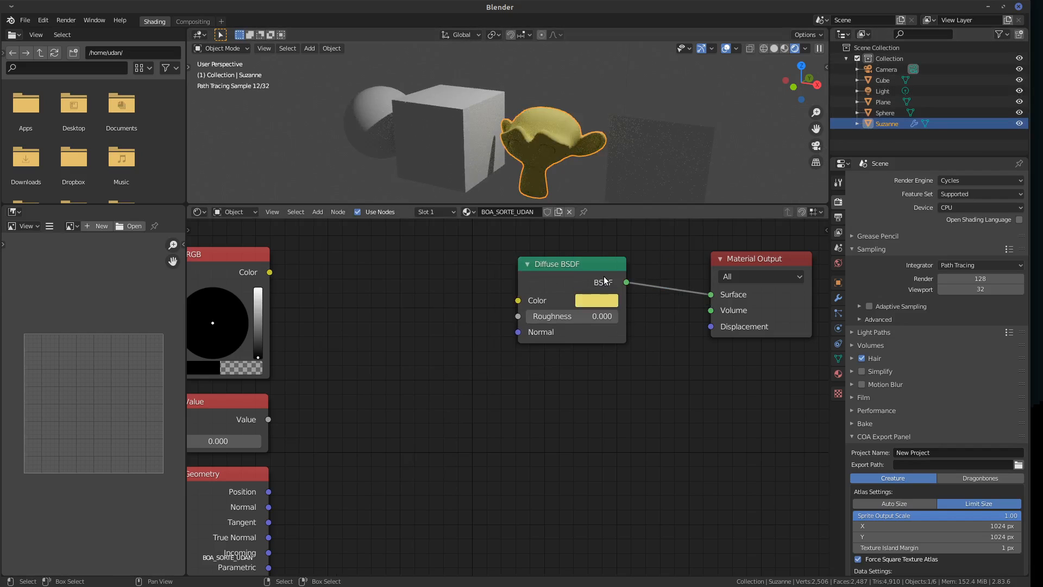
click(597, 300)
click(638, 180)
click(611, 171)
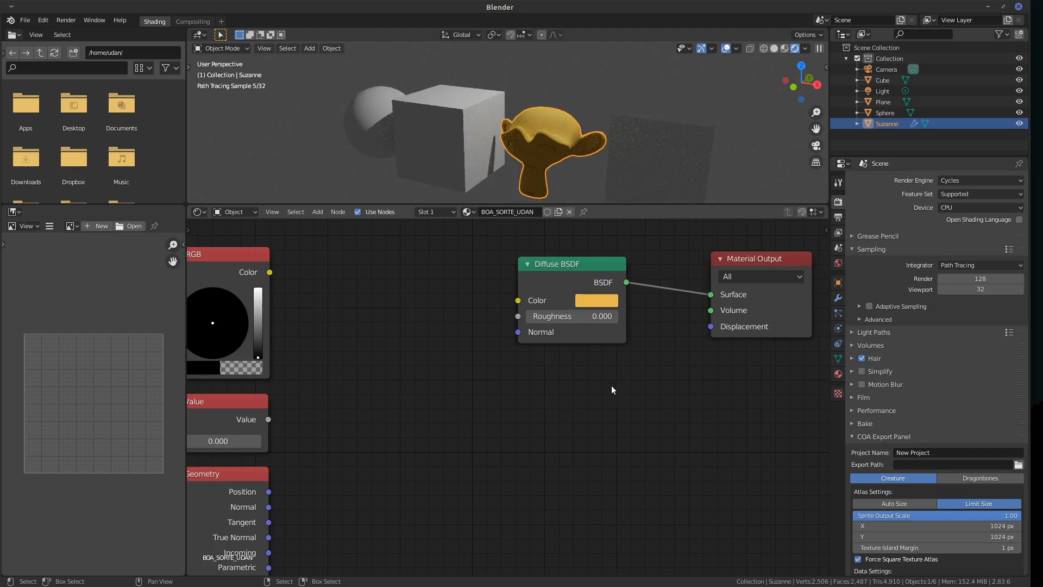
Replace the Diffuse BSDF node with a Principled BSDF node placed before the Material Output.
click(572, 266)
key(x)
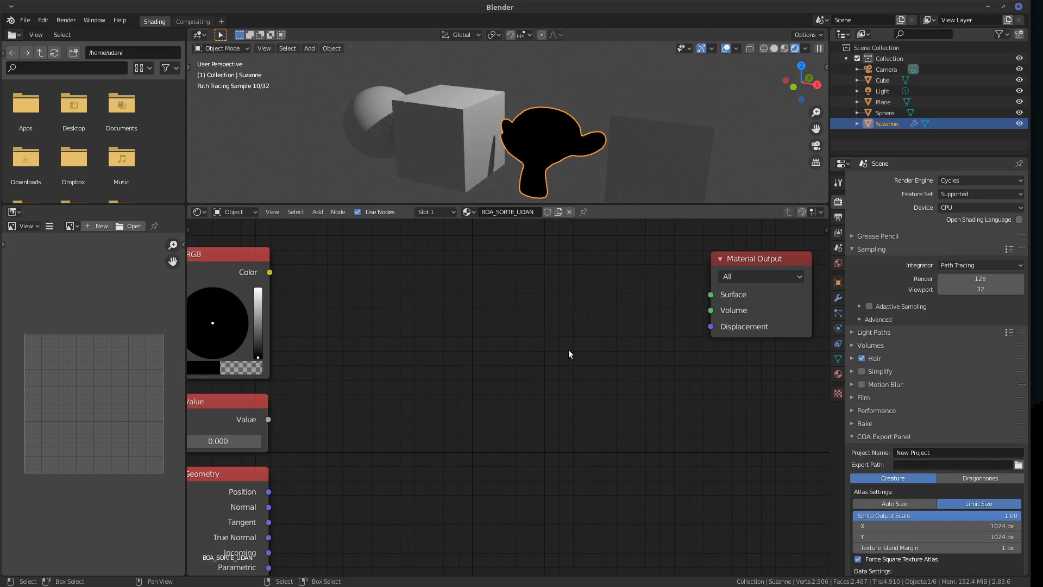
click(338, 212)
click(318, 212)
click(314, 213)
mouse_move(347, 259)
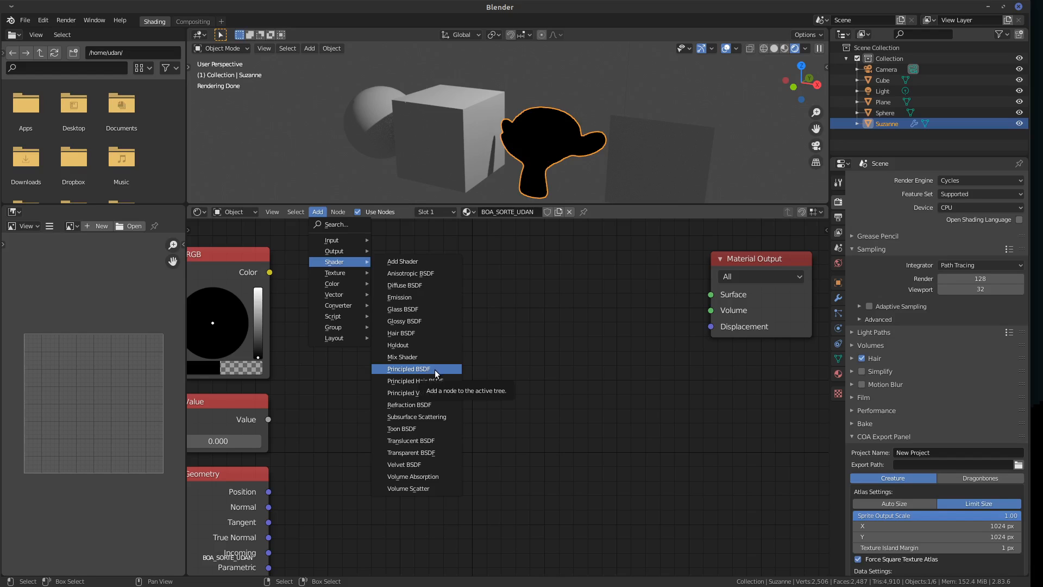
click(434, 370)
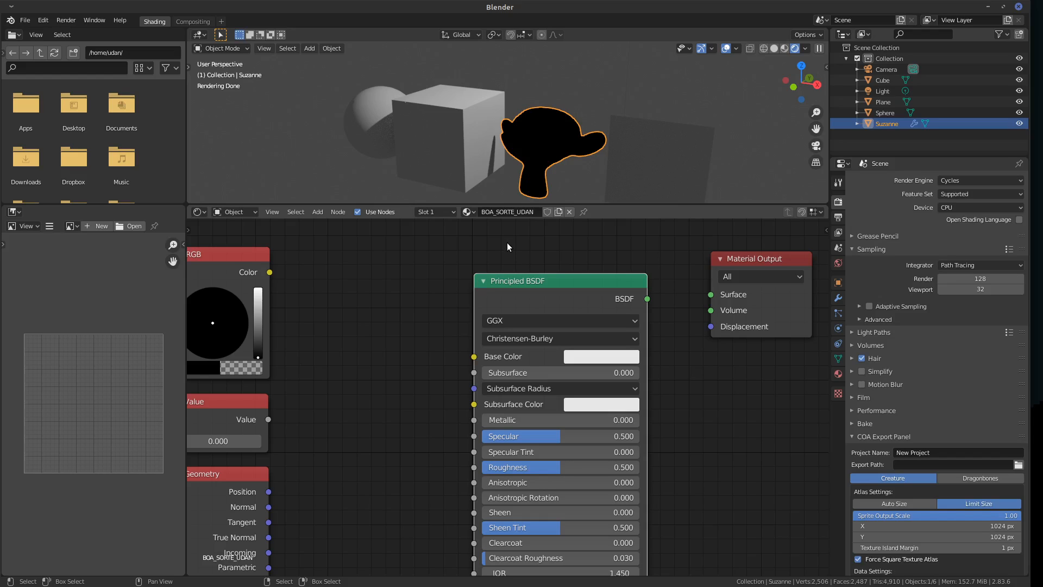
Handwrite the annotations "PBR" above the Principled BSDF node and "PHYSICALLY" beside it.
drag(518, 234, 518, 257)
mouse_move(518, 234)
mouse_down()
mouse_move(520, 256)
mouse_move(541, 235)
mouse_up()
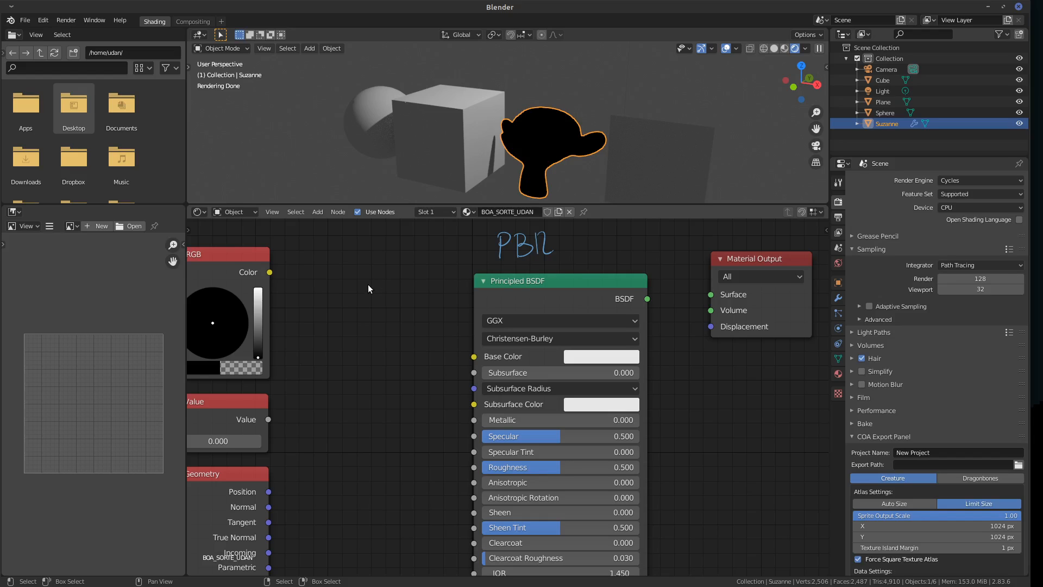
mouse_move(352, 288)
mouse_down()
mouse_move(357, 321)
mouse_move(361, 303)
mouse_up()
drag(368, 288, 370, 313)
drag(368, 304, 380, 302)
drag(379, 294, 383, 308)
drag(428, 293, 440, 290)
drag(432, 283, 446, 290)
drag(451, 270, 464, 302)
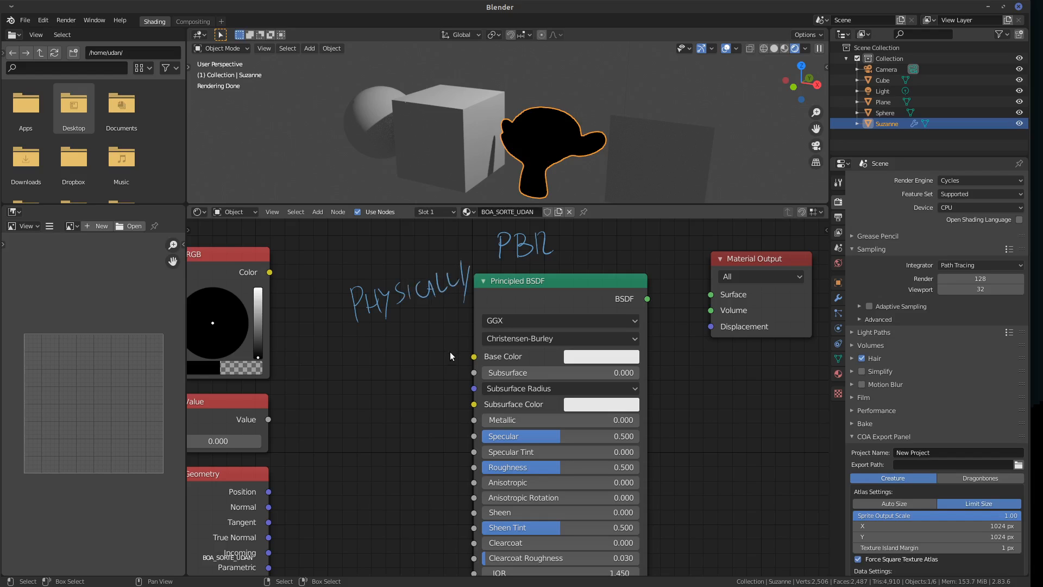
Replace the handwritten "PHYSICALLY" annotation beside the Principled BSDF node with "BASED", and erase all handwriting on that side.
mouse_move(354, 318)
ctrl+mouse_down()
mouse_move(470, 272)
mouse_move(397, 286)
mouse_move(379, 322)
mouse_move(424, 313)
ctrl+mouse_up()
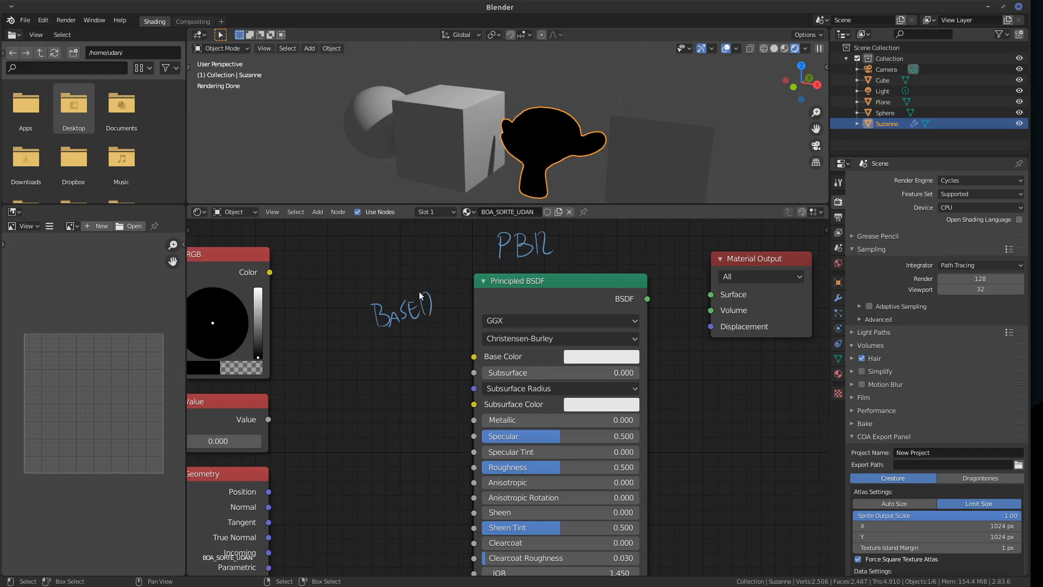
right_drag(375, 315, 428, 291)
mouse_move(376, 340)
mouse_down()
mouse_move(383, 326)
mouse_move(417, 325)
mouse_up()
mouse_move(421, 314)
mouse_down()
mouse_move(441, 319)
mouse_move(454, 300)
mouse_up()
right_drag(454, 300, 357, 345)
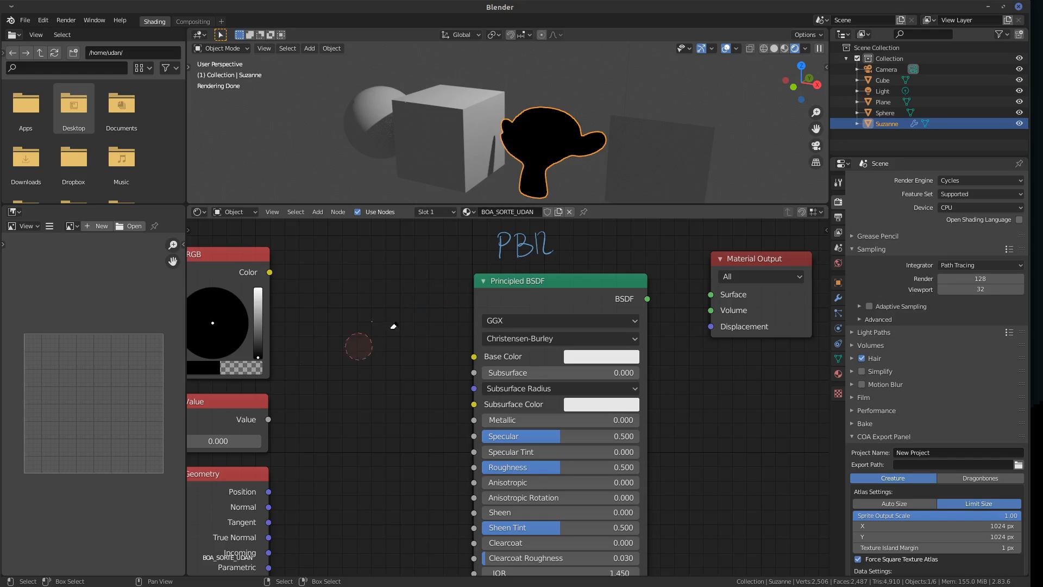
right_click(370, 321)
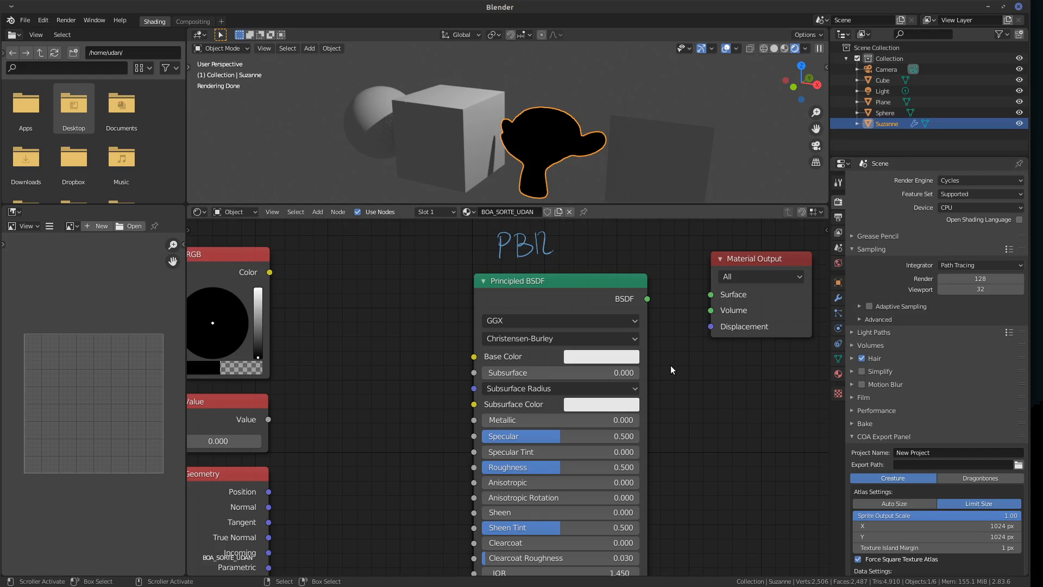
Rewrite the "PBR" annotation above the Principled BSDF node and handwrite "NPR" beside it.
drag(528, 232, 481, 262)
mouse_move(531, 262)
right_down()
mouse_move(485, 240)
mouse_move(519, 242)
mouse_move(478, 258)
right_up()
mouse_move(492, 264)
mouse_down()
mouse_move(497, 244)
mouse_move(510, 248)
mouse_move(505, 260)
mouse_move(603, 234)
mouse_move(643, 245)
mouse_up()
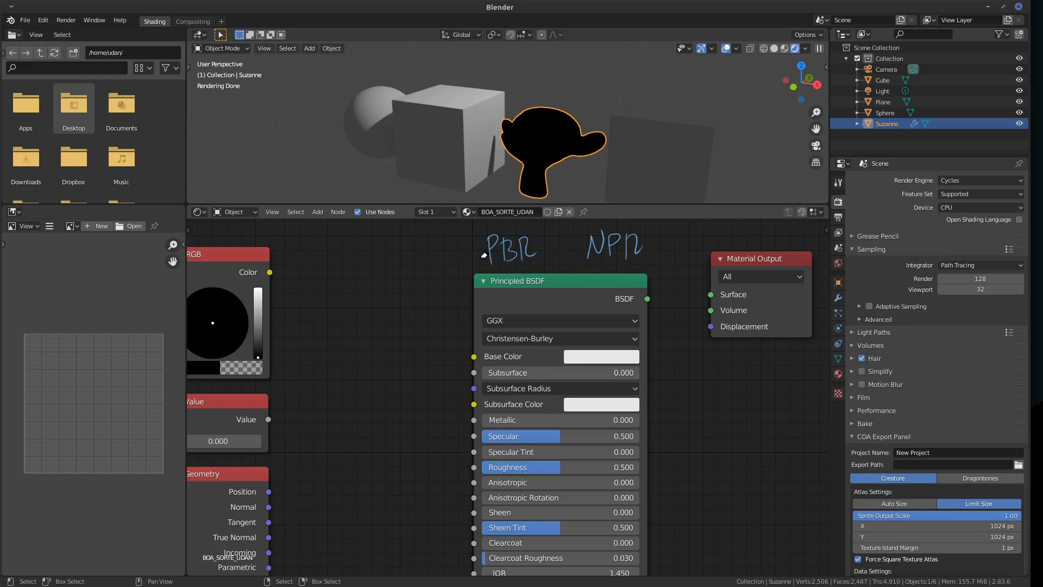
Undo the "PBR" and "NPR" annotation strokes above the Principled BSDF node.
key(ctrl+z)
key(ctrl+z)
key(ctrl+z)
key(ctrl+z)
key(ctrl+z)
key(ctrl+z)
key(ctrl+z)
key(ctrl+z)
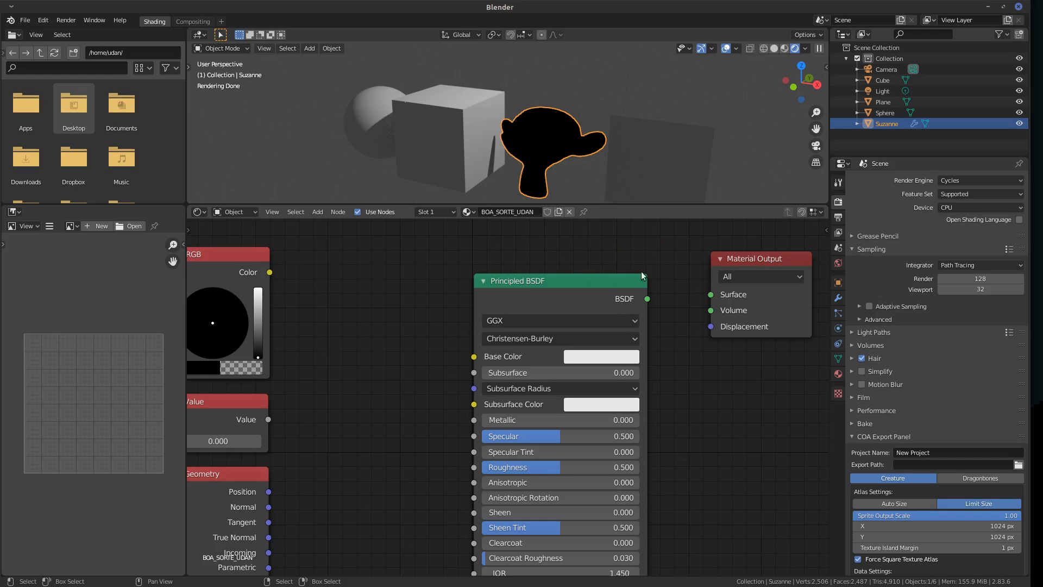
Move the Principled BSDF node up and slightly left, and briefly handwrite and erase a note below the Material Output node.
drag(591, 285, 589, 256)
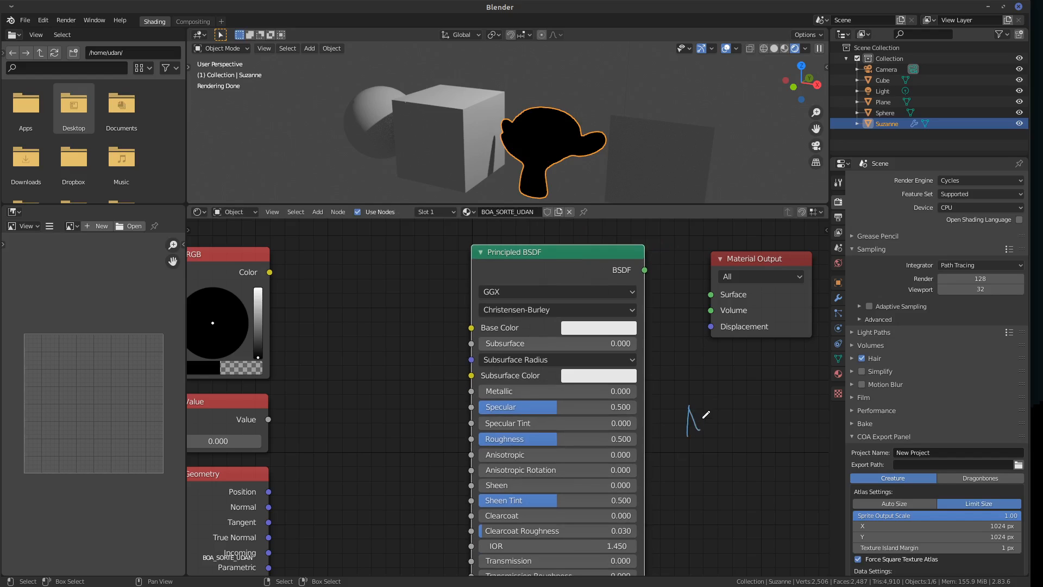
mouse_move(701, 434)
mouse_down()
mouse_move(703, 423)
mouse_move(740, 427)
mouse_up()
drag(682, 390, 747, 391)
drag(748, 408, 728, 412)
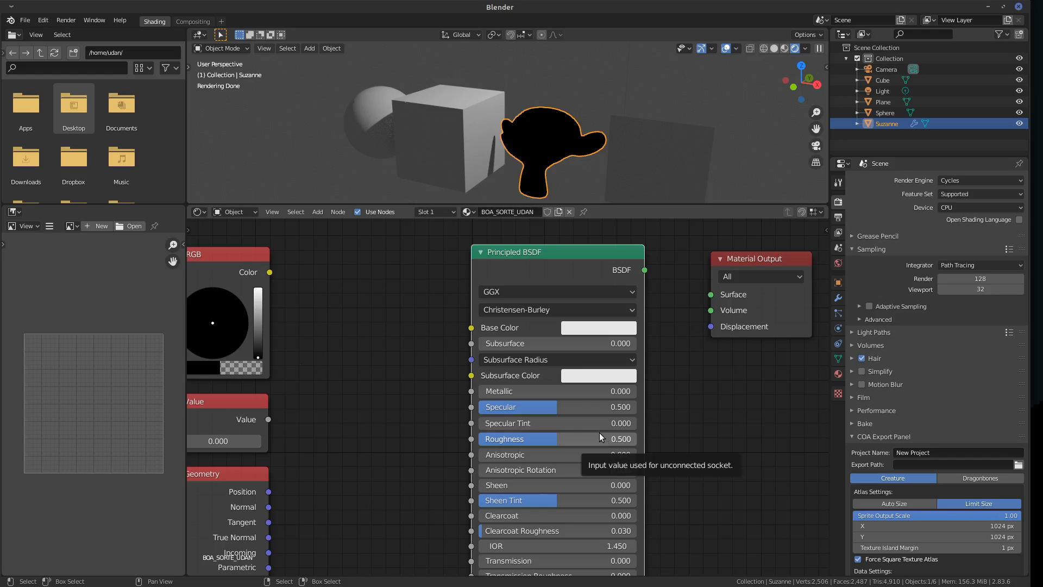
drag(570, 250, 556, 250)
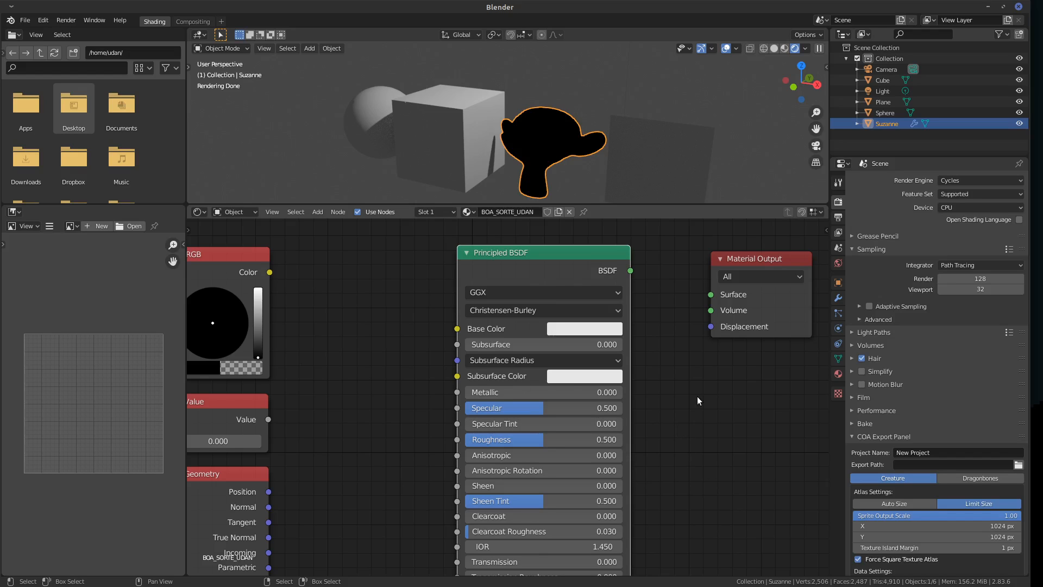
Sketch a box with two input arrows and one output arrow, and a second box with one input arrow, above the nodes.
scroll(641, 356, down, 3)
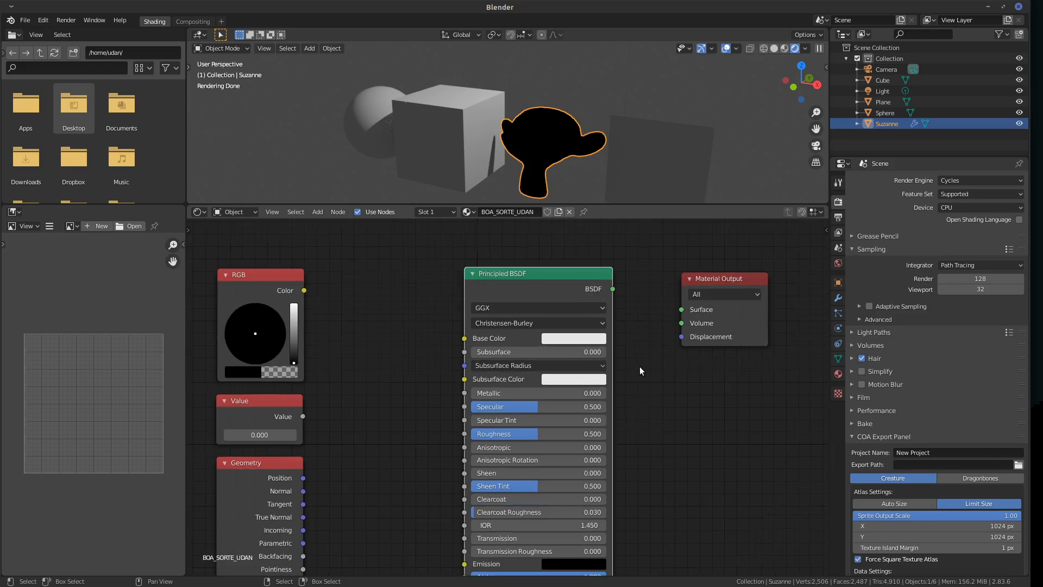
middle_drag(634, 421, 628, 482)
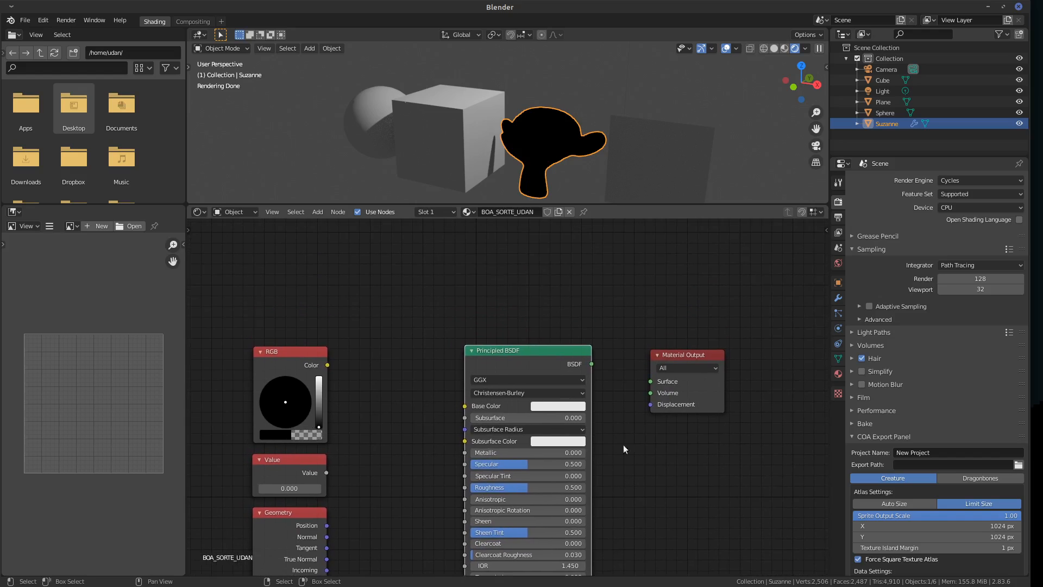
mouse_move(516, 291)
mouse_down()
mouse_move(555, 242)
mouse_move(562, 288)
mouse_up()
mouse_move(512, 290)
mouse_down()
mouse_move(491, 272)
mouse_move(488, 299)
mouse_up()
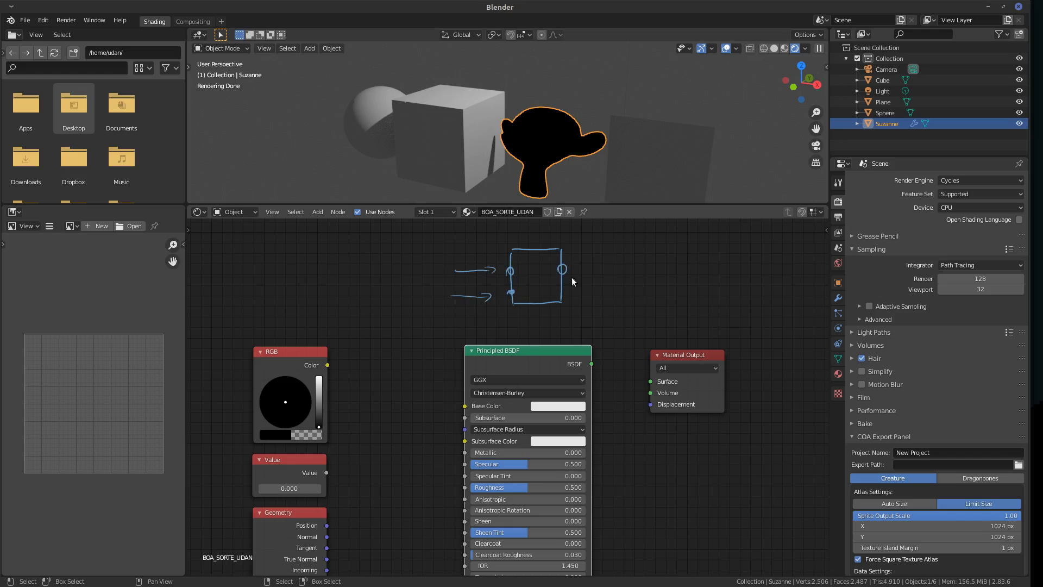
drag(573, 269, 586, 273)
drag(580, 264, 595, 268)
mouse_move(683, 250)
mouse_down()
mouse_move(726, 240)
mouse_move(685, 270)
mouse_up()
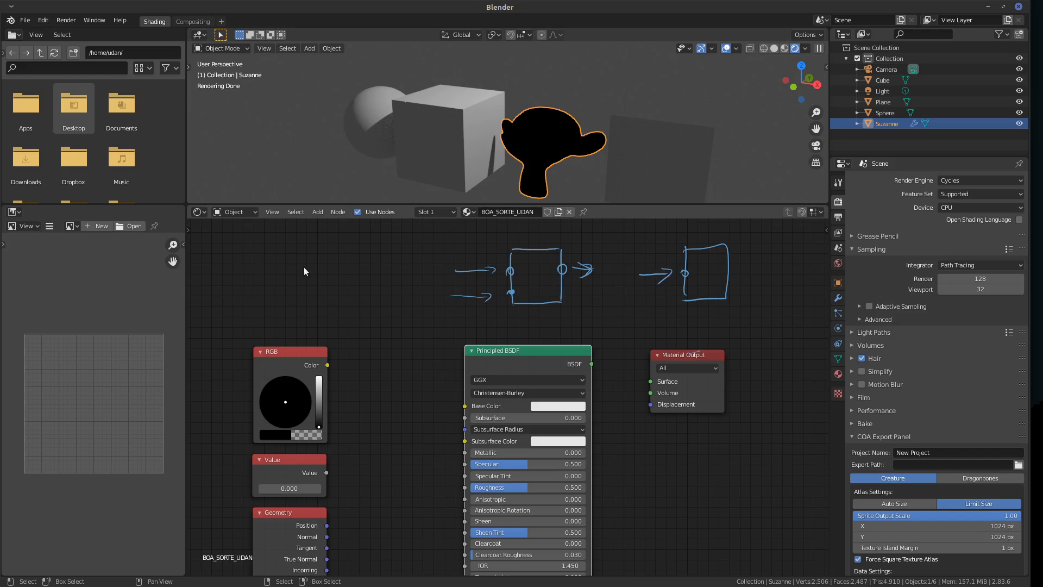
Sketch a third box with an outgoing arrow above the RGB node, and erase the whole node diagram.
mouse_move(253, 252)
mouse_down()
mouse_move(266, 314)
mouse_move(255, 312)
mouse_up()
drag(291, 272, 332, 281)
mouse_move(294, 252)
ctrl+mouse_down()
mouse_move(305, 298)
mouse_move(265, 295)
mouse_move(281, 305)
mouse_move(333, 270)
mouse_move(553, 297)
mouse_move(601, 269)
mouse_move(530, 287)
ctrl+mouse_up()
mouse_move(641, 274)
ctrl+mouse_down()
mouse_move(731, 272)
mouse_move(690, 254)
mouse_move(723, 276)
ctrl+mouse_up()
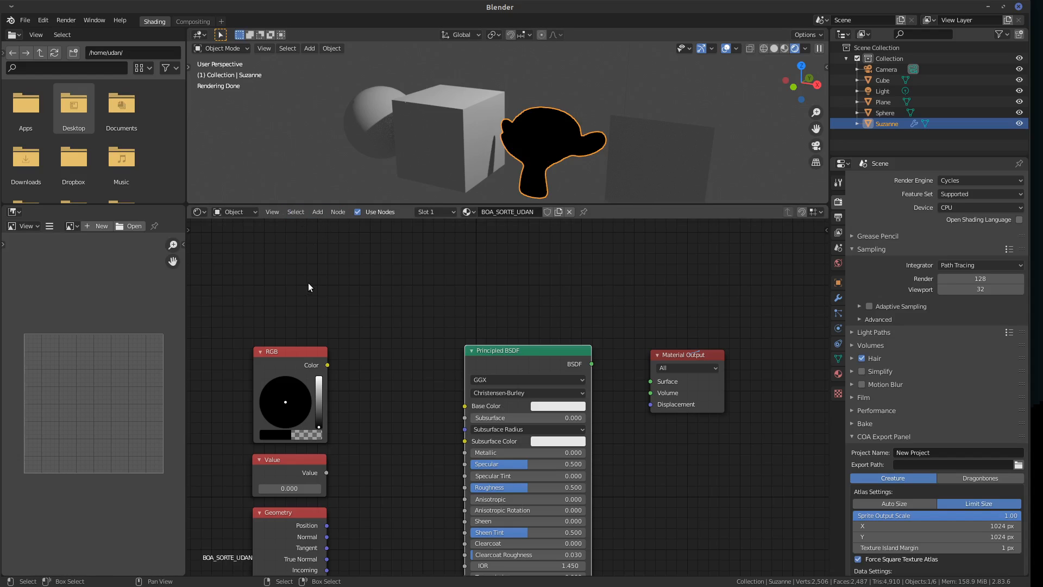
Add a Hair BSDF shader node above the RGB node and delete it again.
click(318, 212)
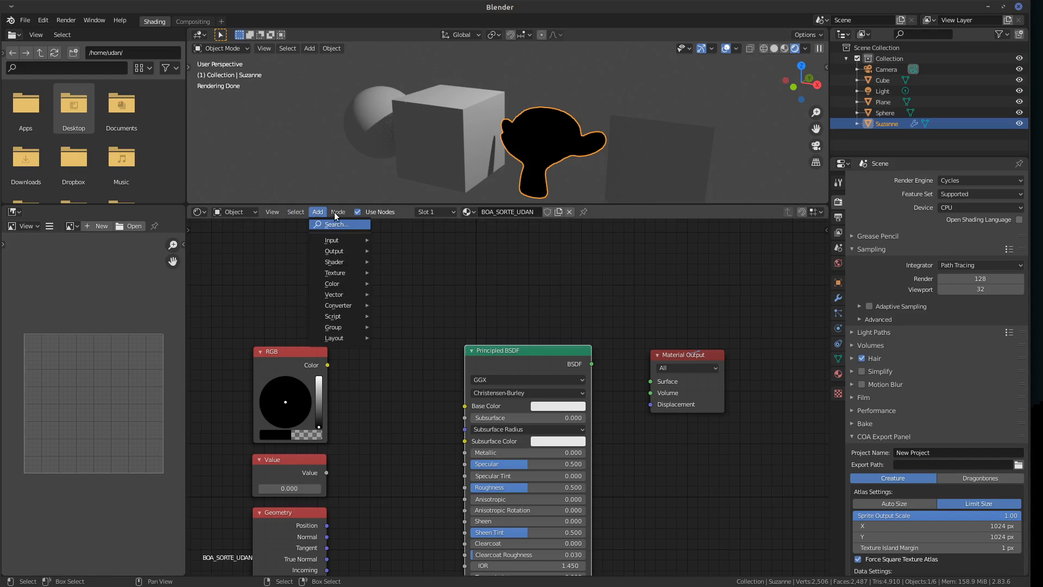
click(337, 212)
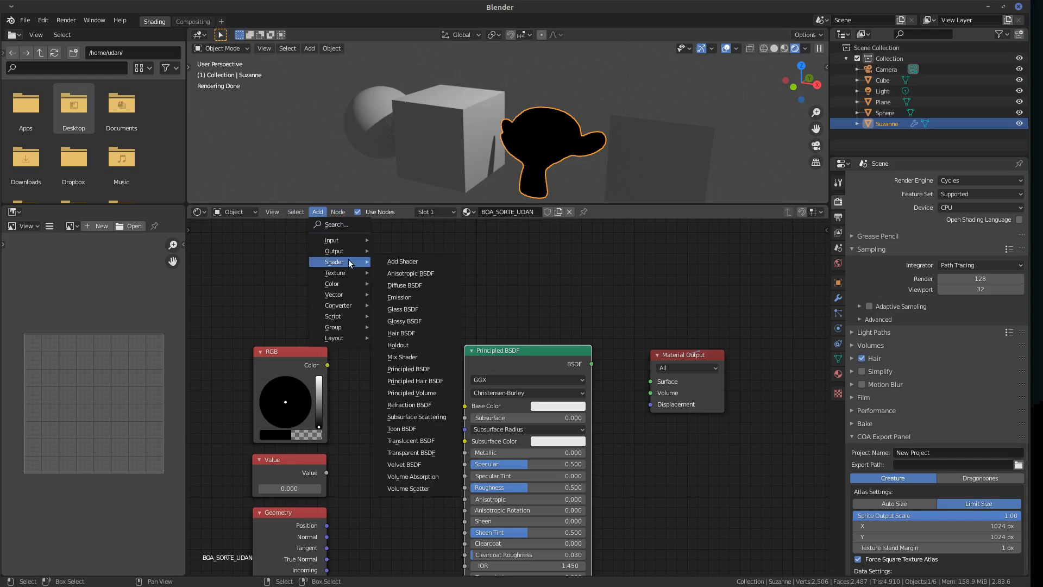
click(318, 212)
mouse_move(341, 261)
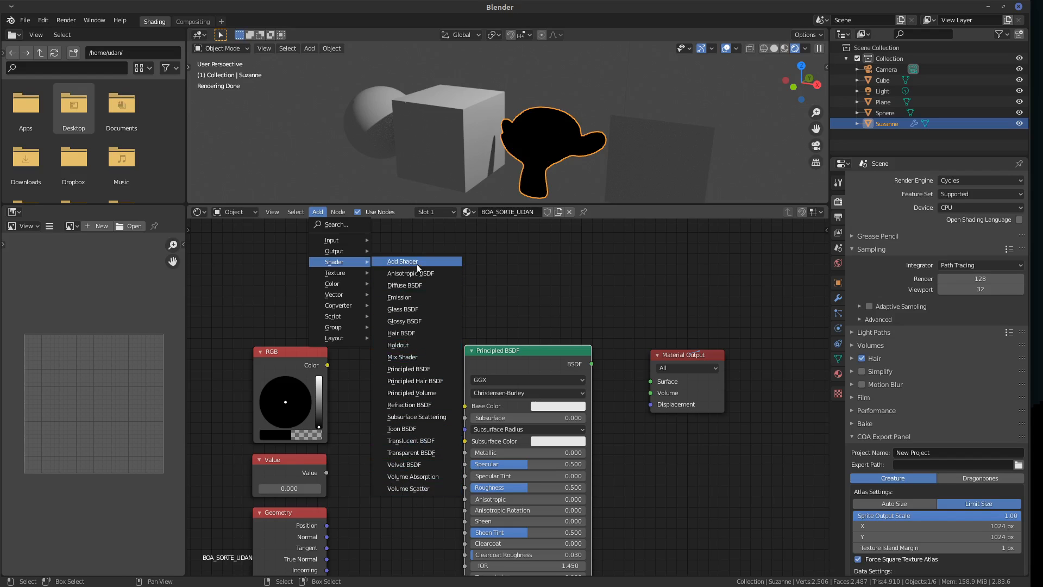
click(415, 333)
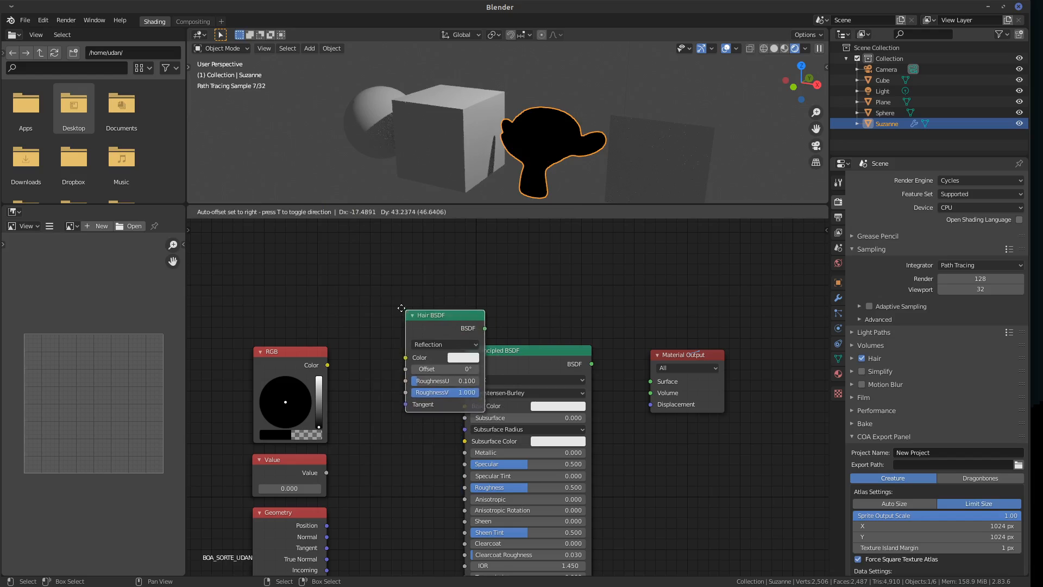
click(343, 262)
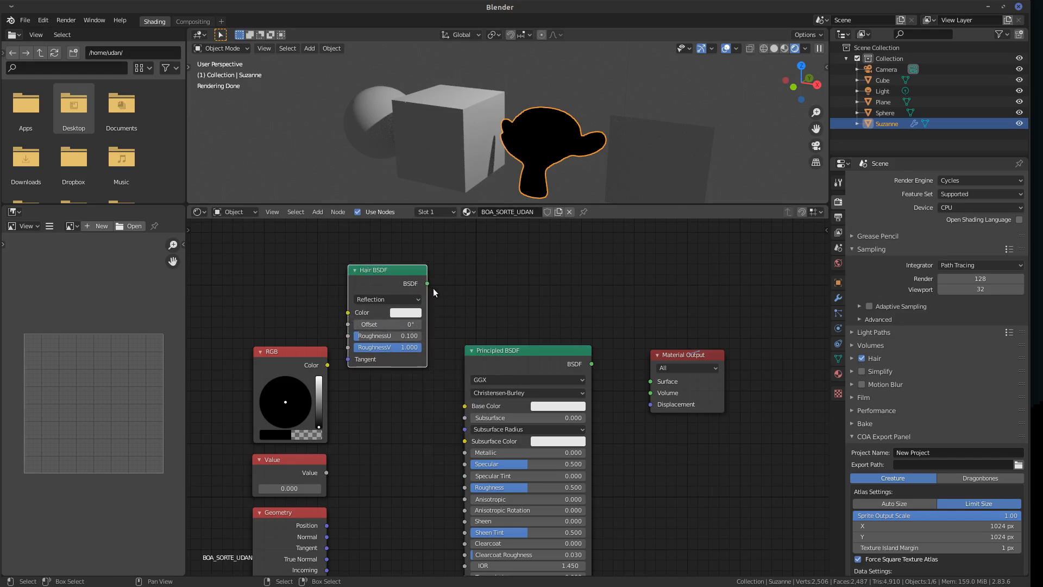
drag(427, 284, 366, 397)
drag(364, 282, 385, 284)
key(x)
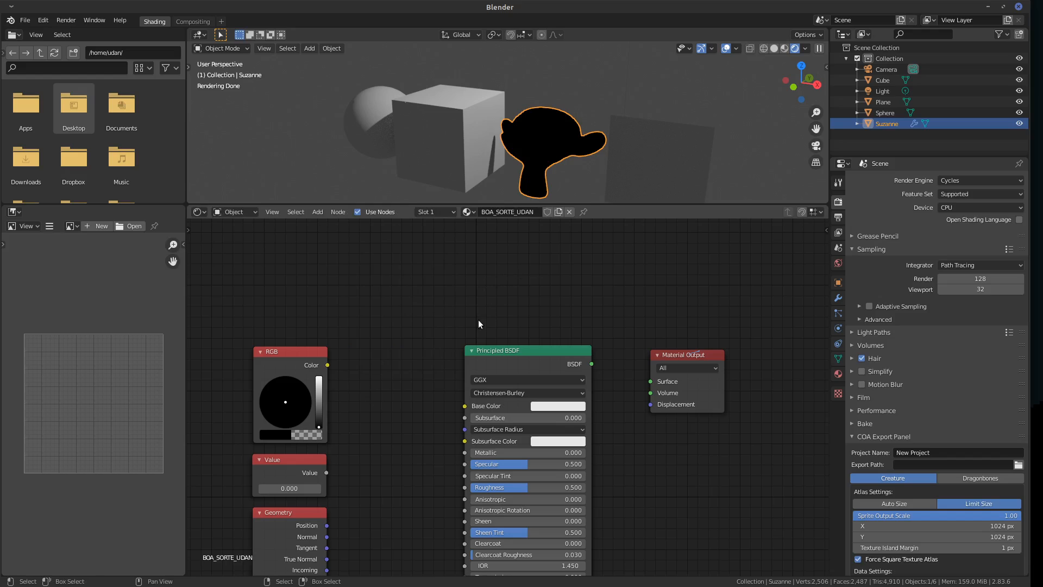
Handwrite "SHADER" above the Principled BSDF node and mark its header, its BSDF output and the Material Output's Surface input.
mouse_move(486, 307)
mouse_down()
mouse_move(473, 330)
mouse_move(564, 308)
mouse_up()
mouse_move(593, 364)
mouse_down()
mouse_move(616, 358)
mouse_move(589, 361)
mouse_up()
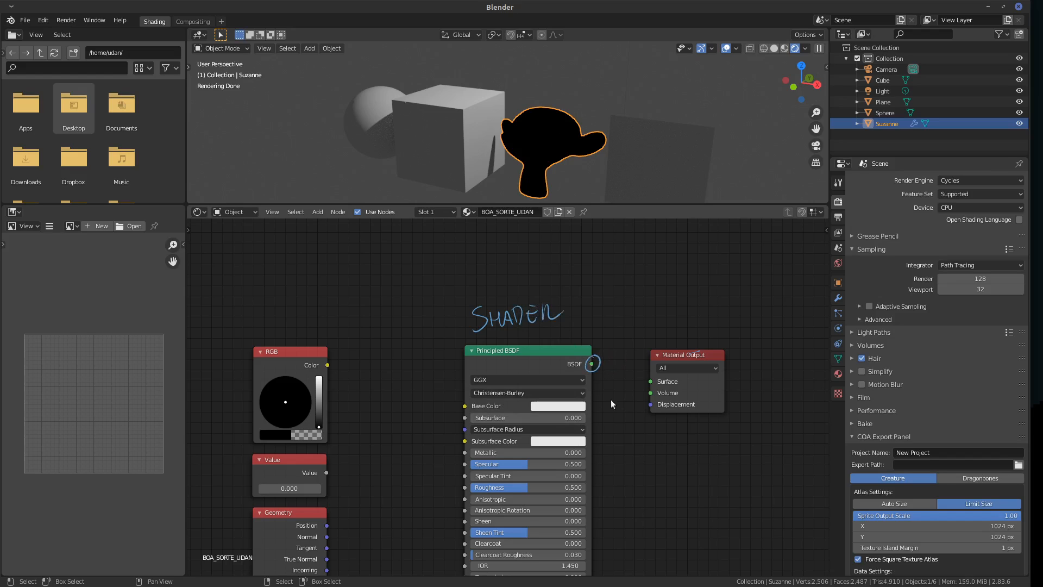
drag(656, 375, 654, 374)
middle_drag(628, 454, 639, 410)
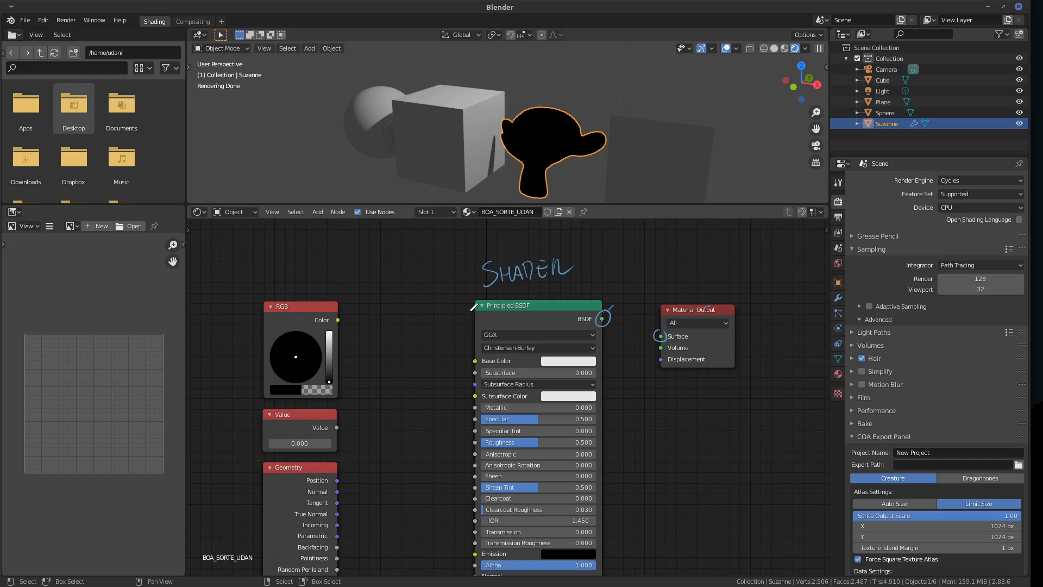
drag(570, 311, 578, 311)
mouse_move(481, 293)
mouse_down()
mouse_move(470, 315)
mouse_move(584, 292)
mouse_up()
Add a Mix Shader node below the Material Output node and delete it again.
click(318, 212)
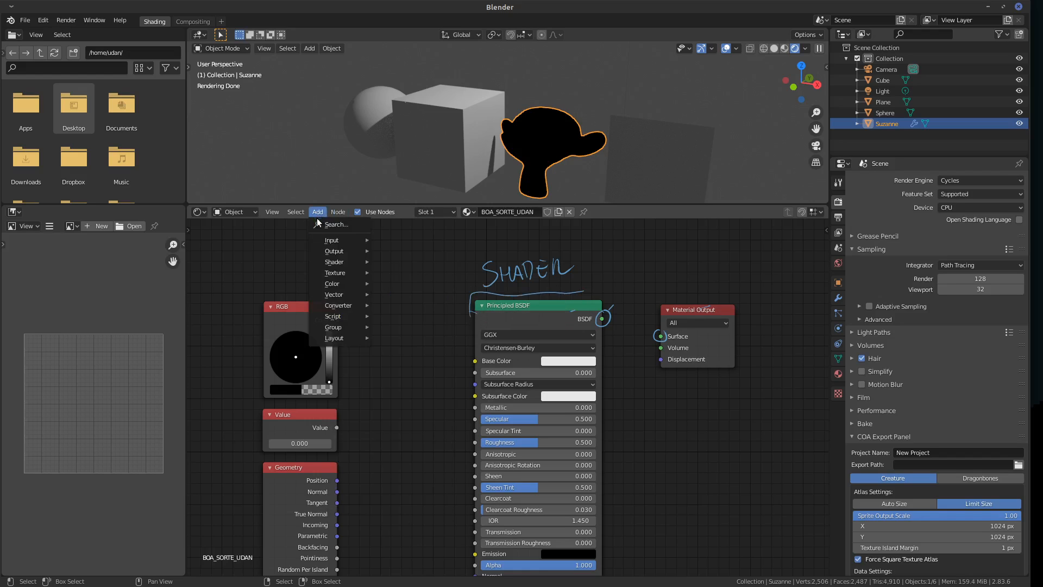
mouse_move(342, 263)
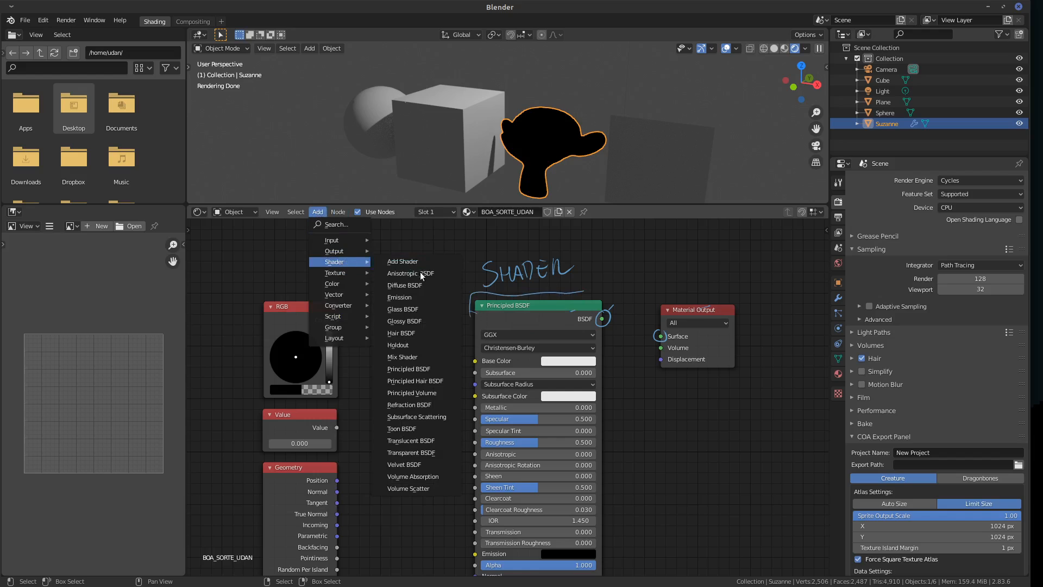
click(409, 359)
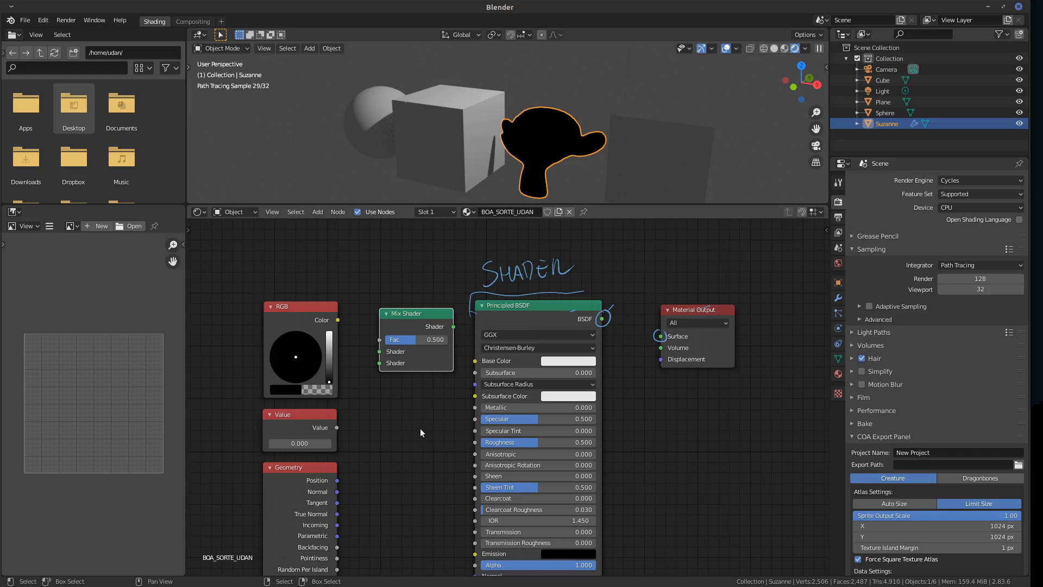
click(717, 444)
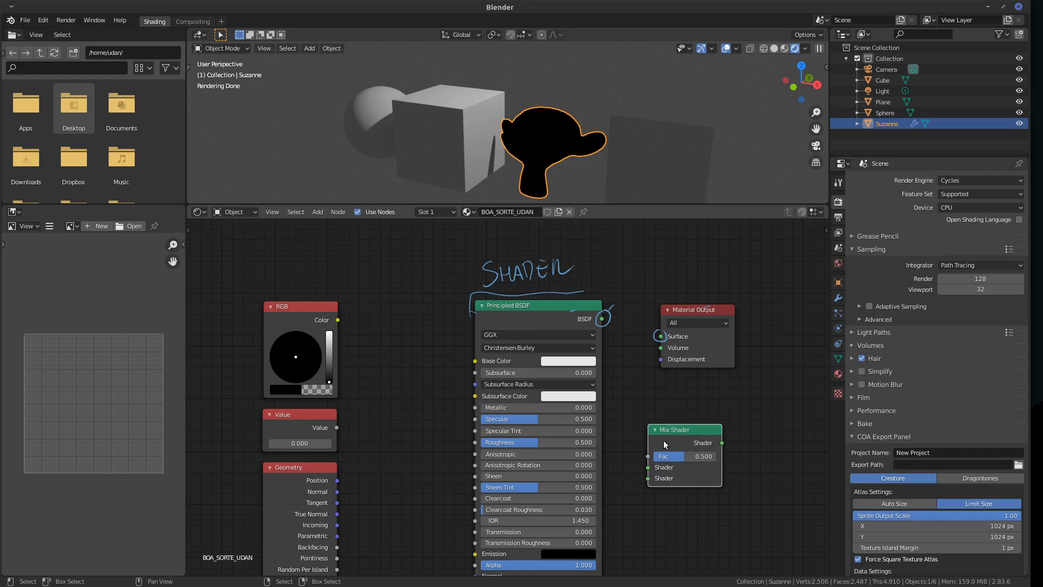
drag(683, 437, 680, 411)
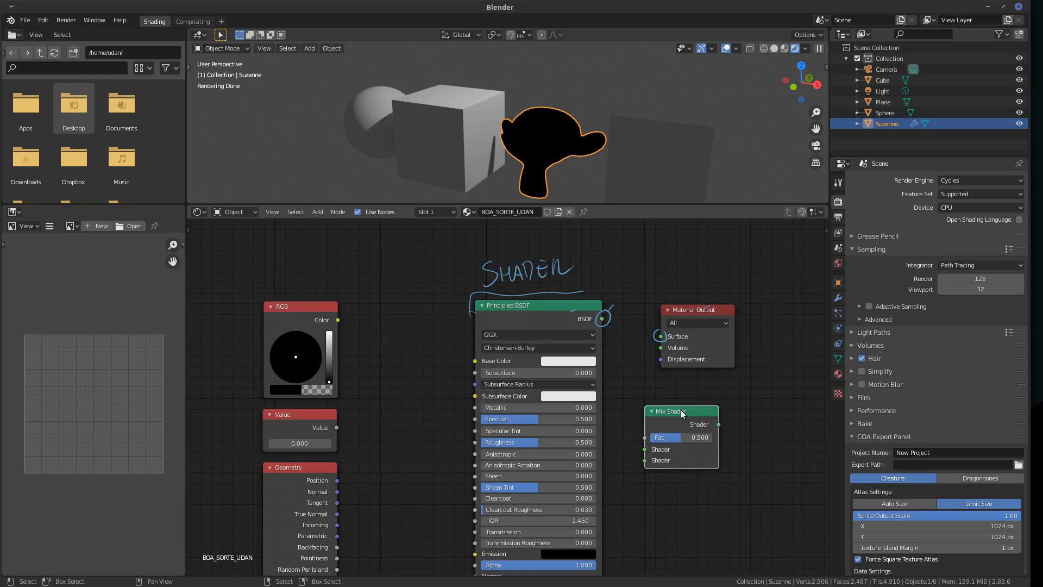
key(x)
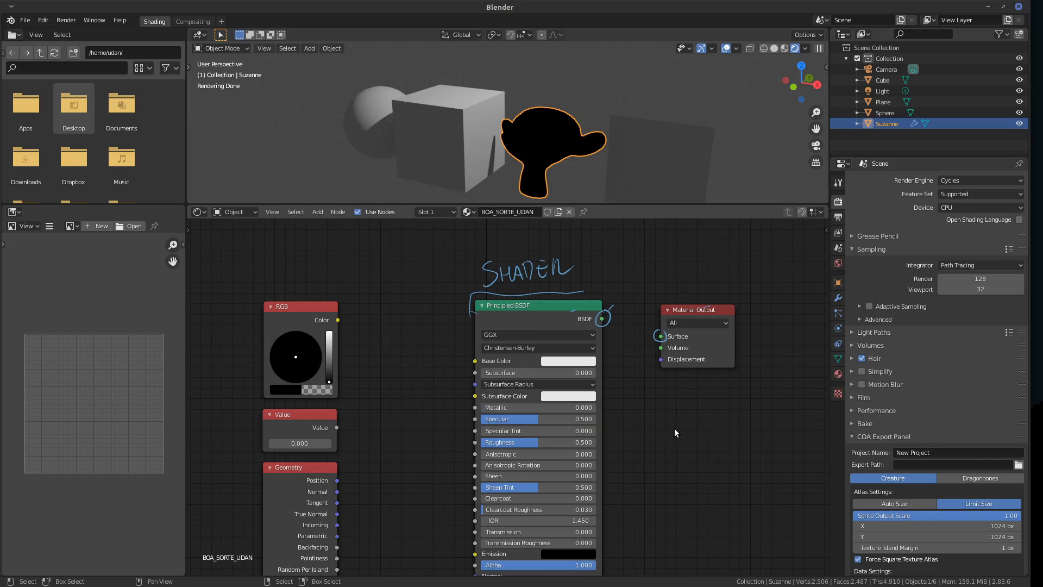
Erase the "SHADER" annotation and socket marks, and move the Principled BSDF node up.
drag(682, 314, 682, 314)
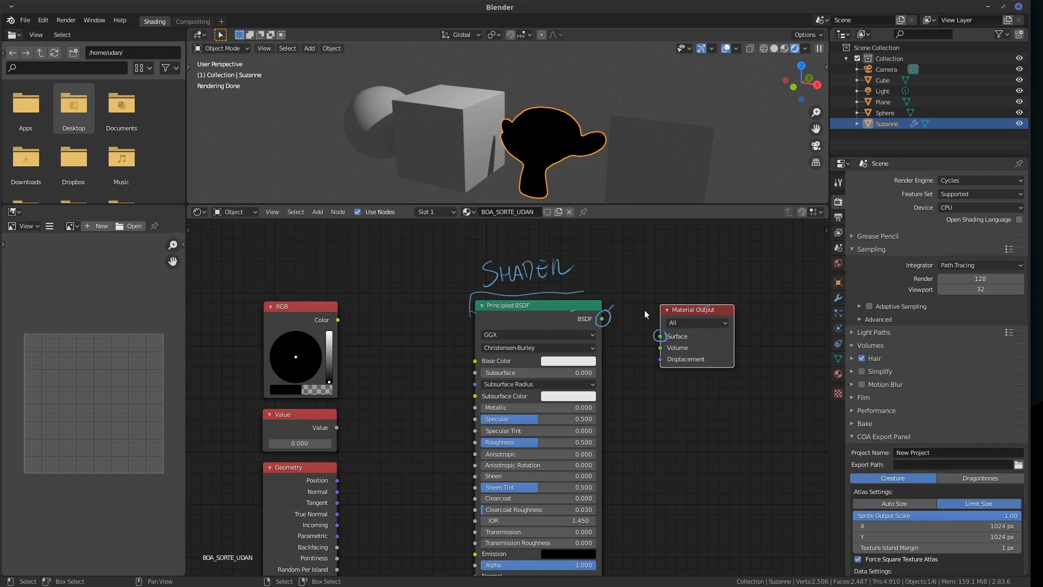
mouse_move(645, 310)
right_down()
mouse_move(617, 310)
mouse_move(658, 336)
mouse_move(544, 280)
mouse_move(542, 252)
mouse_move(497, 288)
mouse_move(577, 292)
mouse_move(565, 296)
right_up()
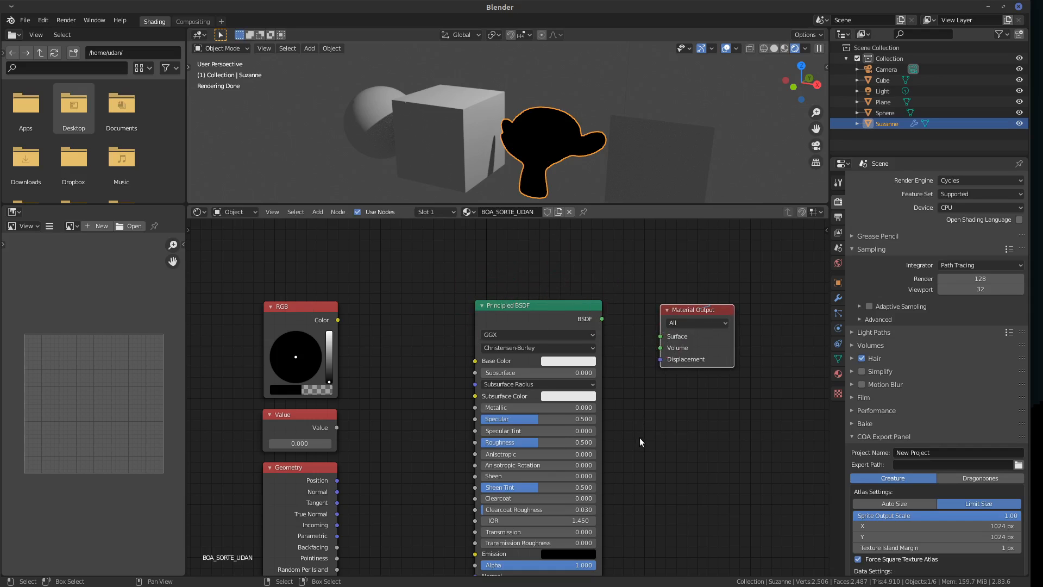
middle_drag(640, 440, 626, 429)
drag(531, 298, 533, 263)
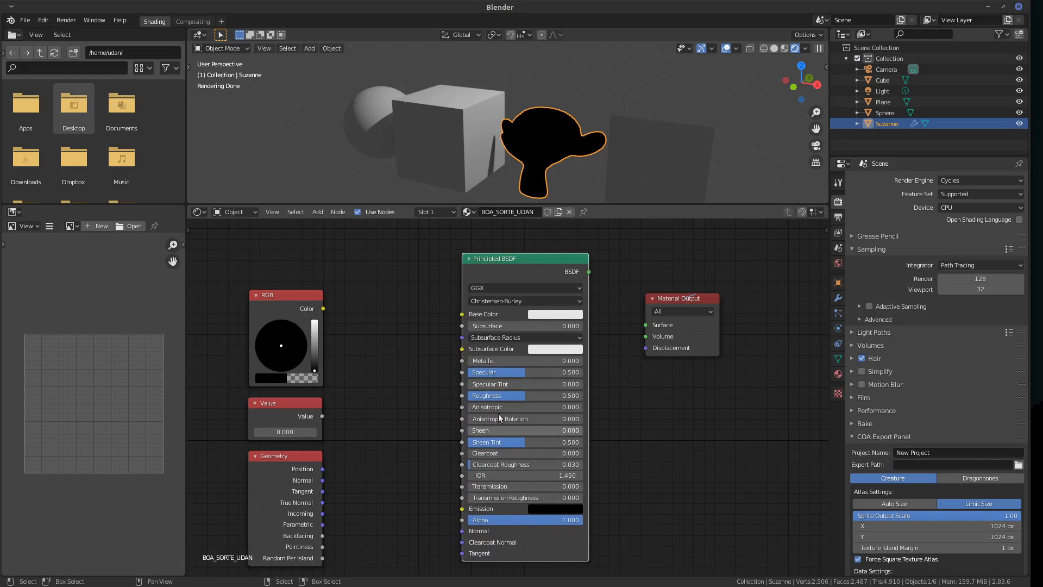
Connect the Principled BSDF output to the Material Output's Surface and set the Base Color to a golden yellow.
click(551, 349)
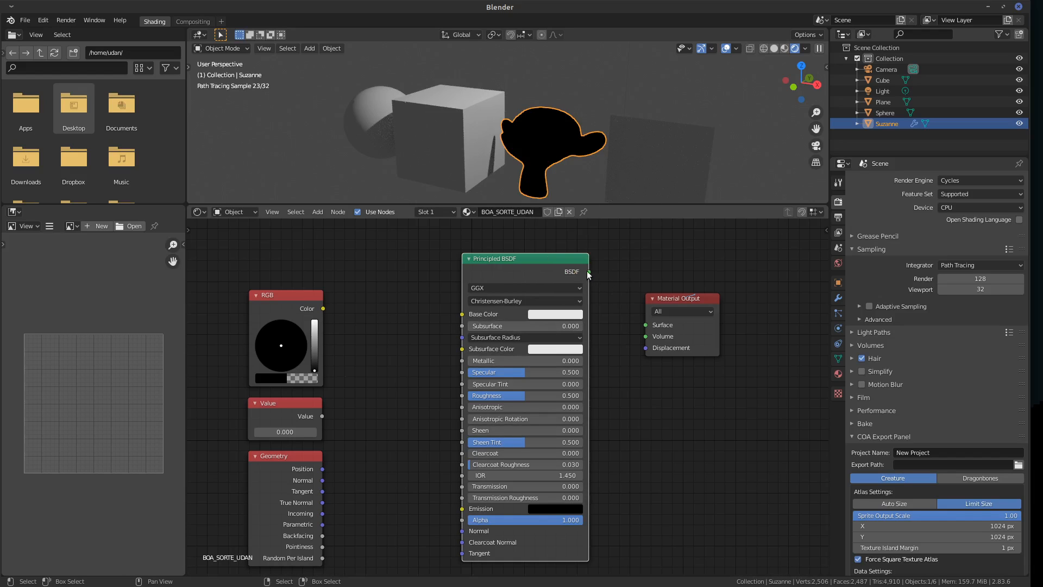
drag(589, 271, 646, 325)
click(556, 314)
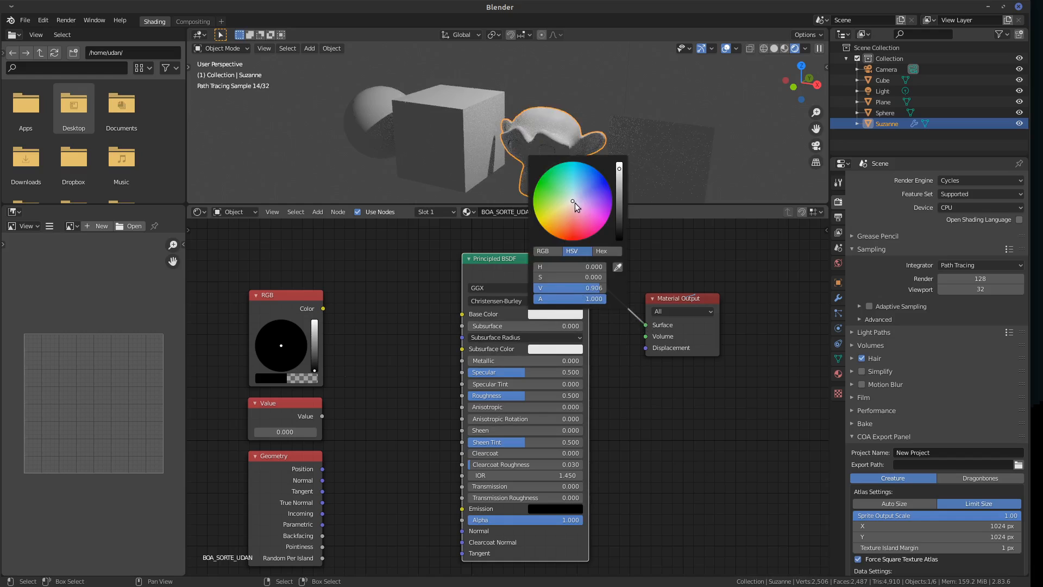
drag(575, 203, 557, 215)
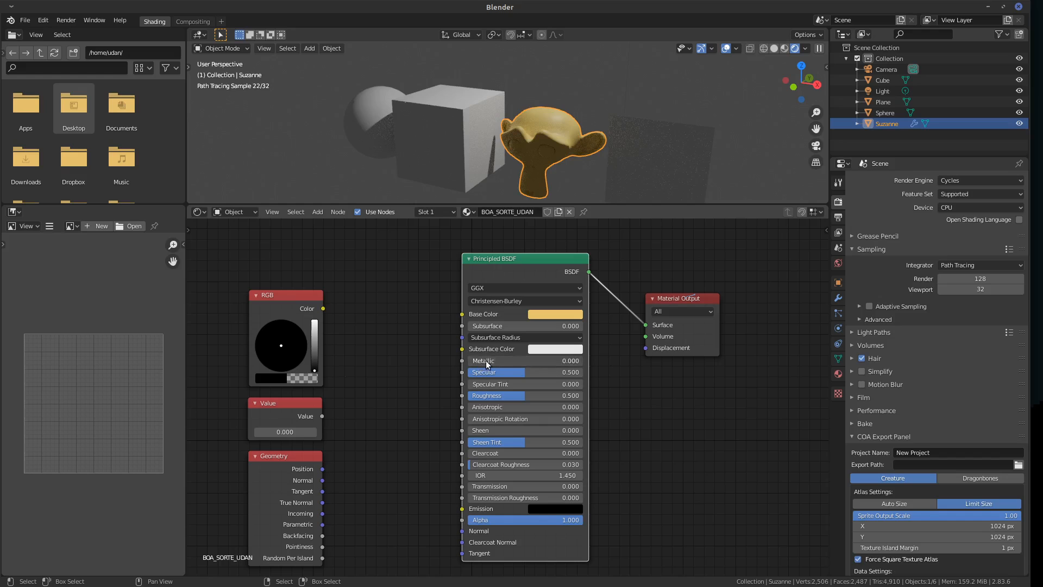
Set the Principled BSDF's Specular to 0.791 and Roughness to 0.318, and move the Material Output node up closer to it.
drag(487, 364, 519, 394)
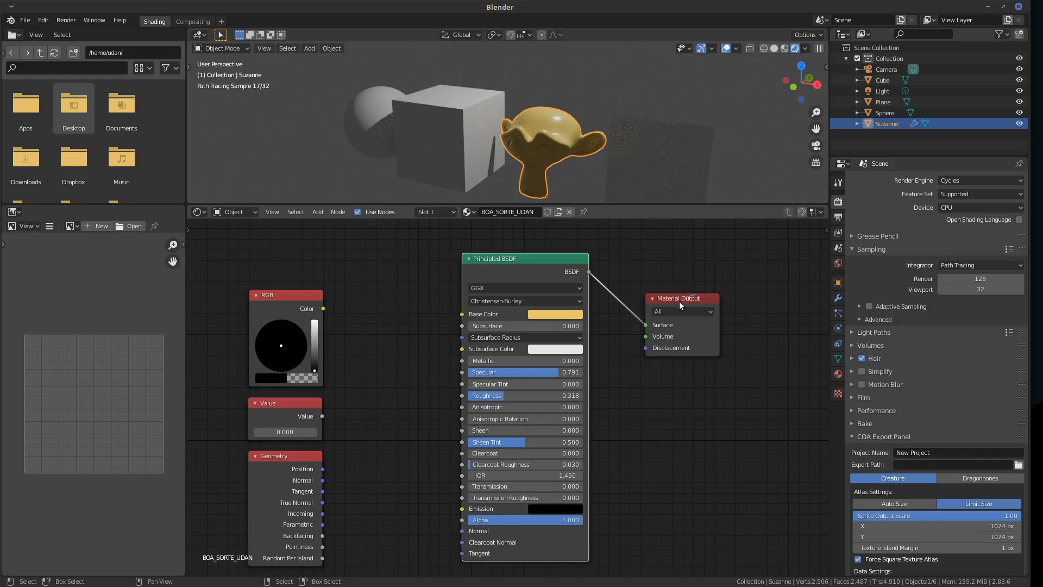
drag(680, 301, 657, 254)
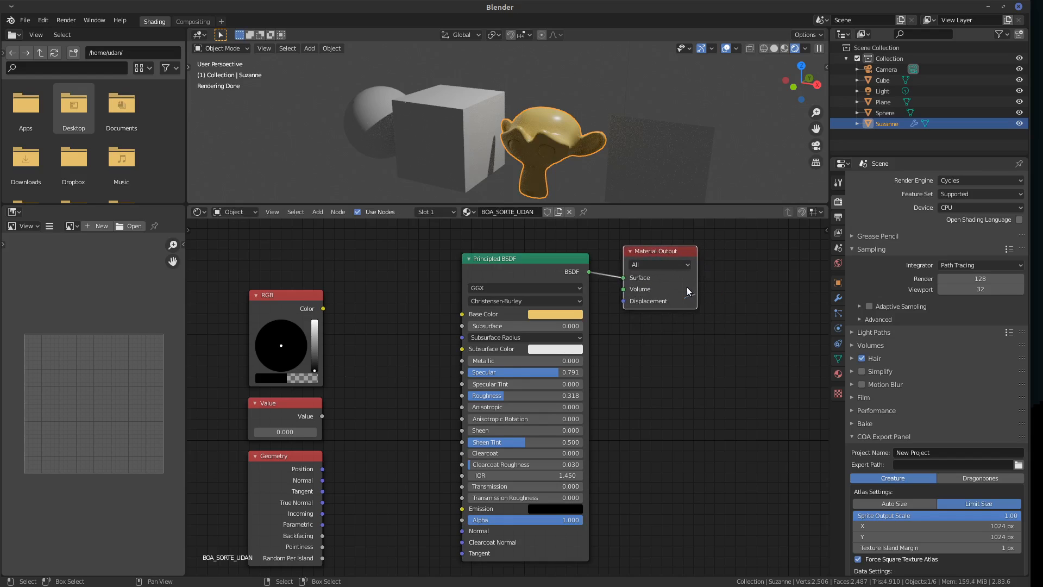
Move the Principled BSDF and Material Output nodes farther from the input nodes, keeping the output just beside the shader.
drag(664, 251, 663, 246)
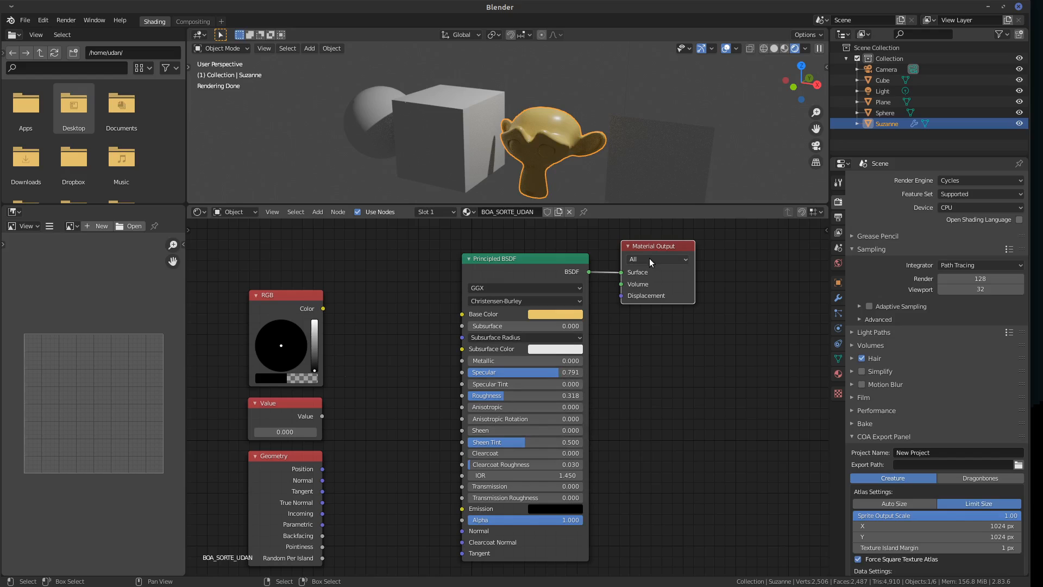
drag(653, 246, 643, 246)
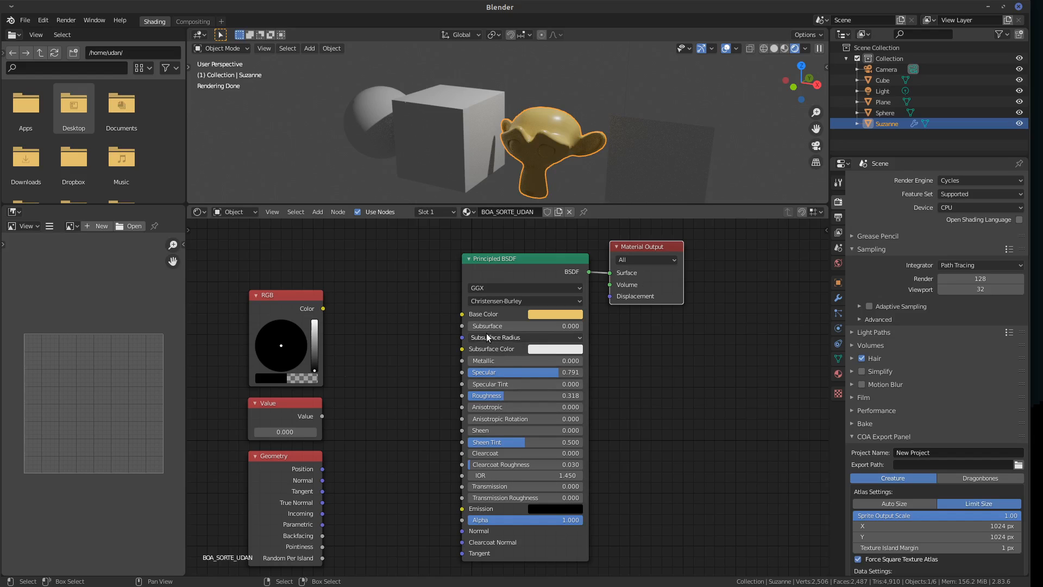
drag(656, 246, 751, 240)
drag(572, 262, 628, 251)
drag(768, 253, 742, 248)
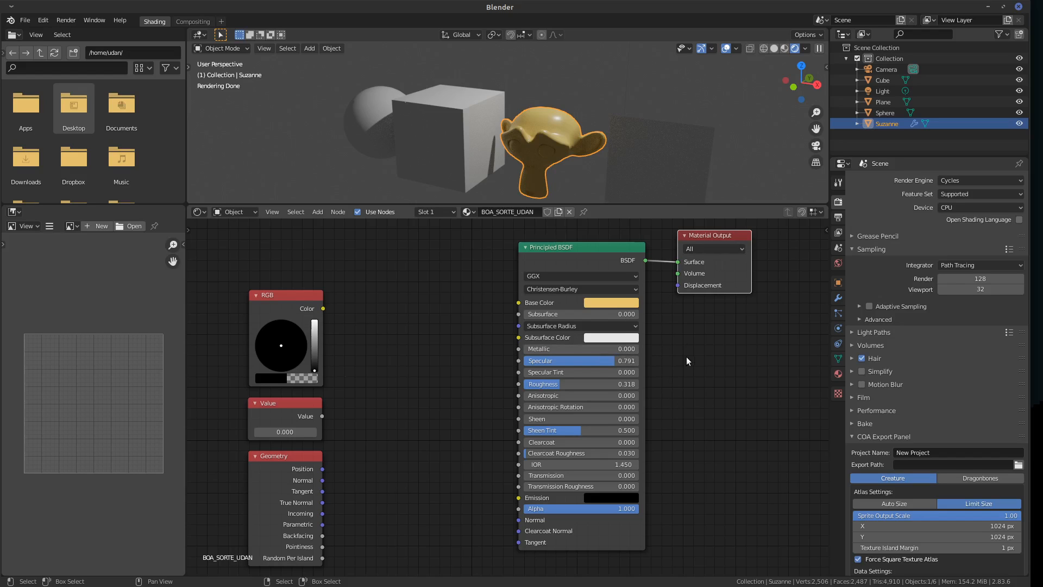
middle_drag(686, 357, 671, 363)
middle_drag(702, 244, 722, 242)
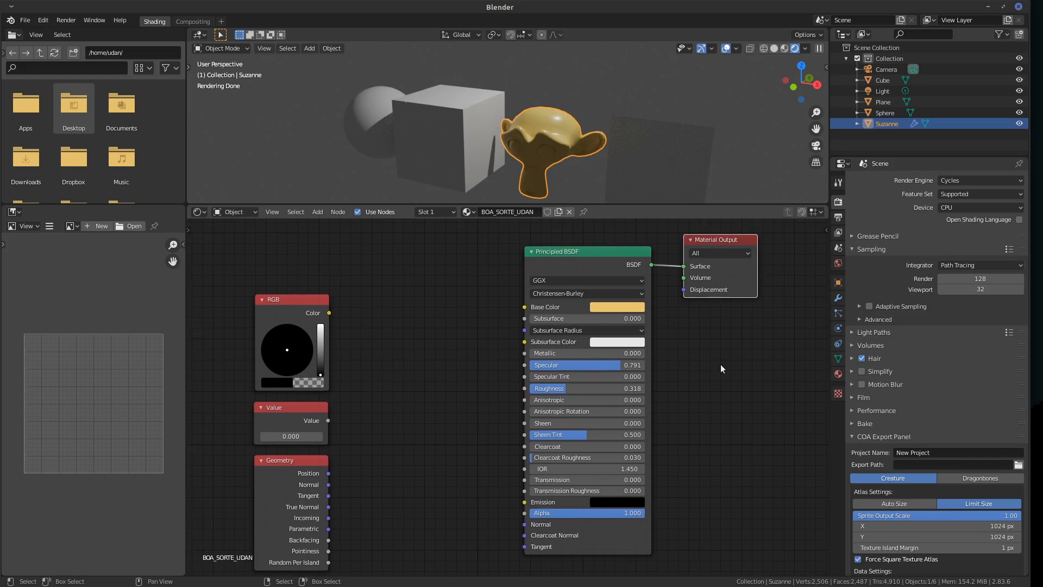
middle_drag(720, 368, 692, 391)
mouse_move(536, 375)
mouse_down()
mouse_move(612, 374)
mouse_move(522, 377)
mouse_up()
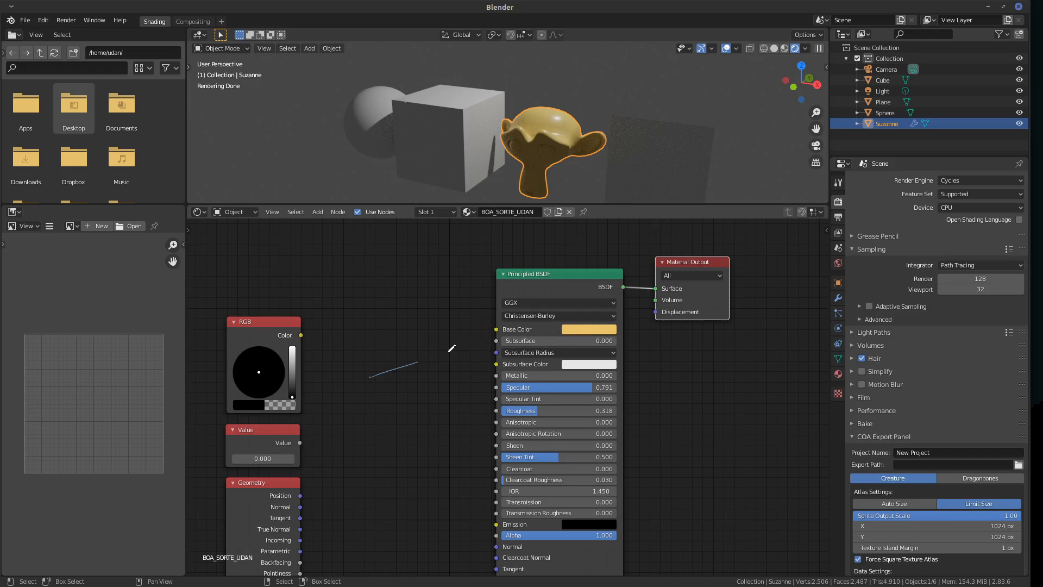
mouse_move(452, 348)
ctrl+right_down()
mouse_move(467, 338)
mouse_move(456, 349)
ctrl+right_up()
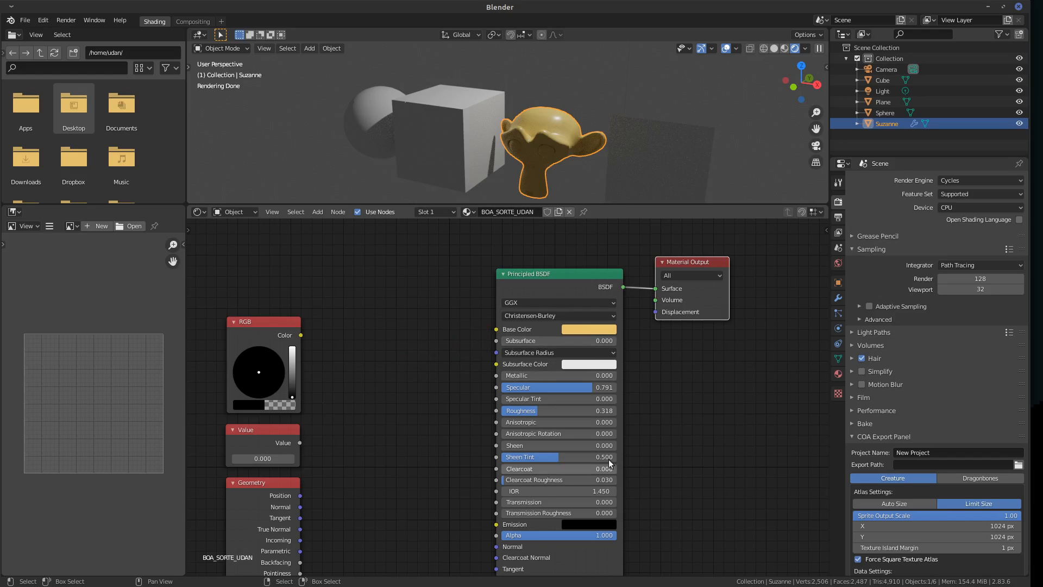
middle_drag(677, 433, 671, 407)
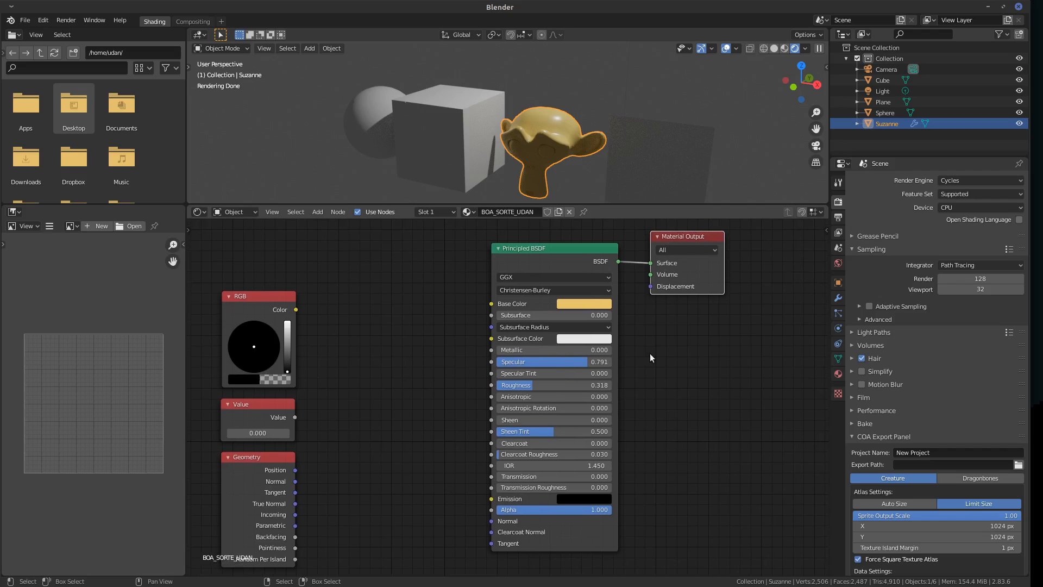
Set the Principled BSDF's Specular to 0.573 and Roughness to 0.264.
mouse_move(519, 348)
mouse_down()
mouse_move(585, 346)
mouse_move(506, 349)
mouse_up()
mouse_move(579, 360)
mouse_down()
mouse_move(517, 366)
mouse_move(584, 362)
mouse_move(552, 341)
mouse_move(588, 363)
mouse_up()
drag(530, 386, 505, 397)
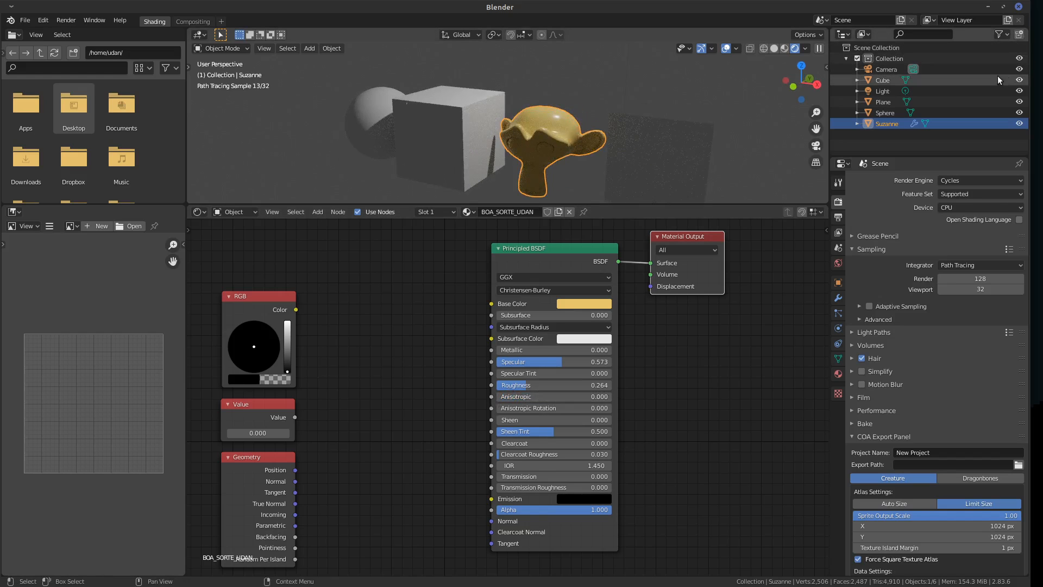
Select the scene's light and change its type to Sun.
click(888, 90)
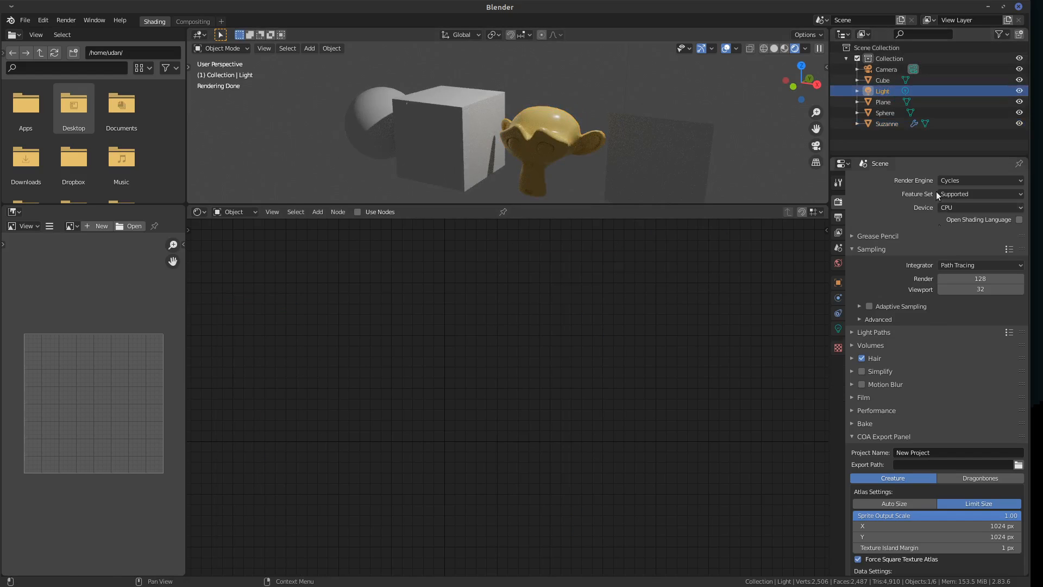
click(838, 328)
click(924, 226)
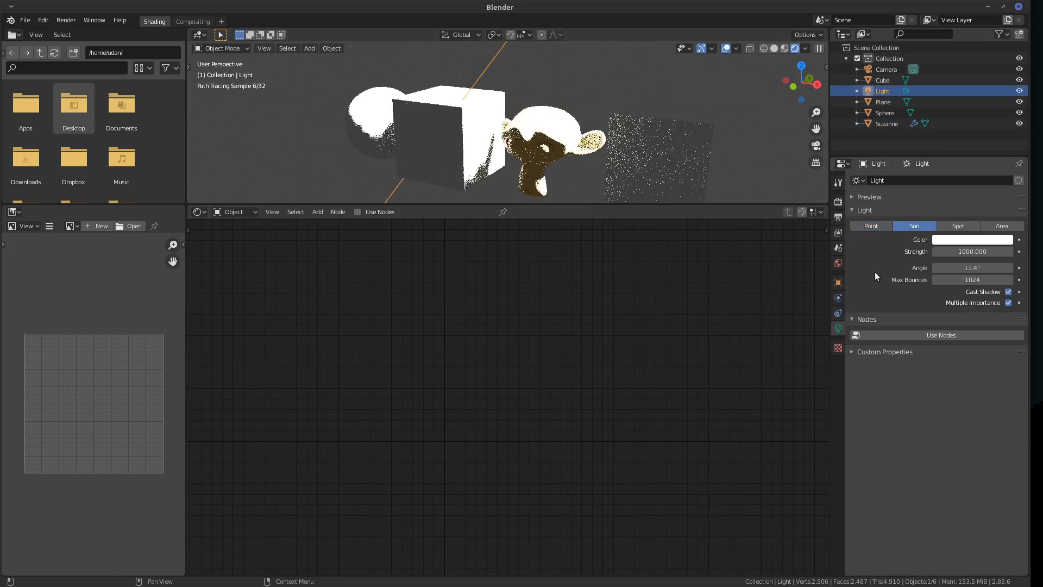
Move the Sun light toward the camera's side of the objects in the right side view and rotate it to aim at them.
key(g)
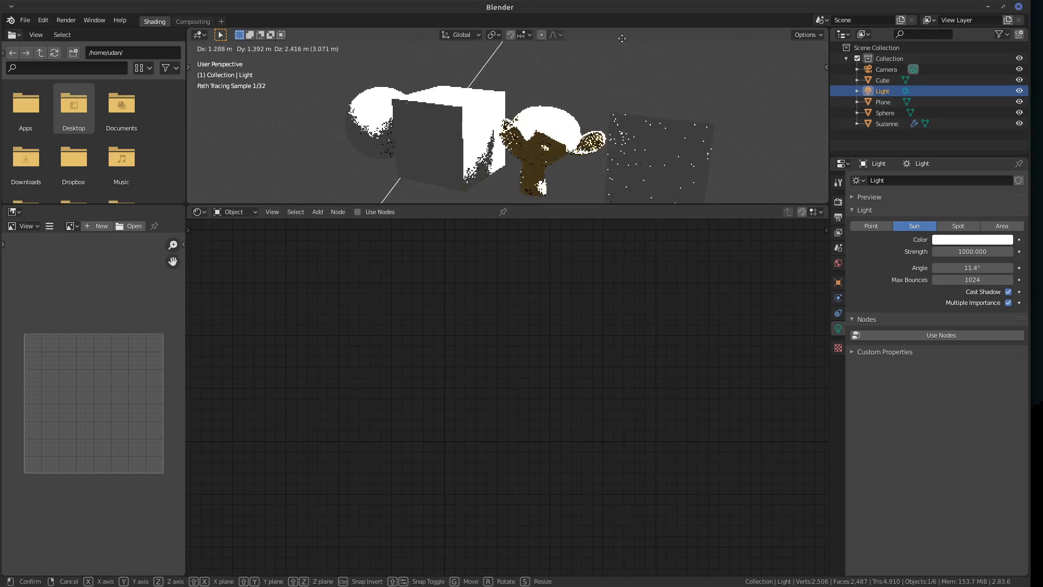
click(660, 175)
scroll(644, 141, down, 5)
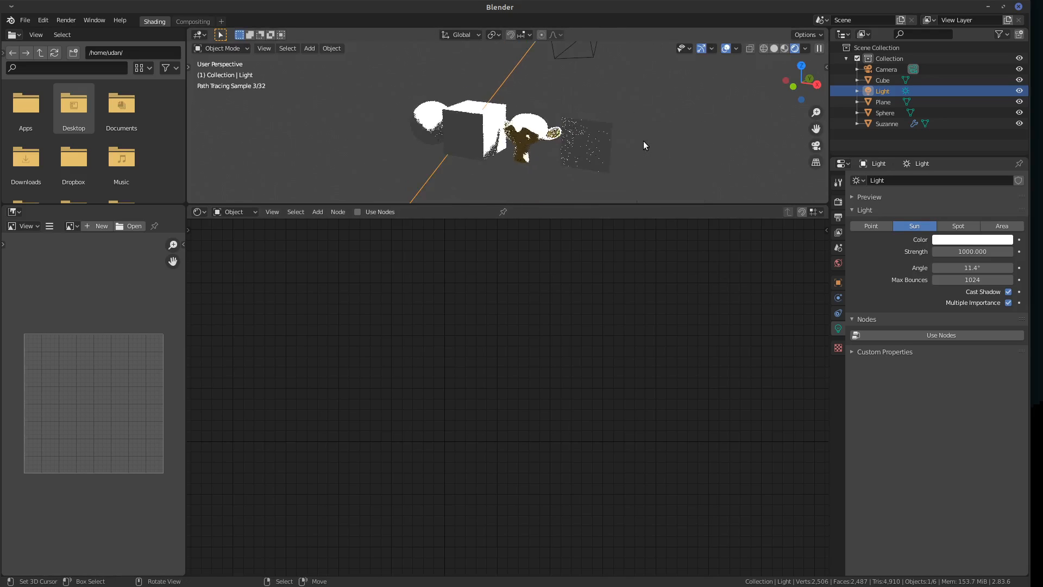
key(KP_3)
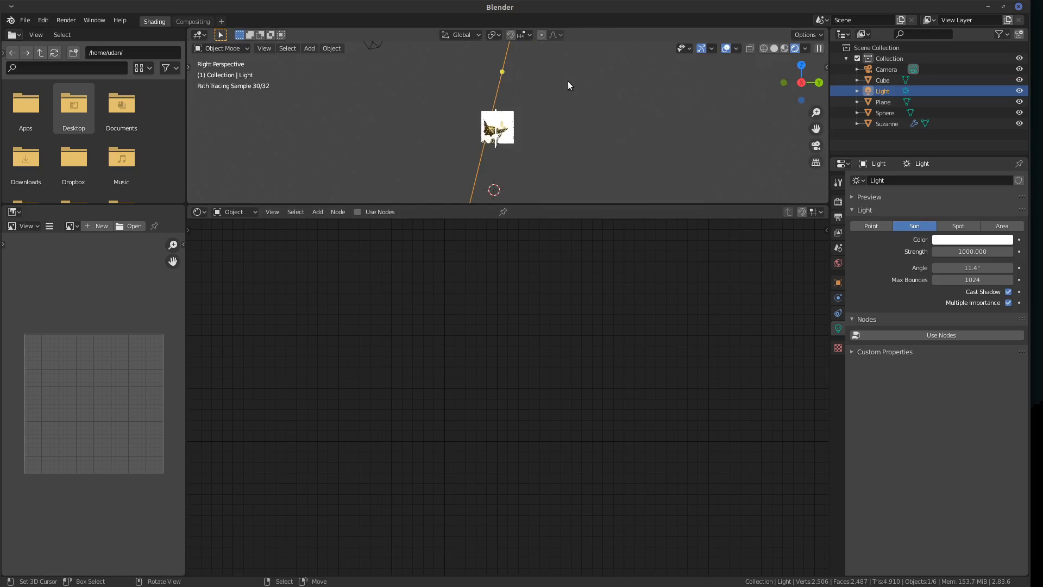
mouse_move(572, 77)
shift+middle_down()
mouse_move(589, 194)
mouse_move(585, 80)
shift+middle_up()
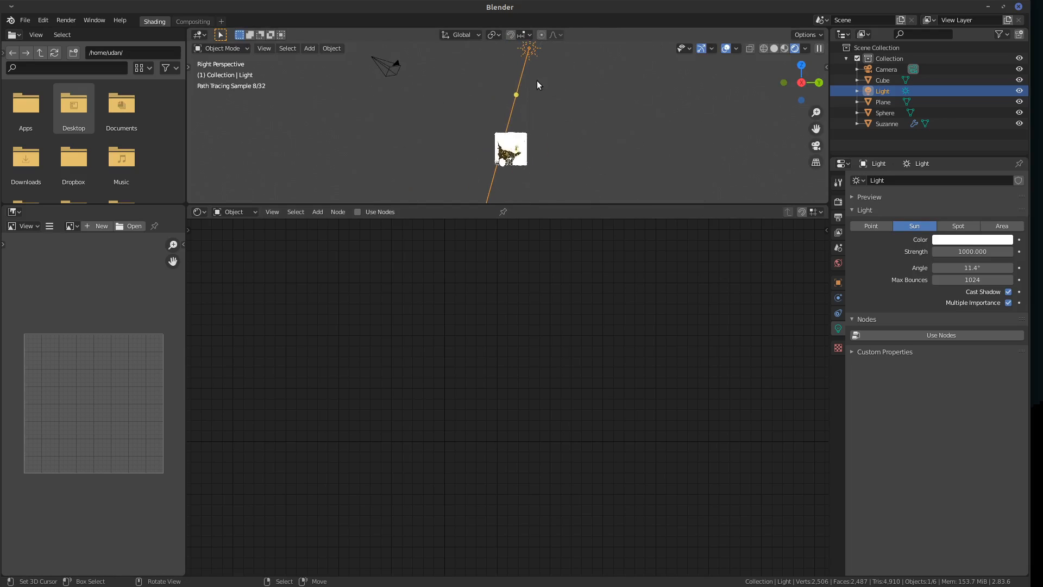
key(g)
click(443, 96)
key(r)
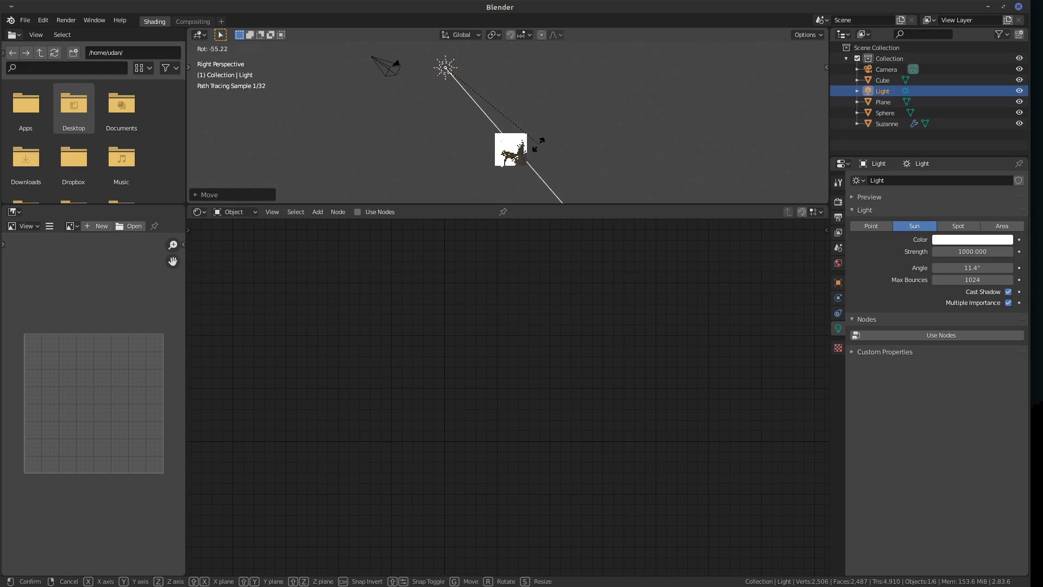
click(539, 155)
Set the Sun light's strength to 1.
click(956, 252)
text(1)
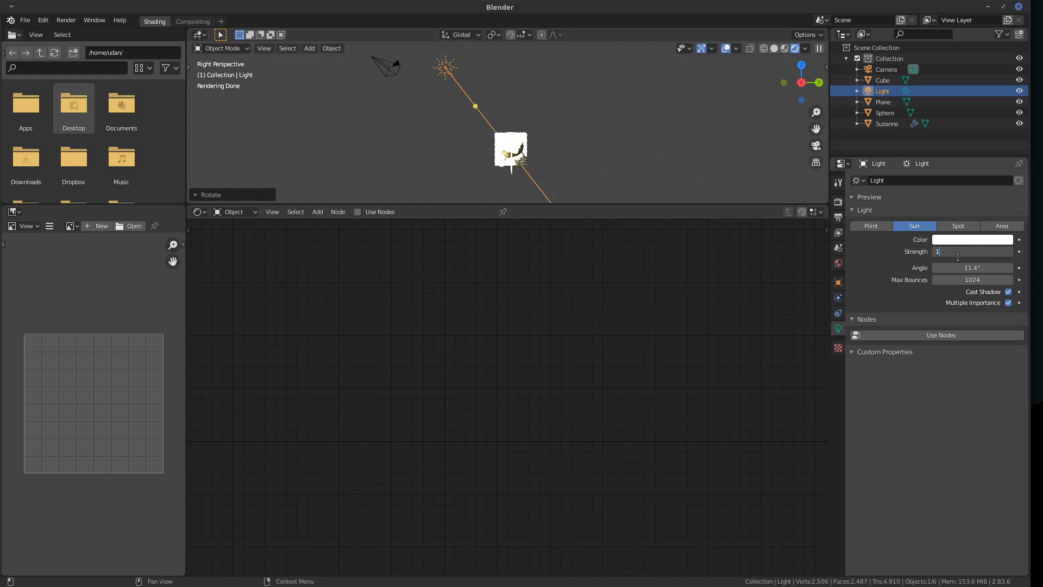
text(00)
key(Return)
click(964, 253)
text(1)
key(Return)
Set the Roughness of Suzanne's Principled BSDF to 0 in camera view and switch the viewport to Material Preview shading.
key(KP_0)
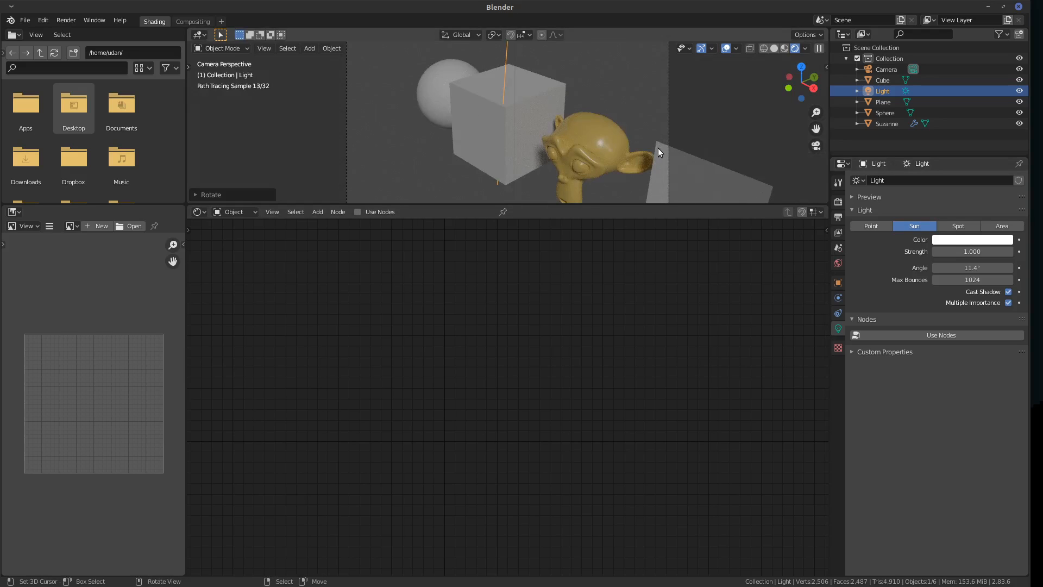
scroll(634, 151, up, 2)
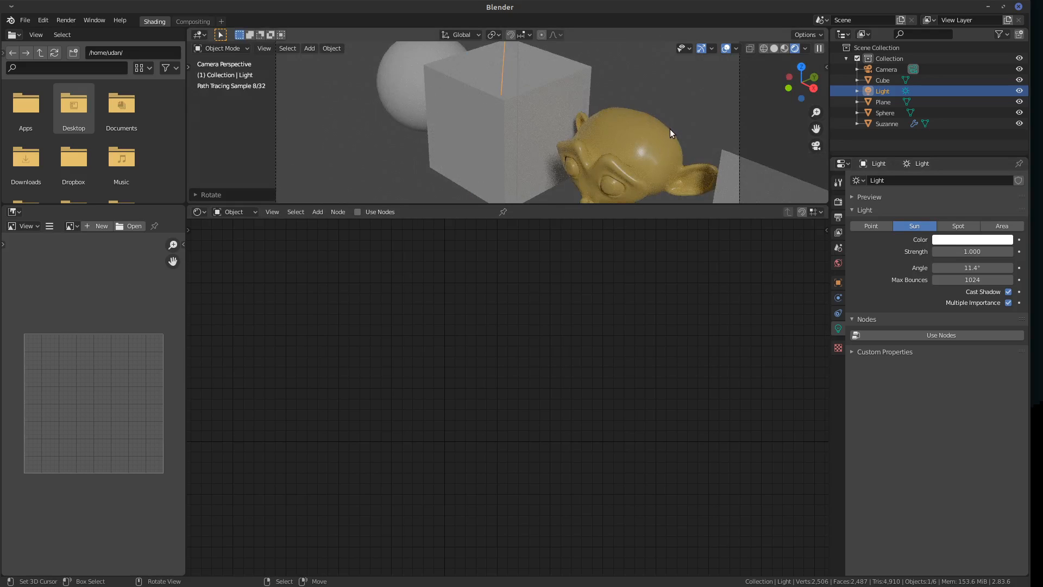
shift+middle_drag(670, 129, 637, 93)
click(591, 139)
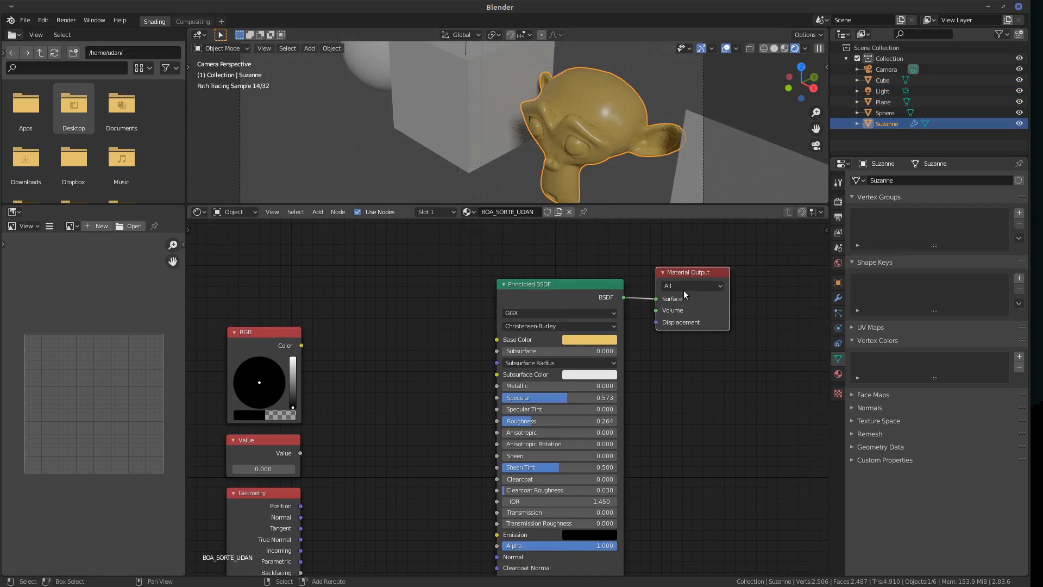
mouse_move(558, 421)
mouse_down()
mouse_move(582, 419)
mouse_move(496, 435)
mouse_up()
click(785, 48)
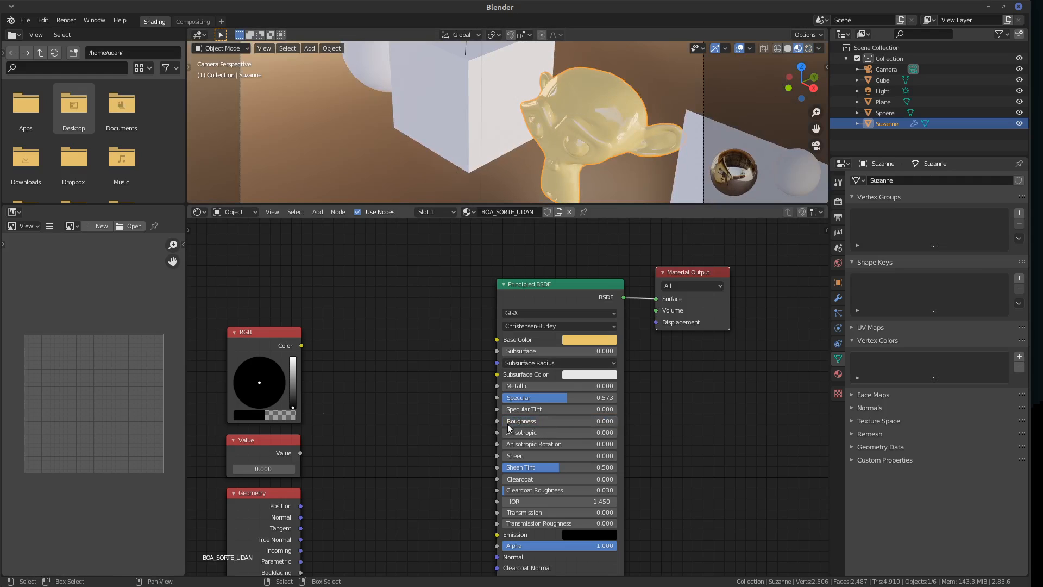
Change the Base Color to a copper red and try Metallic at 1.000 with Specular at 0.000.
click(598, 340)
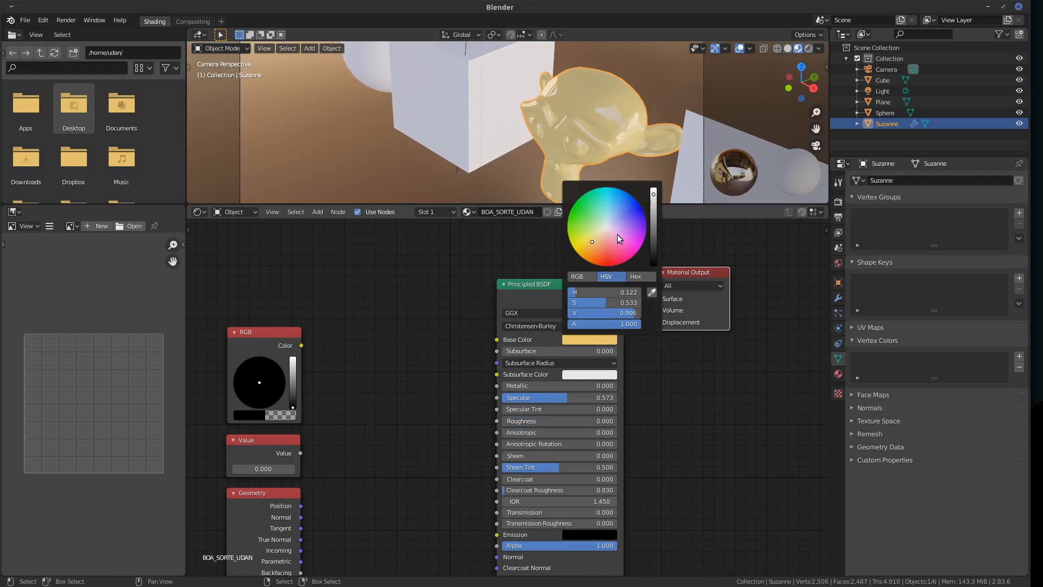
drag(653, 203, 611, 240)
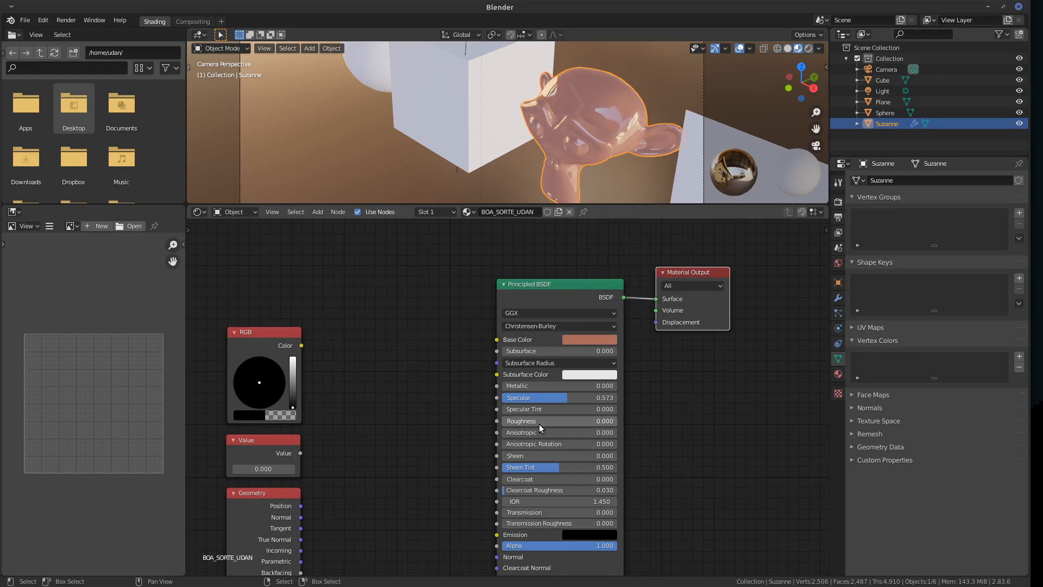
drag(558, 387, 489, 405)
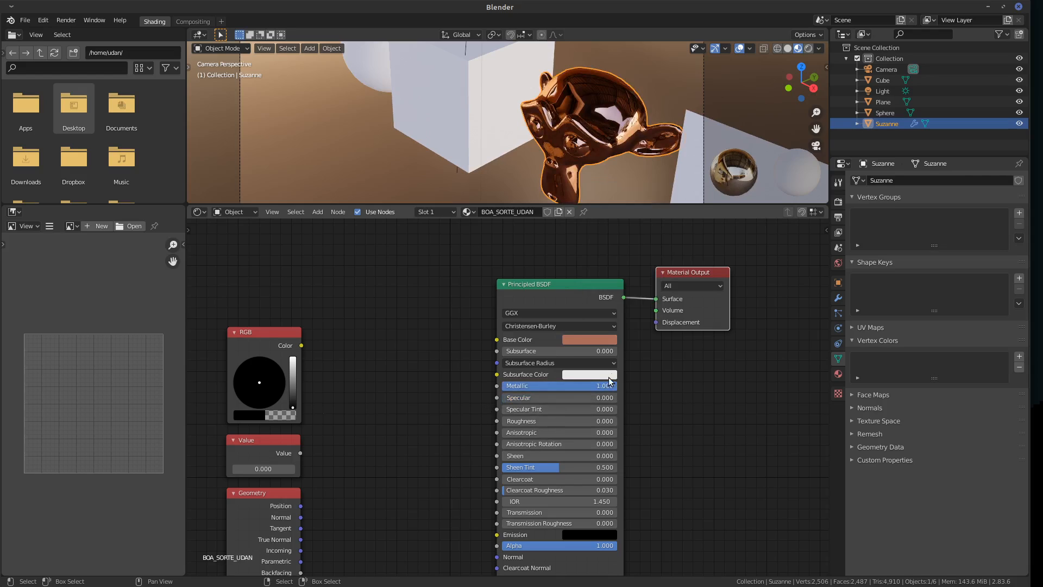
Set the Principled BSDF's Metallic to 0.000, Specular to 0.495 and Roughness to 0.477.
mouse_move(603, 388)
mouse_down()
mouse_move(477, 402)
mouse_move(633, 399)
mouse_move(590, 400)
mouse_up()
mouse_move(646, 157)
middle_down()
mouse_move(656, 132)
mouse_move(646, 150)
middle_up()
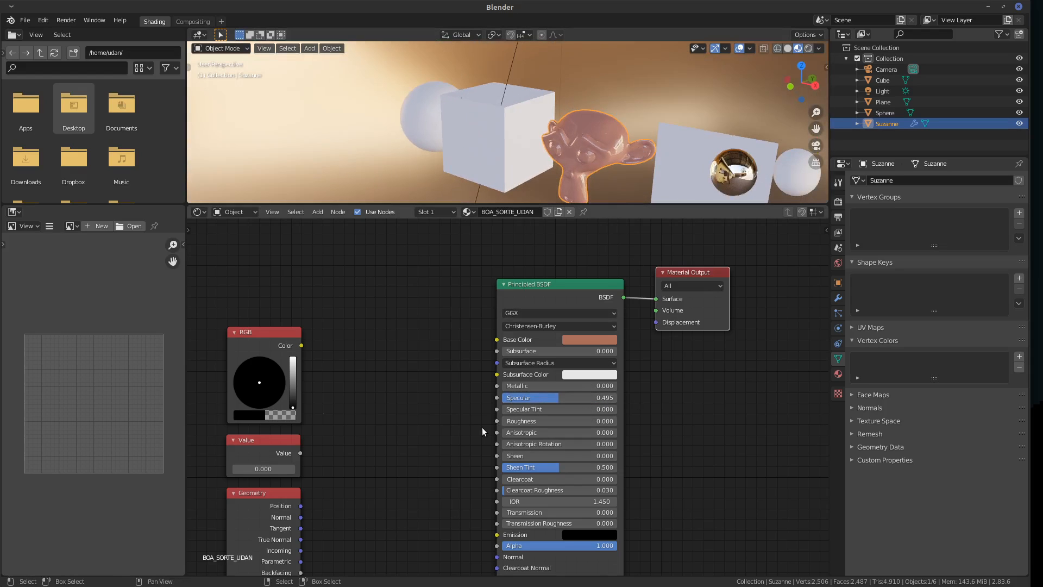
drag(530, 421, 597, 420)
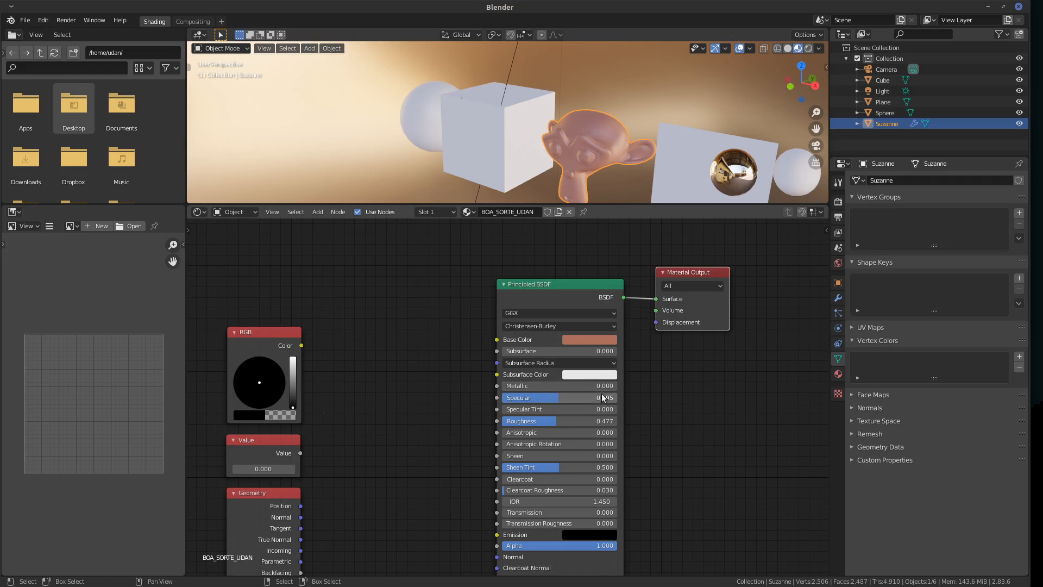
scroll(611, 138, up, 3)
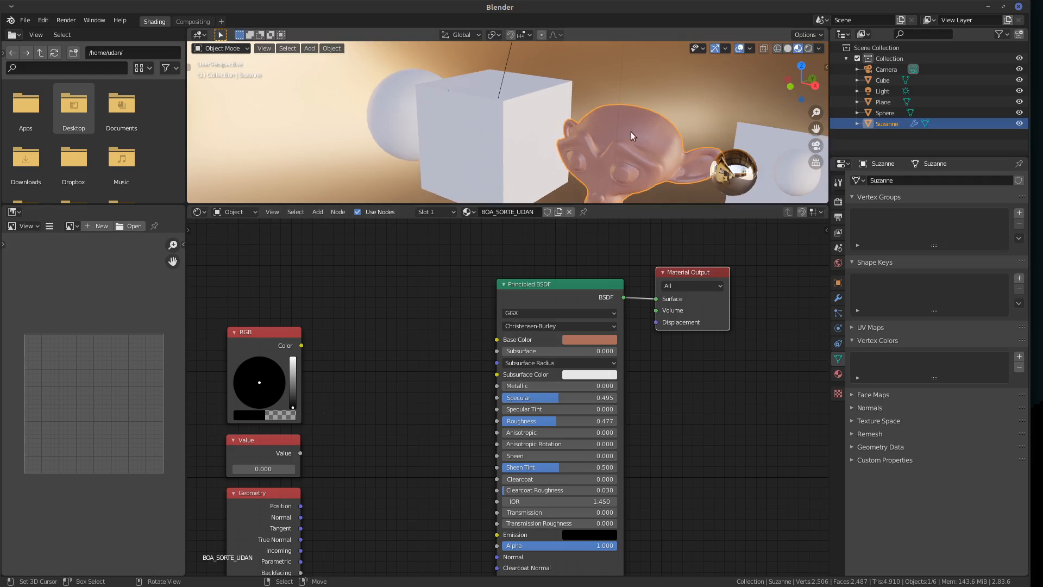
middle_drag(683, 135, 579, 134)
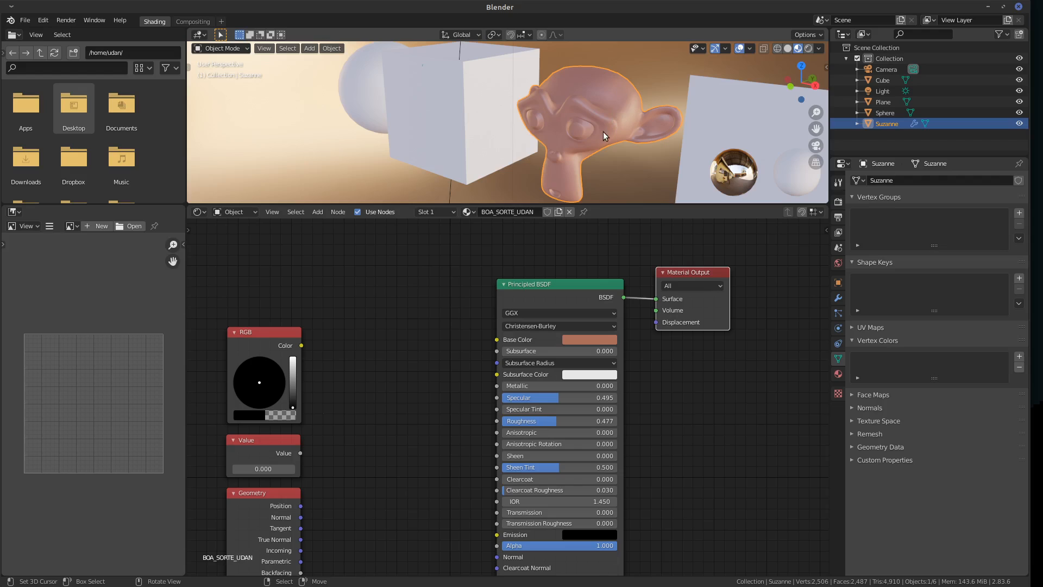
Nudge the Principled BSDF node toward the Material Output and move the RGB, Value and Geometry nodes up into a compact column.
middle_drag(672, 384, 686, 356)
drag(635, 252, 648, 253)
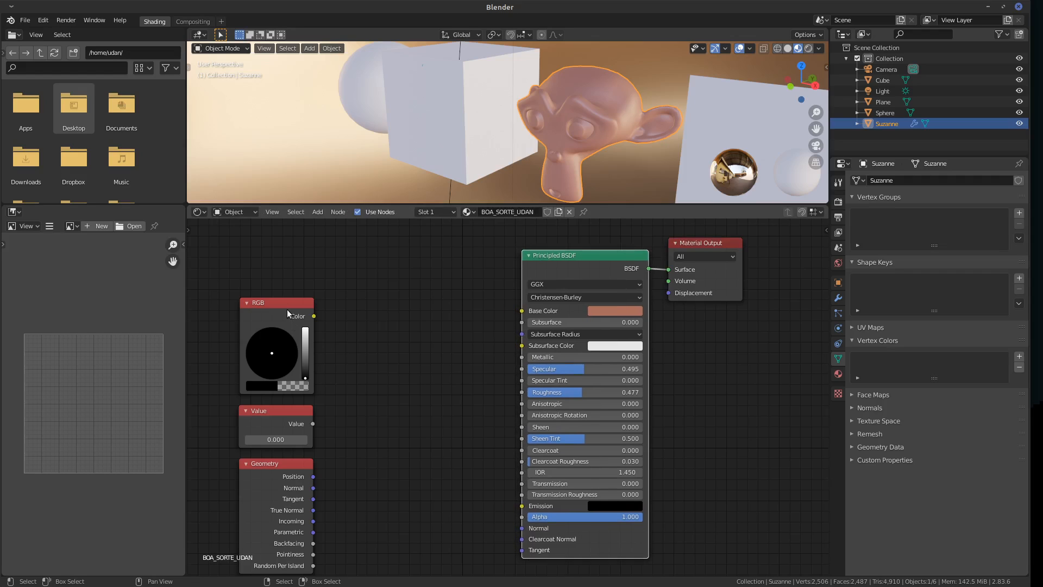
drag(288, 314, 286, 257)
drag(276, 411, 275, 348)
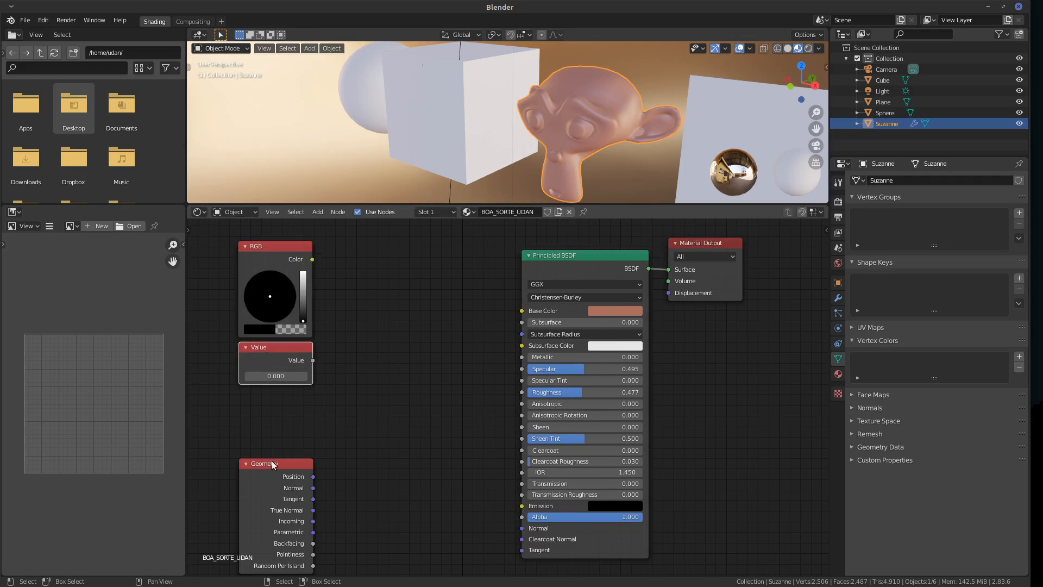
drag(274, 465, 271, 405)
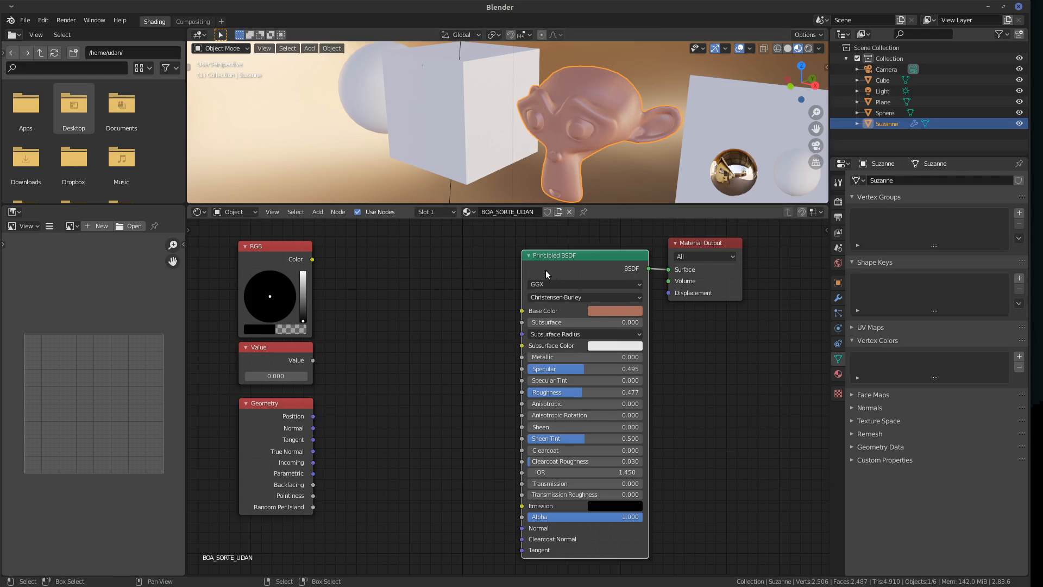
Raise the Principled BSDF node slightly, move the Material Output closer to it, and nudge the Geometry node sideways.
drag(541, 259, 524, 556)
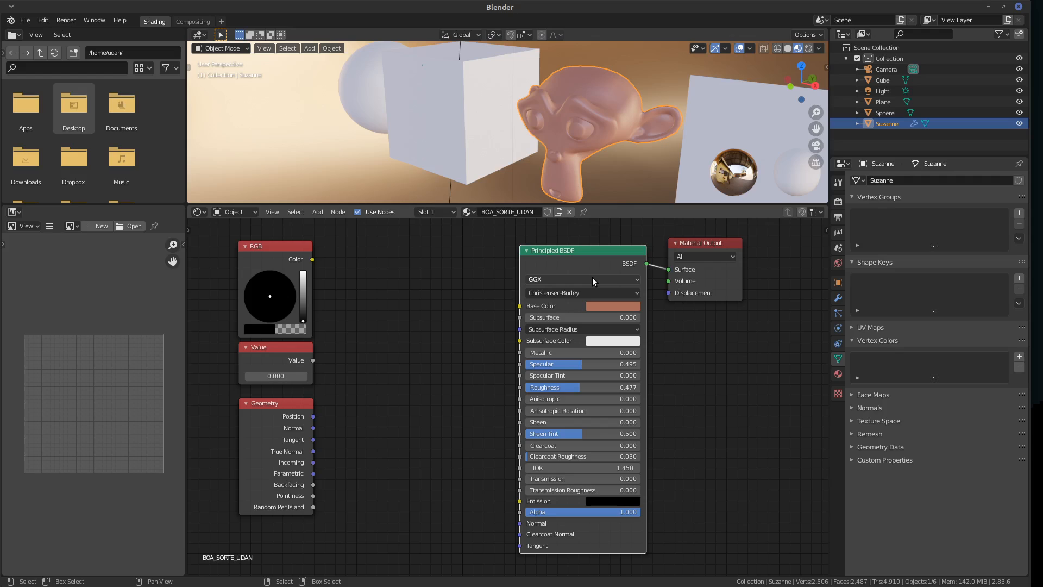
drag(611, 252, 610, 248)
drag(697, 246, 693, 238)
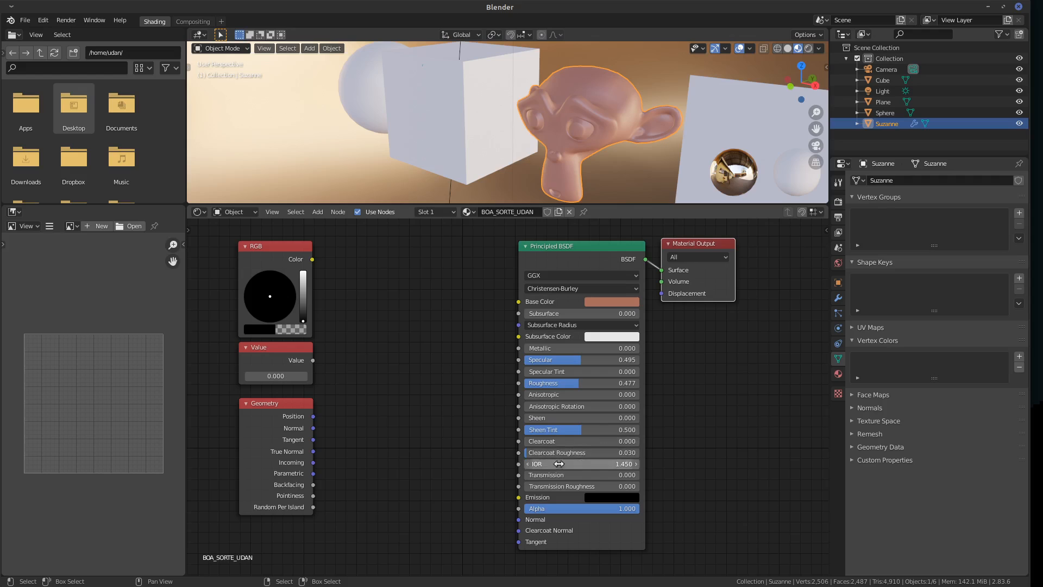
mouse_move(290, 409)
mouse_down()
mouse_move(344, 412)
mouse_move(380, 398)
mouse_move(519, 302)
mouse_move(337, 419)
mouse_move(519, 302)
mouse_move(366, 409)
mouse_up()
Connect the Value node to the Principled BSDF's Base Color, try a value of 3.3, and set it back to 0.000.
drag(313, 360, 519, 302)
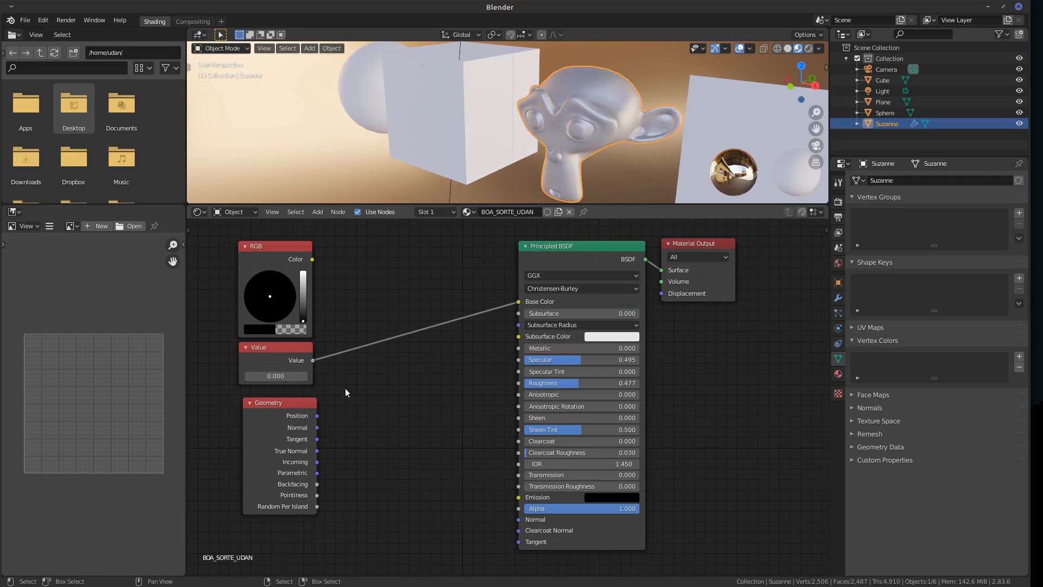
click(281, 376)
text(3.3)
key(Return)
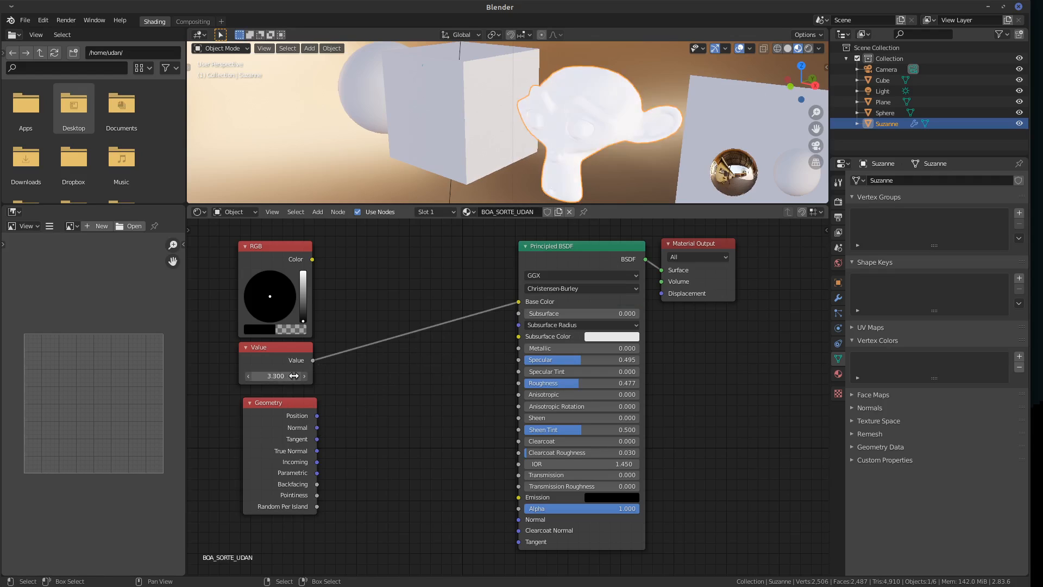
drag(294, 376, 276, 377)
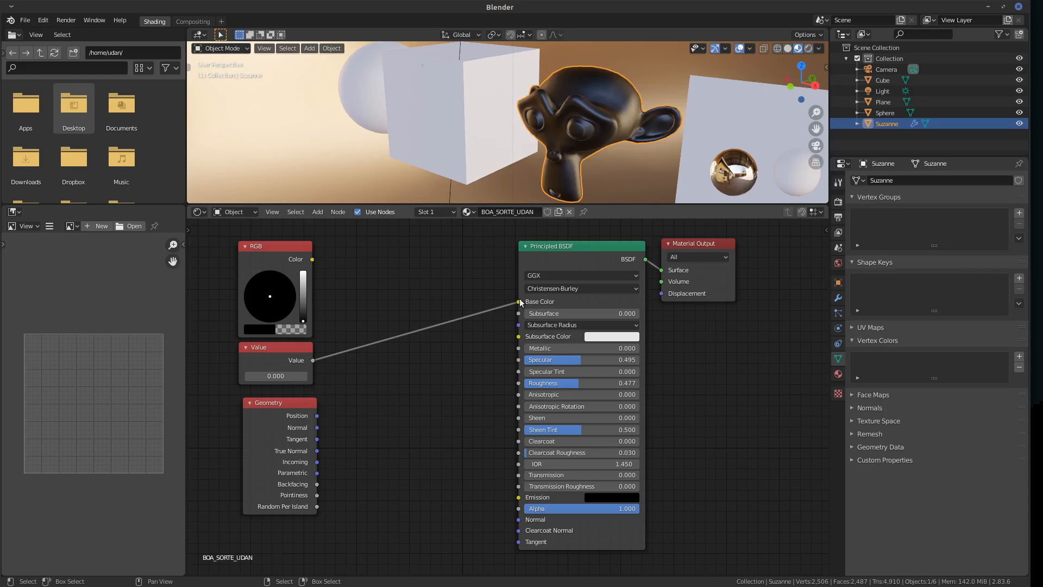
Disconnect the Value node from the Principled BSDF's Base Color and align the Geometry node directly beneath the Value node.
drag(519, 302, 462, 319)
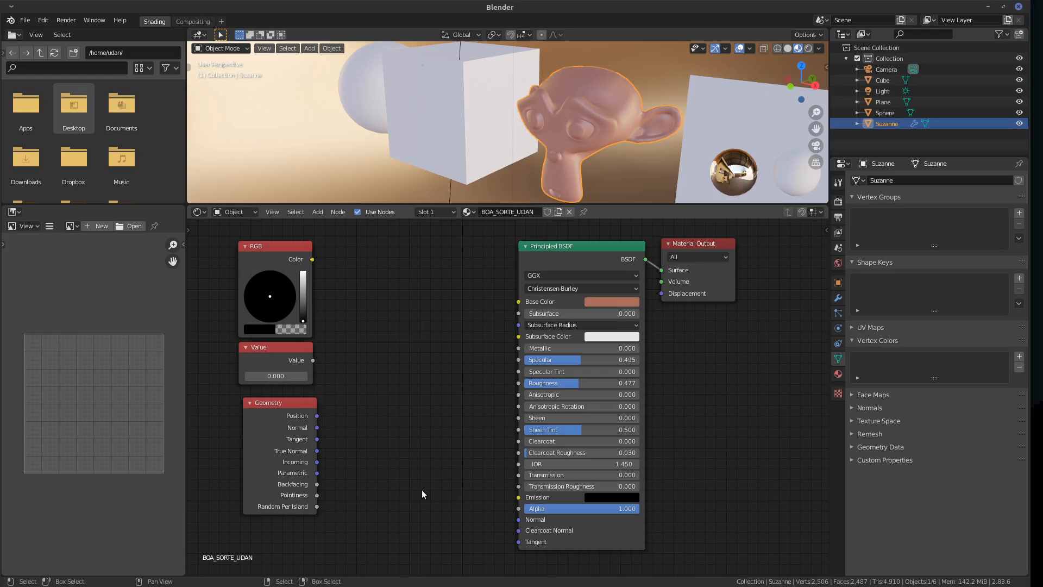
click(520, 302)
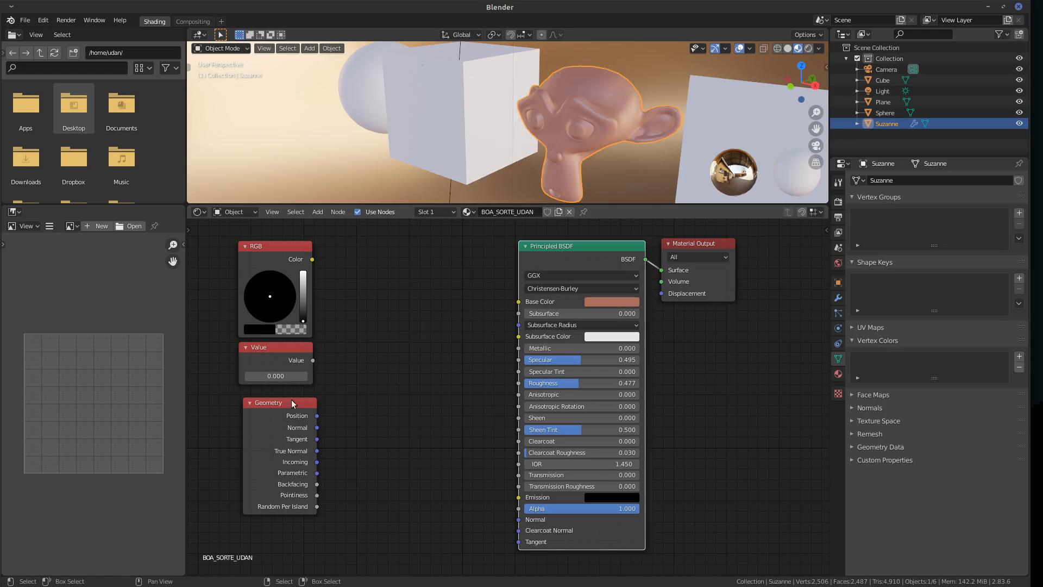
click(284, 353)
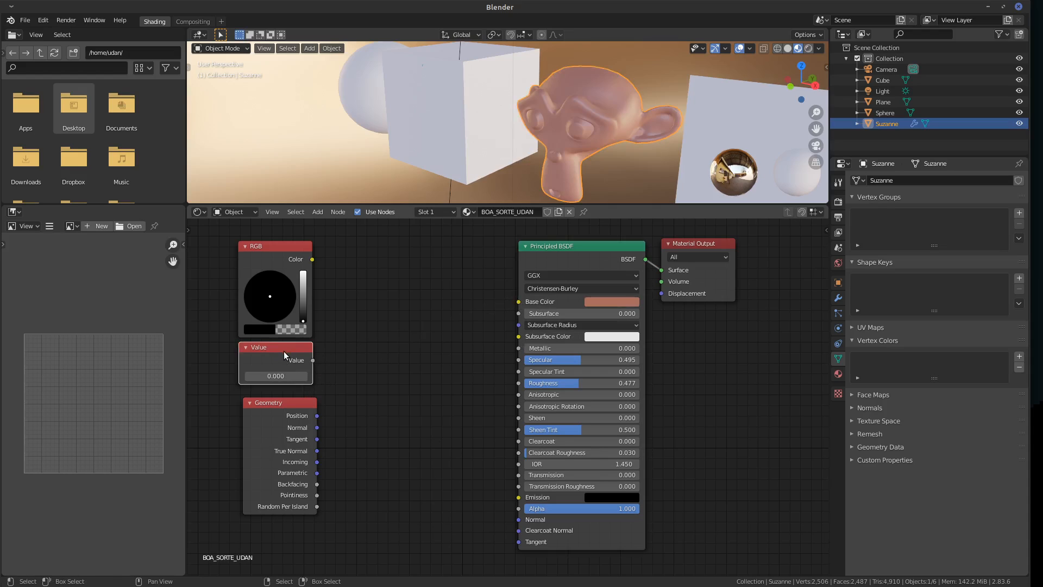
drag(275, 403, 272, 395)
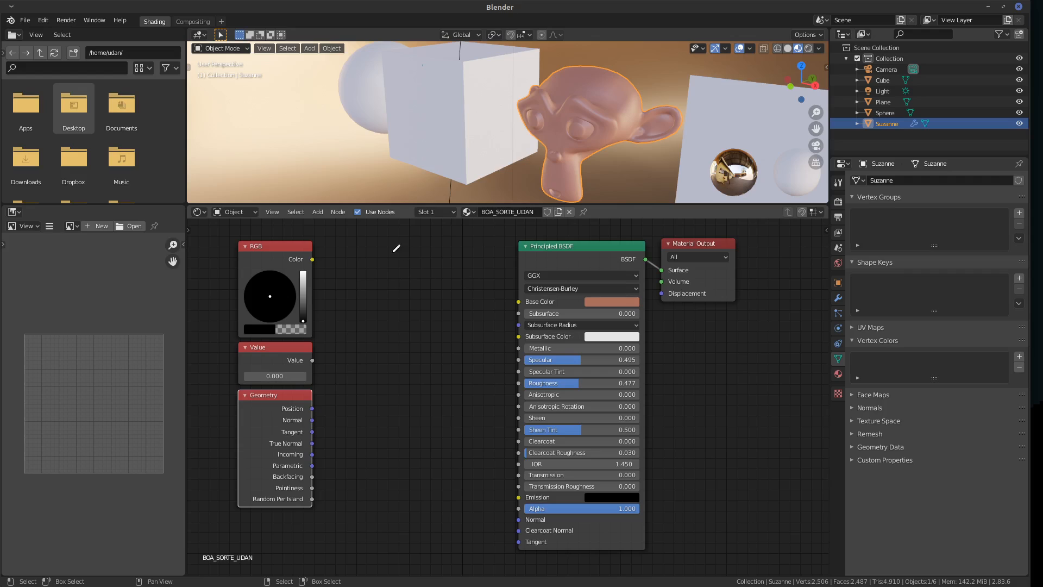
mouse_move(393, 252)
mouse_down()
mouse_move(501, 278)
mouse_move(332, 345)
mouse_up()
mouse_move(416, 424)
right_down()
mouse_move(477, 365)
mouse_move(353, 328)
right_up()
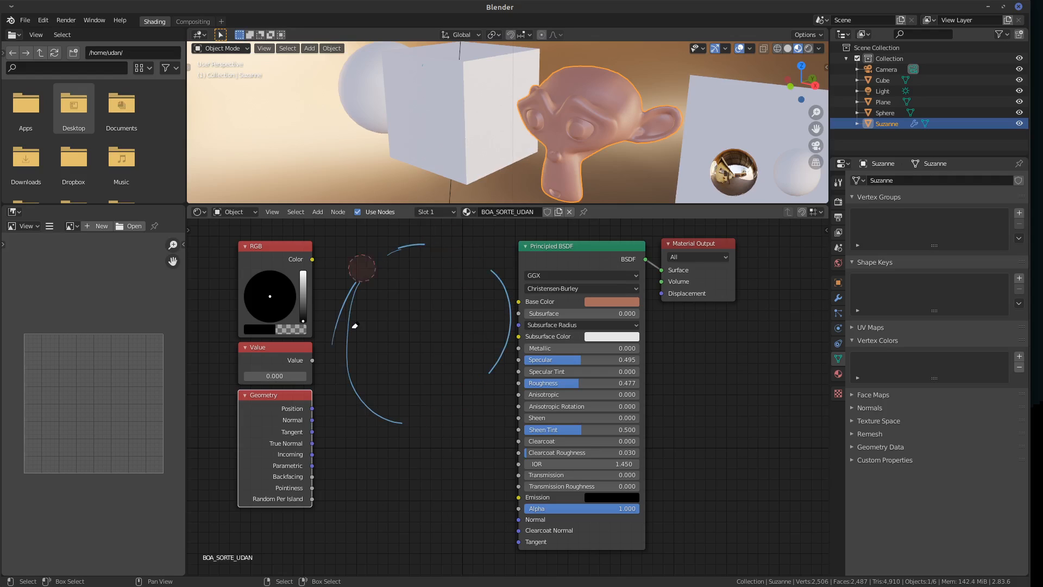
mouse_move(362, 267)
right_down()
mouse_move(466, 408)
mouse_move(401, 240)
mouse_move(413, 242)
right_up()
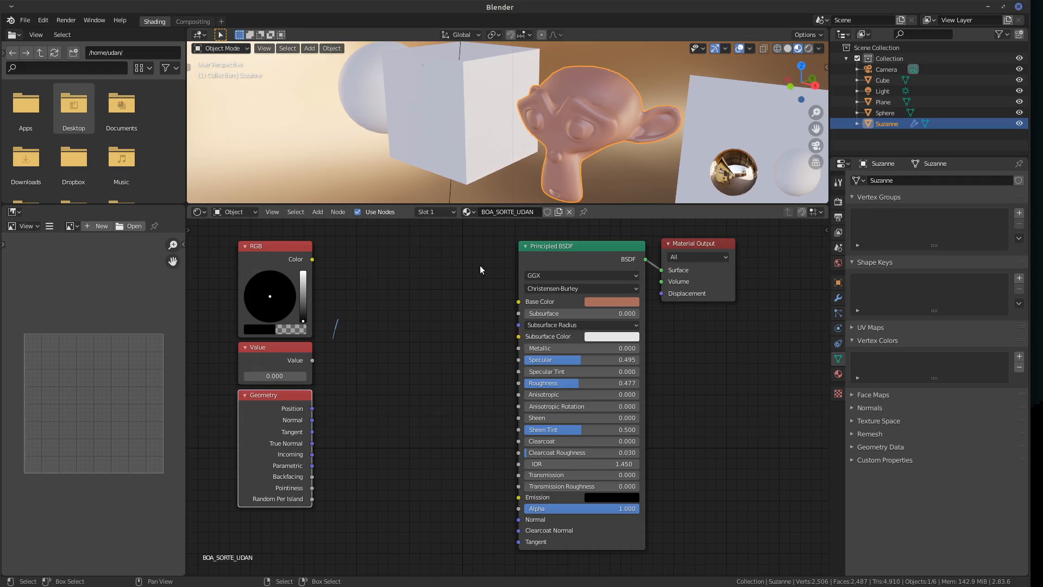
Handwrite the annotations INPUT above the RGB node, SHADER above the Principled BSDF and OUTPUT above the Material Output.
middle_drag(410, 352, 415, 402)
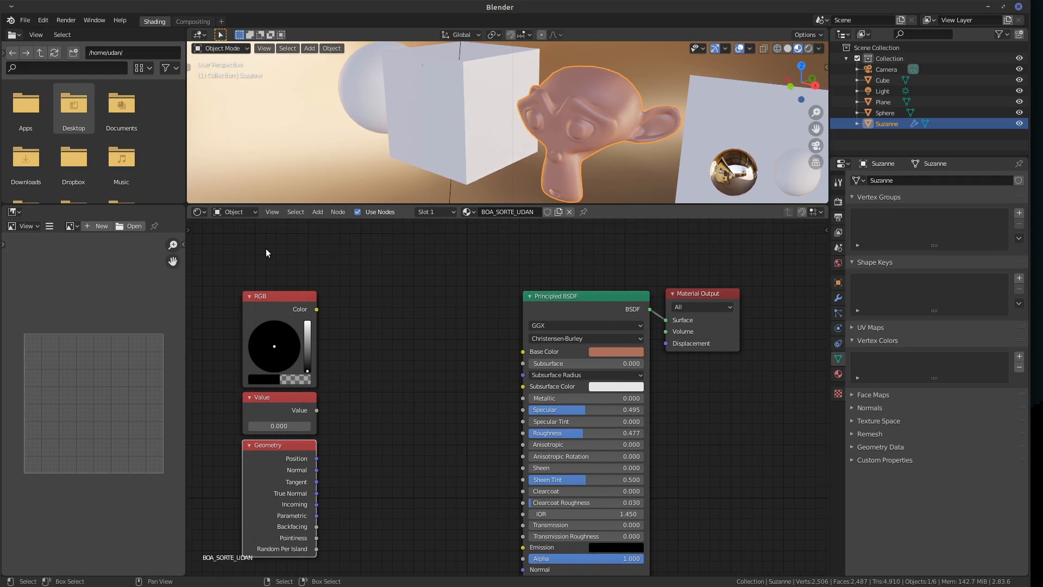
mouse_move(262, 278)
mouse_down()
mouse_move(290, 263)
mouse_move(295, 275)
mouse_up()
drag(289, 267, 304, 263)
drag(551, 263, 545, 278)
mouse_move(558, 263)
mouse_down()
mouse_move(558, 278)
mouse_move(567, 271)
mouse_up()
drag(569, 264, 569, 279)
drag(571, 279, 585, 279)
mouse_move(584, 265)
mouse_down()
mouse_move(585, 280)
mouse_move(619, 278)
mouse_up()
drag(683, 265, 722, 272)
drag(730, 263, 740, 264)
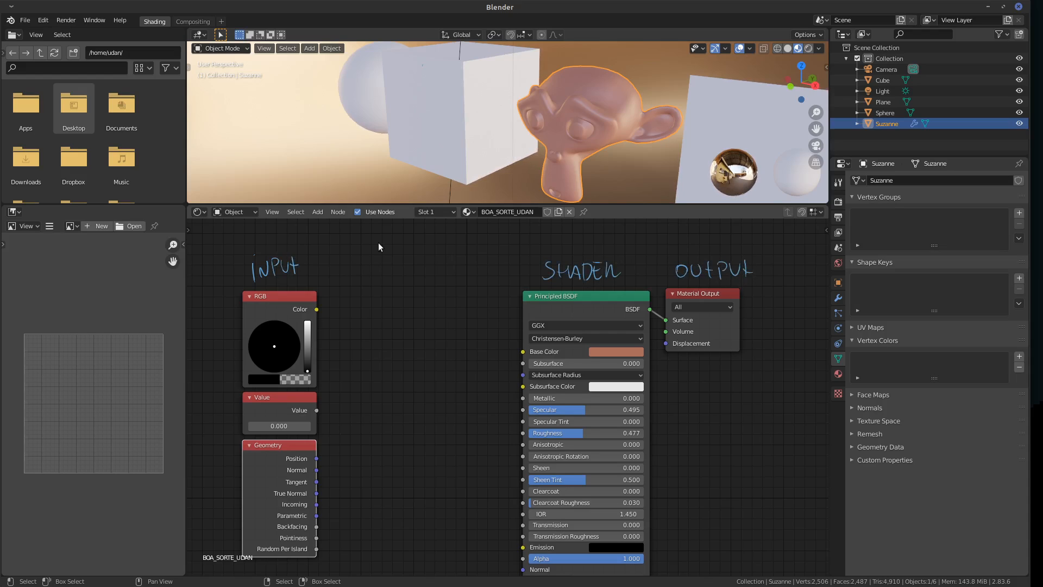
Add a Wave Texture node and place it between the input nodes and the Principled BSDF.
click(318, 212)
click(318, 211)
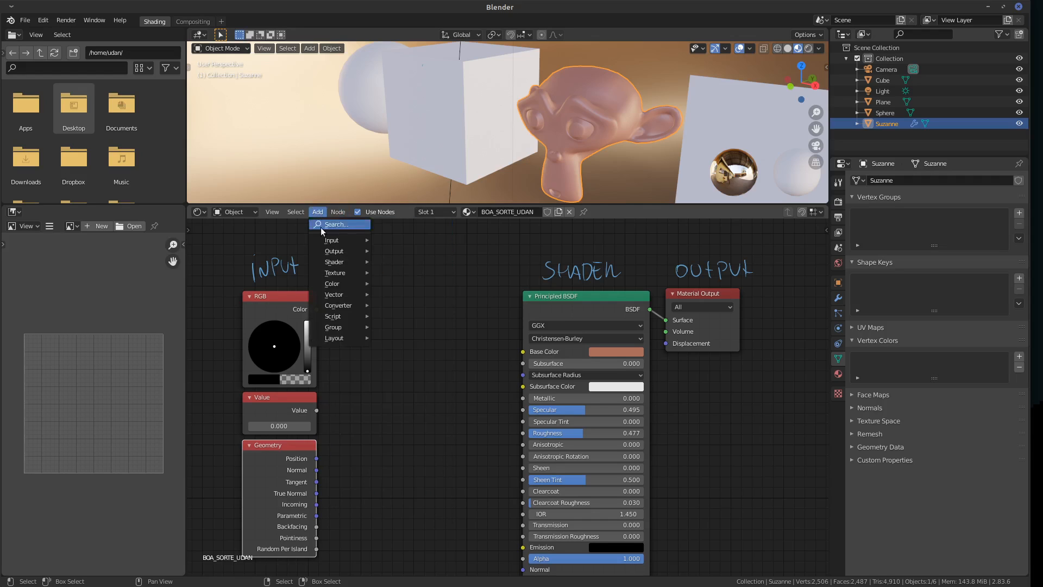
mouse_move(341, 273)
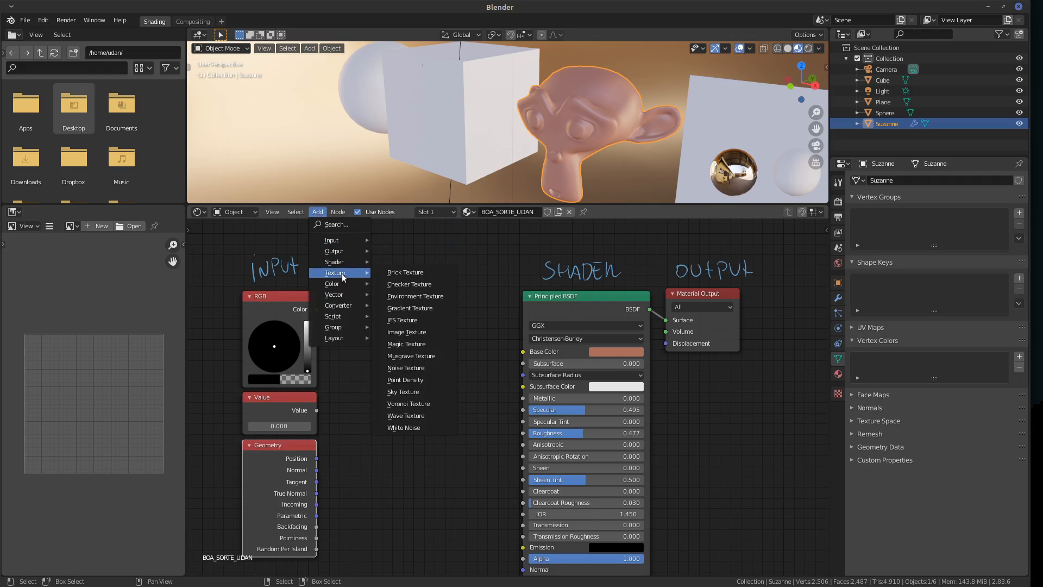
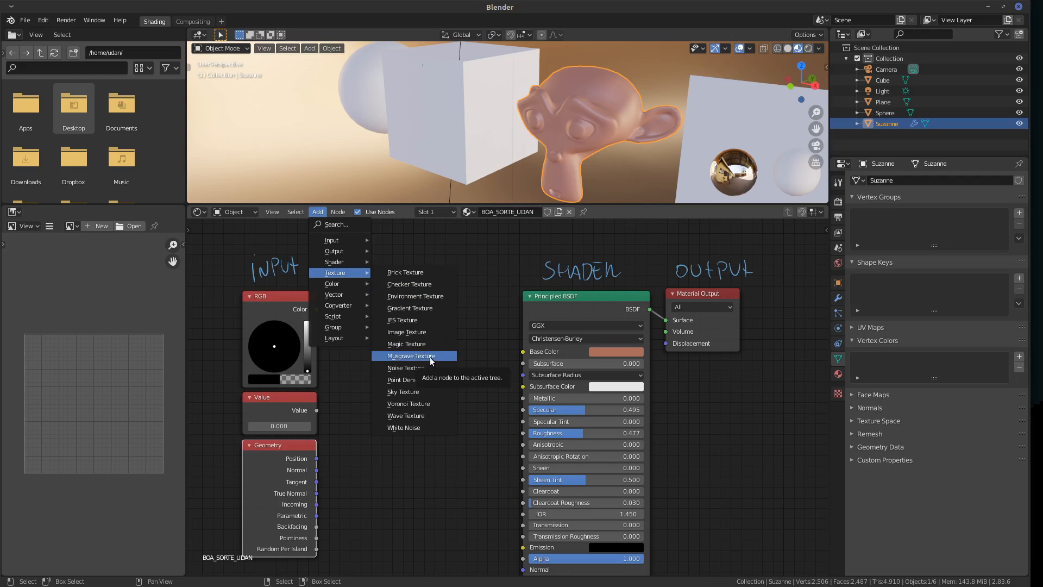
click(423, 415)
click(402, 294)
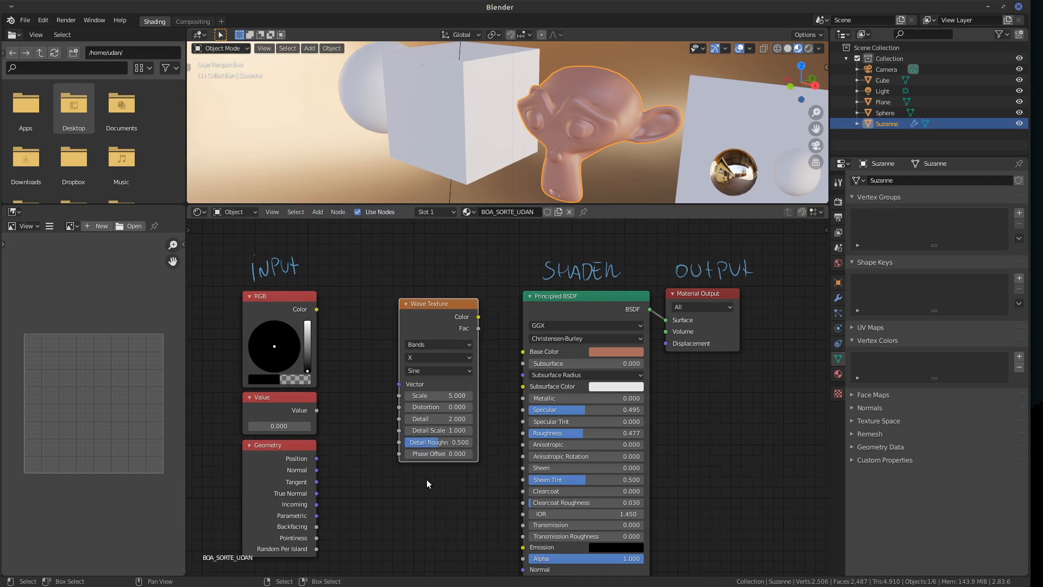
drag(446, 298, 433, 307)
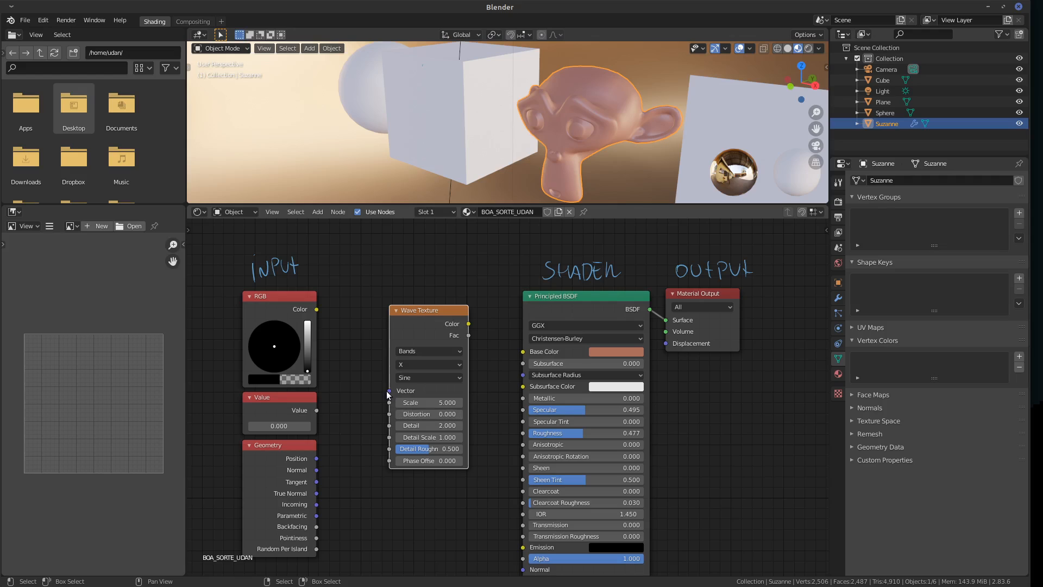
Connect the Wave Texture's Color output to the Principled BSDF's Base Color.
mouse_move(316, 458)
mouse_down()
mouse_move(387, 397)
mouse_move(318, 468)
mouse_up()
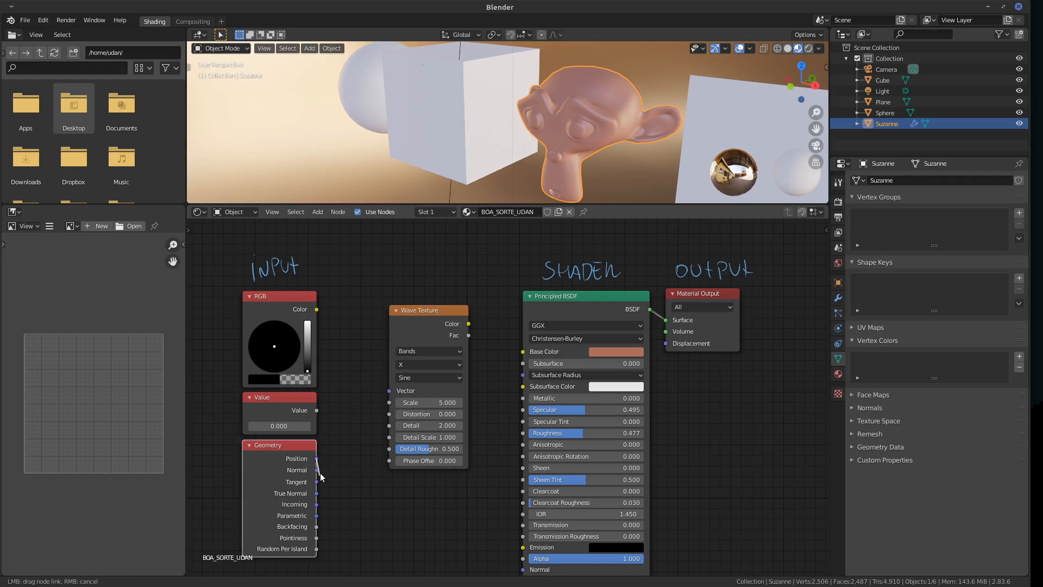
drag(468, 324, 524, 351)
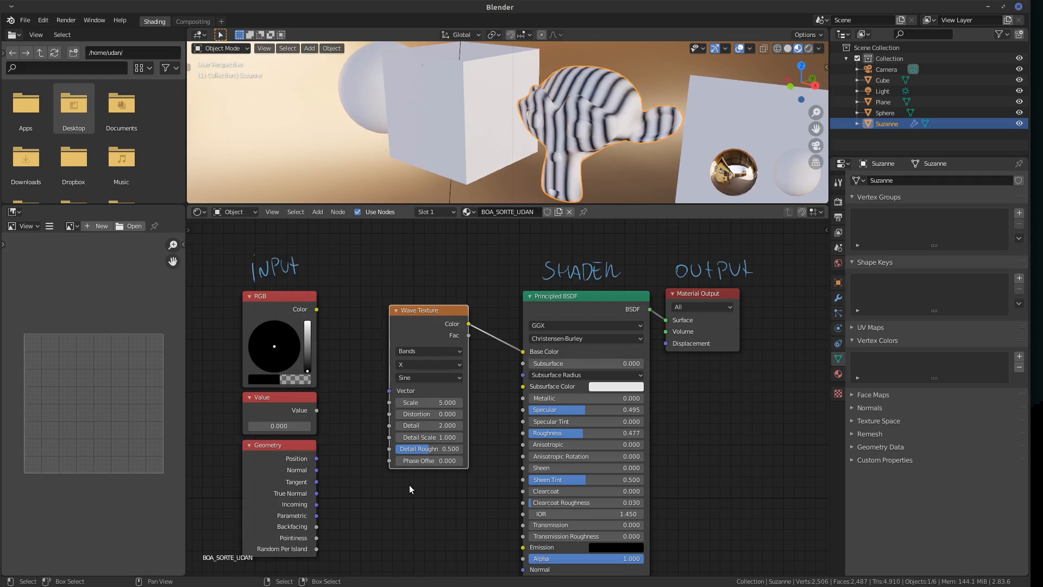
middle_drag(619, 152, 669, 135)
scroll(647, 142, up, 2)
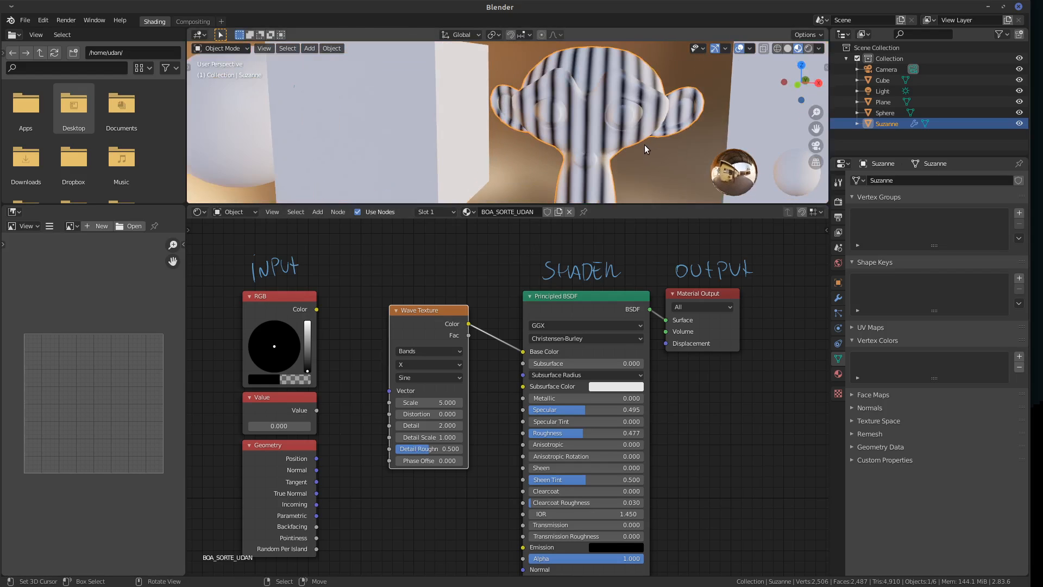
Set the Wave Texture's Scale to 5.700, Distortion to 6.000, Detail to 6.700, Detail Scale to 1.300 and Detail Roughness to 0.569.
drag(447, 316, 449, 317)
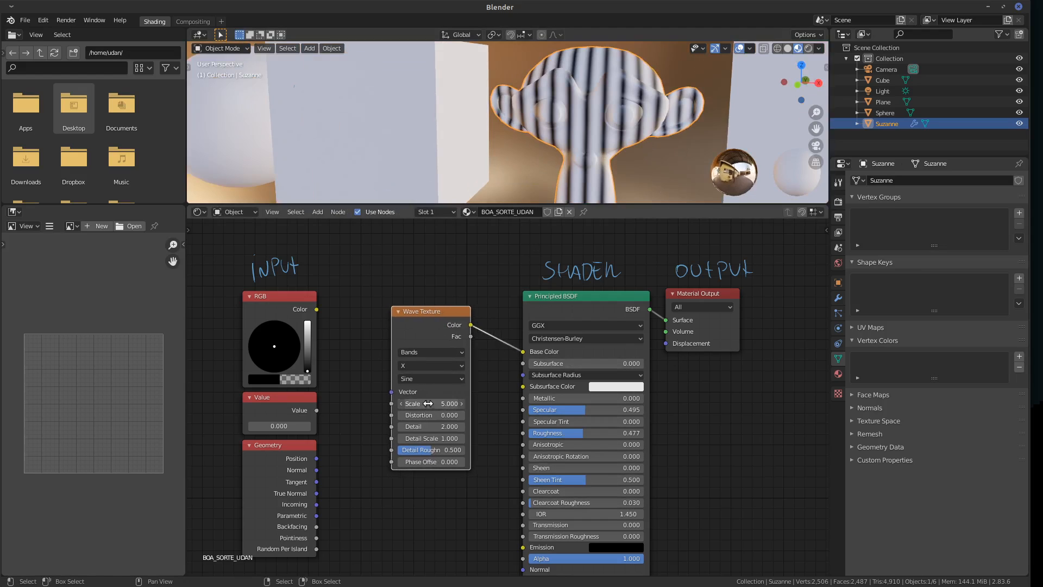
mouse_move(418, 405)
mouse_down()
mouse_move(402, 404)
mouse_move(461, 412)
mouse_move(449, 438)
mouse_move(435, 435)
mouse_move(446, 448)
mouse_move(419, 452)
mouse_move(437, 450)
mouse_up()
click(462, 415)
middle_drag(624, 122, 653, 129)
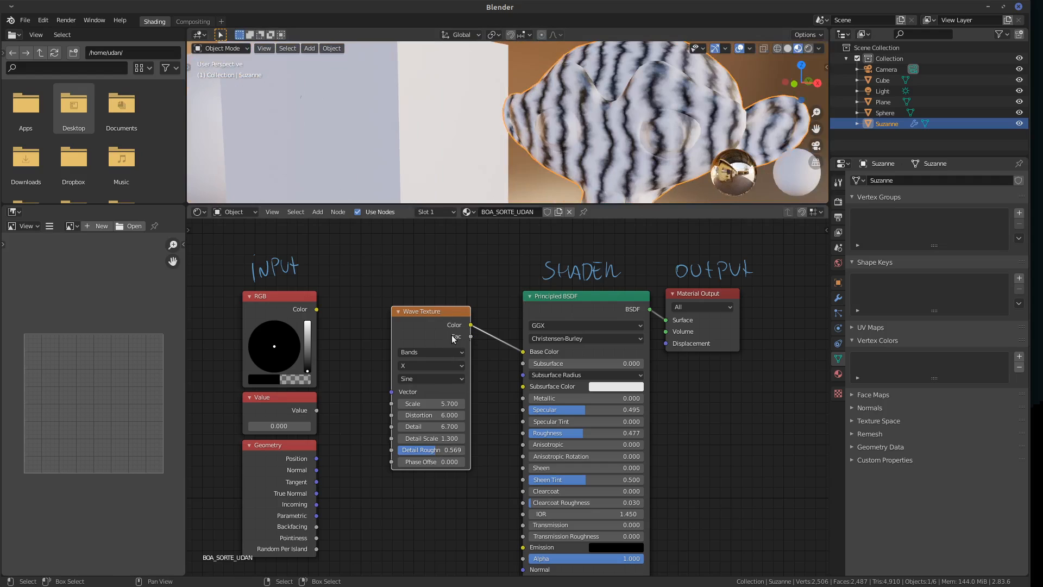
Lower the Wave Texture node and try the Geometry node's Position and Normal outputs as its Vector input.
drag(451, 312, 454, 340)
drag(316, 459, 399, 423)
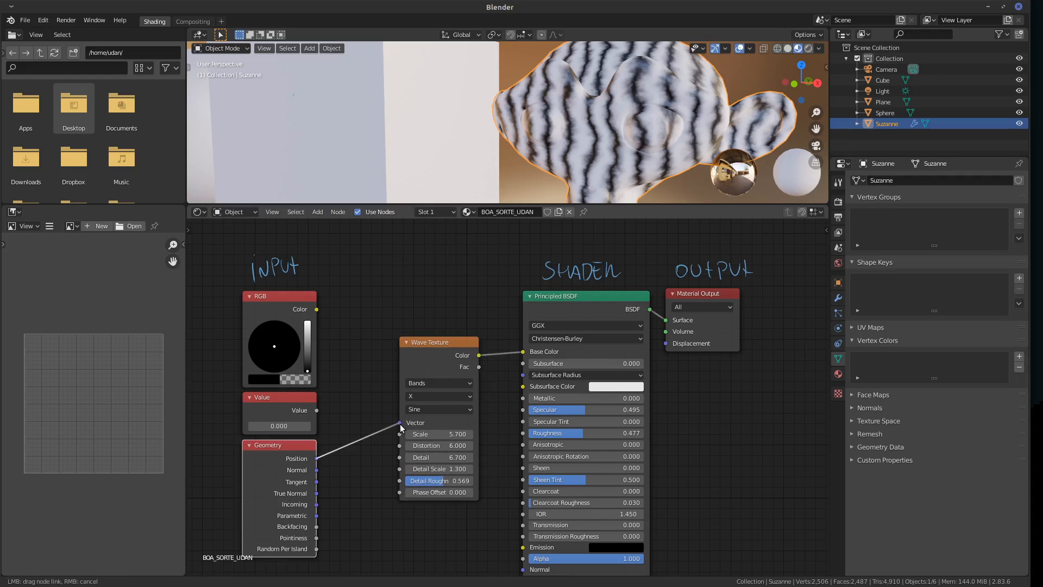
drag(513, 348, 522, 351)
middle_drag(708, 142, 670, 135)
drag(316, 470, 400, 423)
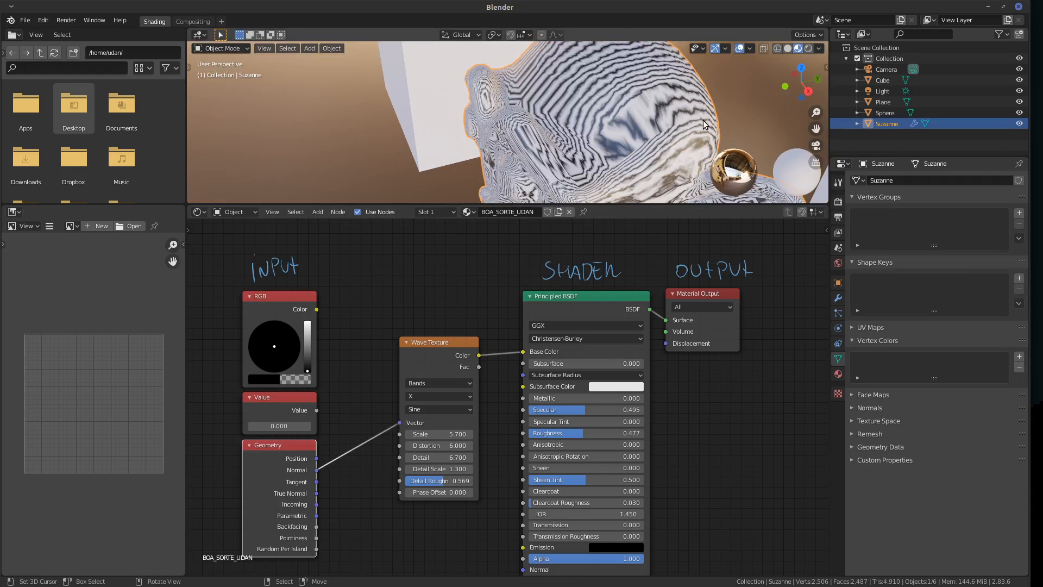
scroll(704, 119, down, 4)
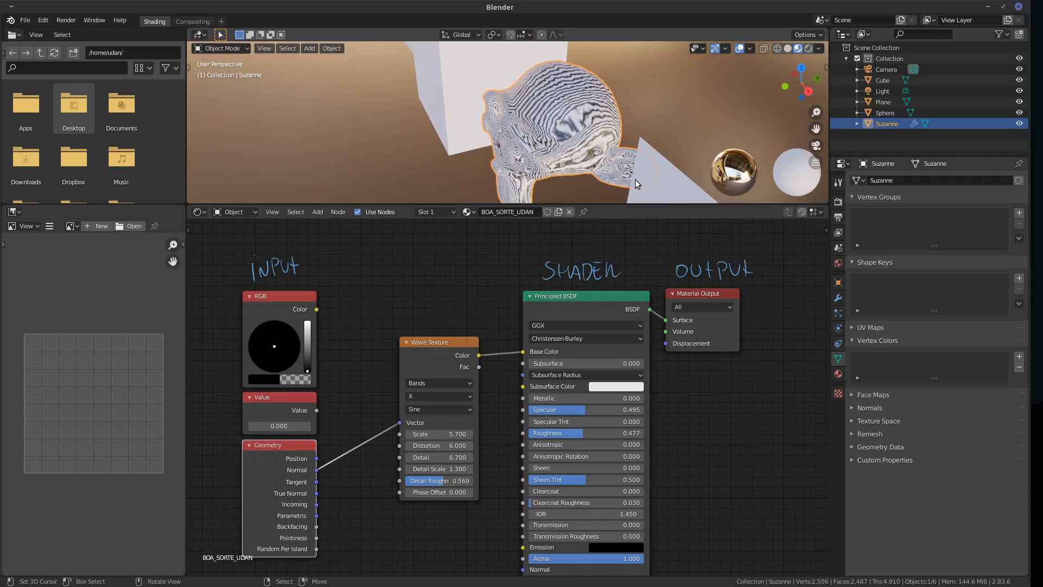
Try the Geometry node's Tangent and Incoming outputs as the Wave Texture's Vector input, checking the pattern on Suzanne.
drag(316, 482, 399, 422)
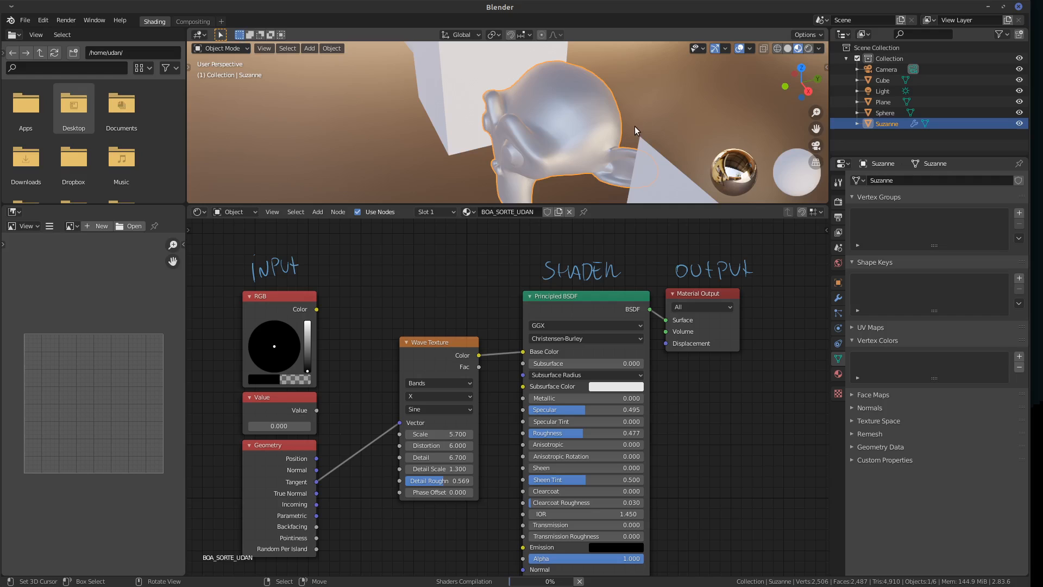
middle_drag(623, 132, 595, 170)
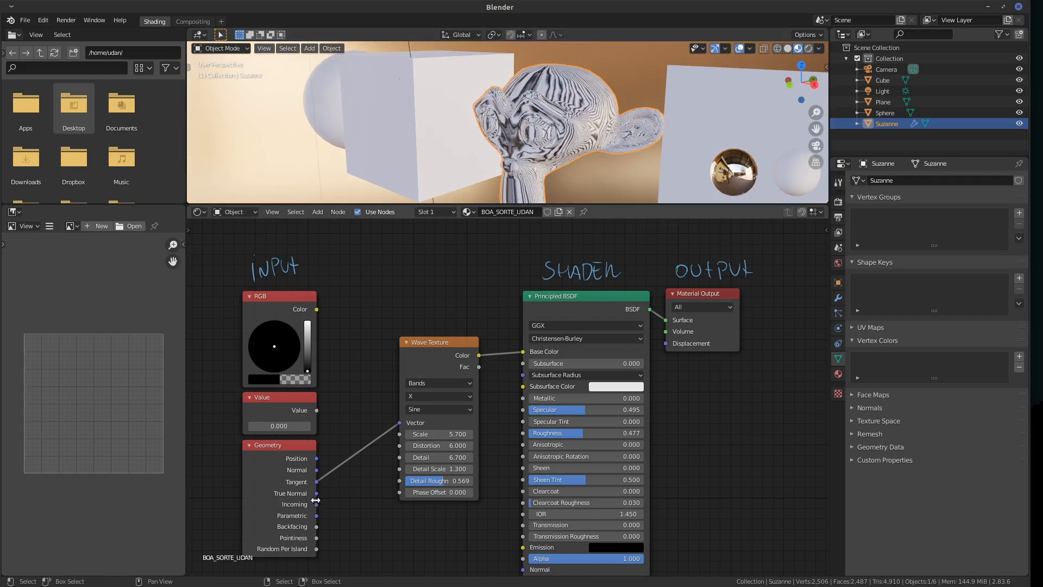
drag(317, 504, 400, 423)
middle_drag(624, 134, 675, 129)
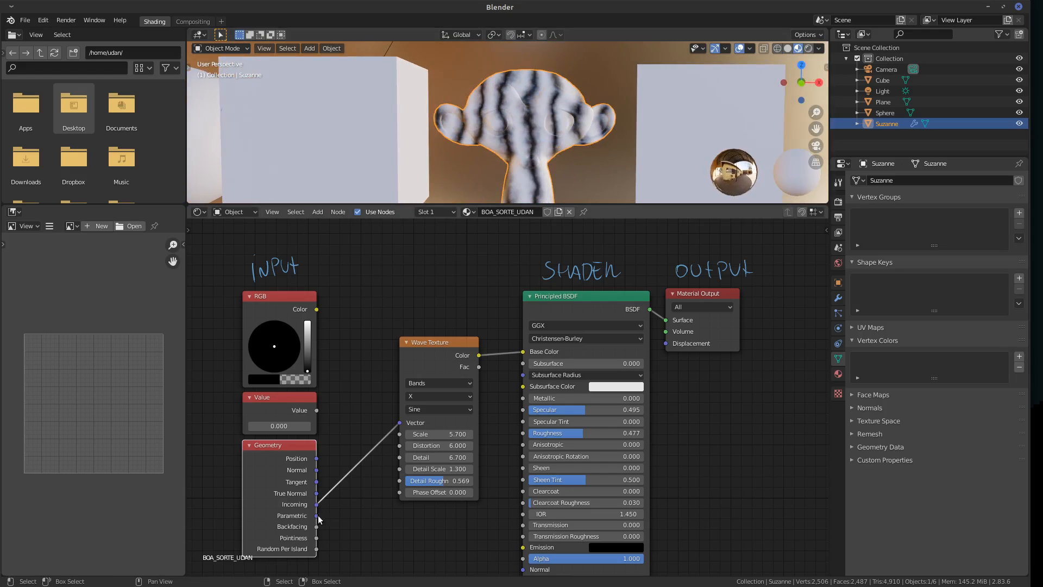
Try the Geometry node's Parametric output as the Wave Texture's Vector, inspect the pattern up close, and disconnect it.
drag(318, 516, 399, 422)
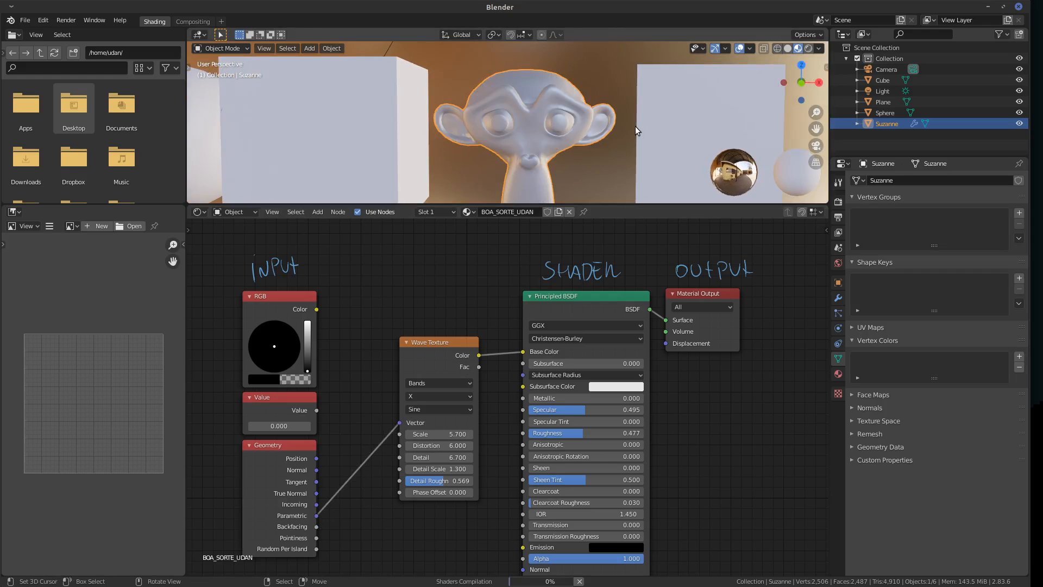
middle_drag(631, 116, 620, 123)
scroll(621, 124, up, 10)
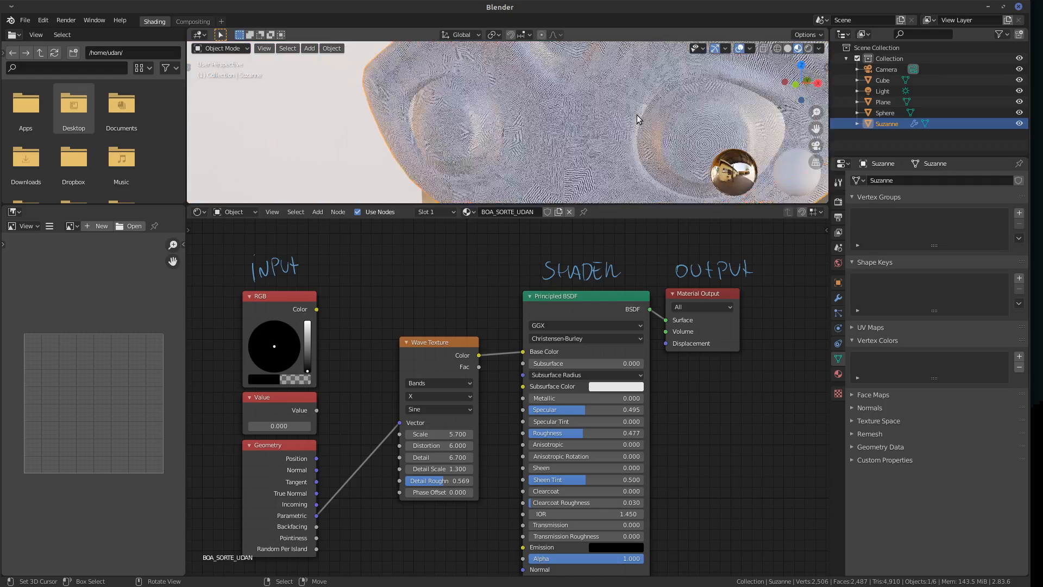
scroll(644, 120, up, 3)
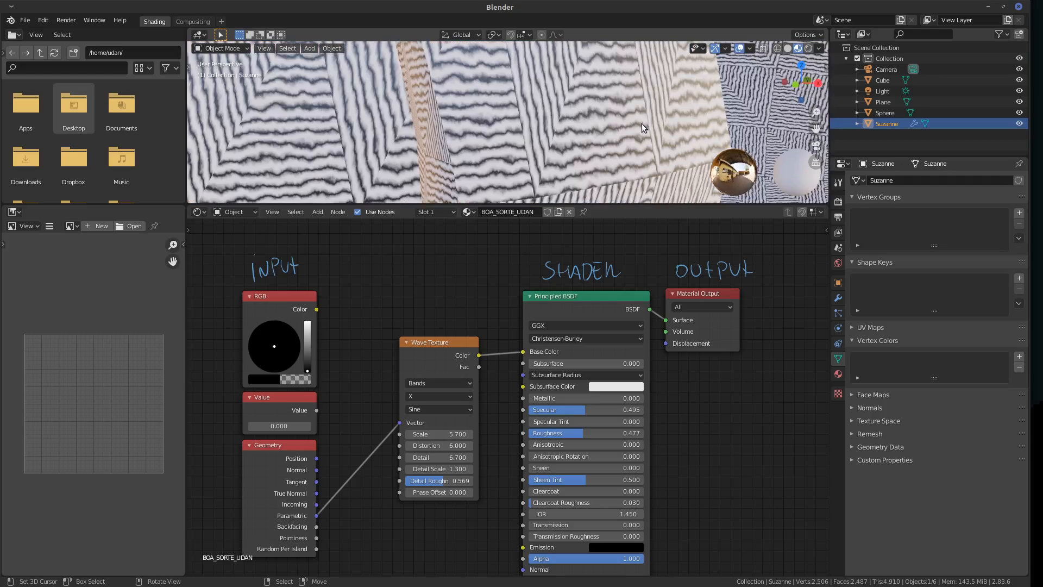
middle_drag(644, 115, 625, 145)
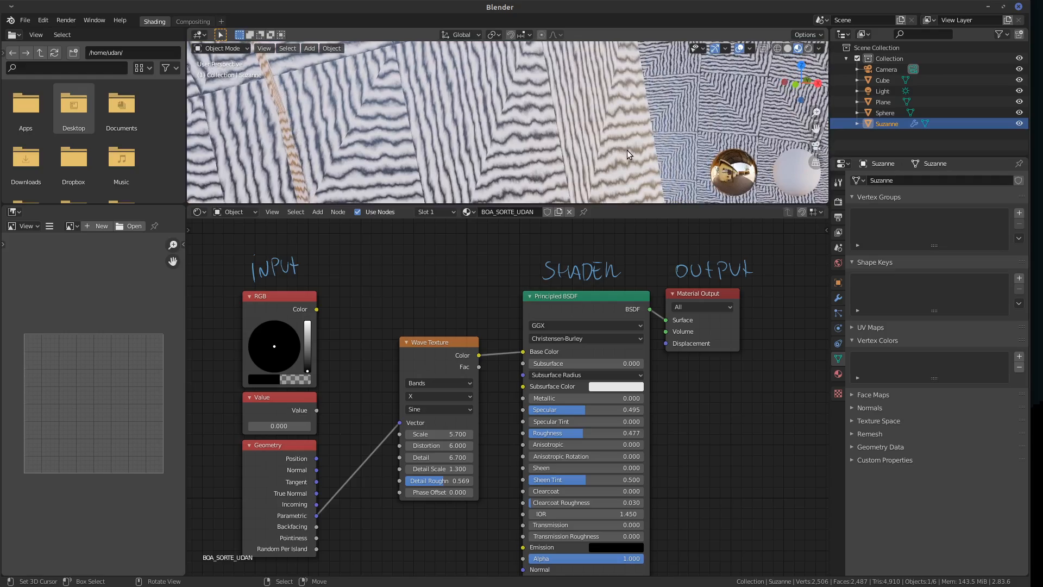
scroll(630, 145, down, 8)
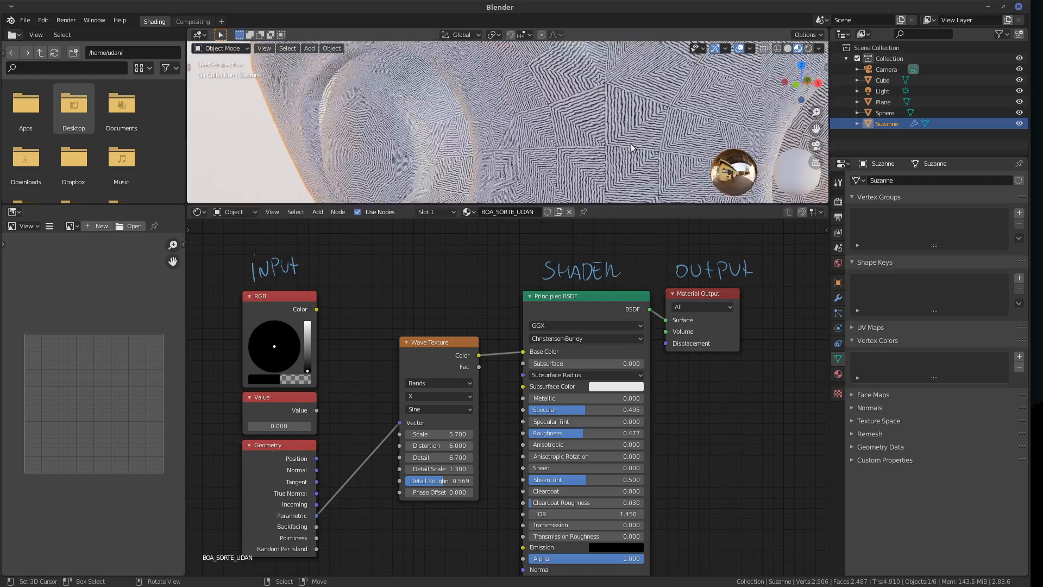
scroll(632, 143, down, 6)
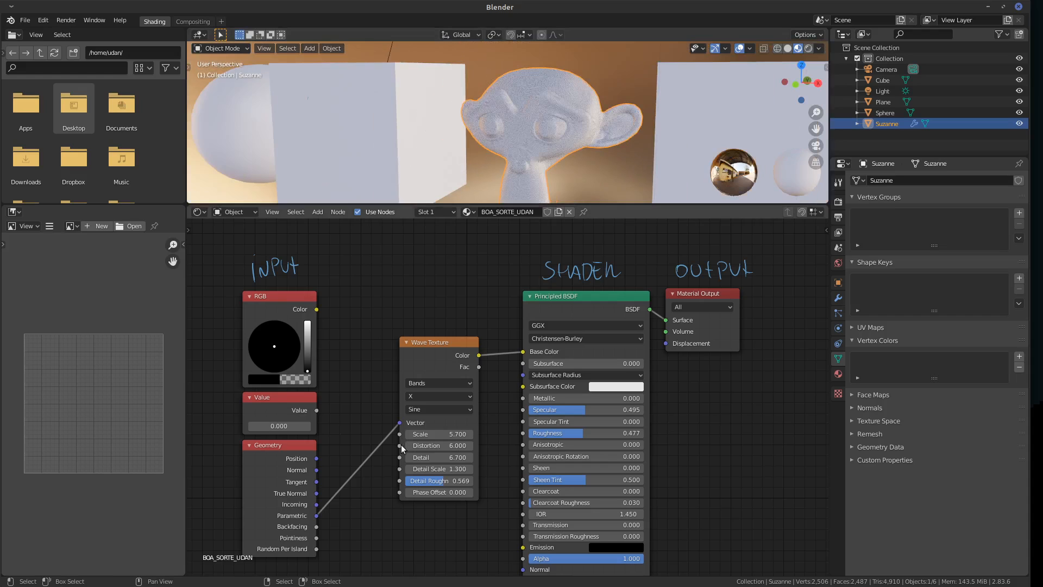
drag(399, 423, 387, 433)
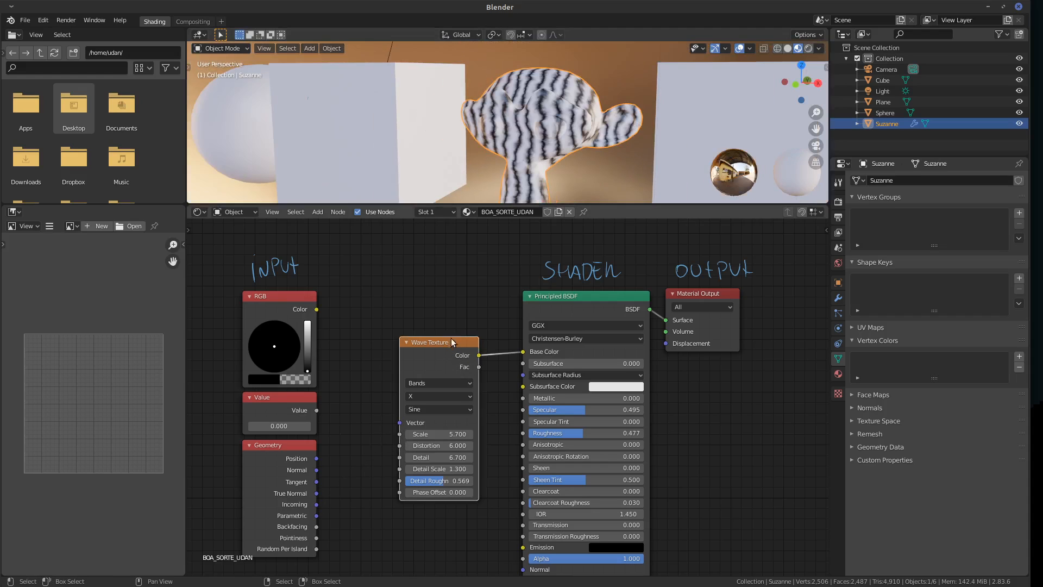
Sketch and erase an annotation above the Wave Texture node, trying its Fac output in Base Color before restoring the Color link.
mouse_move(451, 338)
mouse_down()
mouse_move(454, 328)
mouse_move(456, 339)
mouse_up()
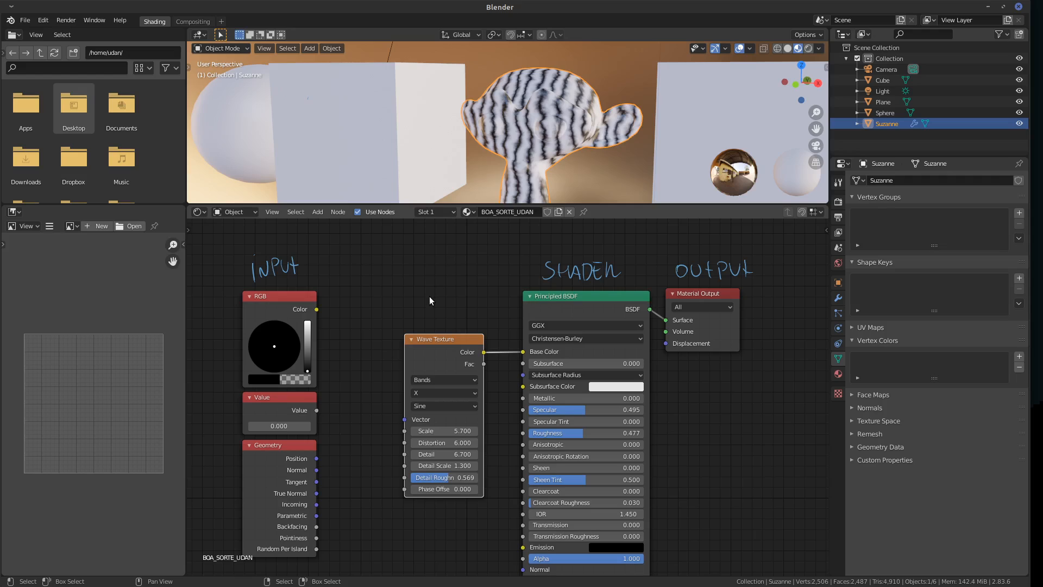
mouse_move(420, 289)
mouse_down()
mouse_move(420, 314)
mouse_move(427, 296)
mouse_up()
drag(427, 304, 446, 309)
mouse_move(447, 294)
mouse_down()
mouse_move(437, 310)
mouse_move(450, 308)
mouse_up()
mouse_move(445, 300)
mouse_down()
mouse_move(466, 308)
mouse_move(480, 291)
mouse_up()
drag(483, 365, 522, 352)
drag(483, 352, 523, 352)
right_drag(420, 301, 491, 294)
Move the Wave Texture node beside the RGB node and handwrite the annotation TEXTURE above it.
drag(448, 338, 383, 298)
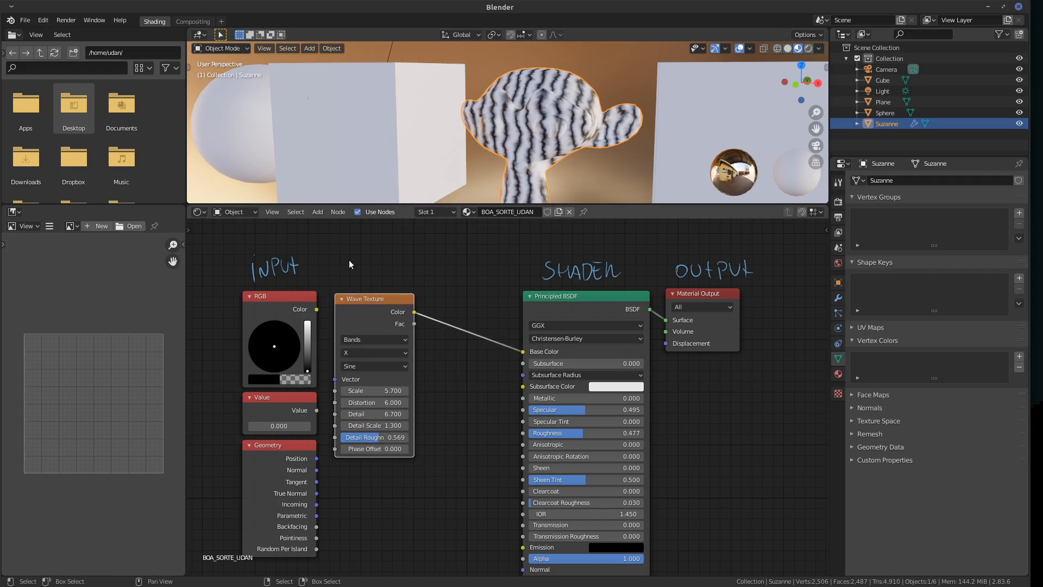
drag(348, 256, 346, 278)
drag(340, 265, 373, 279)
mouse_move(372, 265)
mouse_down()
mouse_move(362, 280)
mouse_move(375, 277)
mouse_up()
drag(371, 270, 387, 275)
drag(389, 265, 398, 276)
drag(398, 267, 404, 270)
Add a MixRGB node, move the Wave Texture node lower, and place the Mix node between the TEXTURE and SHADER labels.
click(317, 212)
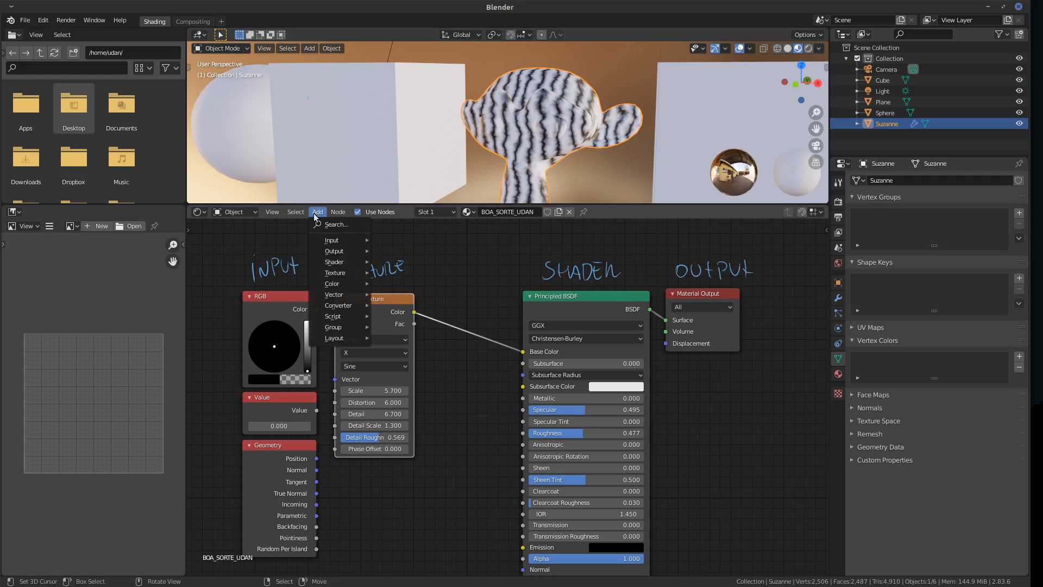
mouse_move(350, 284)
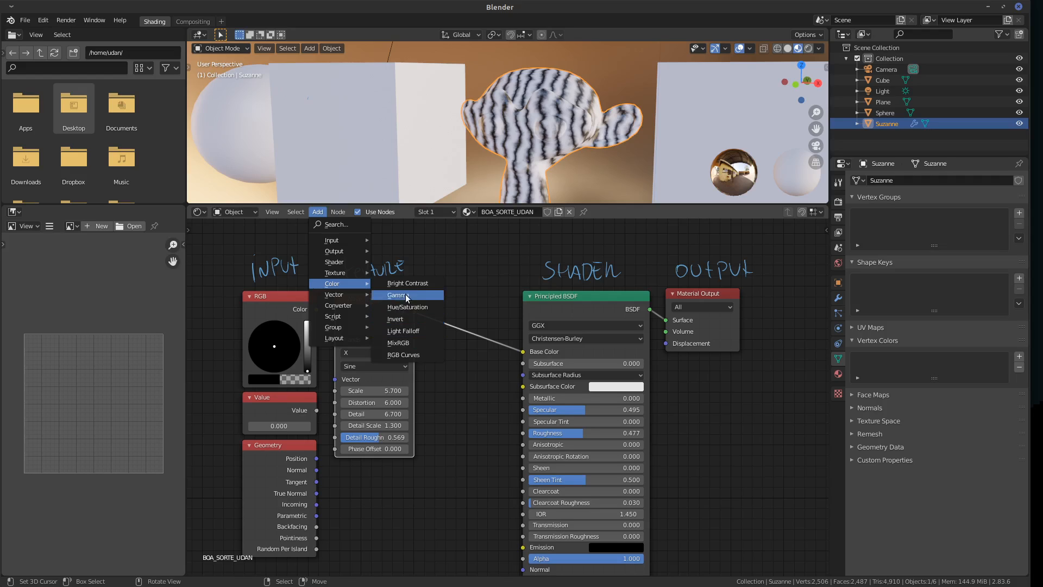
click(416, 342)
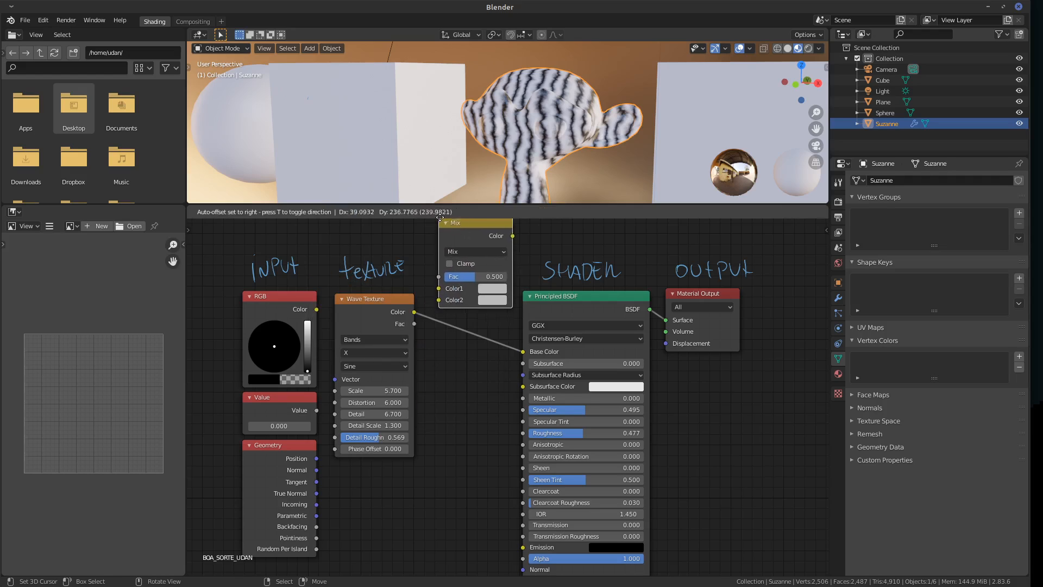
click(436, 259)
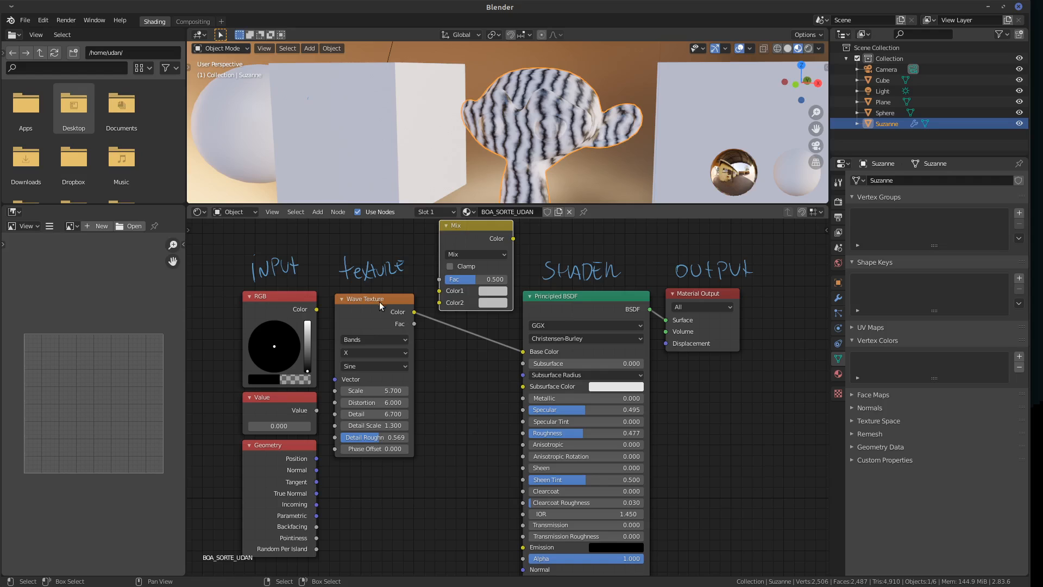
drag(380, 302, 378, 387)
drag(462, 225, 453, 269)
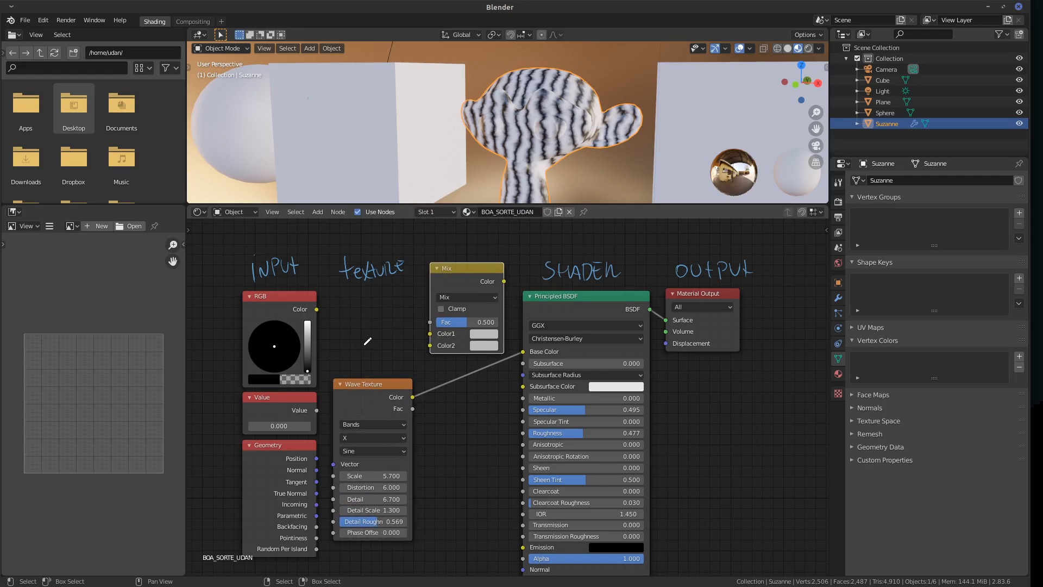
drag(363, 345, 368, 374)
drag(465, 253, 477, 242)
right_drag(357, 354, 366, 375)
drag(469, 225, 476, 249)
right_drag(470, 254, 471, 249)
Brighten the RGB node's colour, try different hues on its wheel, and darken it again to near black.
drag(303, 356, 309, 336)
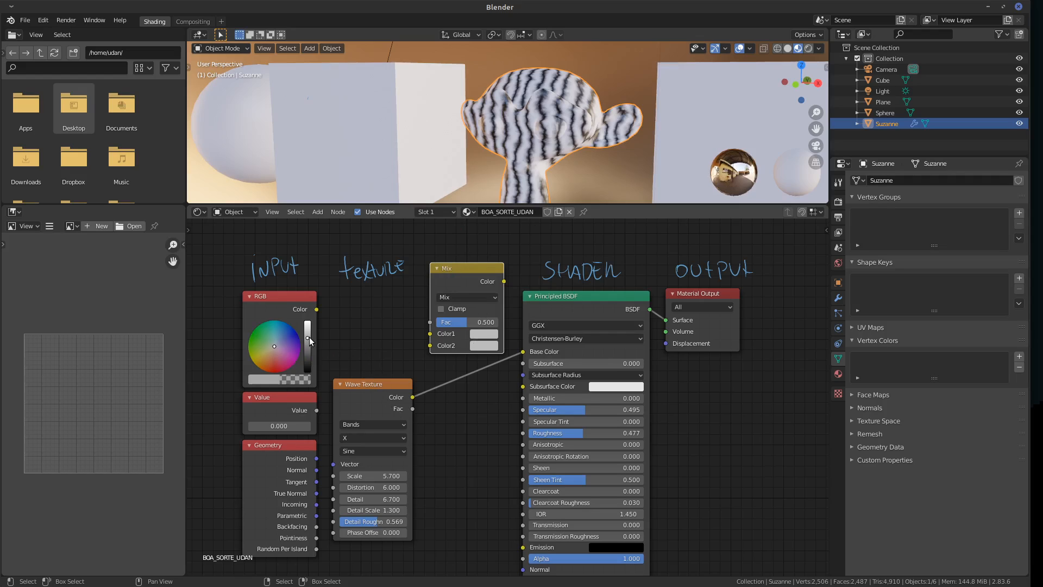
click(274, 357)
click(275, 368)
click(277, 346)
drag(307, 341, 308, 369)
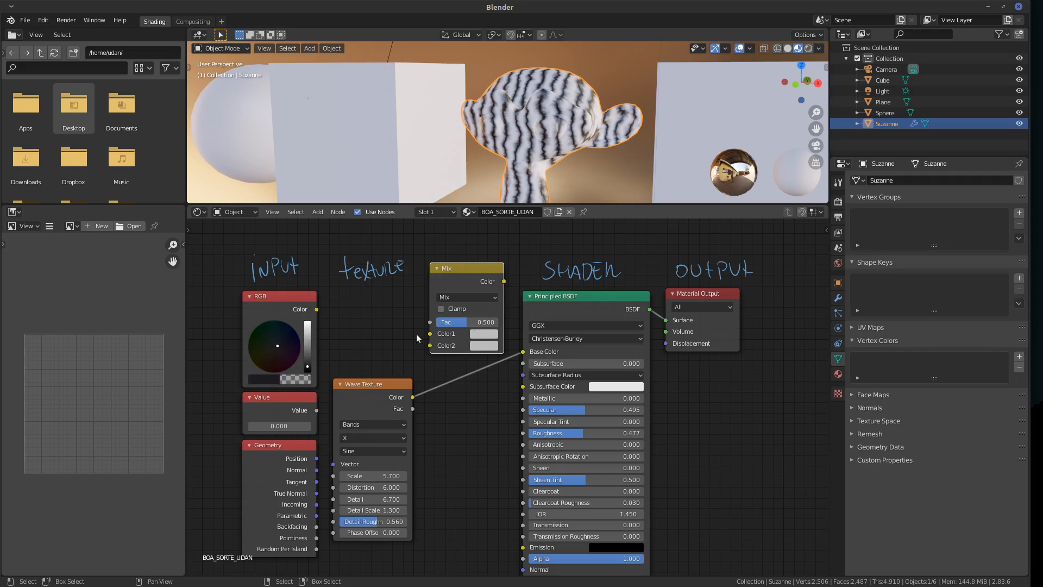
Set the Mix node's Color1 to a bright orange and its Color2 to a light blue.
click(484, 333)
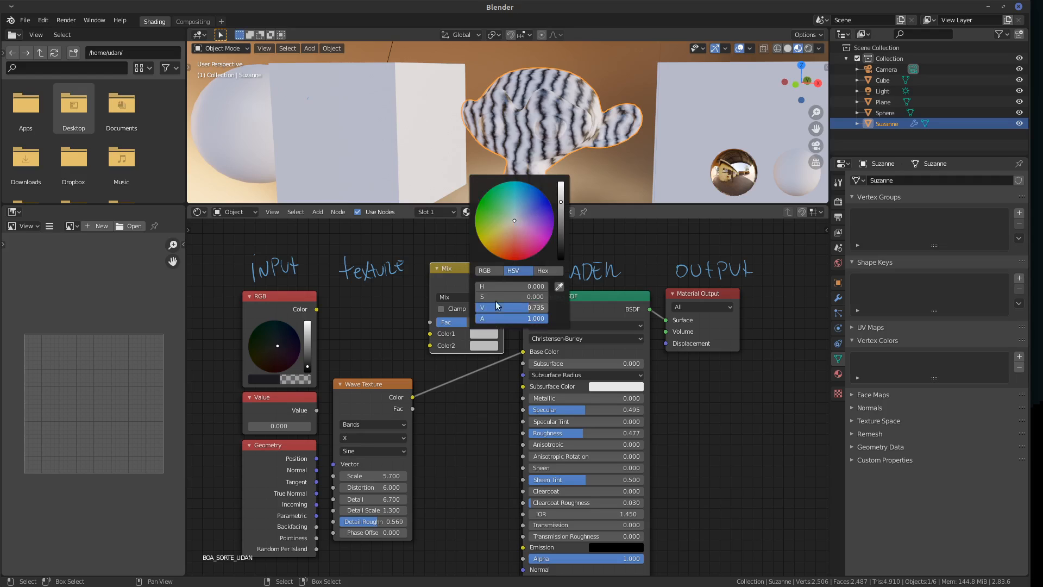
click(497, 253)
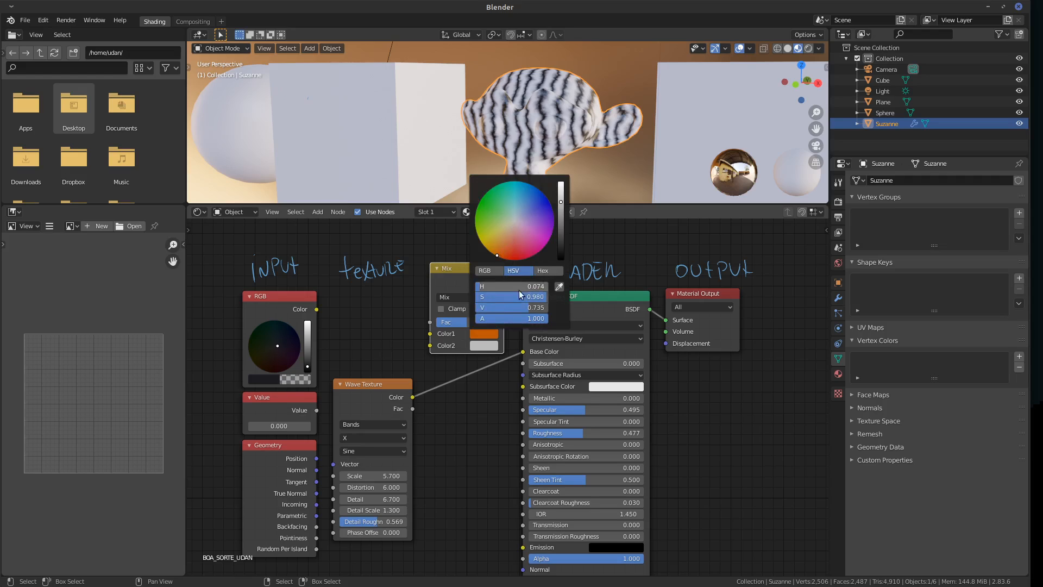
click(483, 347)
drag(563, 214, 562, 192)
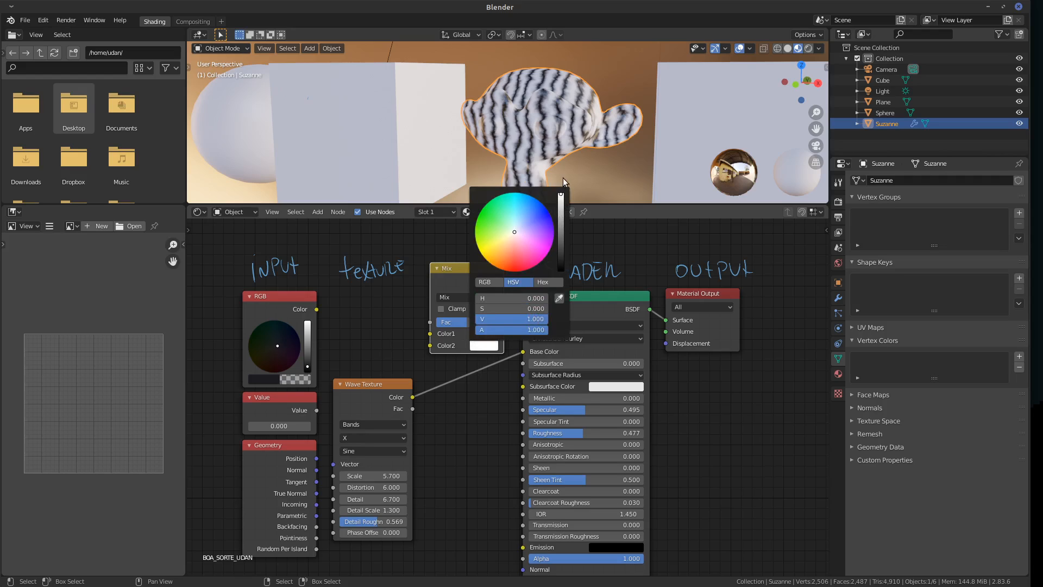
mouse_move(525, 224)
mouse_down()
mouse_move(548, 203)
mouse_move(530, 204)
mouse_up()
click(487, 348)
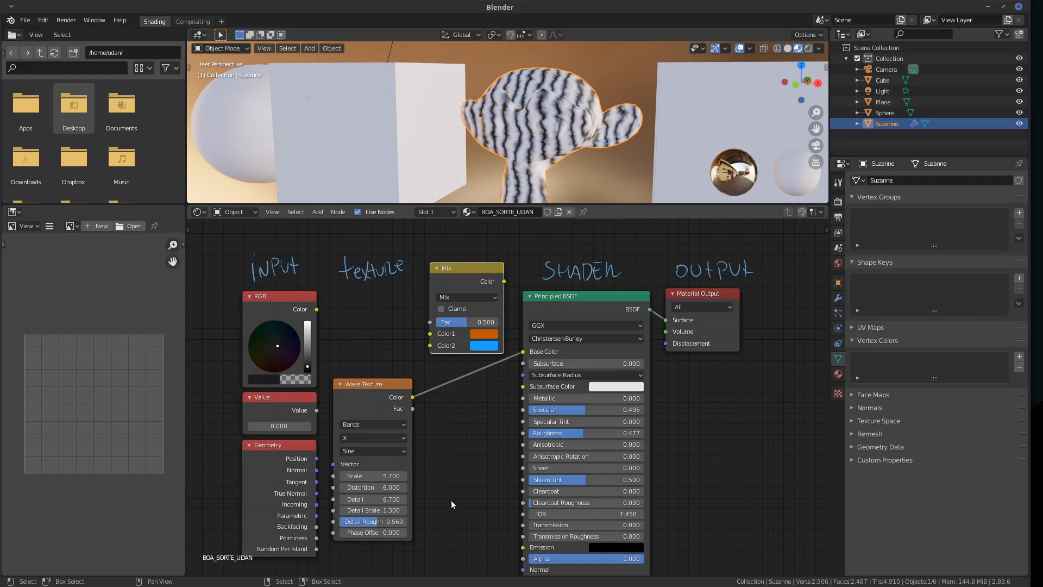
click(483, 333)
drag(562, 202, 562, 193)
Move the Mix node beside the Wave Texture and route the texture's Color through Color1 into the Principled BSDF's Base Color.
middle_drag(686, 416, 709, 394)
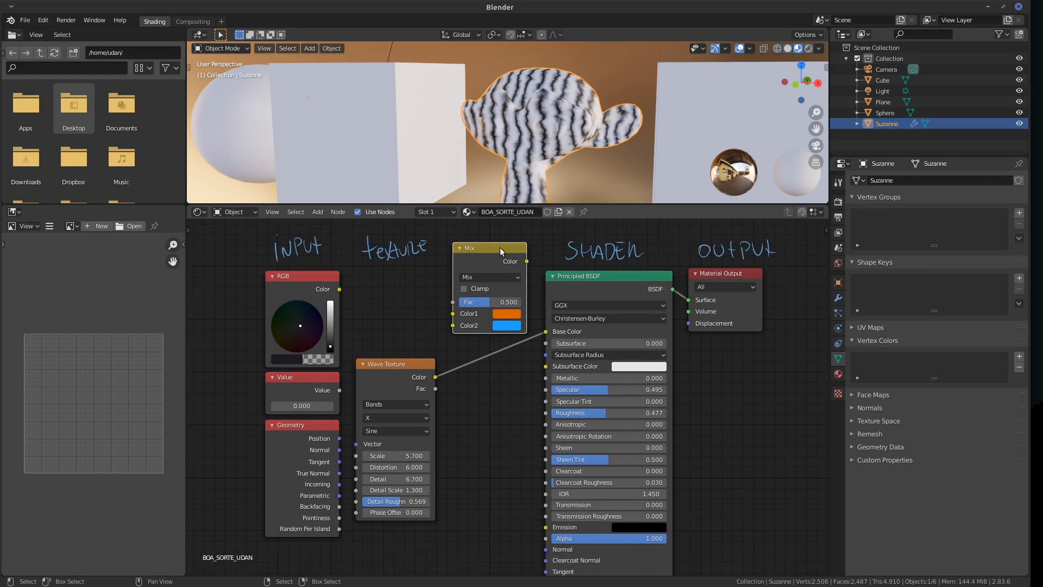
drag(500, 247, 507, 379)
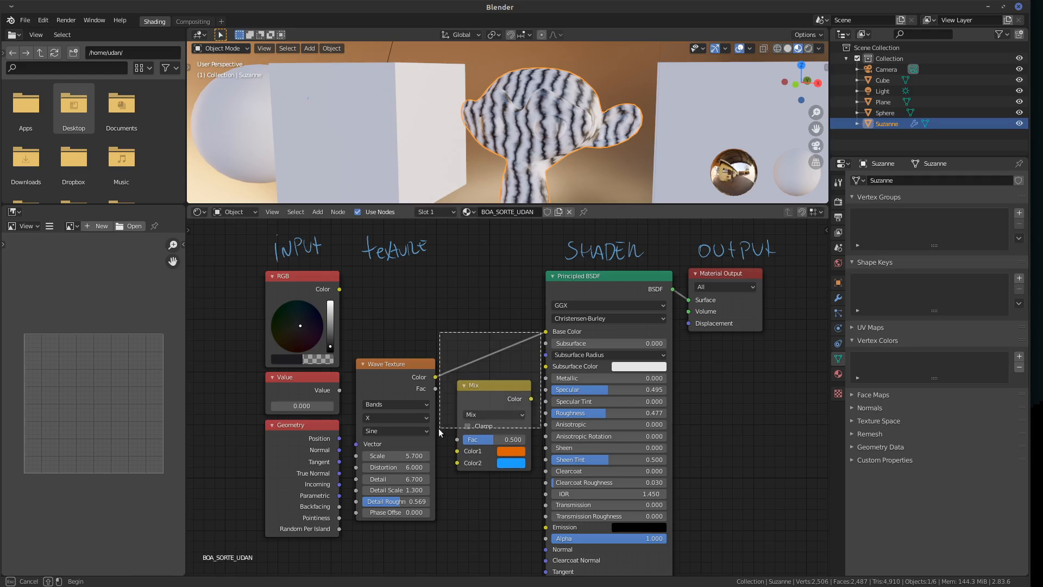
drag(545, 331, 457, 451)
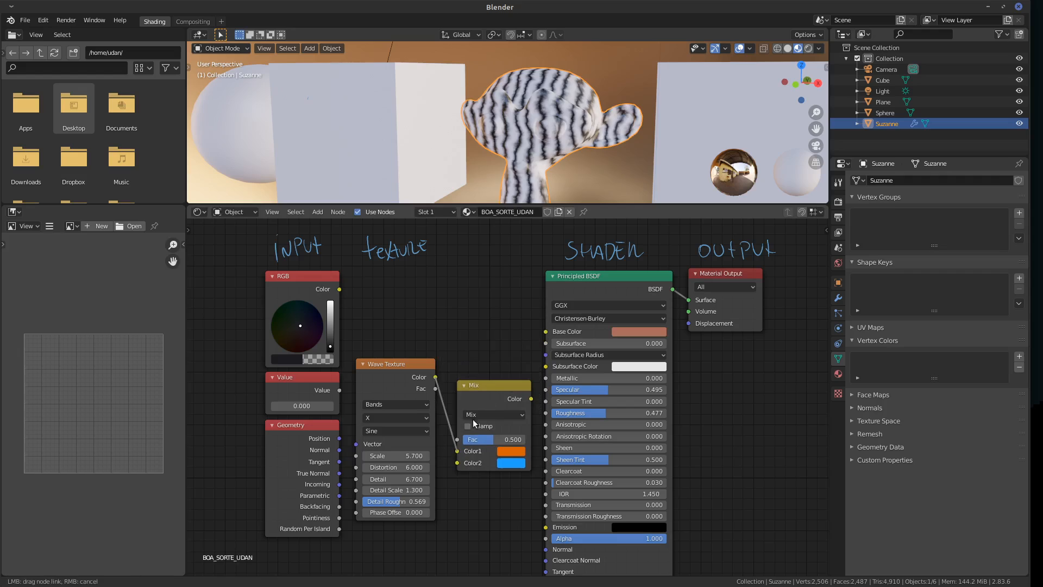
drag(492, 386, 545, 332)
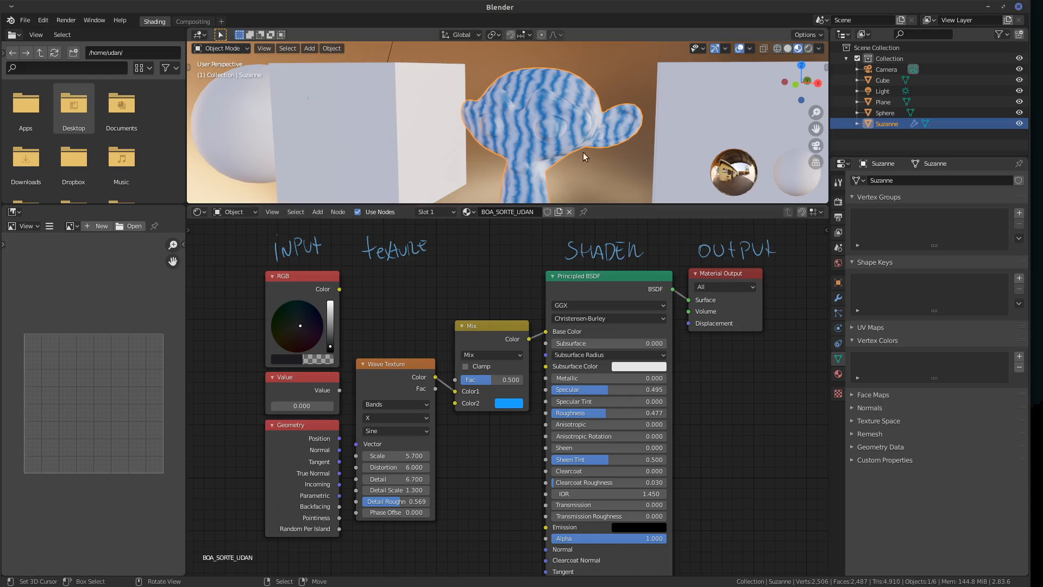
scroll(575, 152, up, 2)
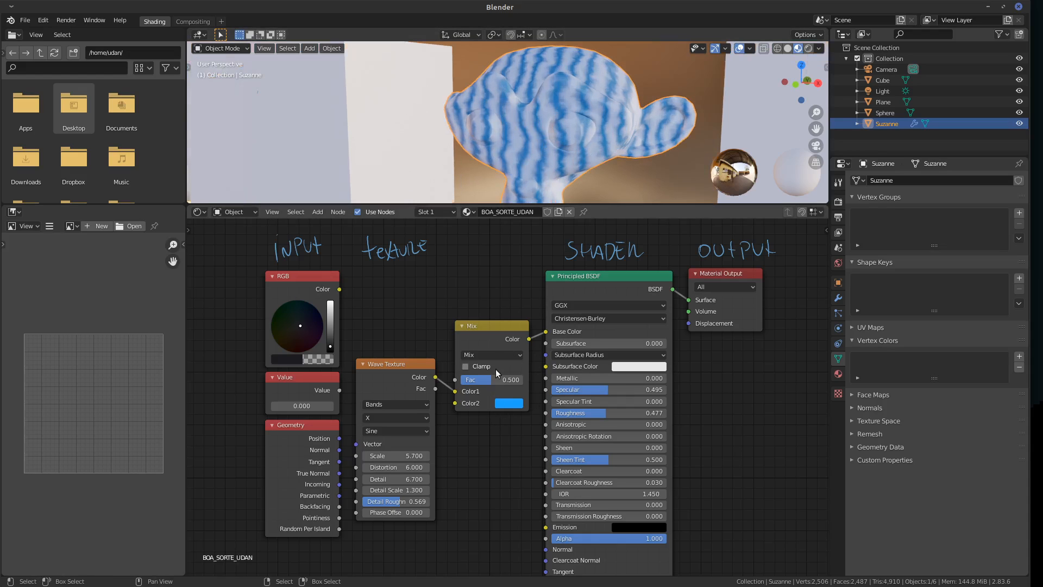
Compare the Mix node's Fac at 0.267 and 0.000, set it to 1.000, and move the node higher.
mouse_move(480, 385)
mouse_down()
mouse_move(517, 380)
mouse_move(473, 381)
mouse_up()
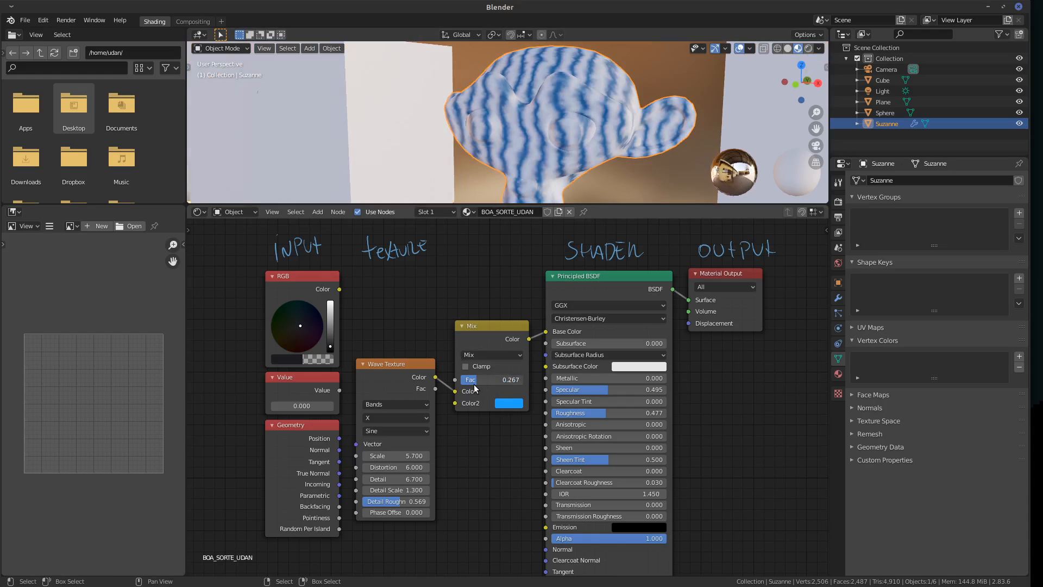
drag(486, 341, 484, 323)
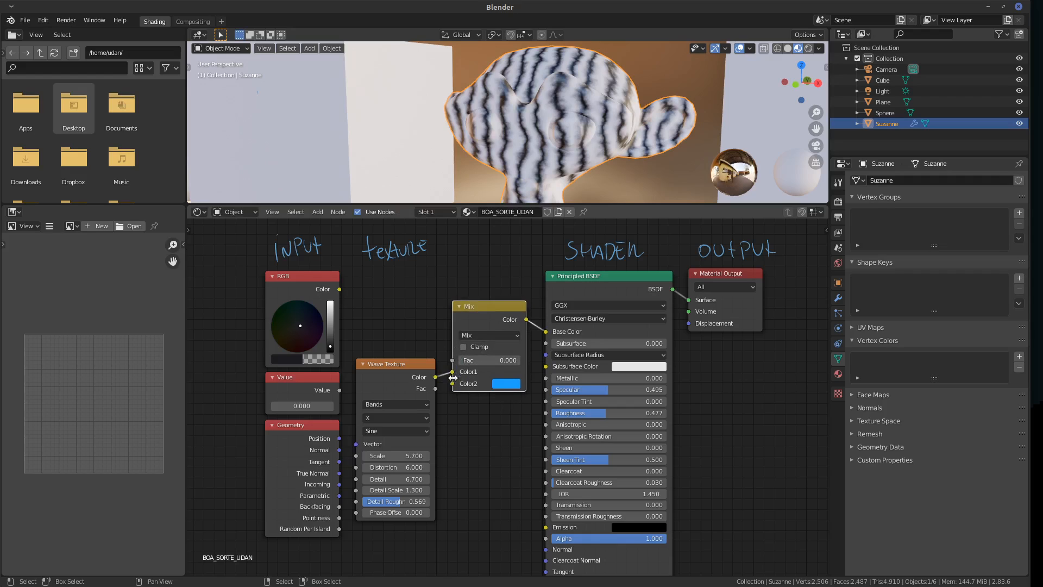
mouse_move(457, 368)
mouse_down()
mouse_move(449, 376)
mouse_move(499, 364)
mouse_move(569, 368)
mouse_up()
key(ctrl+z)
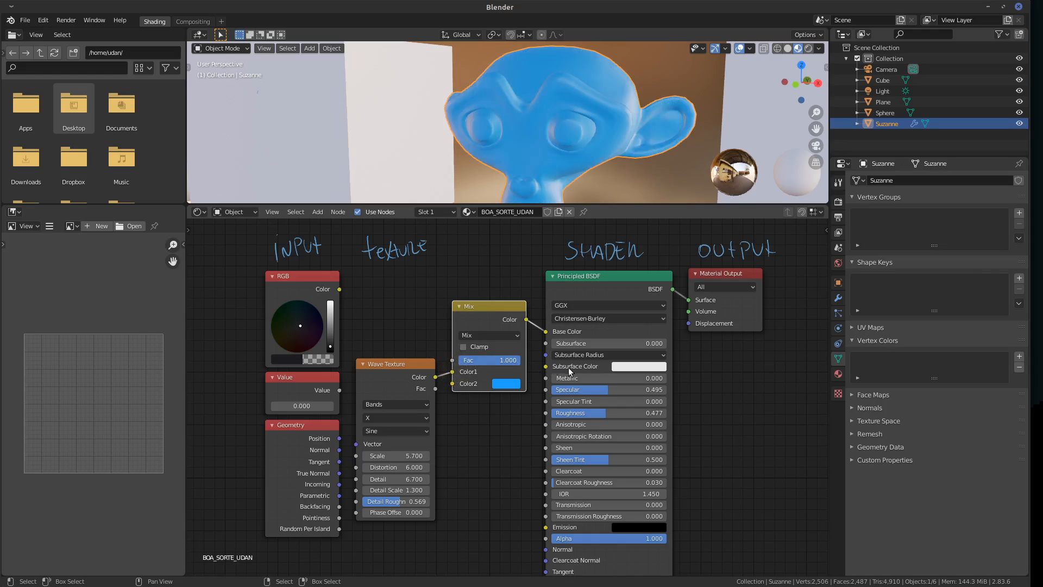
mouse_move(458, 386)
mouse_down()
mouse_move(448, 392)
mouse_move(457, 380)
mouse_move(479, 402)
mouse_up()
key(ctrl+z)
mouse_move(481, 399)
right_down()
mouse_move(529, 394)
mouse_move(495, 405)
right_up()
drag(497, 309, 501, 289)
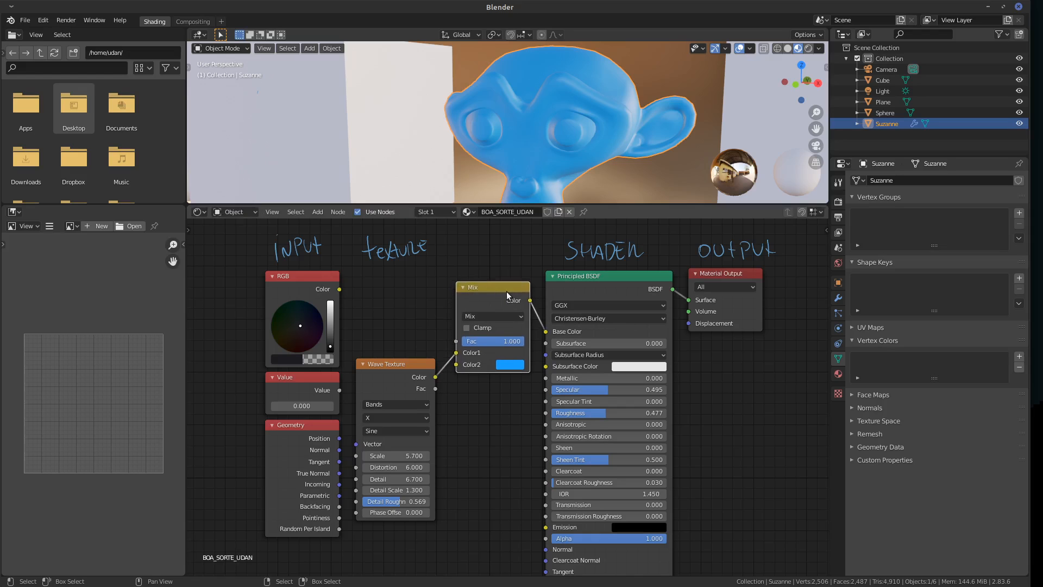
Disconnect the Wave Texture from Color1, move it higher, and link its Fac output to the Mix node's Fac input.
drag(456, 353, 420, 316)
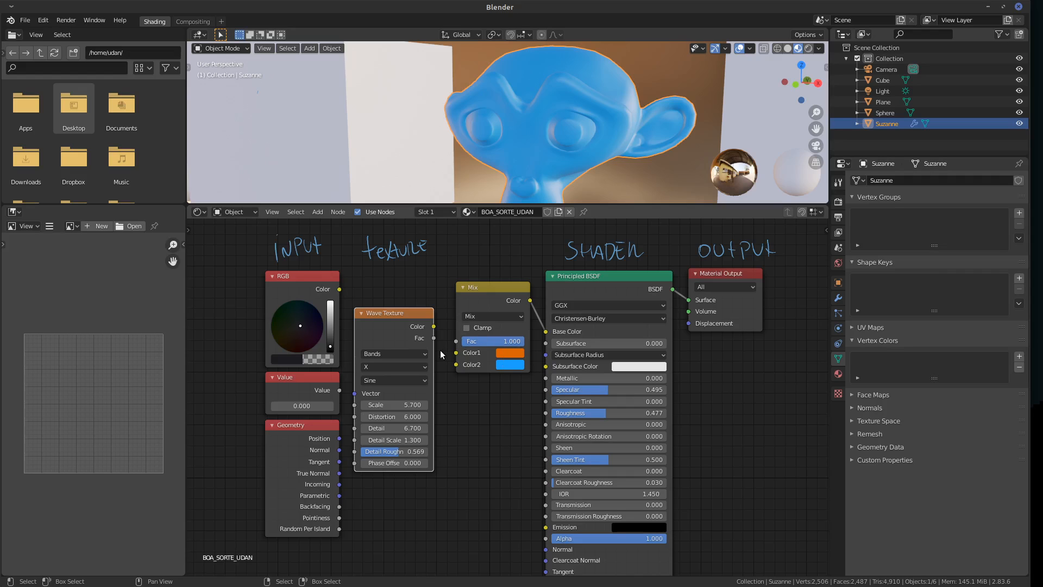
drag(433, 338, 456, 341)
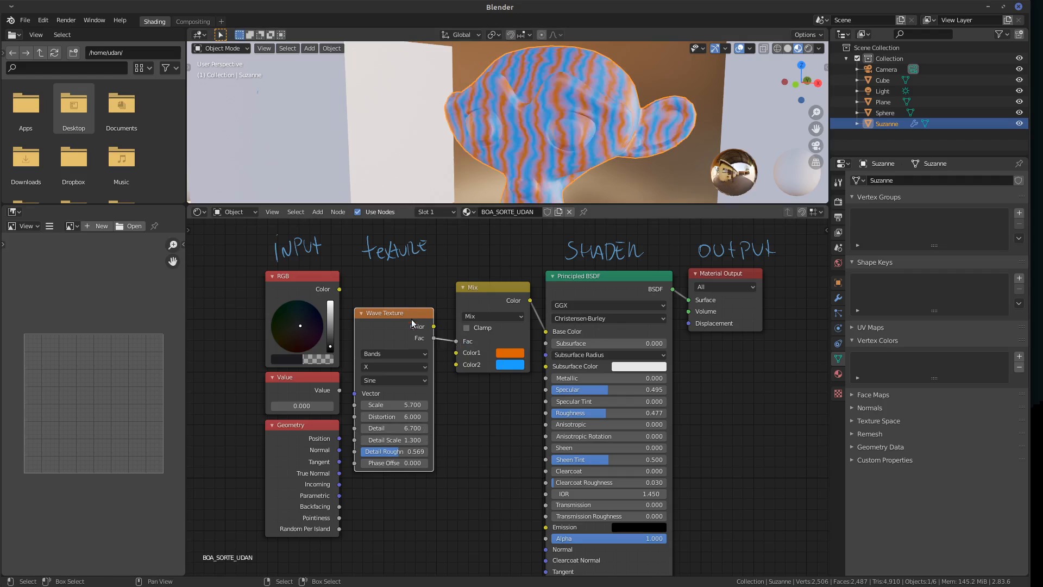
drag(411, 319, 413, 321)
scroll(580, 126, up, 3)
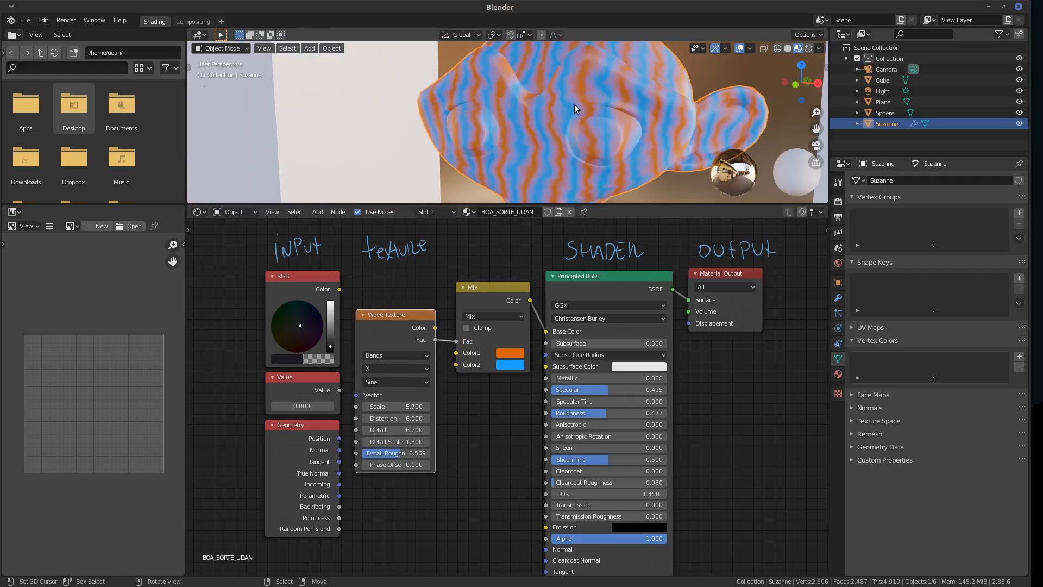
Change the Mix node's Color1 to coral red and its Color2 to pale aqua green.
click(511, 353)
mouse_move(534, 260)
mouse_down()
mouse_move(523, 222)
mouse_move(539, 251)
mouse_move(547, 207)
mouse_move(531, 261)
mouse_move(538, 265)
mouse_move(537, 234)
mouse_move(559, 257)
mouse_move(536, 265)
mouse_move(552, 270)
mouse_move(544, 232)
mouse_move(547, 266)
mouse_move(537, 240)
mouse_up()
click(510, 365)
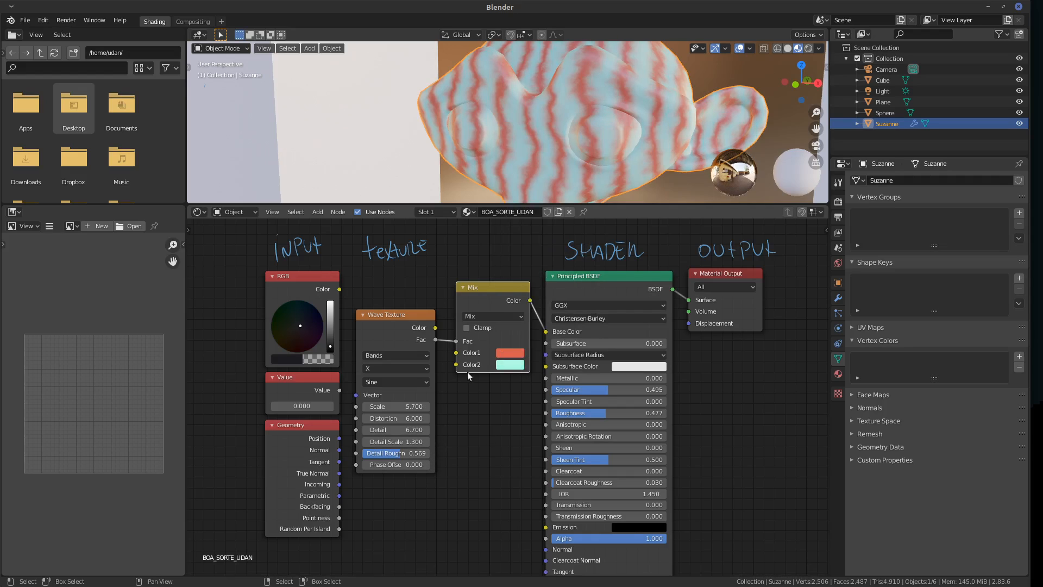
drag(492, 289, 491, 290)
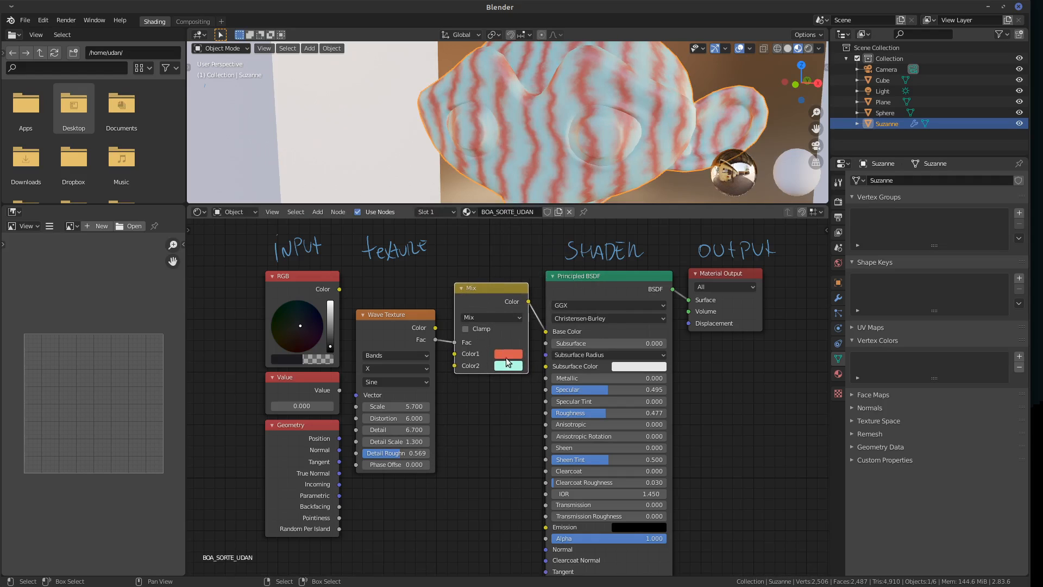
Disconnect the Wave Texture from the Mix node's Fac input and switch the node's blending mode to Multiply.
click(497, 317)
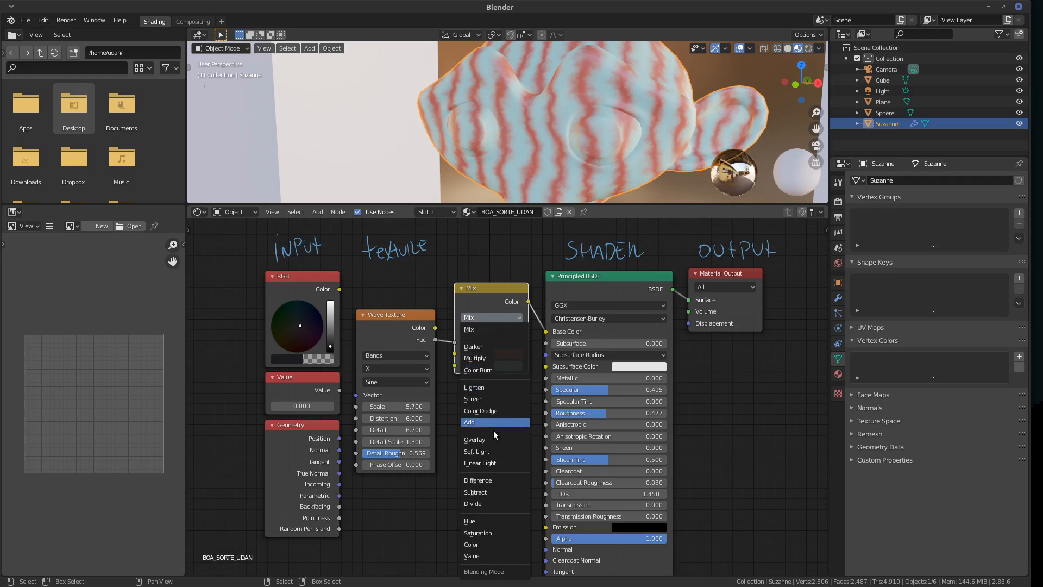
click(485, 326)
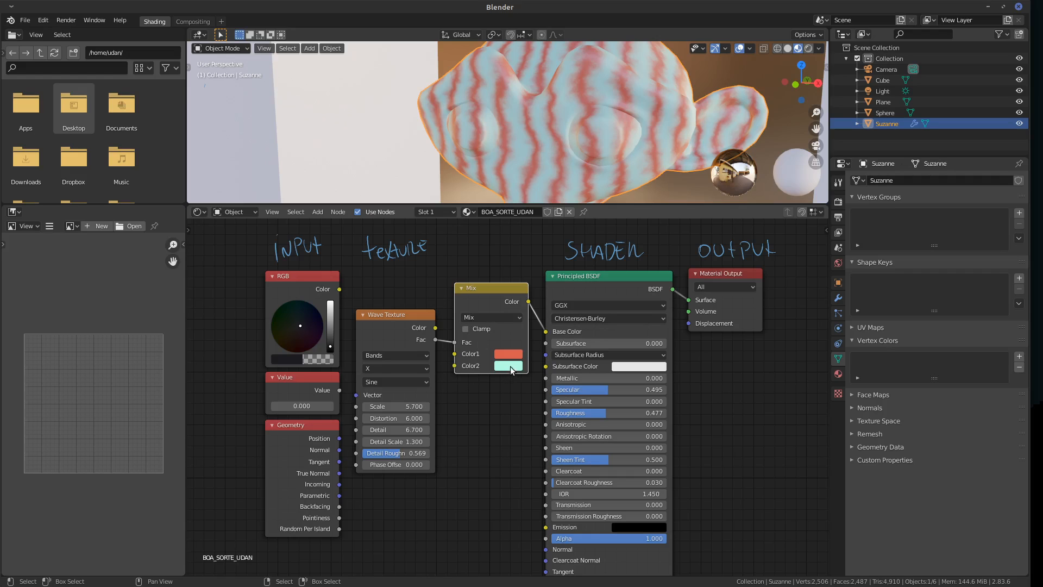
drag(454, 342, 574, 350)
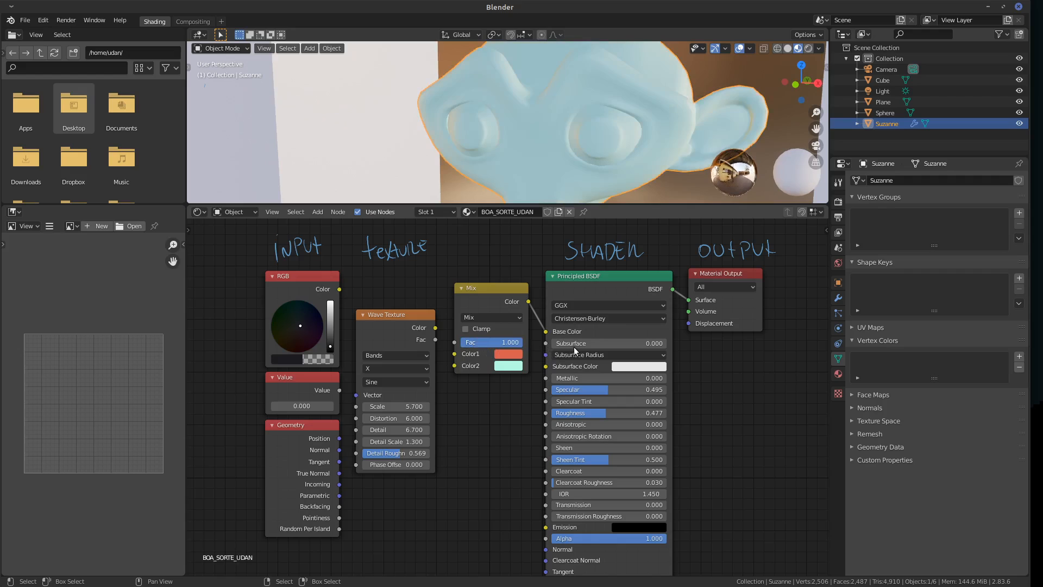
click(501, 318)
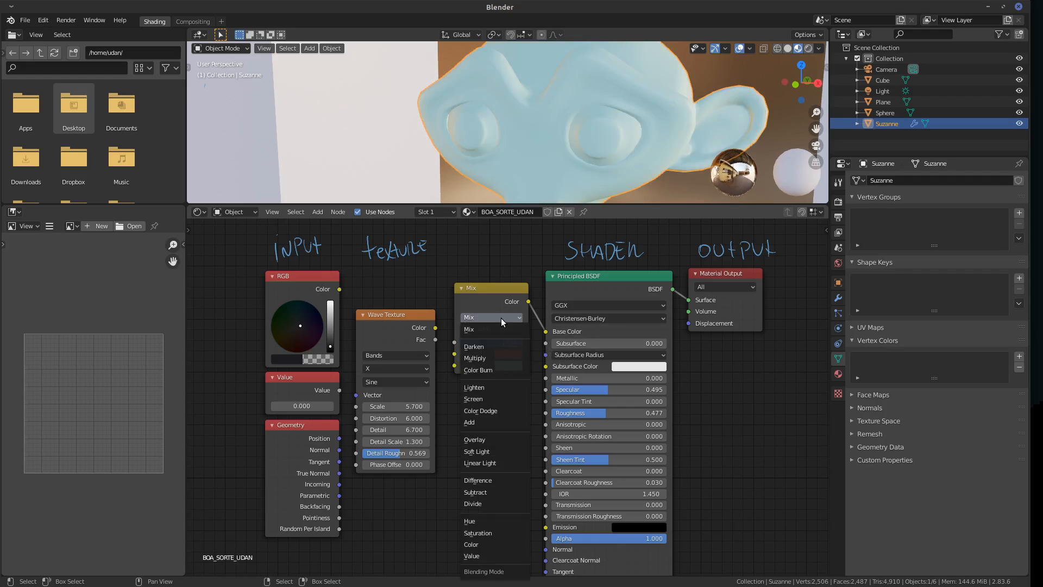
click(497, 356)
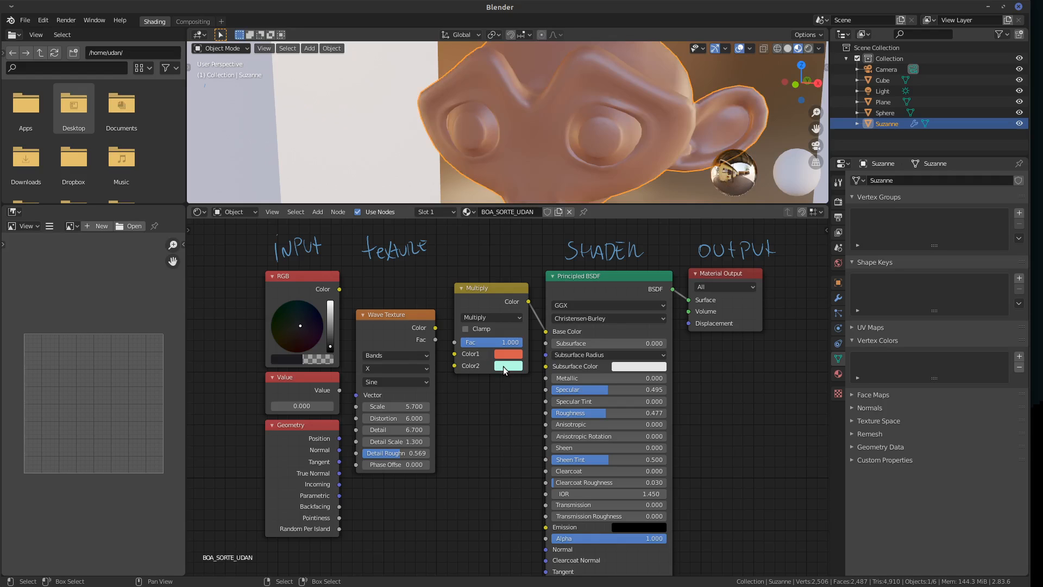
Try the Multiply node with a Fac of 0.542 and different Color2 colours.
drag(510, 342, 481, 354)
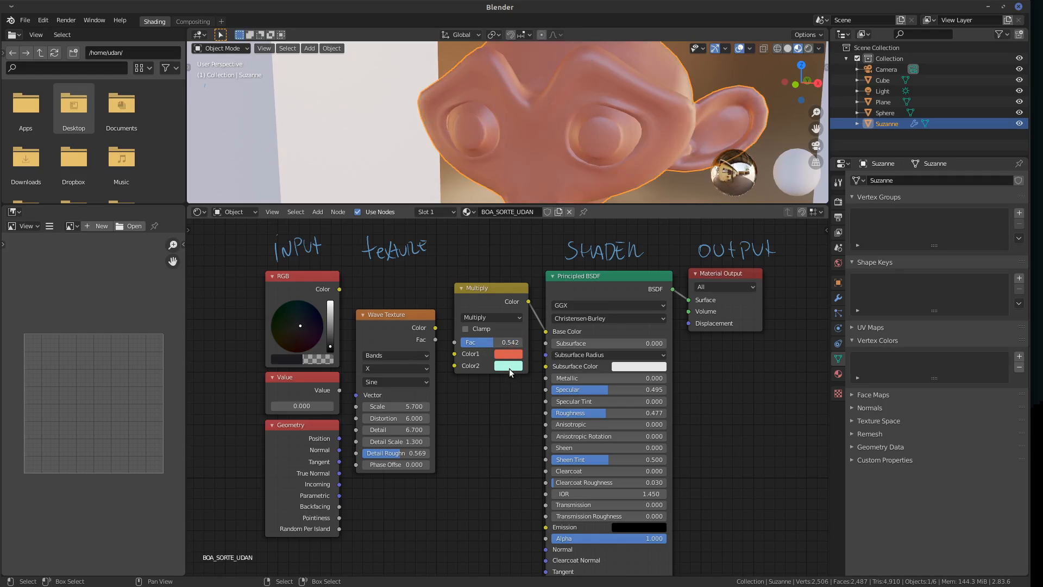
click(509, 366)
mouse_move(532, 269)
mouse_down()
mouse_move(555, 235)
mouse_move(524, 273)
mouse_up()
Feed the Wave Texture's Color into Color2 with Fac at 1.000, and change the blending mode from Multiply to Add.
drag(427, 325, 454, 366)
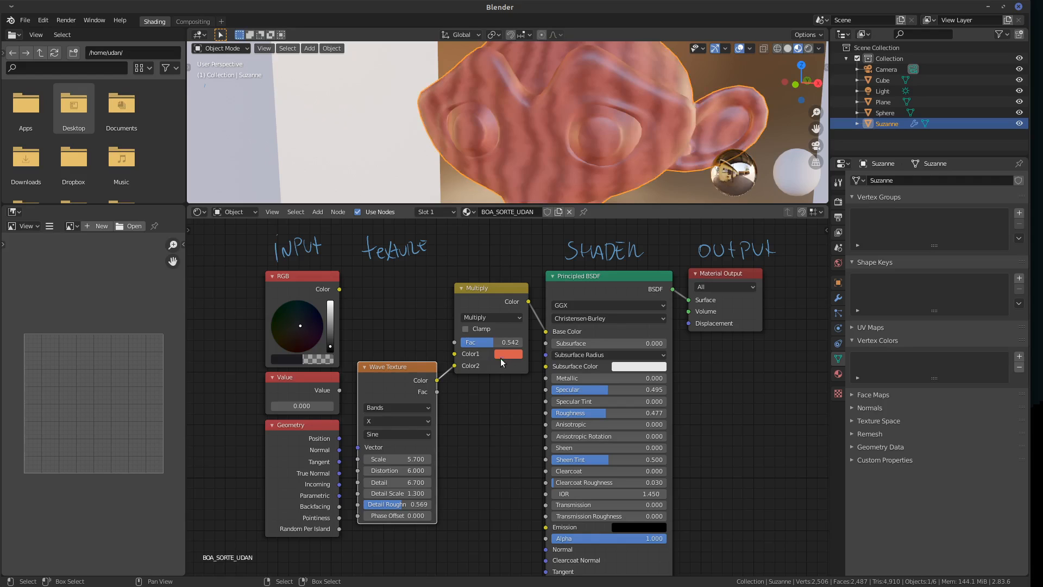
drag(499, 342, 530, 335)
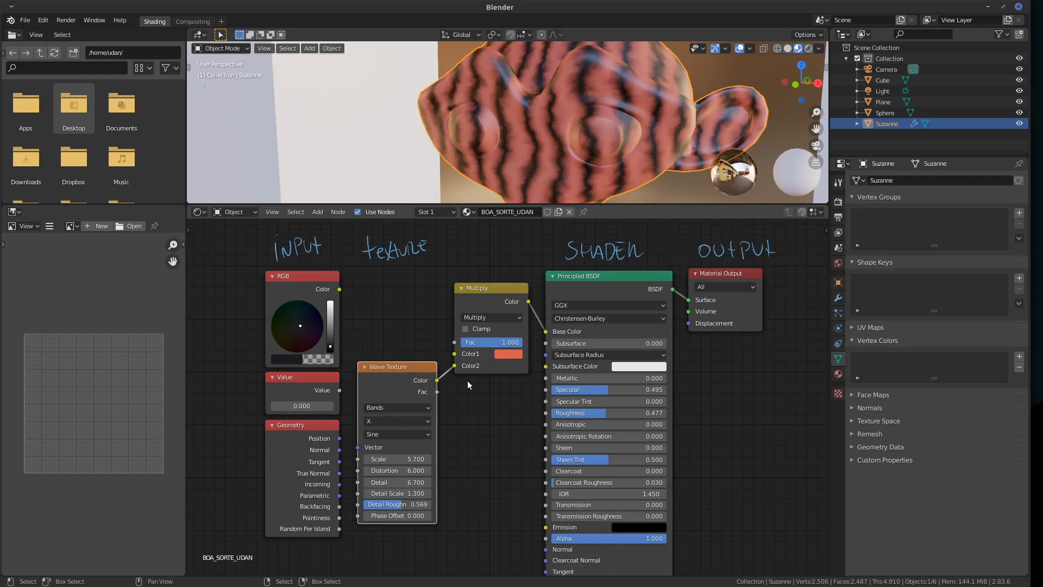
click(497, 320)
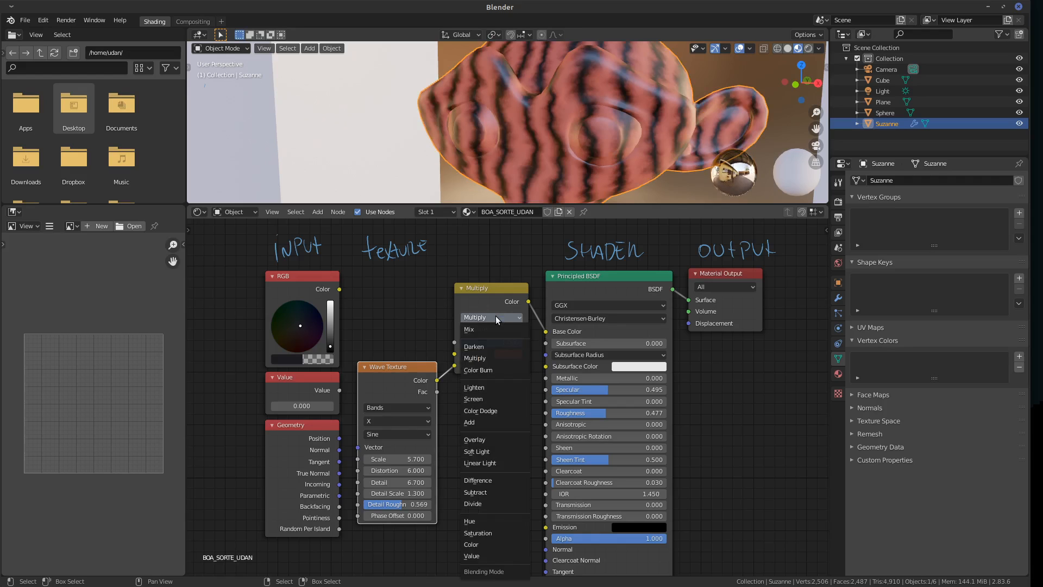
click(495, 421)
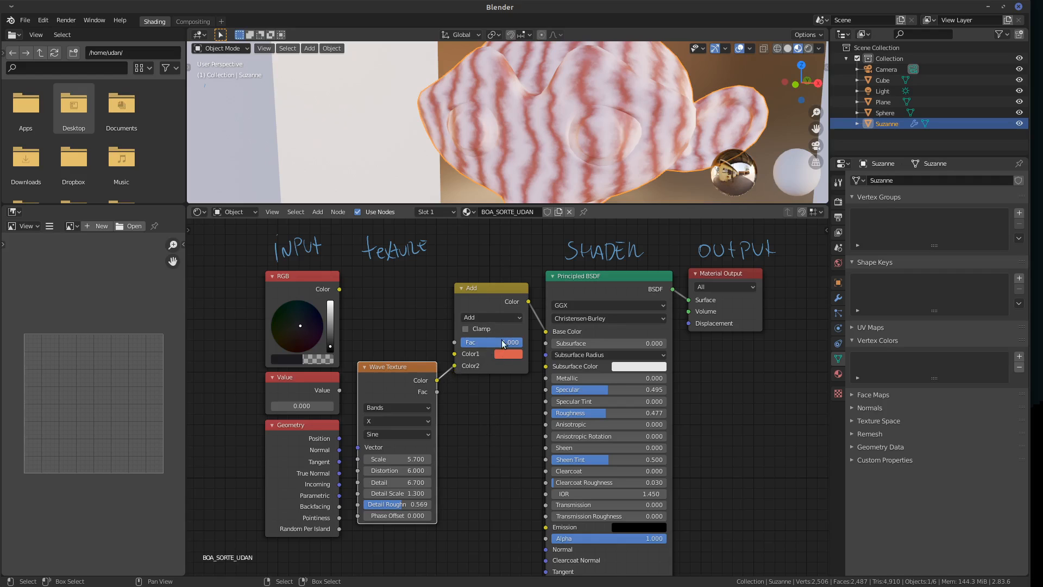
Set the Add node's blending mode to Multiply and move the Wave Texture node down to free space above it.
click(498, 317)
click(498, 358)
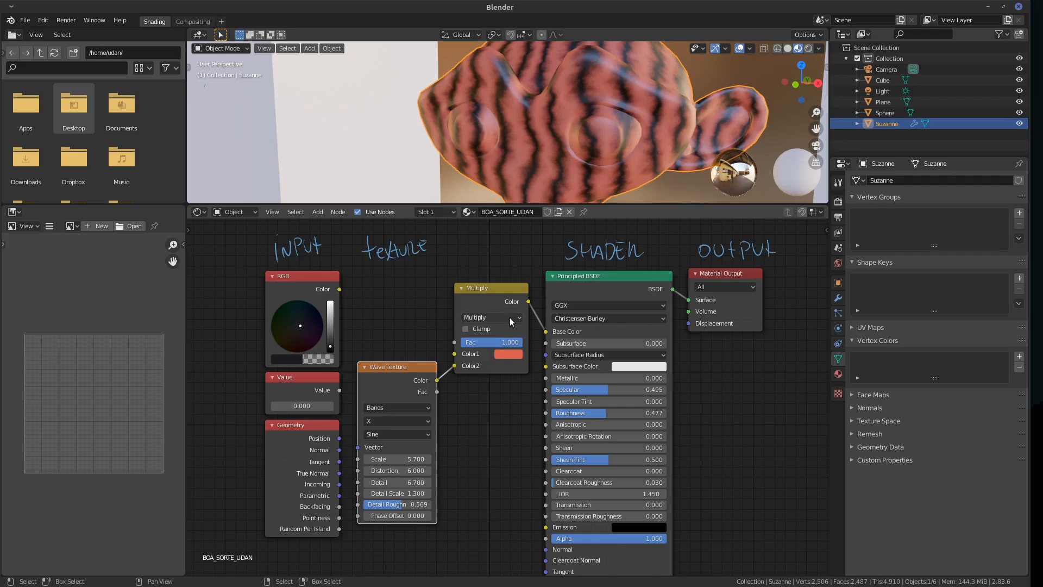
drag(423, 373, 421, 366)
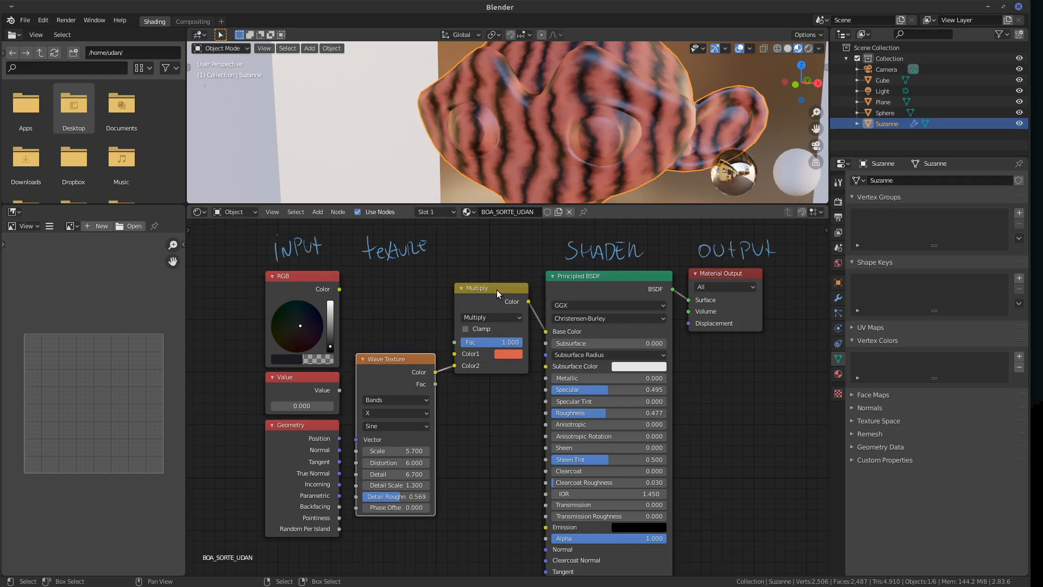
drag(493, 289, 491, 290)
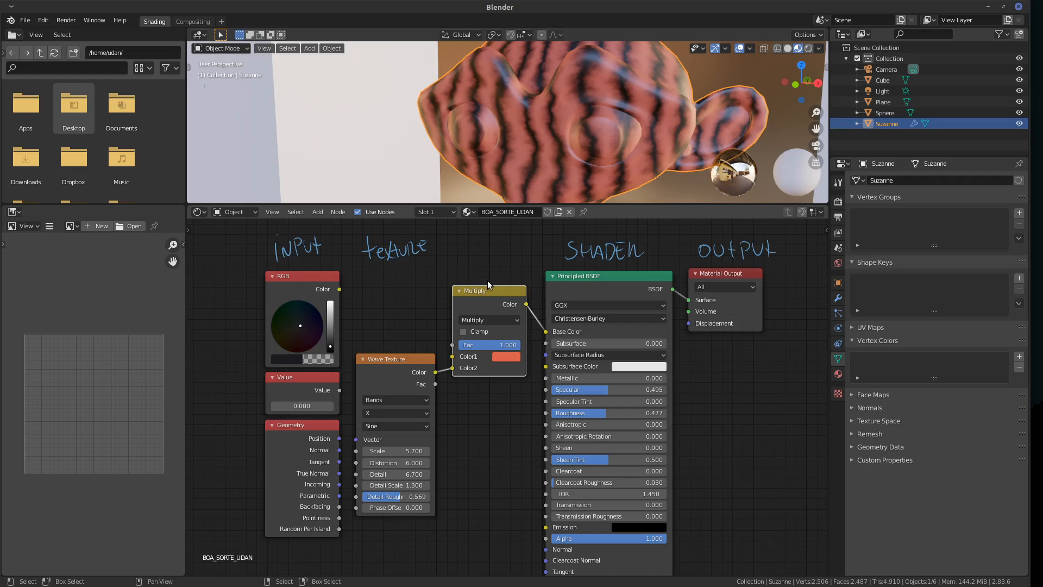
drag(415, 360, 413, 379)
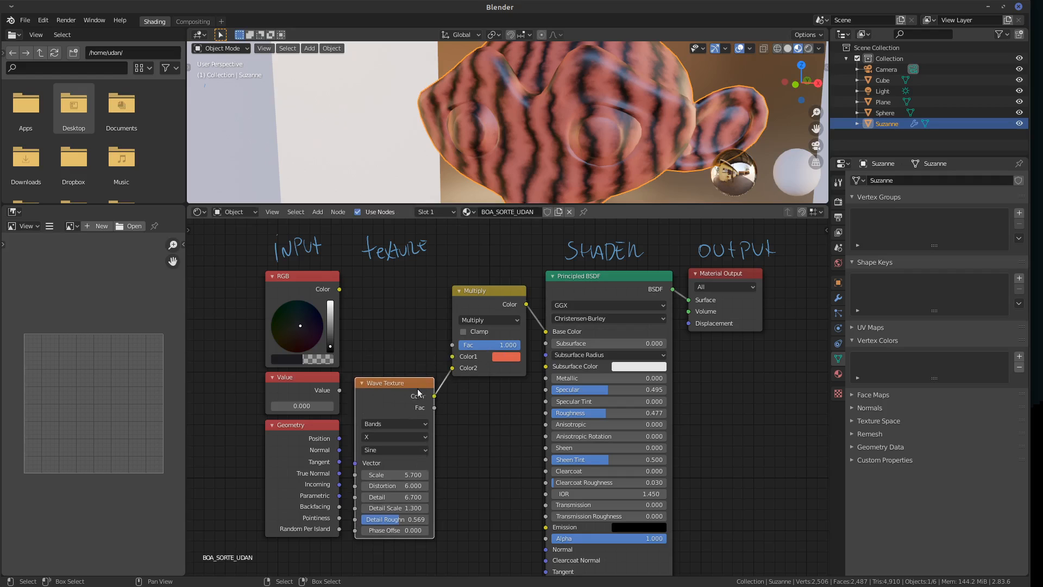
Add a Checker Texture node above the Wave Texture node.
key(shift+a)
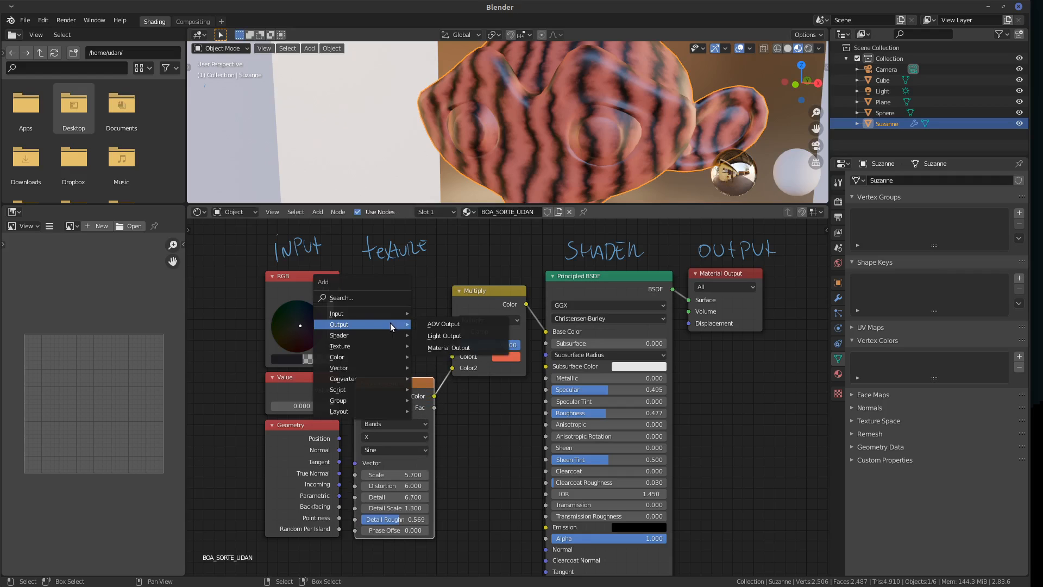
mouse_move(389, 312)
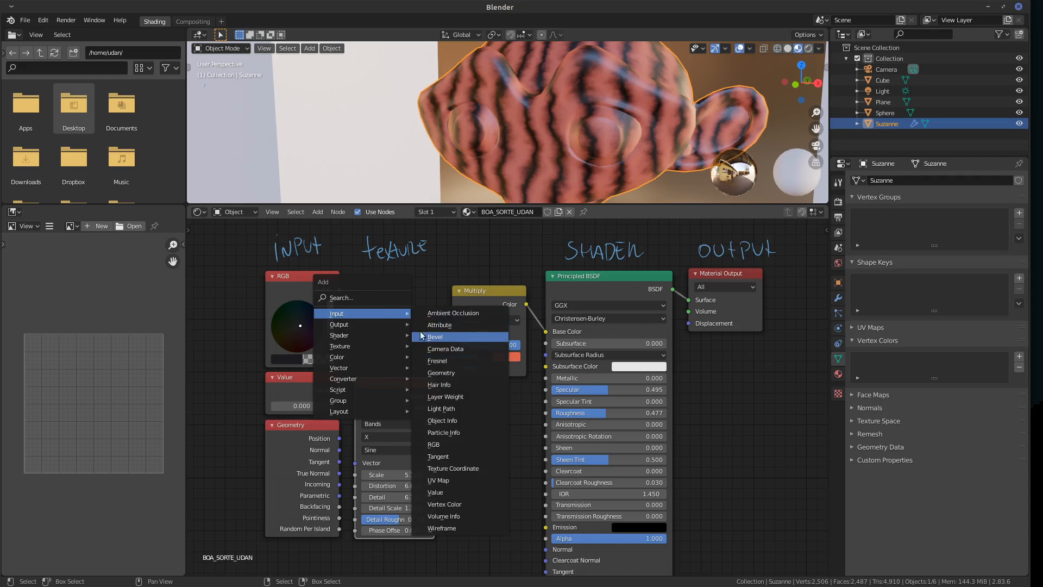
mouse_move(381, 345)
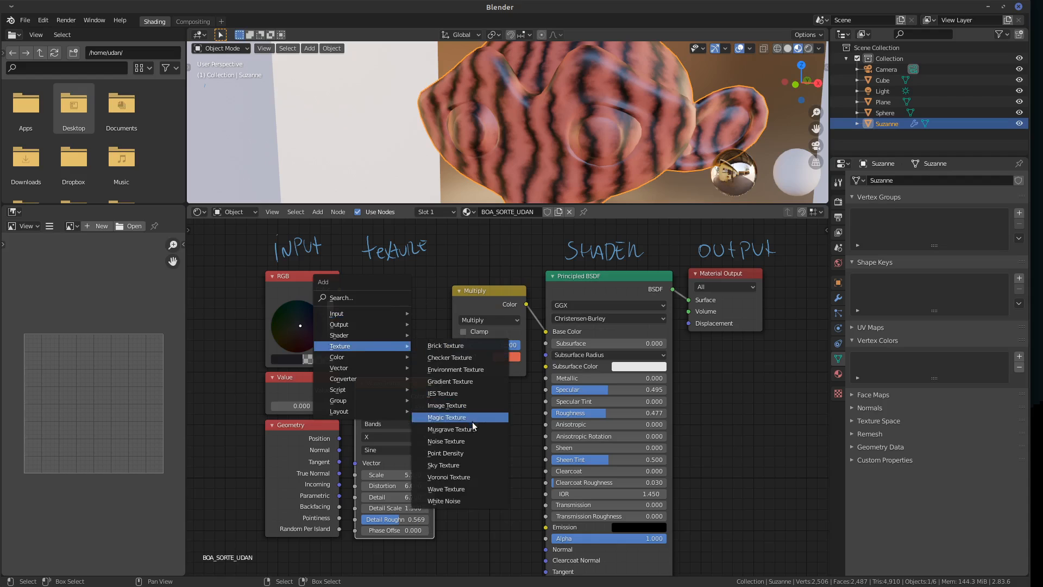
click(462, 358)
click(357, 289)
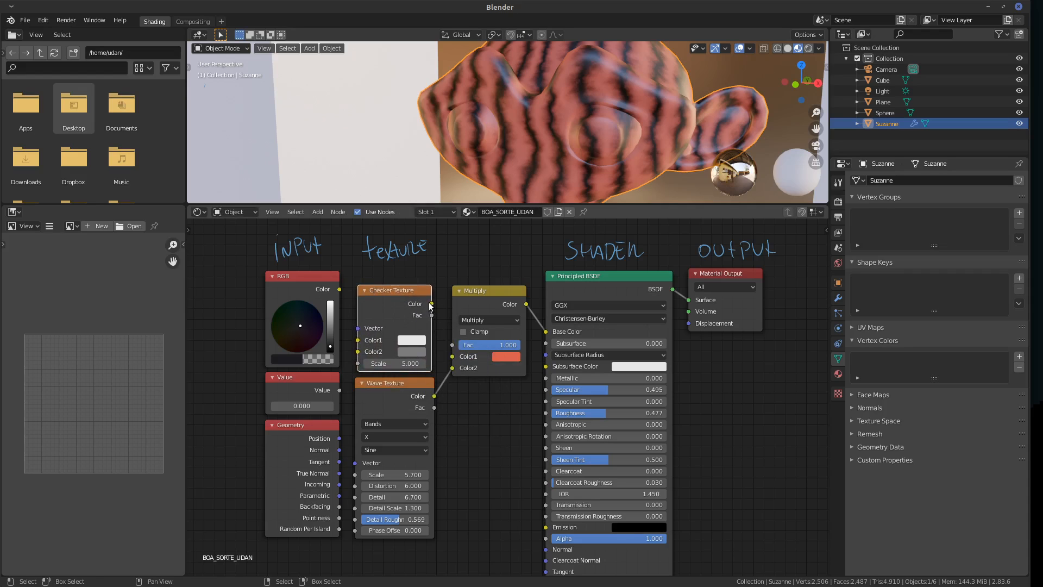
Preview the Checker Texture directly on Base Color, then route it through the Multiply node's Color1 with the Multiply output feeding Base Color.
drag(431, 304, 546, 332)
drag(499, 292, 501, 359)
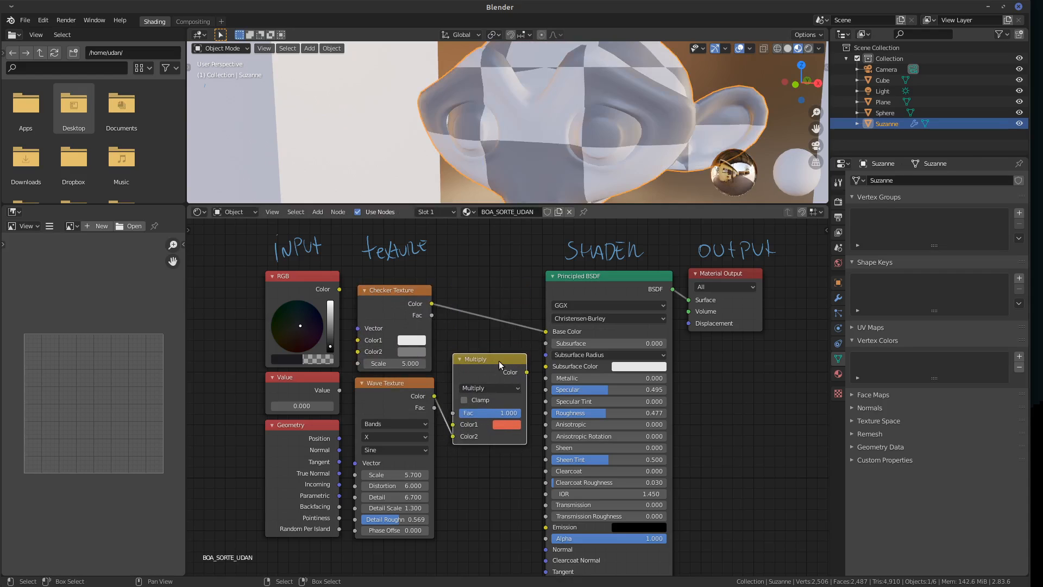
drag(545, 331, 474, 331)
drag(489, 363, 456, 367)
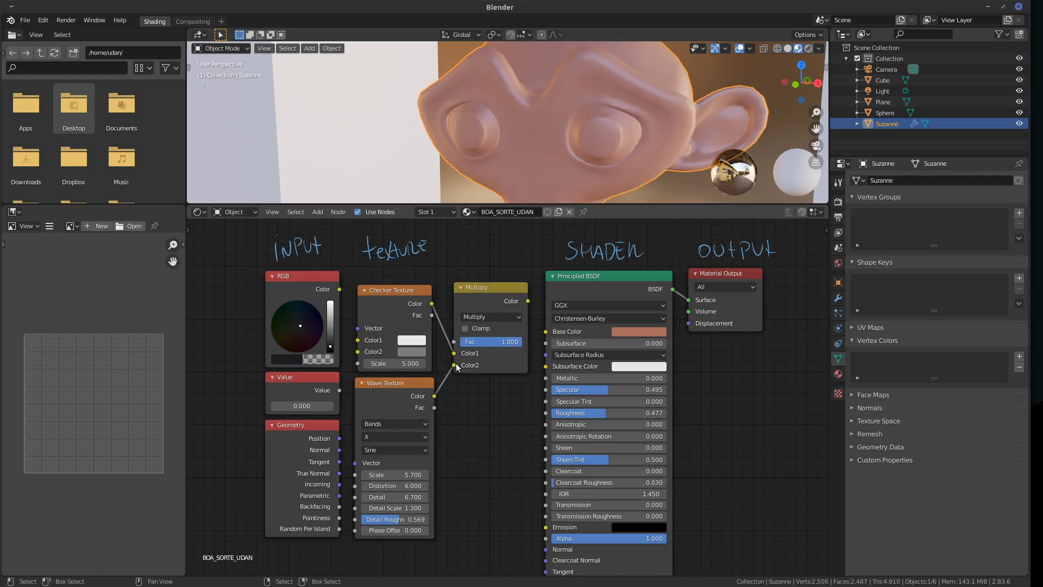
drag(529, 301, 545, 331)
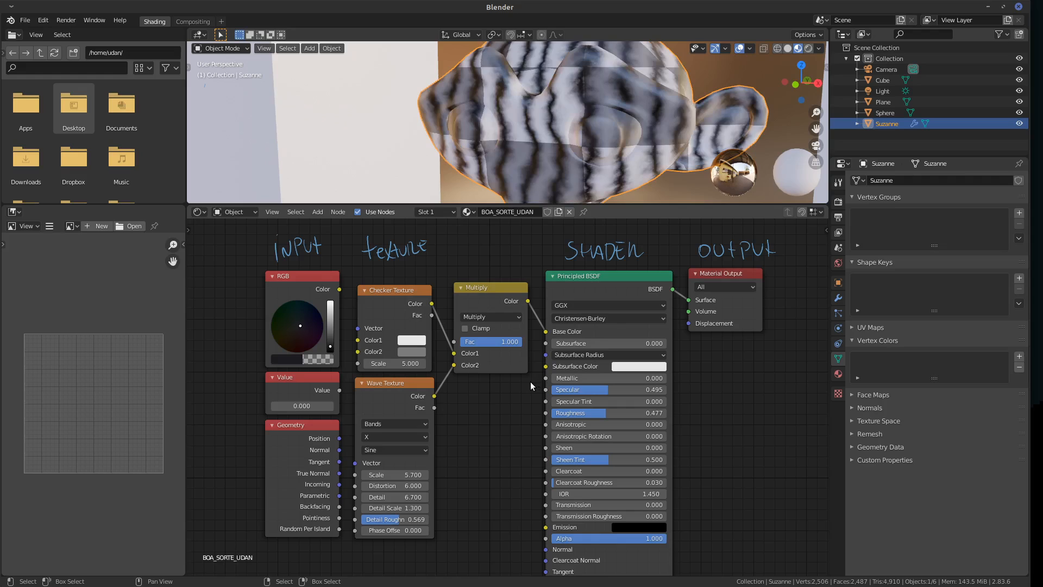
Inspect the multiplied textures on Suzanne and change the Checker Texture's Color2 to black.
middle_drag(608, 144, 640, 154)
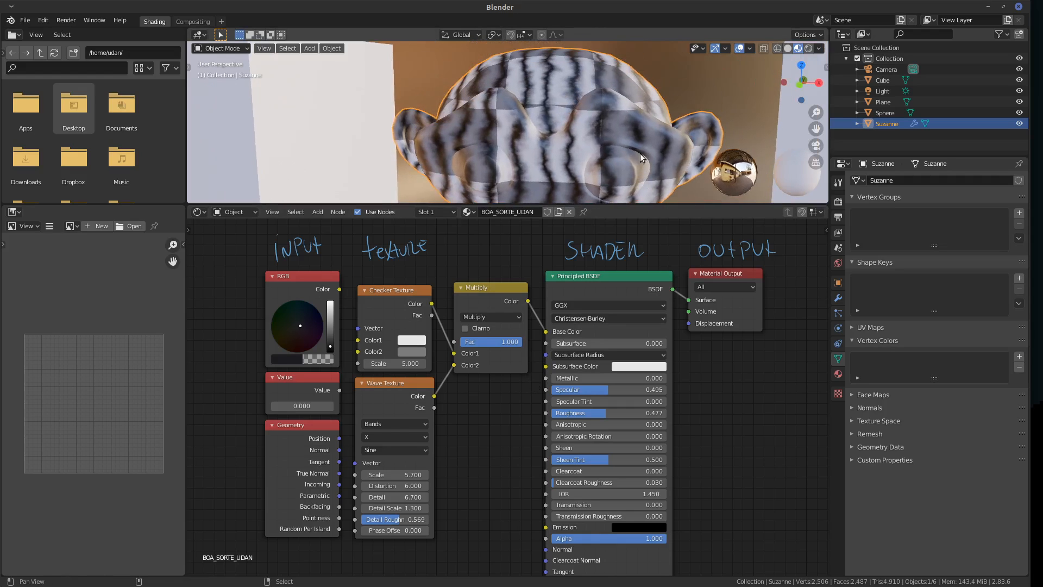
drag(455, 367, 455, 365)
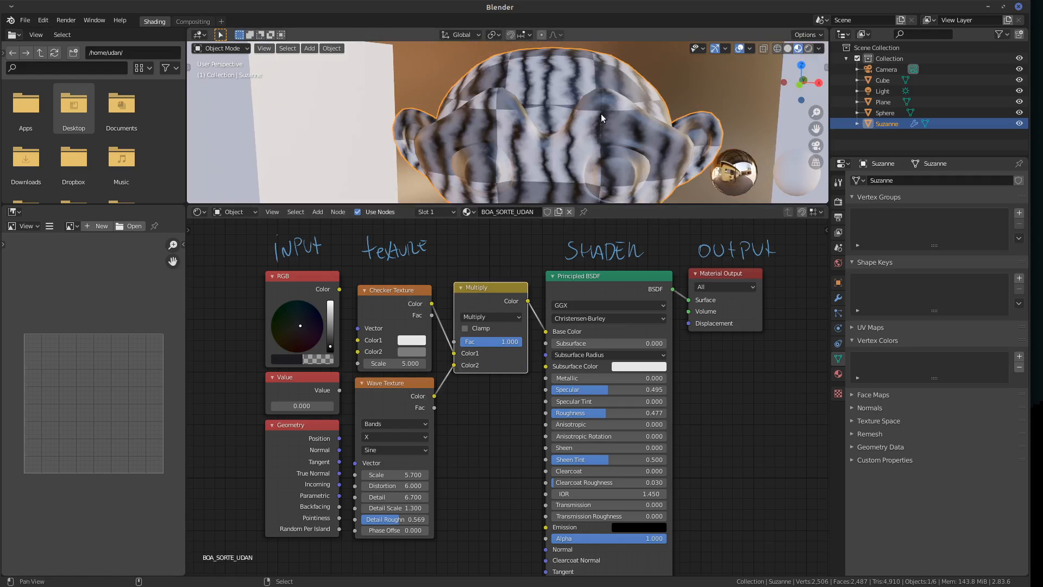
mouse_move(593, 132)
shift+middle_down()
mouse_move(598, 123)
mouse_move(579, 113)
mouse_move(583, 132)
shift+middle_up()
scroll(601, 121, down, 2)
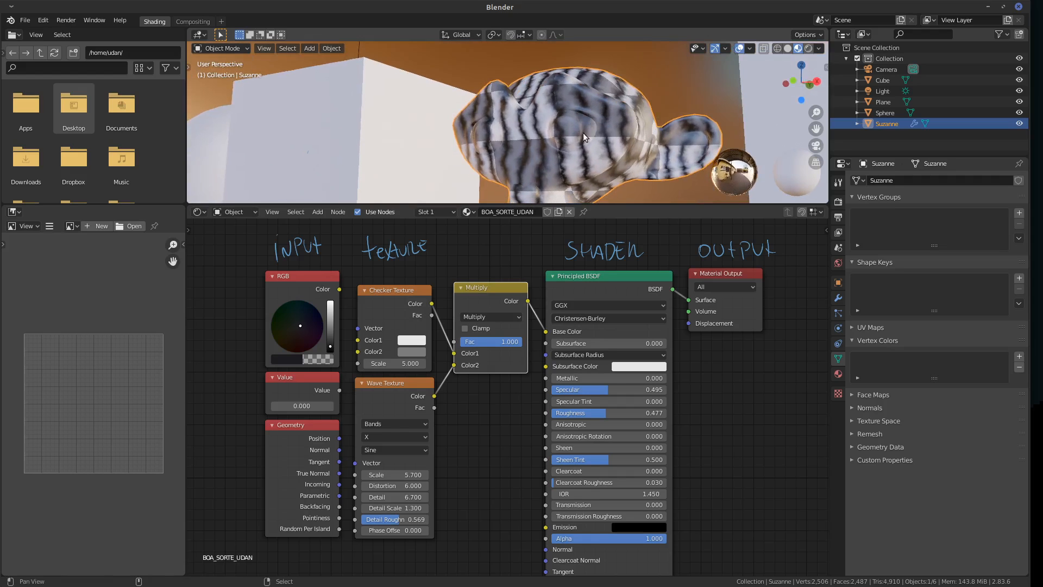
click(411, 352)
drag(488, 237, 488, 278)
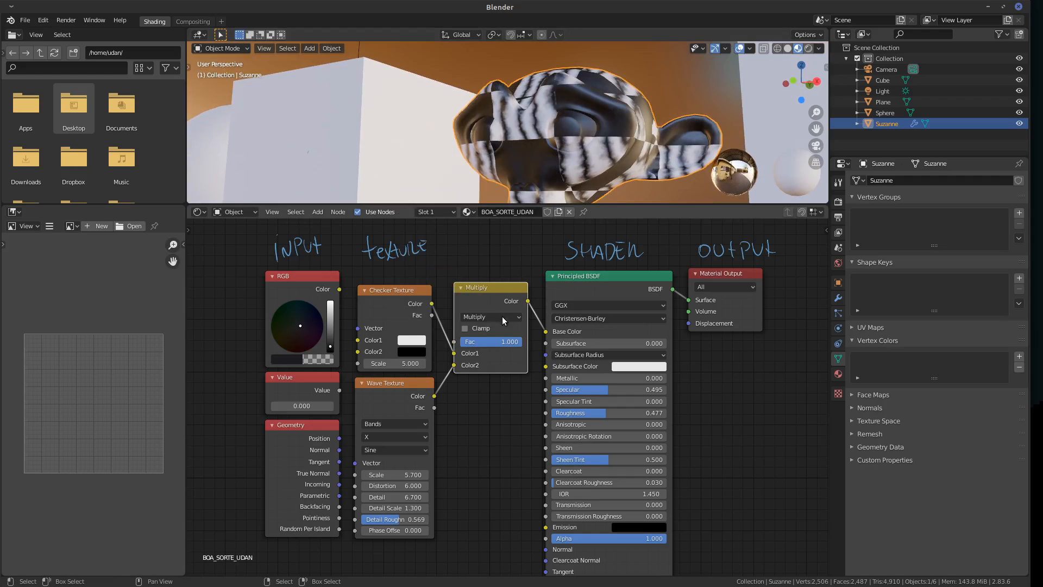
Change the Multiply node's blending mode to Difference and inspect the pattern on Suzanne.
click(499, 315)
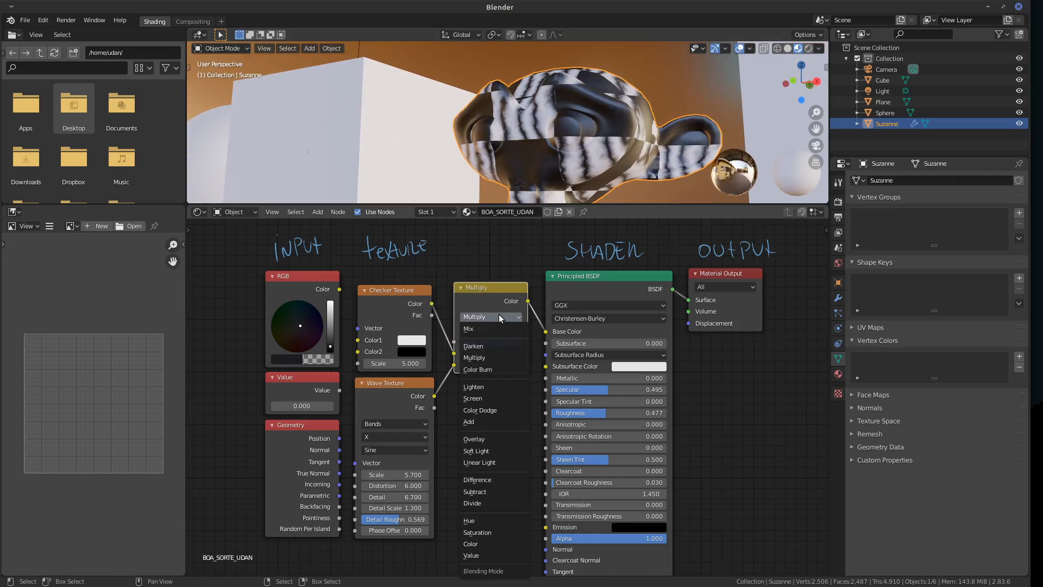
click(501, 480)
mouse_move(600, 129)
middle_down()
mouse_move(621, 142)
mouse_move(634, 172)
mouse_move(559, 159)
mouse_move(618, 161)
mouse_move(627, 129)
mouse_move(617, 139)
middle_up()
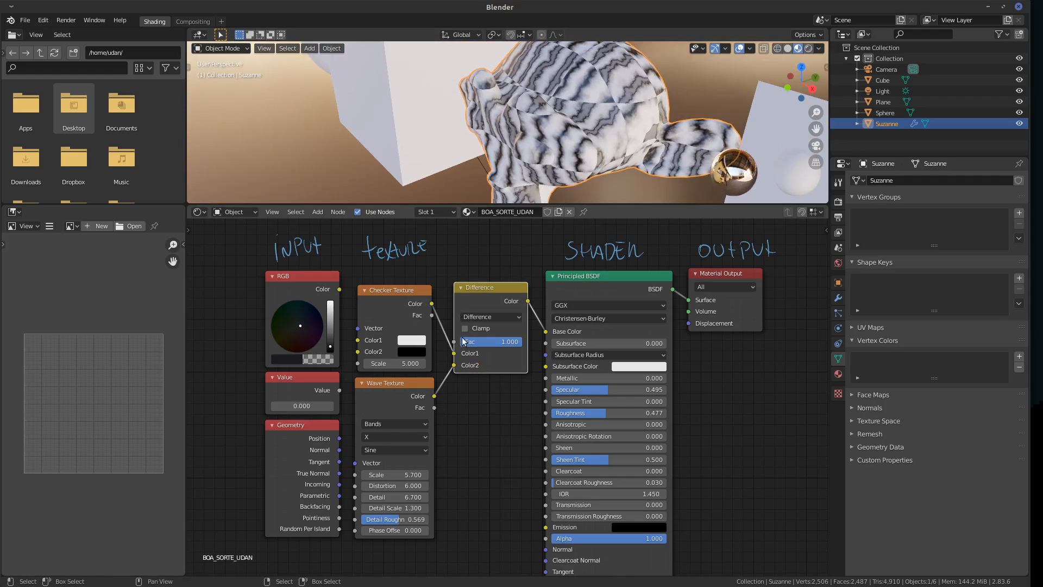
drag(482, 301, 481, 305)
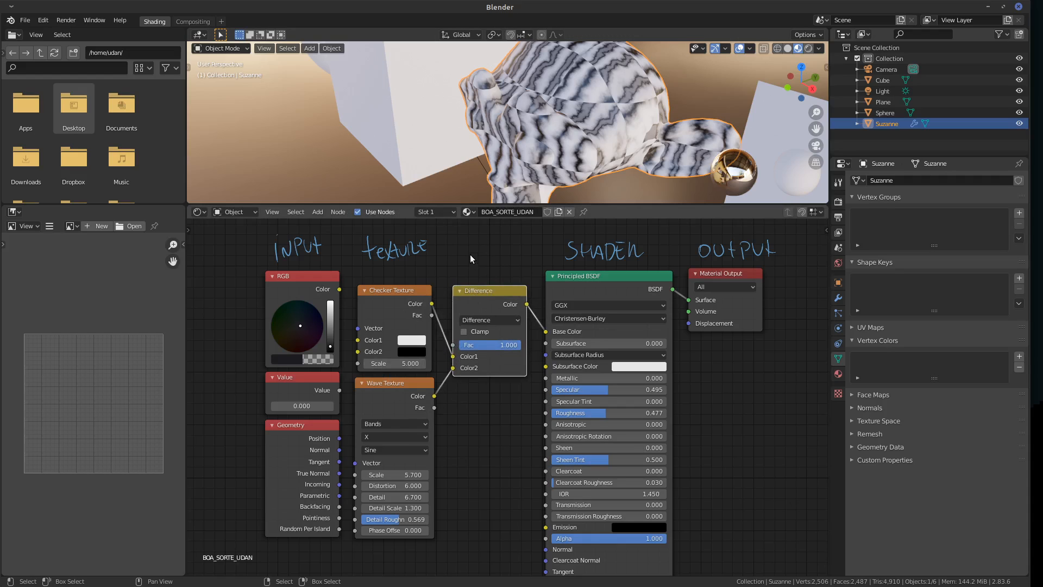
Handwrite a "Color" label above the Difference node and underline the Texture and Color labels.
drag(471, 252, 468, 266)
drag(473, 255, 510, 251)
click(394, 384)
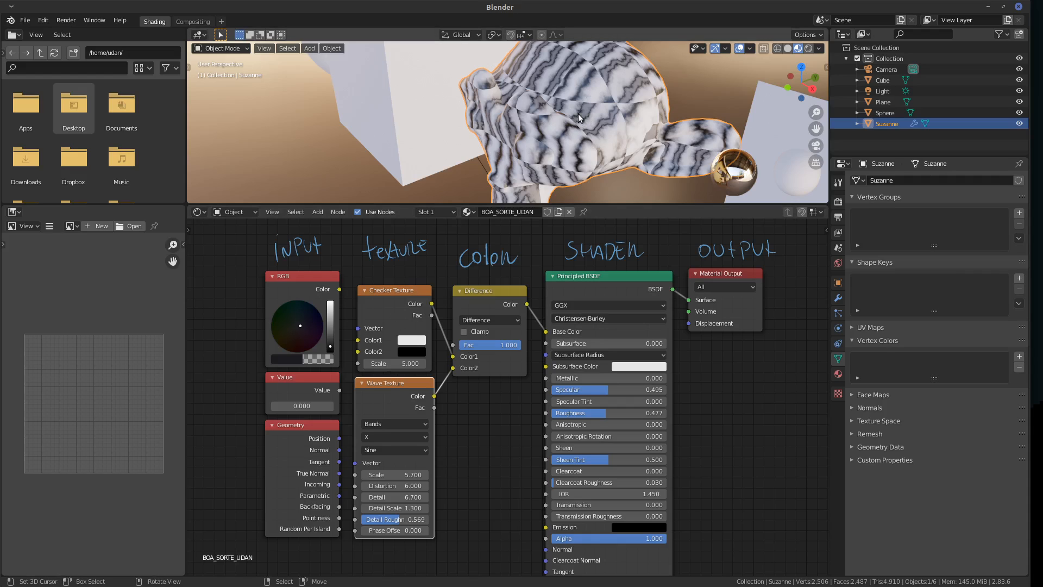
click(397, 348)
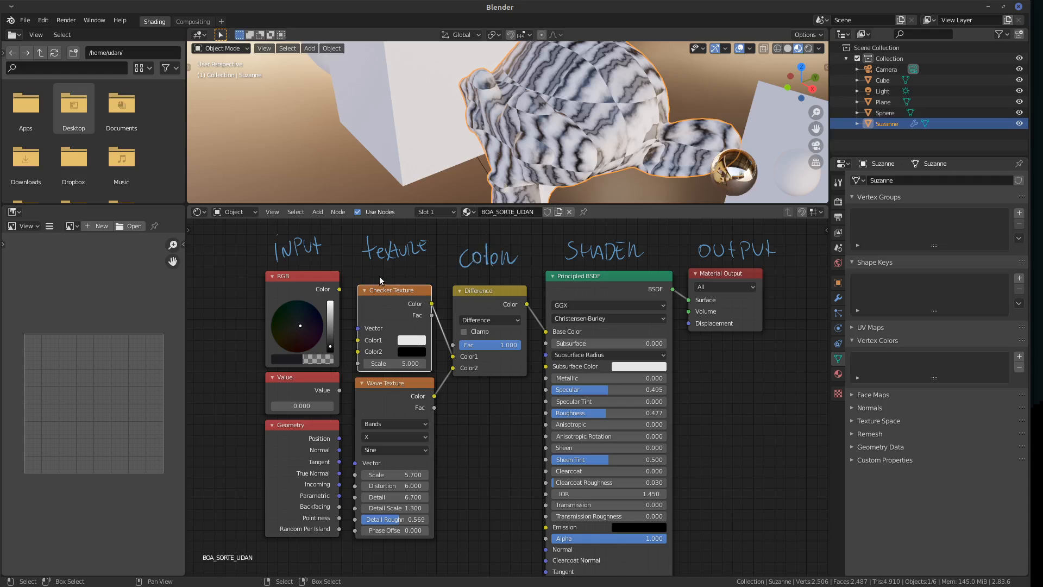
drag(363, 277, 428, 261)
drag(358, 277, 414, 263)
drag(460, 272, 520, 267)
Set the Difference node's blending mode to Mix and erase the handwritten Texture and Color labels with their underlines.
click(488, 325)
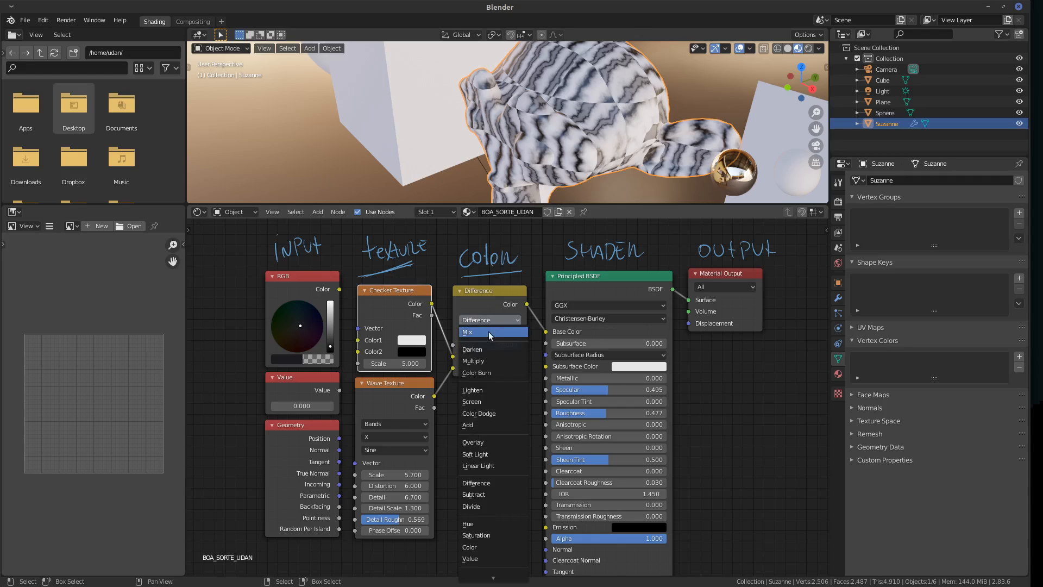
click(488, 331)
mouse_move(379, 266)
right_down()
mouse_move(418, 252)
mouse_move(367, 253)
right_up()
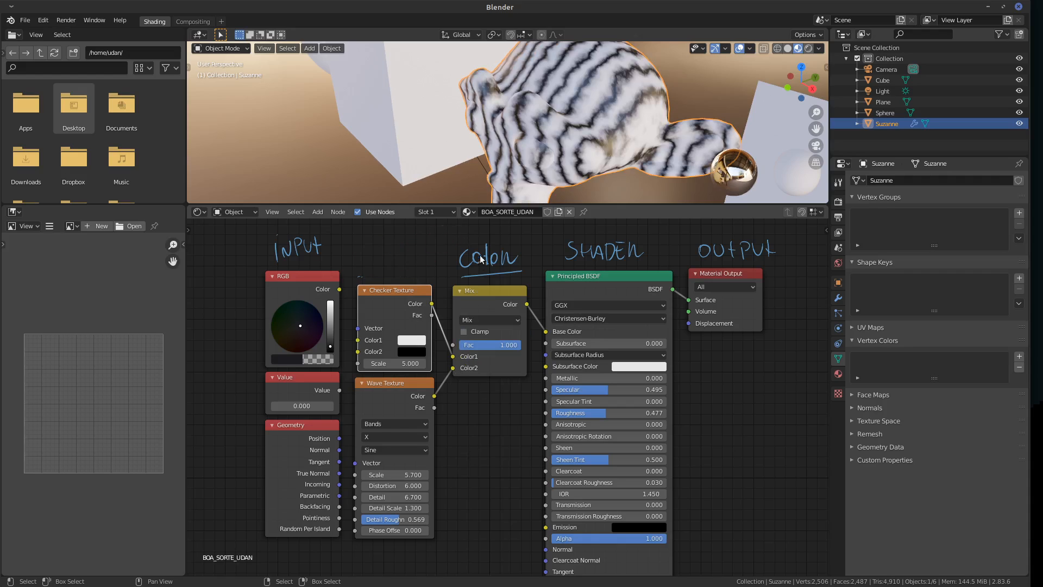
right_drag(478, 259, 499, 252)
click(542, 333)
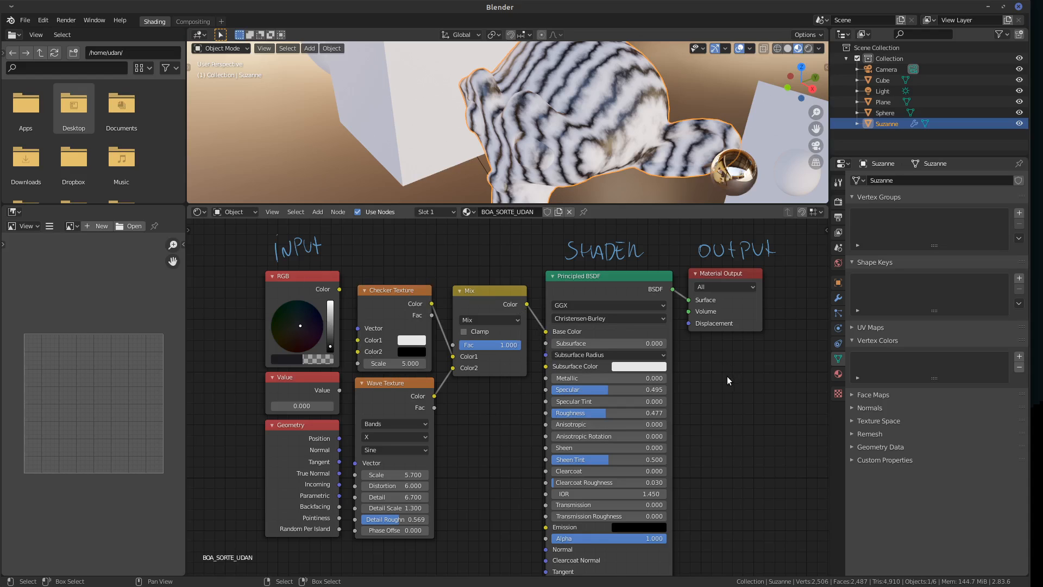
middle_drag(728, 381, 752, 377)
key(shift+a)
mouse_move(484, 363)
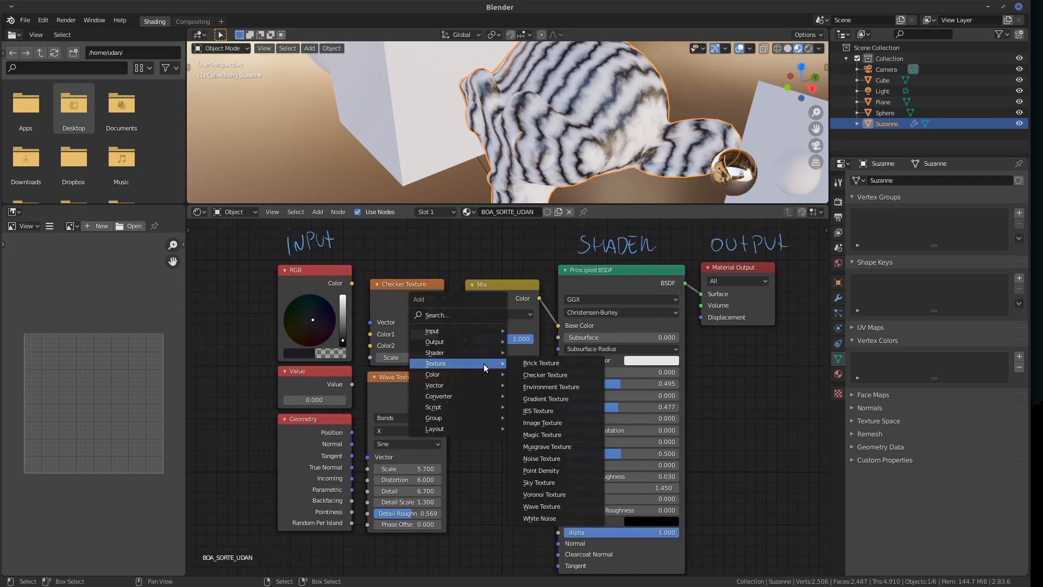
key(Escape)
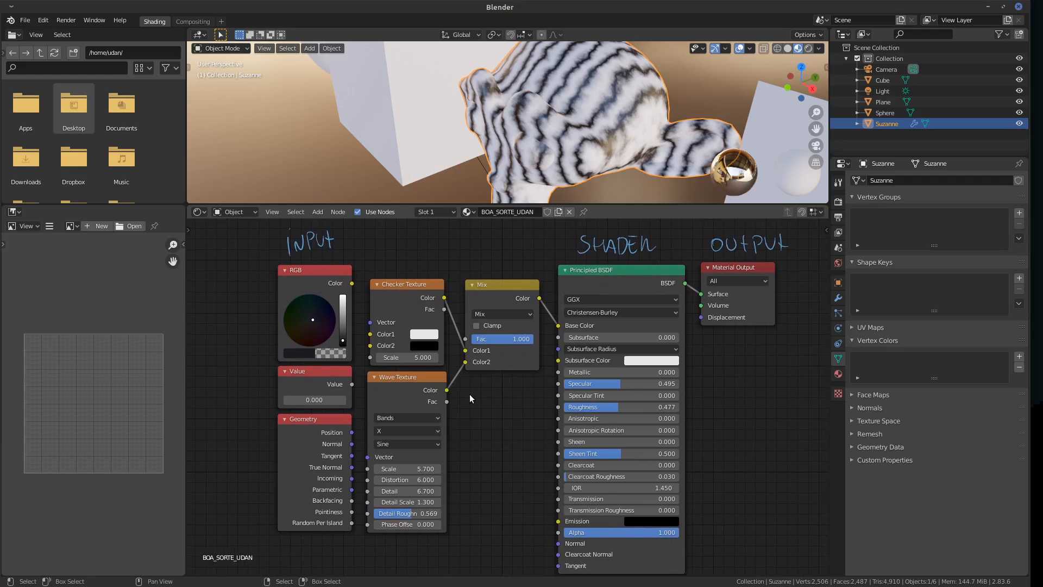
Add a Bump vector node below the Mix node.
key(shift+a)
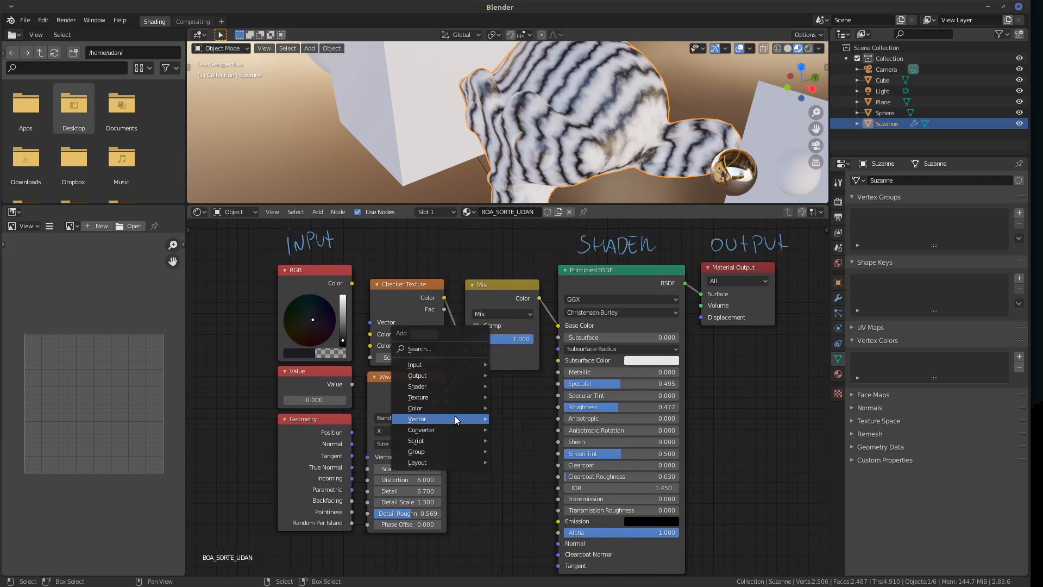
mouse_move(454, 415)
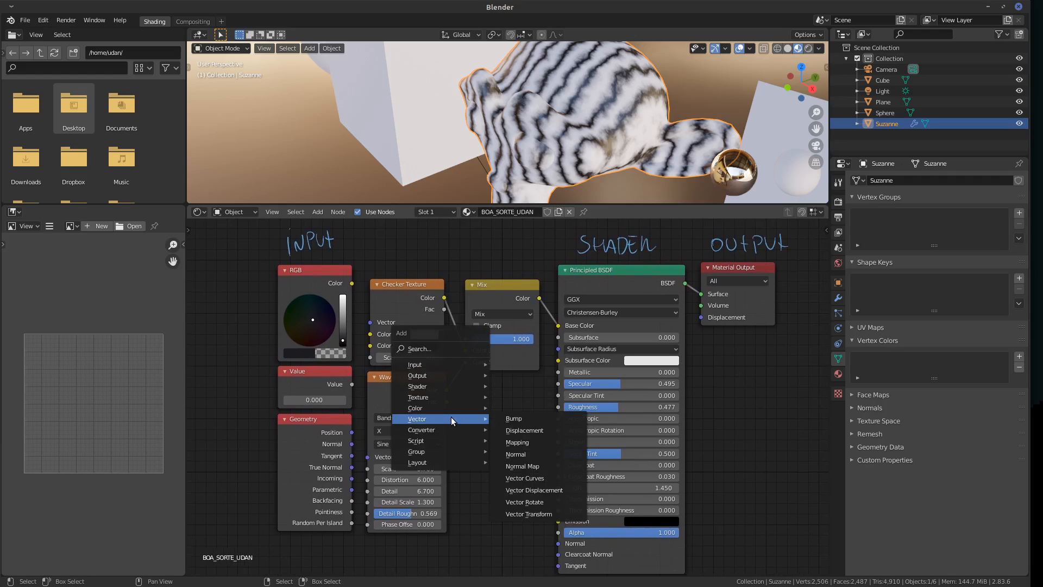
click(522, 422)
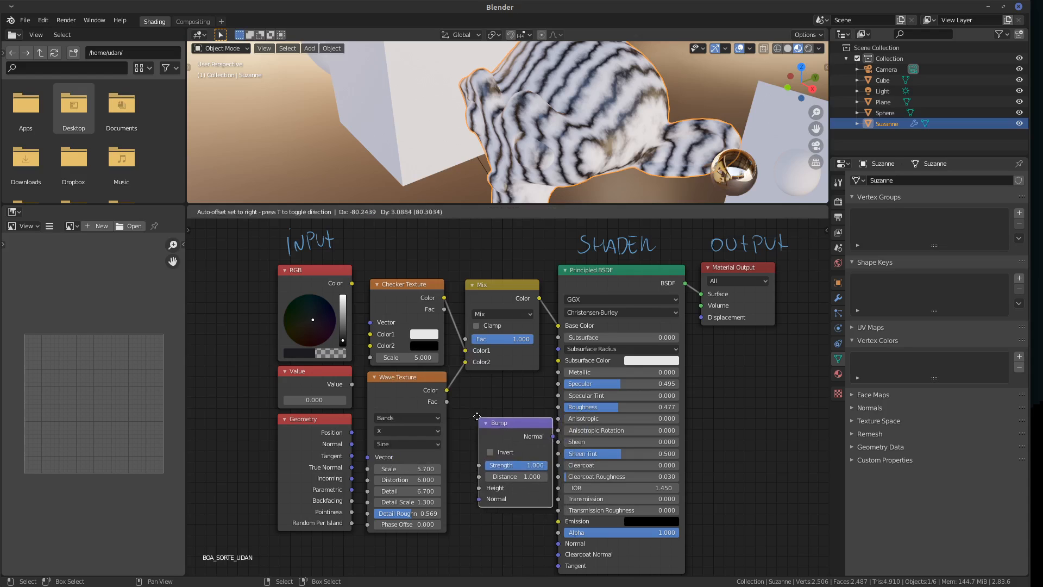
click(528, 414)
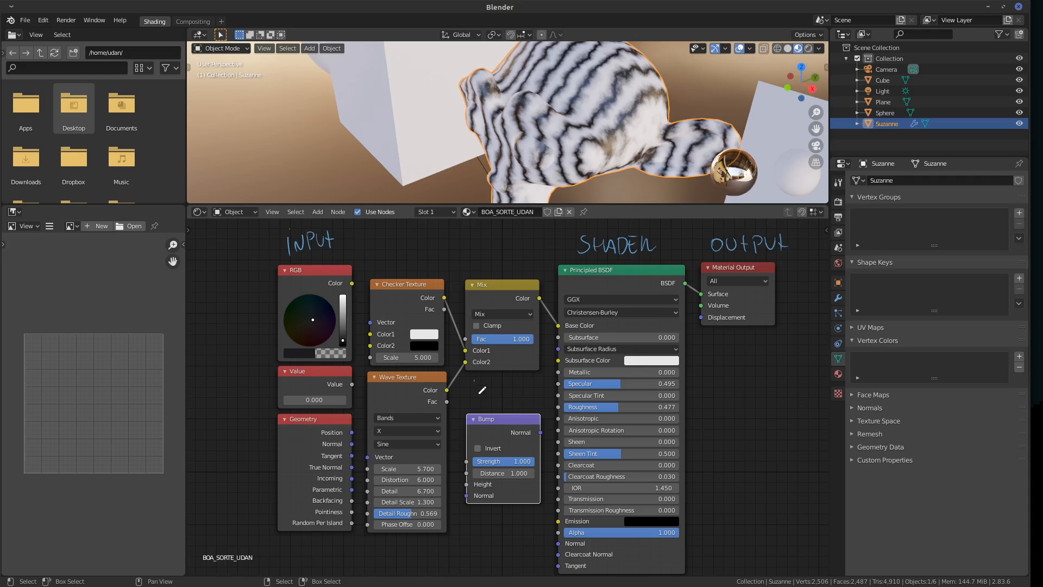
Handwrite category labels for Vector above the Bump node, Color above the Mix node and Texture above the Checker Texture node.
mouse_move(482, 389)
mouse_down()
mouse_move(497, 379)
mouse_move(511, 392)
mouse_move(539, 388)
mouse_up()
mouse_move(485, 260)
mouse_down()
mouse_move(480, 268)
mouse_move(520, 260)
mouse_up()
drag(385, 249, 389, 268)
drag(379, 261, 401, 265)
drag(401, 255, 402, 268)
drag(412, 243, 415, 266)
drag(409, 256, 418, 253)
drag(419, 254, 444, 257)
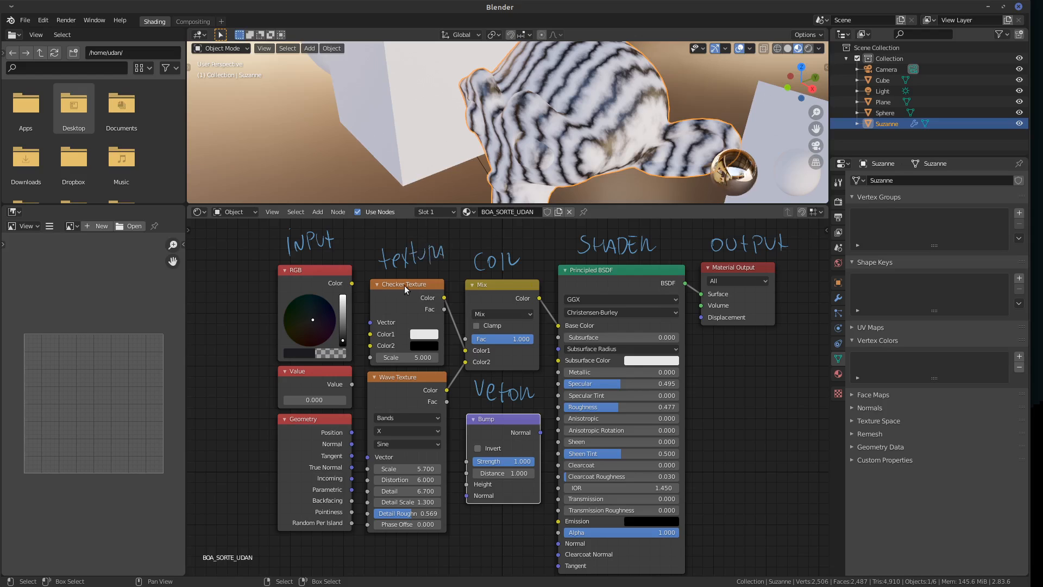
Mark up the texture, colour and vector groups, then erase the extra strokes and the handwritten Vector label.
drag(367, 295, 535, 294)
drag(364, 388, 424, 387)
ctrl+drag(361, 387, 425, 387)
ctrl+drag(373, 286, 454, 294)
ctrl+drag(536, 290, 508, 294)
ctrl+drag(476, 387, 531, 392)
Disconnect the Mix node from the Principled BSDF's Base Color and brighten the Base Color to a light peach.
drag(565, 324, 546, 304)
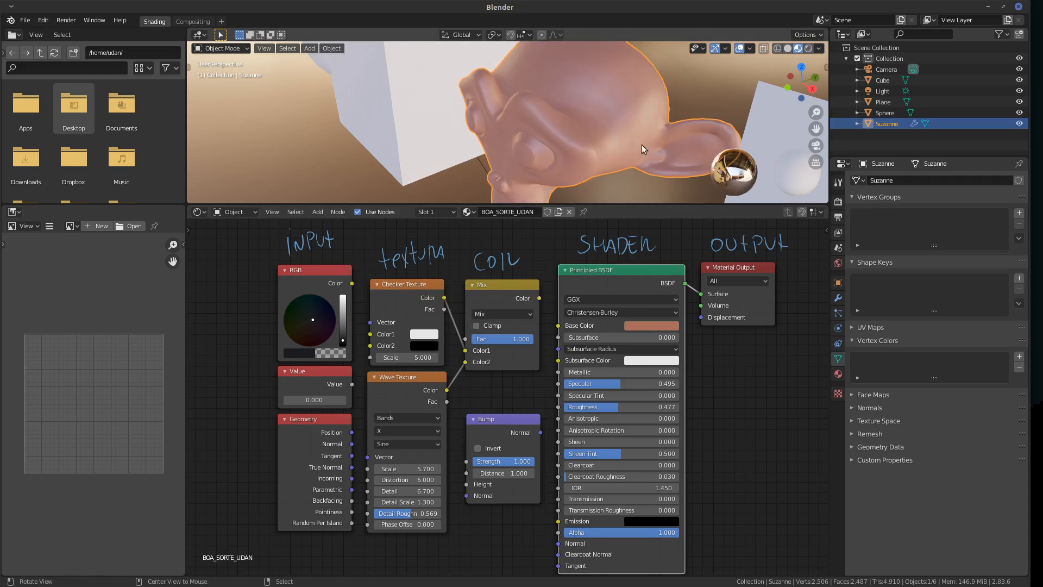
middle_drag(641, 145, 664, 121)
click(645, 324)
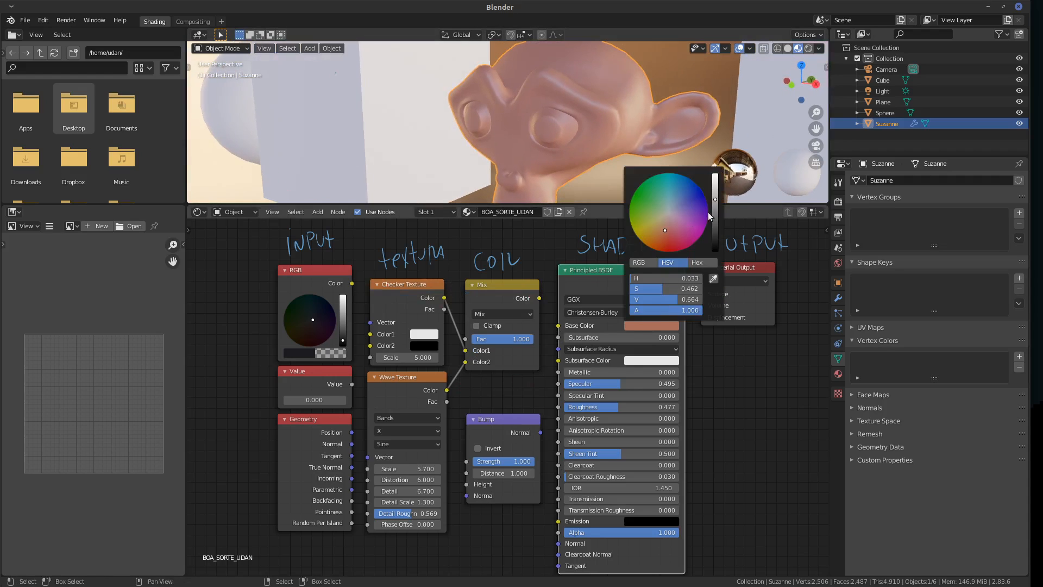
drag(715, 199, 715, 175)
drag(507, 291, 502, 287)
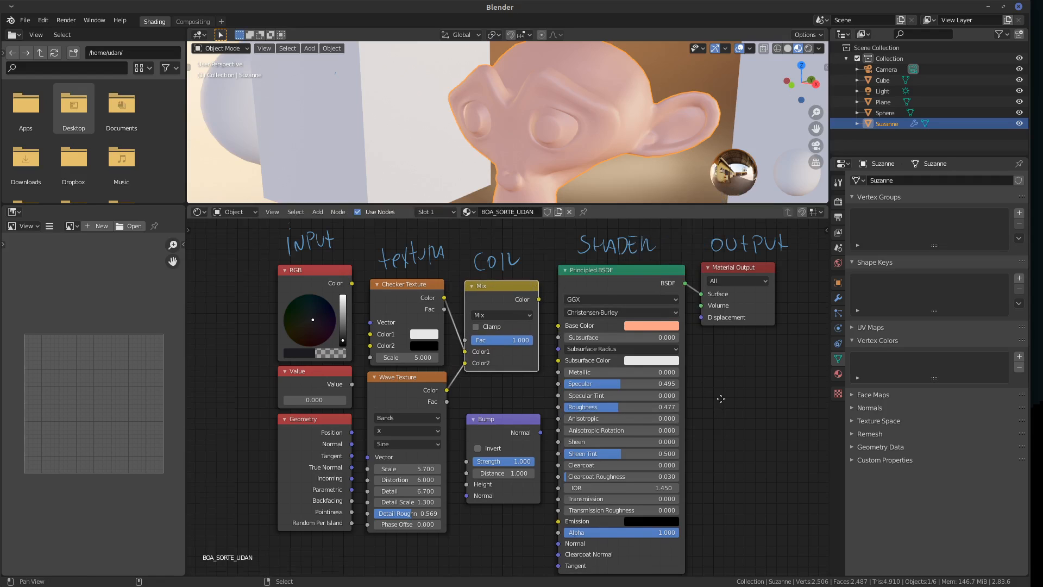
Move the Bump node up slightly and connect the Wave Texture's Fac output to the Bump node's Height input.
middle_drag(708, 390, 702, 364)
drag(494, 389, 495, 381)
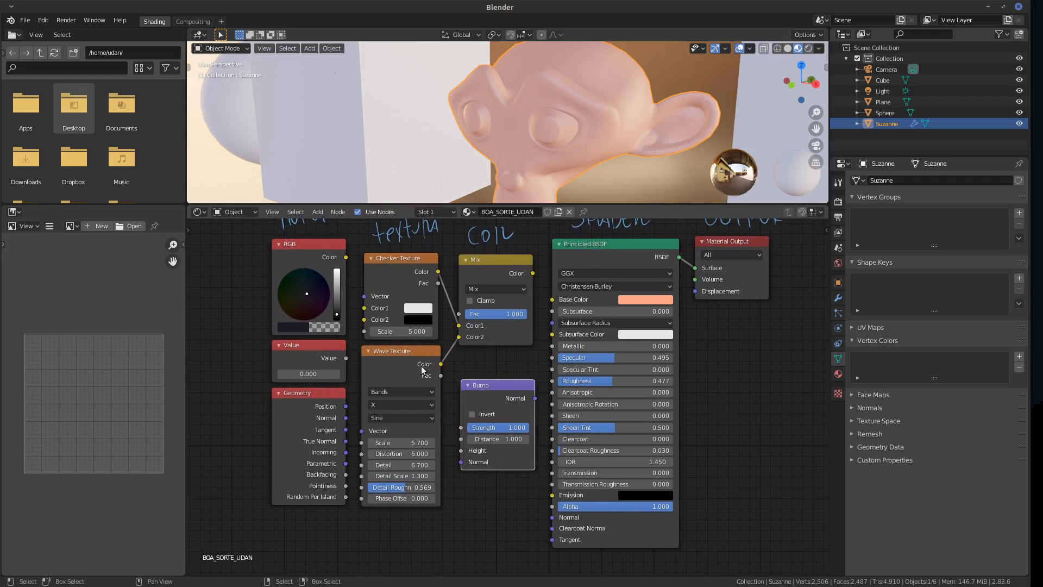
drag(441, 376, 462, 451)
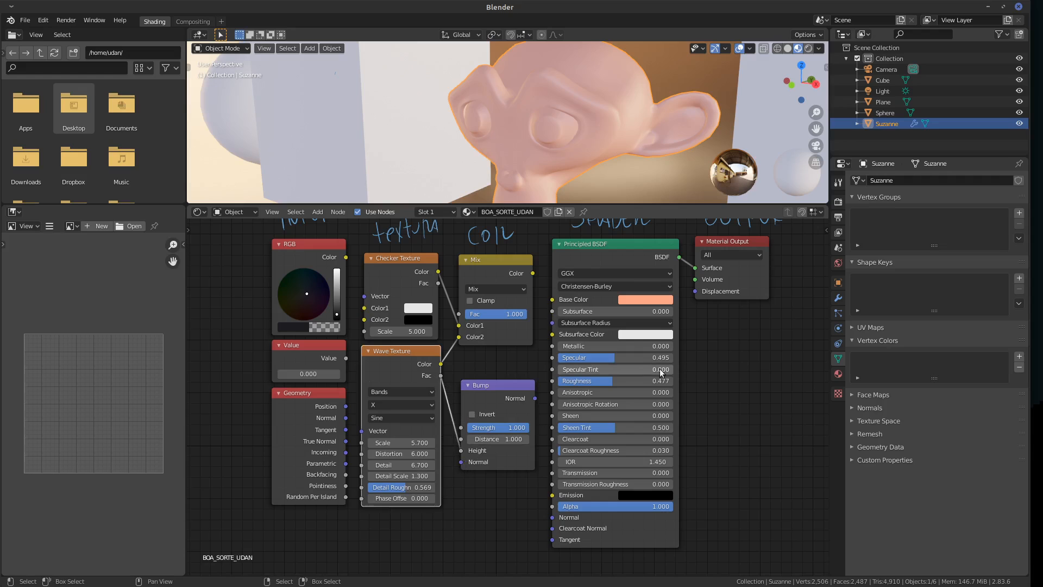
Move the Bump node up slightly and connect its Normal output to the Principled BSDF's Normal input.
scroll(499, 468, up, 1)
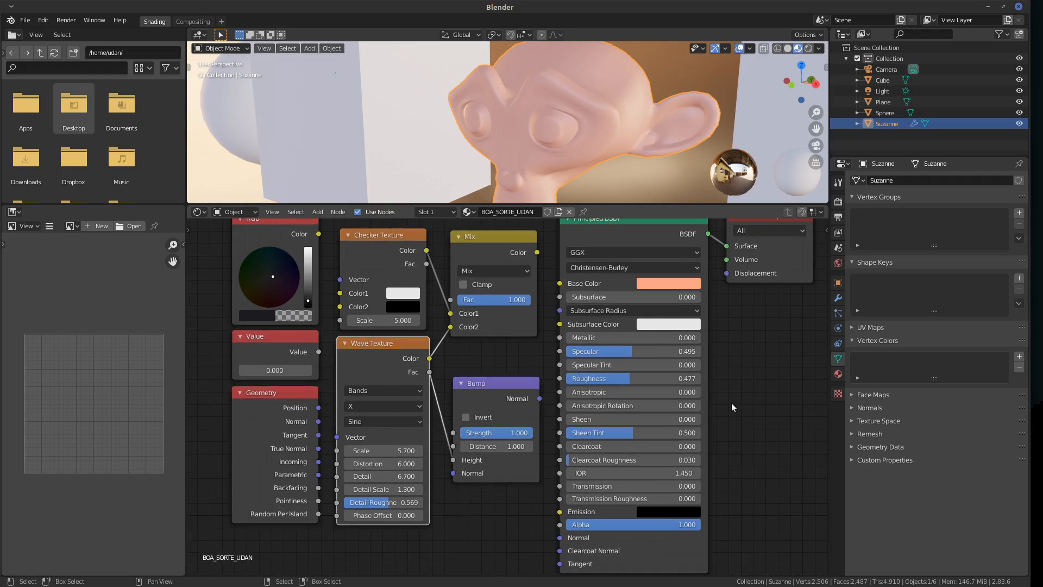
scroll(732, 402, up, 1)
mouse_move(463, 379)
mouse_down()
mouse_move(466, 358)
mouse_move(471, 367)
mouse_up()
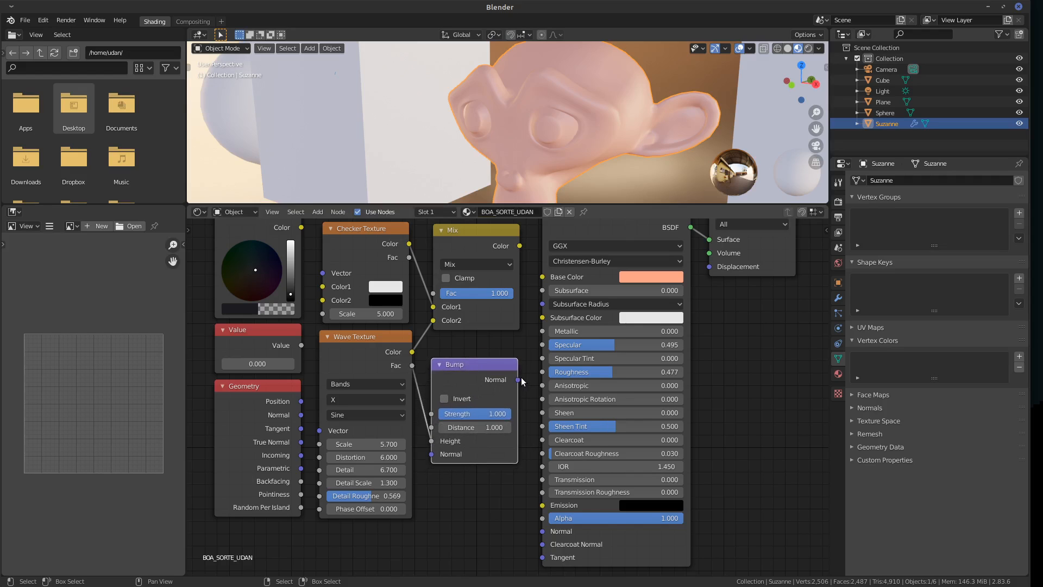
middle_drag(714, 416, 711, 385)
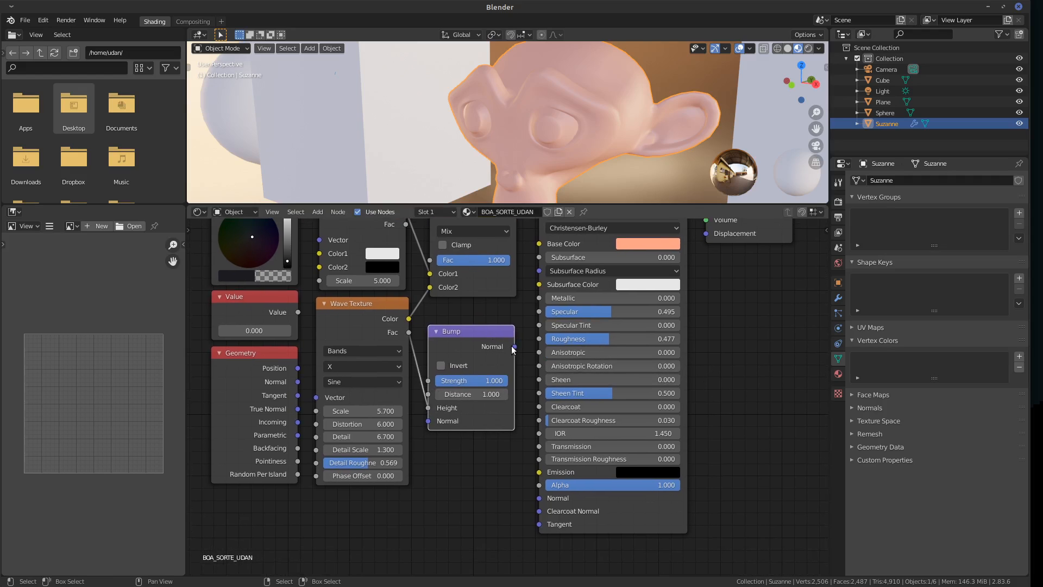
drag(515, 347, 539, 499)
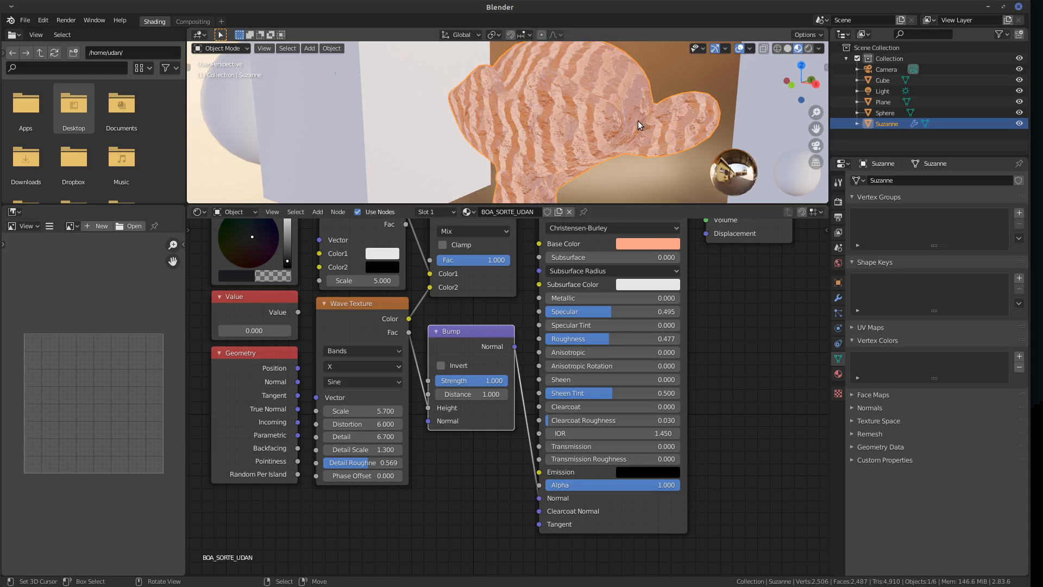
middle_drag(638, 121, 650, 146)
Change the Principled BSDF's Base Color to nearly white and inspect the bumps on Suzanne up close.
click(666, 243)
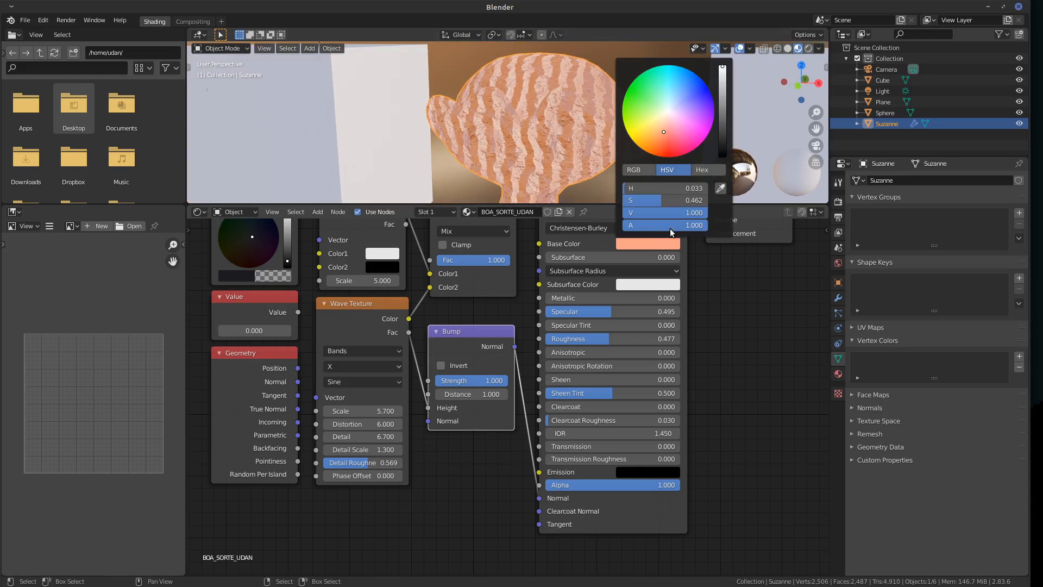
drag(665, 114, 668, 113)
middle_drag(701, 347, 699, 368)
middle_drag(612, 141, 700, 102)
scroll(625, 129, up, 3)
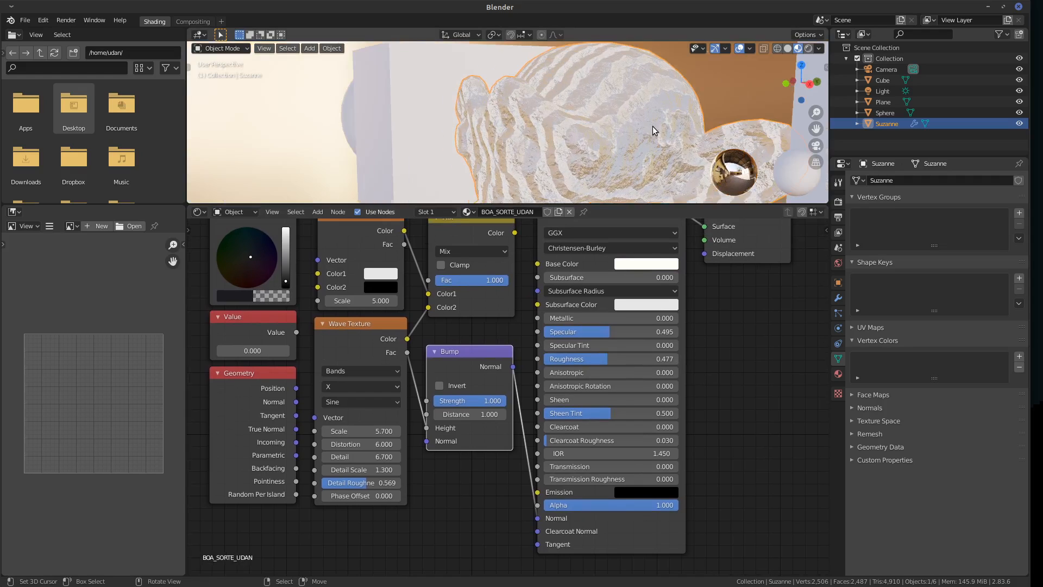
scroll(647, 173, up, 2)
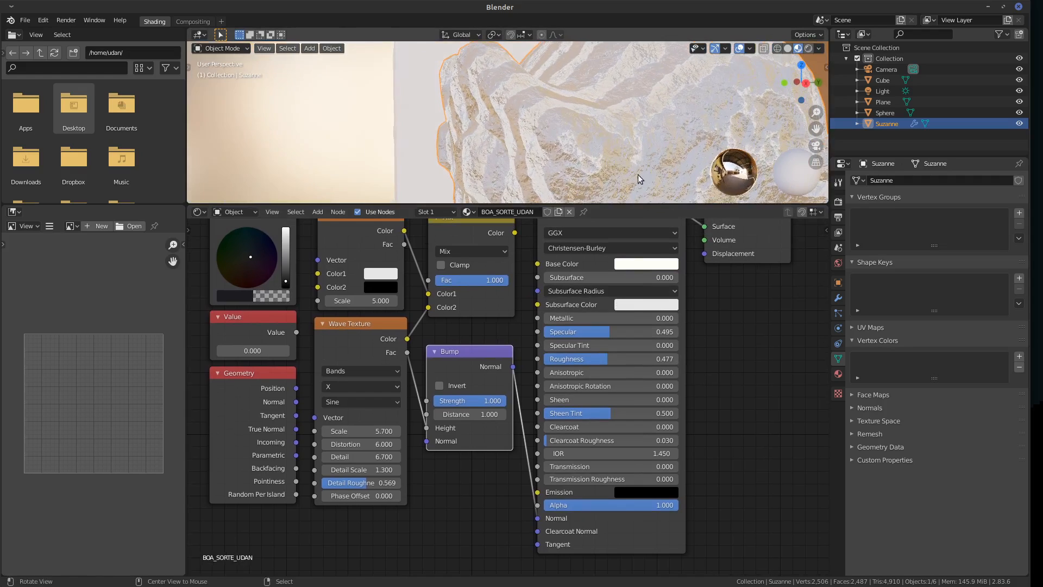
Set the Principled BSDF's Metallic and Specular to 1.000.
drag(608, 322, 776, 330)
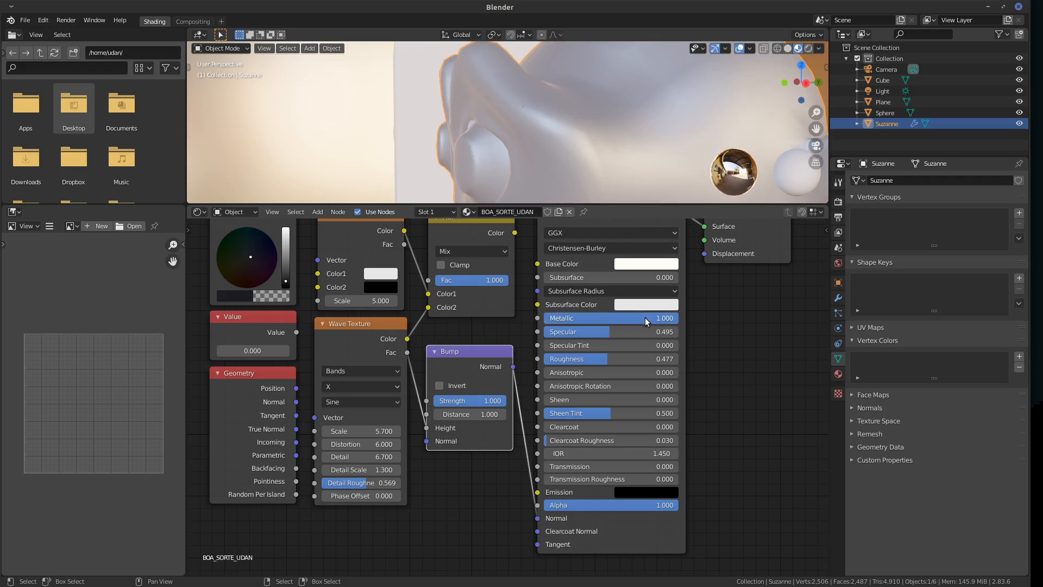
click(620, 320)
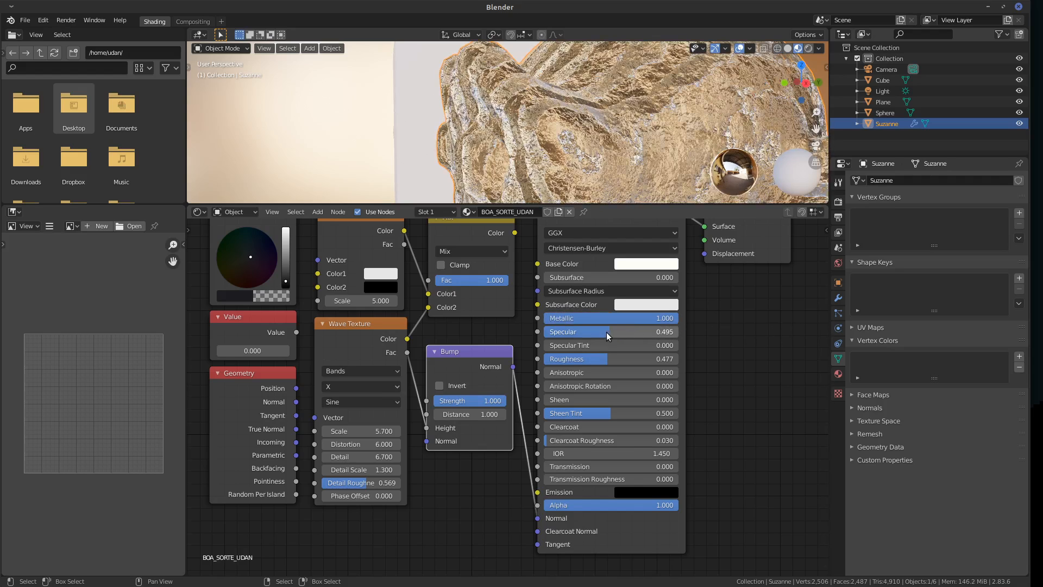
click(631, 330)
text(11)
key(Return)
Try the Principled BSDF's Roughness at 1.000, and set it to 0.000 for a mirror-like metal.
drag(659, 359, 732, 354)
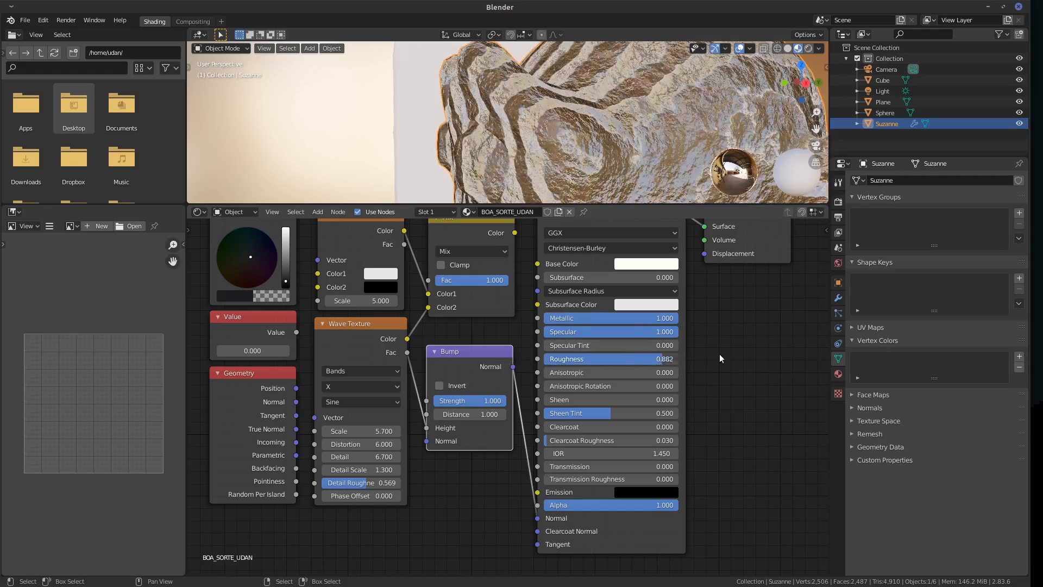
middle_drag(718, 138, 697, 136)
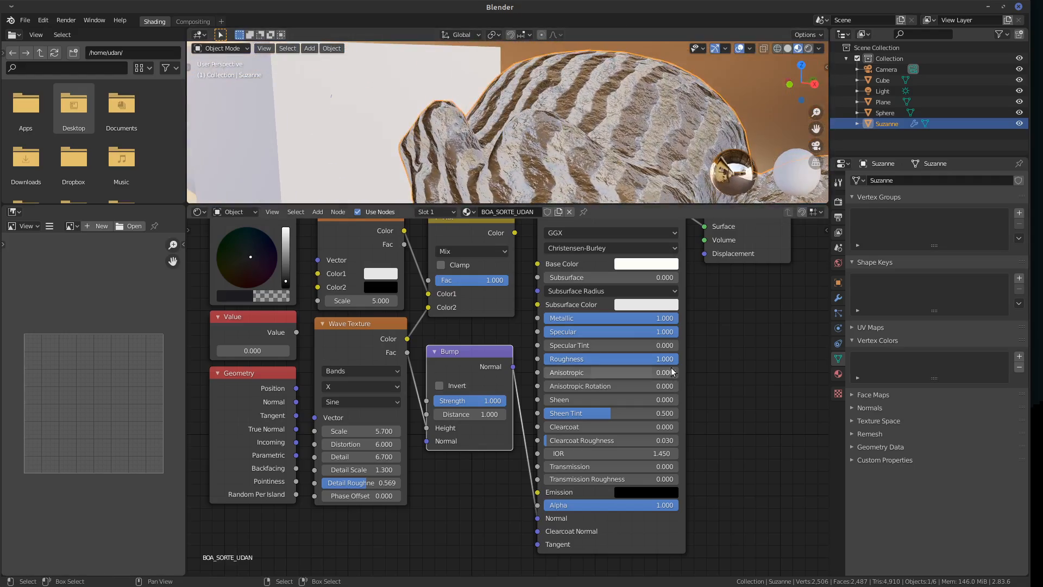
key(ctrl+z)
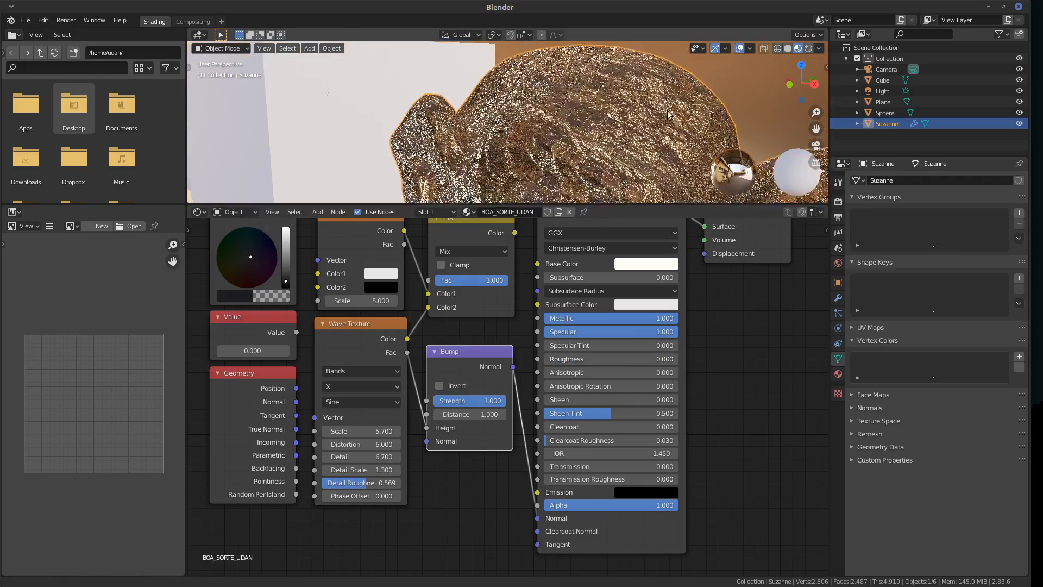
scroll(677, 128, down, 3)
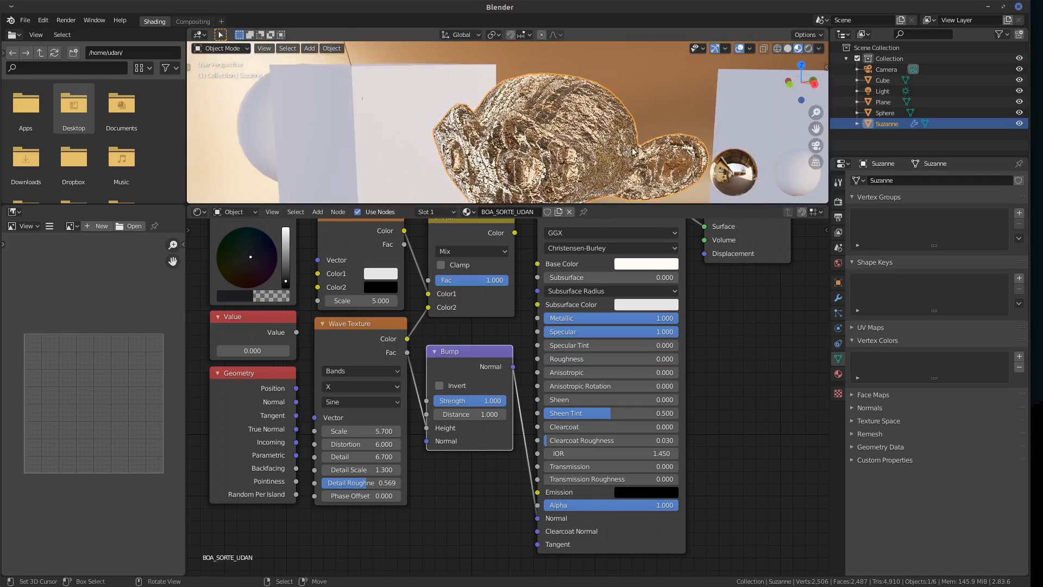
middle_drag(633, 151, 593, 140)
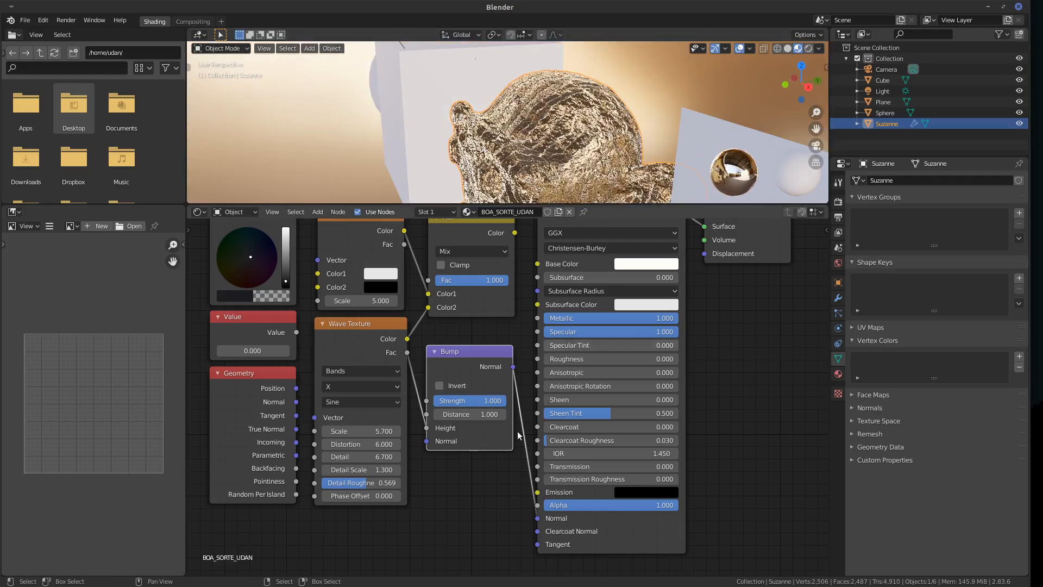
Lower the Bump node's Strength to about 0.108 and enlarge the 3D viewport to view Suzanne.
drag(503, 401, 426, 402)
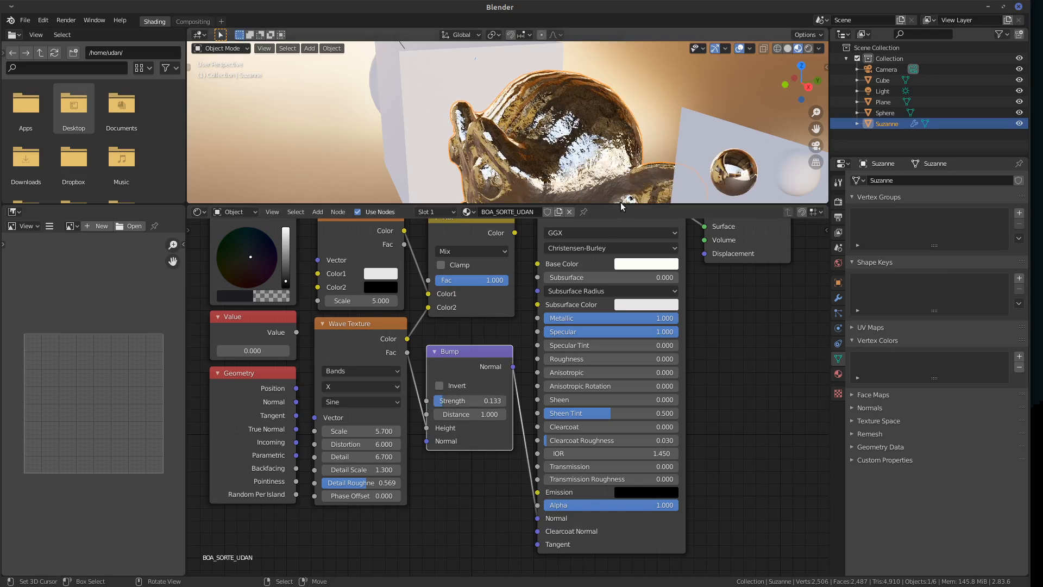
drag(622, 205, 622, 287)
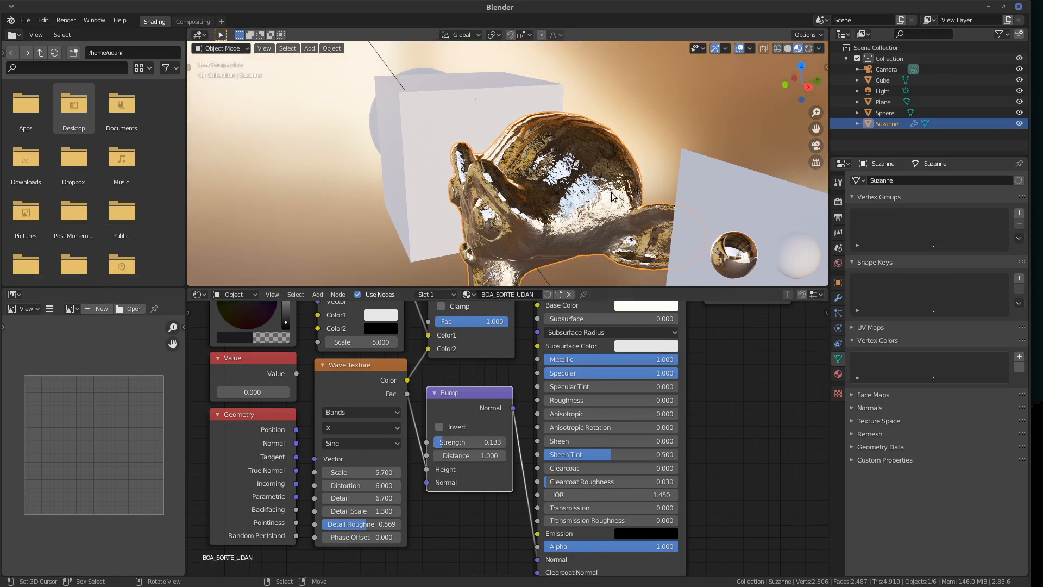
scroll(612, 193, up, 2)
mouse_move(612, 193)
middle_down()
mouse_move(611, 136)
mouse_move(626, 122)
mouse_move(666, 146)
mouse_move(606, 180)
middle_up()
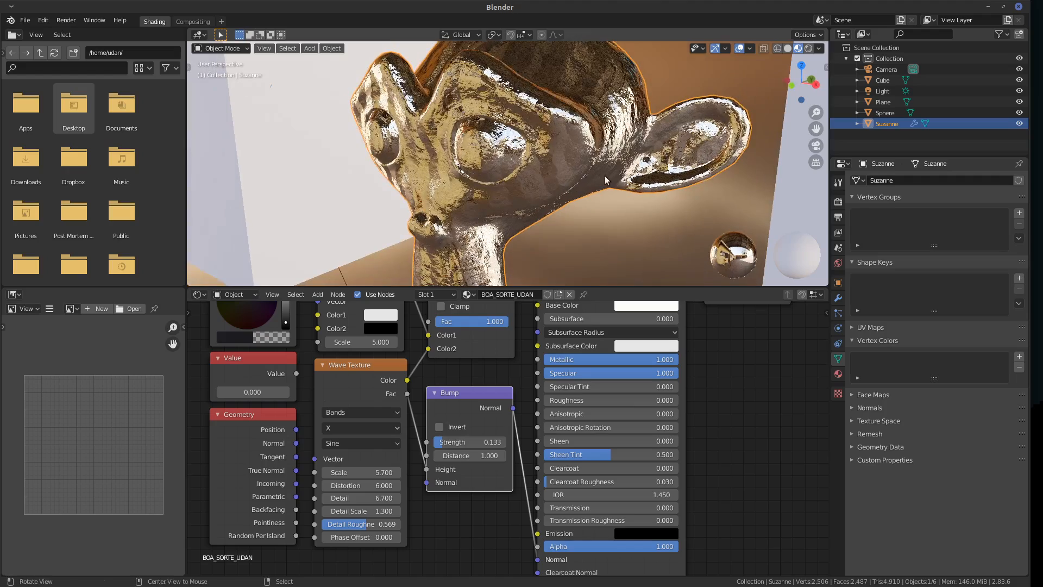
drag(443, 442, 703, 440)
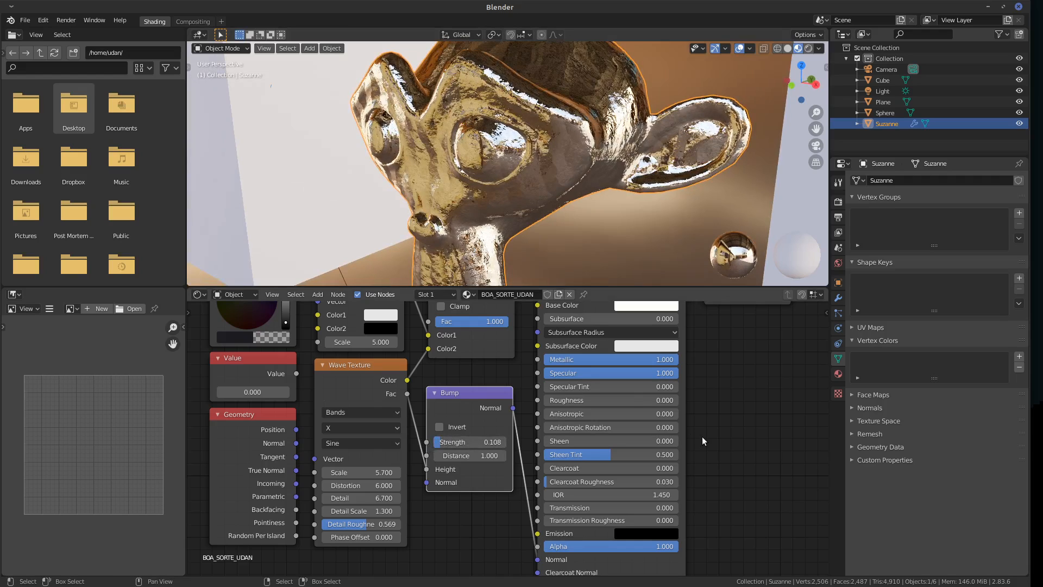
middle_drag(708, 415, 709, 395)
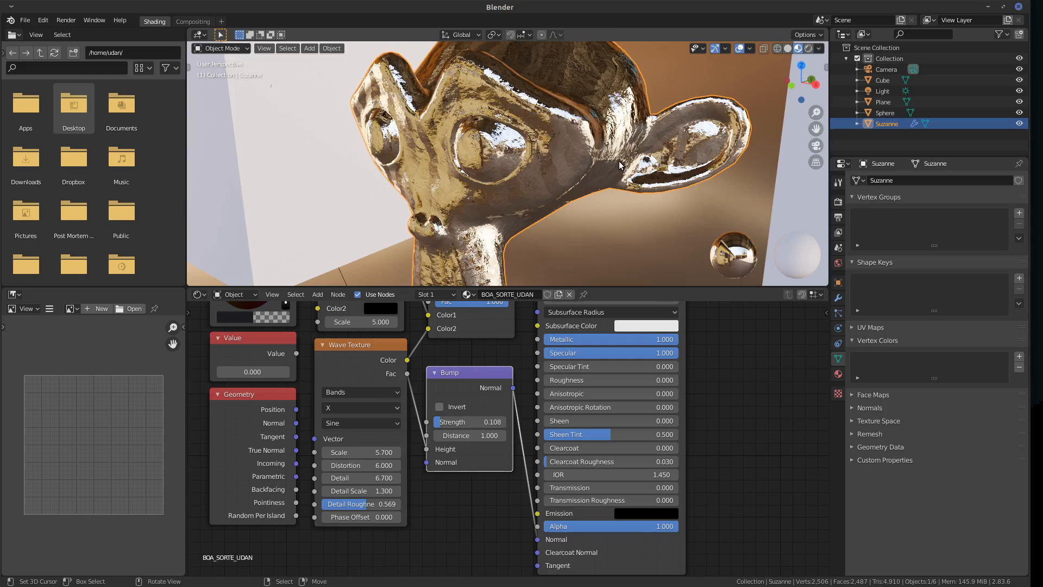
scroll(620, 165, down, 3)
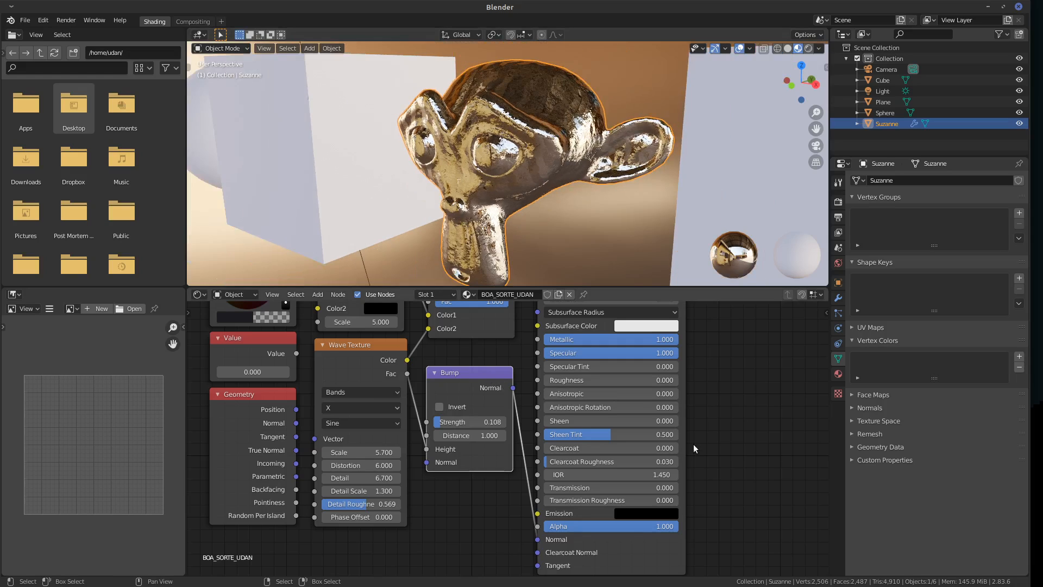
Handwrite the category label Vector above the Bump node again.
scroll(686, 425, down, 5)
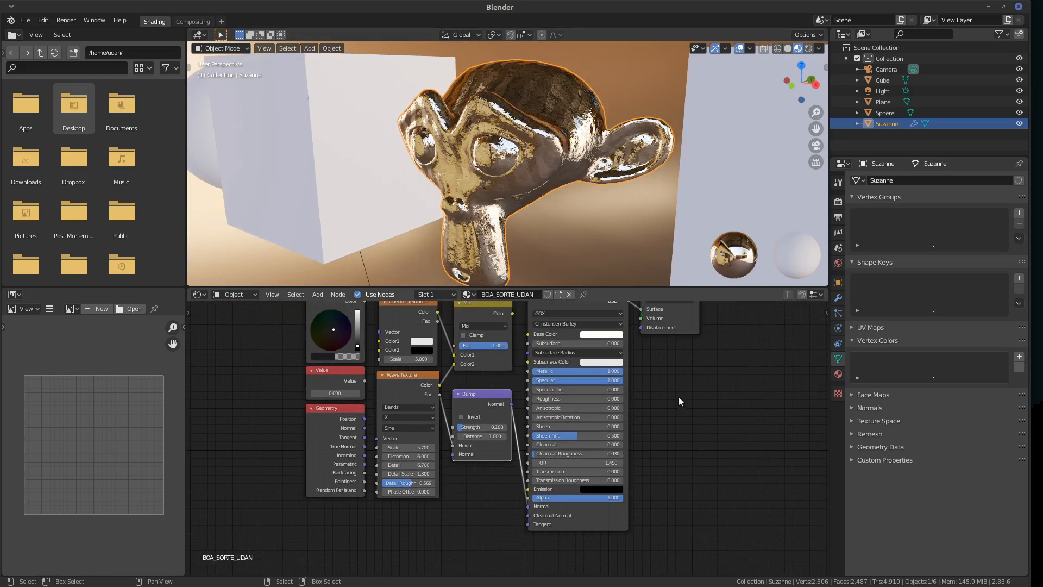
middle_drag(679, 397, 661, 425)
mouse_move(482, 444)
mouse_down()
mouse_move(482, 465)
mouse_move(467, 438)
mouse_move(491, 452)
mouse_move(496, 440)
mouse_up()
drag(497, 443, 516, 451)
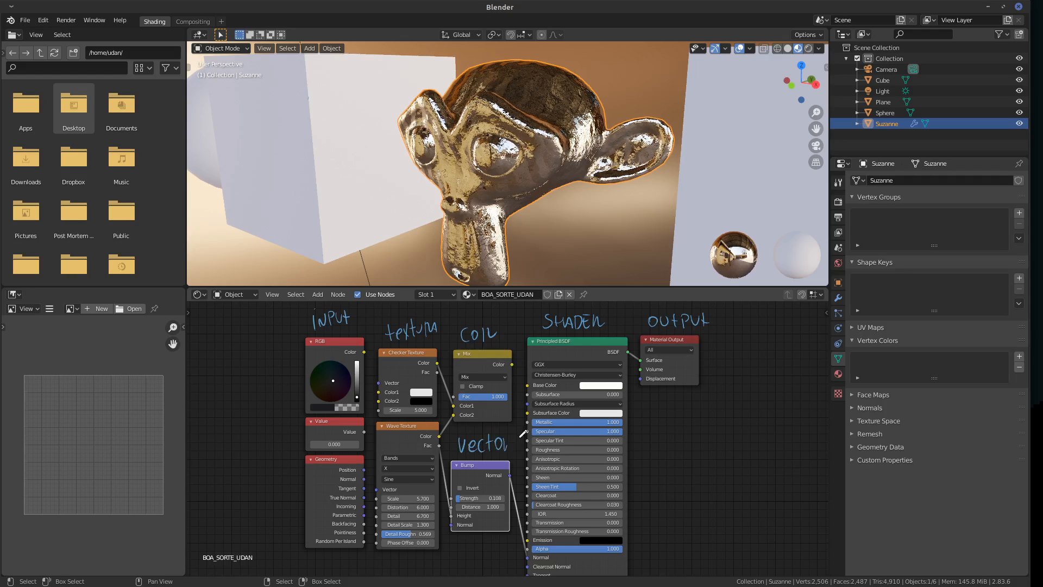
middle_drag(684, 438, 685, 444)
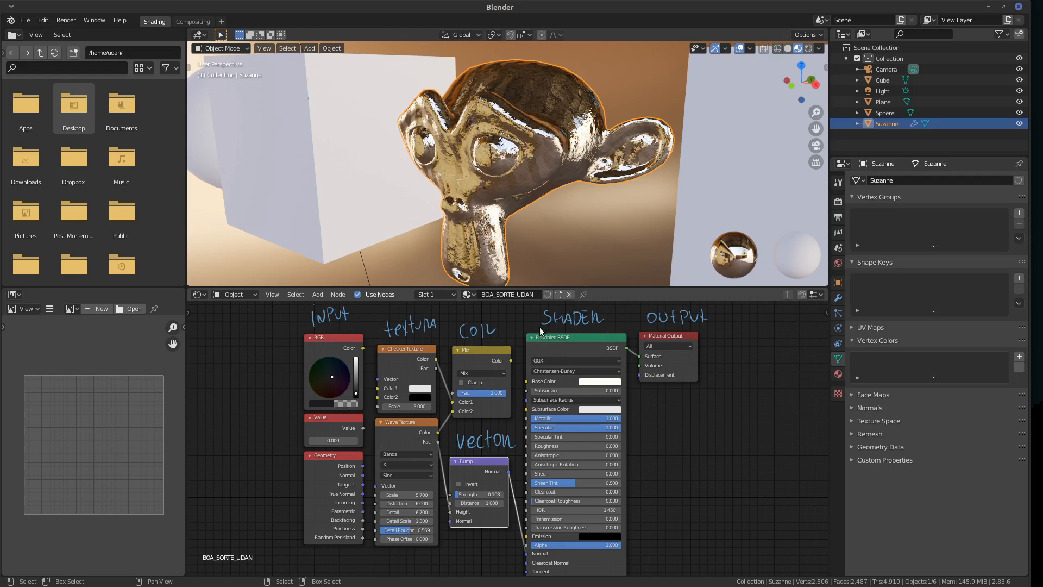
Move the Material Output and Principled BSDF nodes right to open a gap, and disconnect the Bump node from the Normal input.
drag(670, 337, 777, 337)
drag(598, 338, 716, 330)
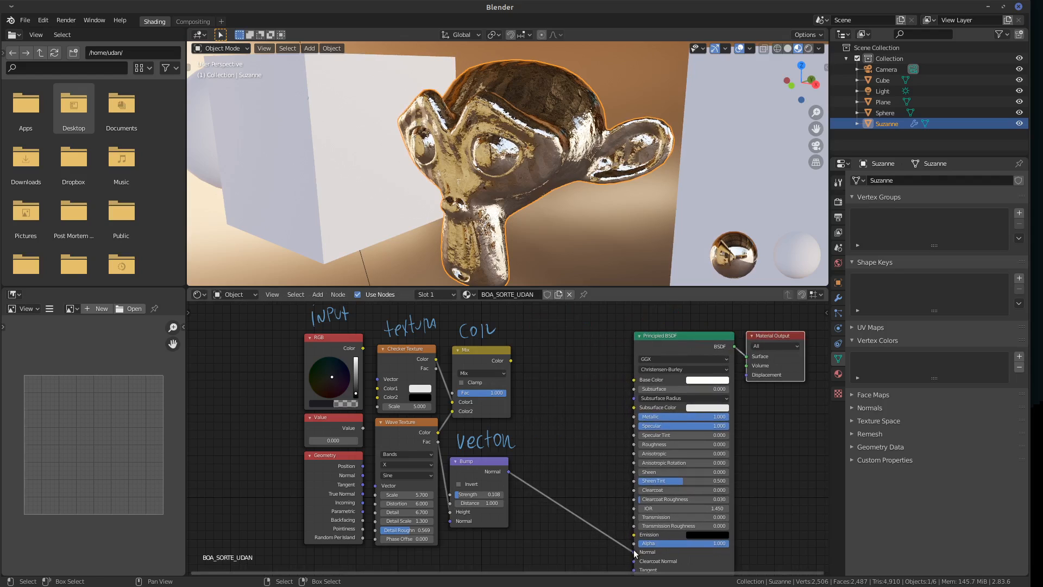
drag(633, 552, 570, 521)
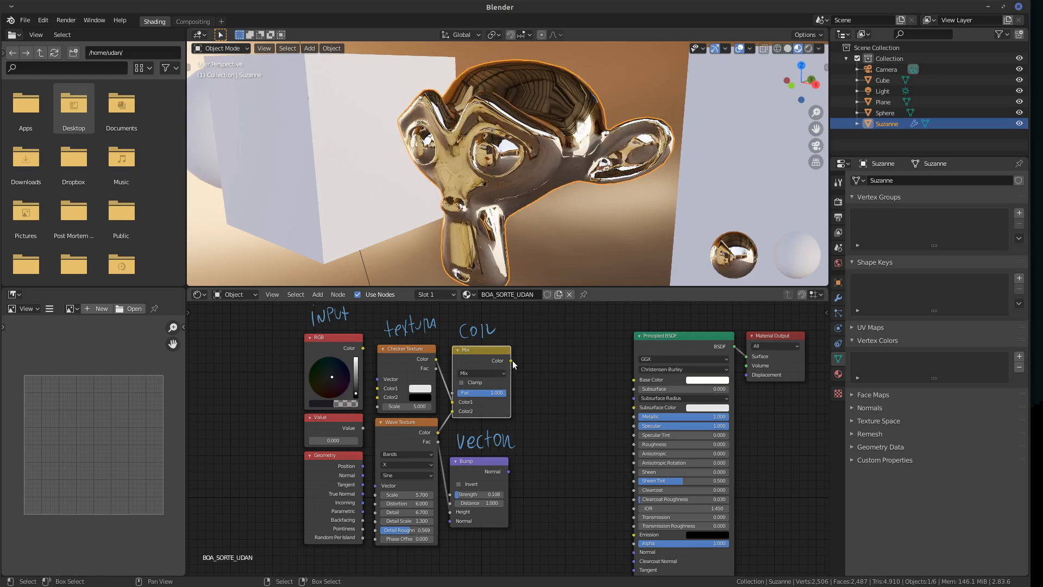
Connect the Mix node's Color output to Base Color and set the Principled BSDF's Metallic and Specular to 0.000.
drag(511, 360, 633, 380)
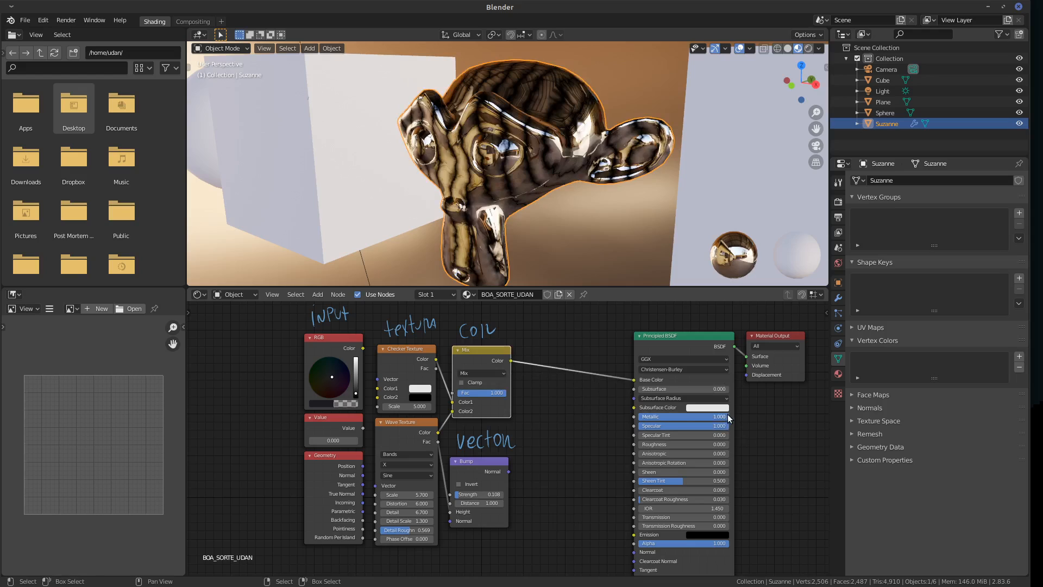
drag(727, 417, 566, 431)
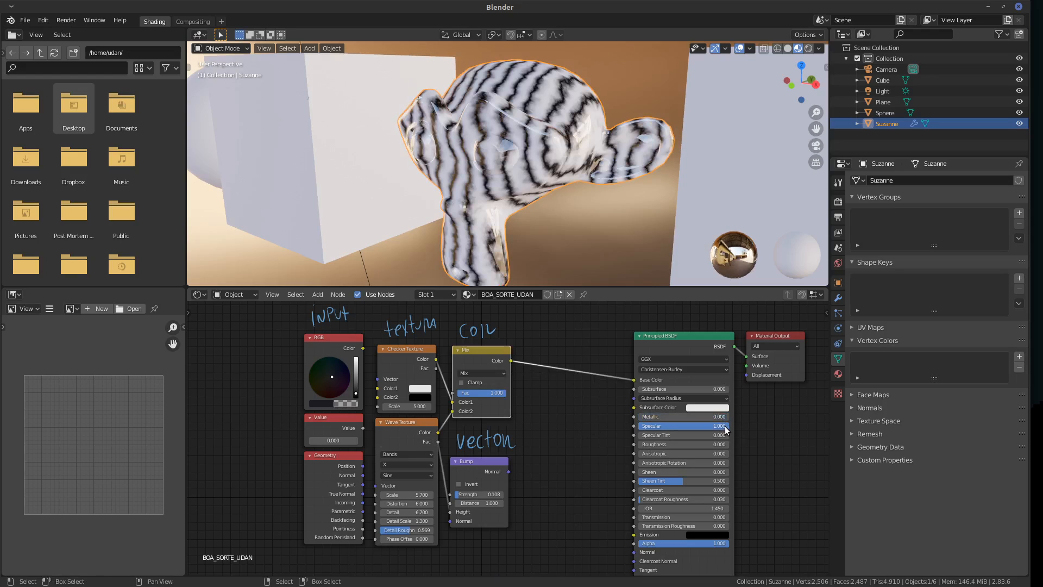
drag(716, 427, 562, 443)
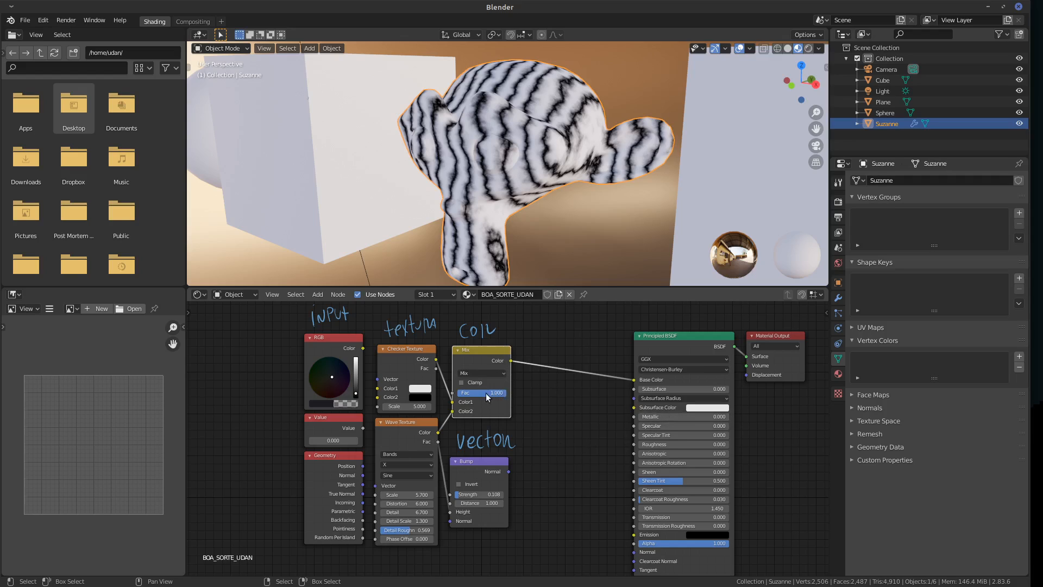
Set the Mix node's Fac to 0.5 and check the blended checker and wave pattern on Suzanne.
text(0.5)
key(Return)
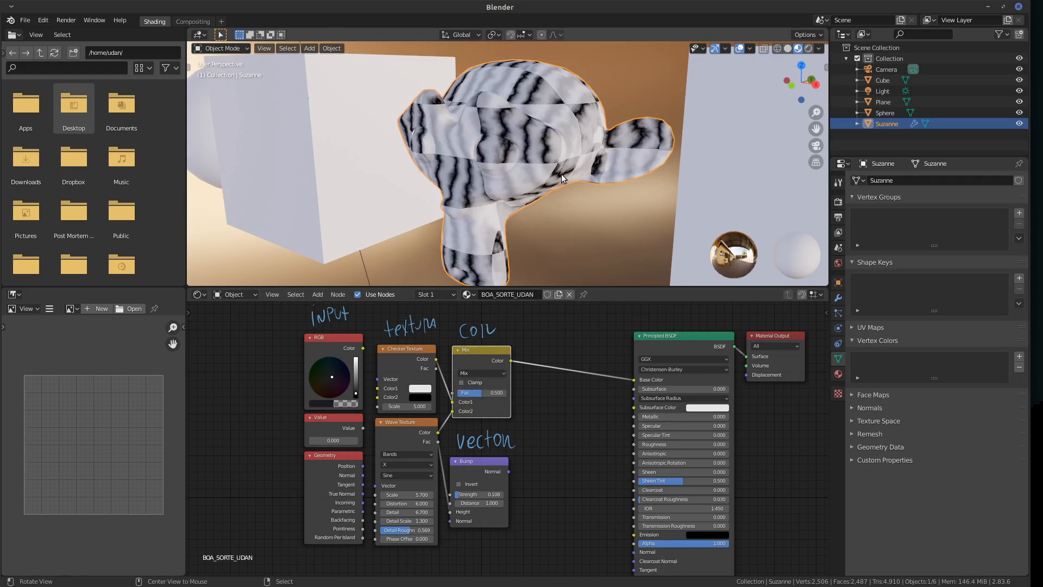
mouse_move(561, 178)
middle_down()
mouse_move(601, 151)
mouse_move(567, 176)
mouse_move(576, 187)
middle_up()
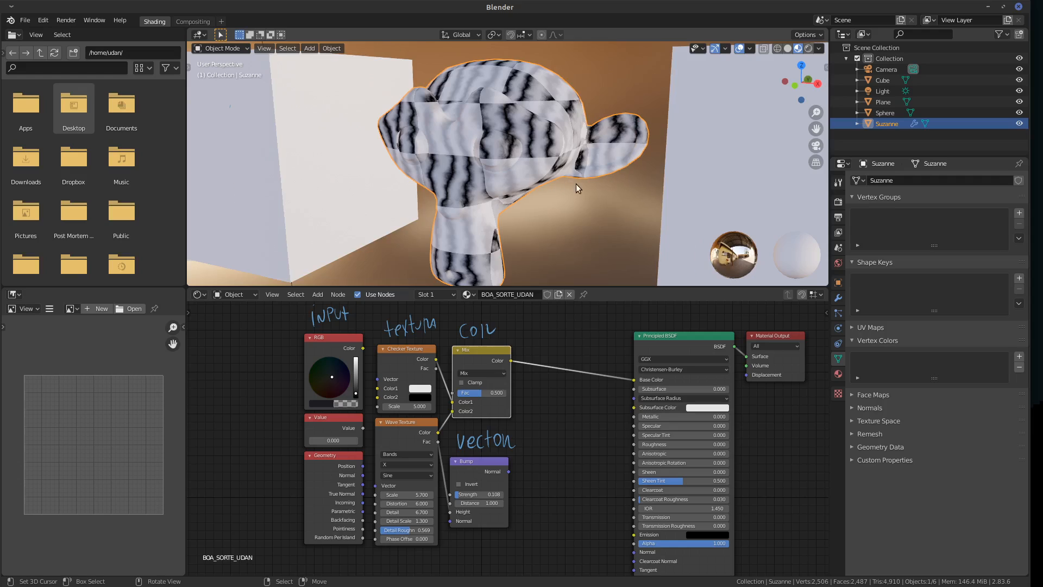
scroll(576, 183, up, 3)
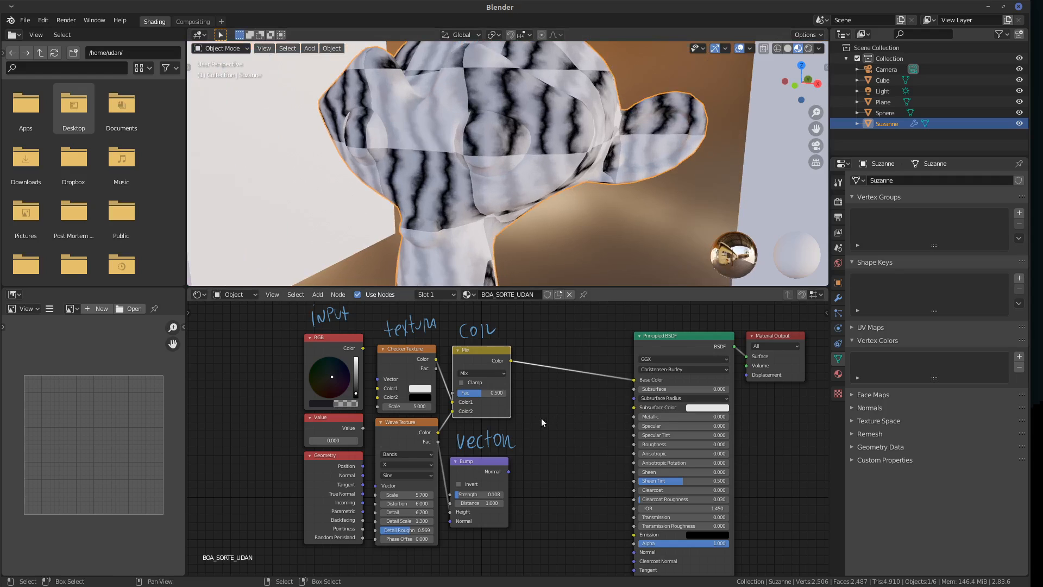
Add a Math converter node set to Add in the gap between the Mix node and the Principled BSDF.
key(shift+a)
mouse_move(529, 403)
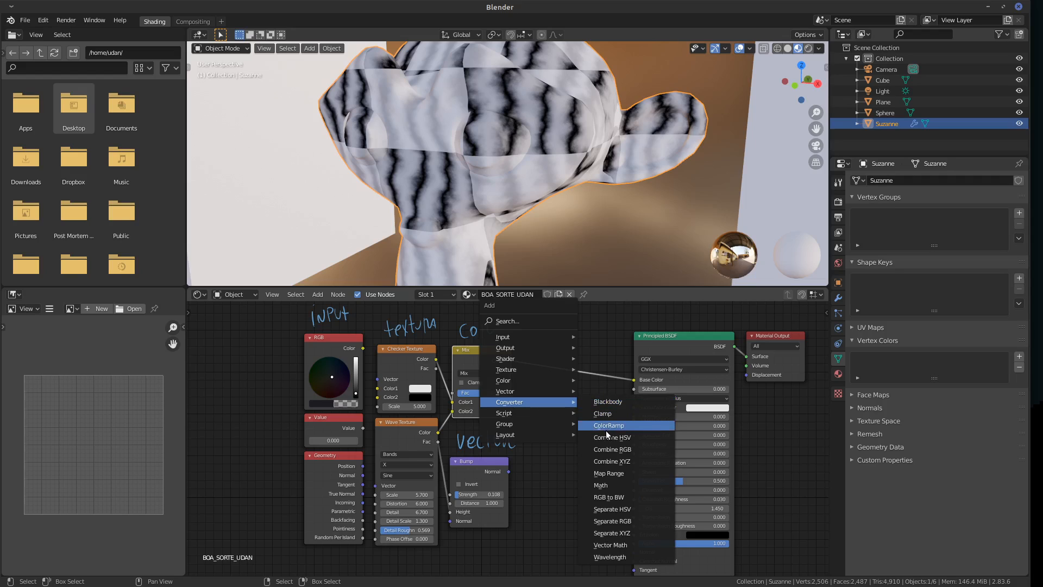
click(602, 485)
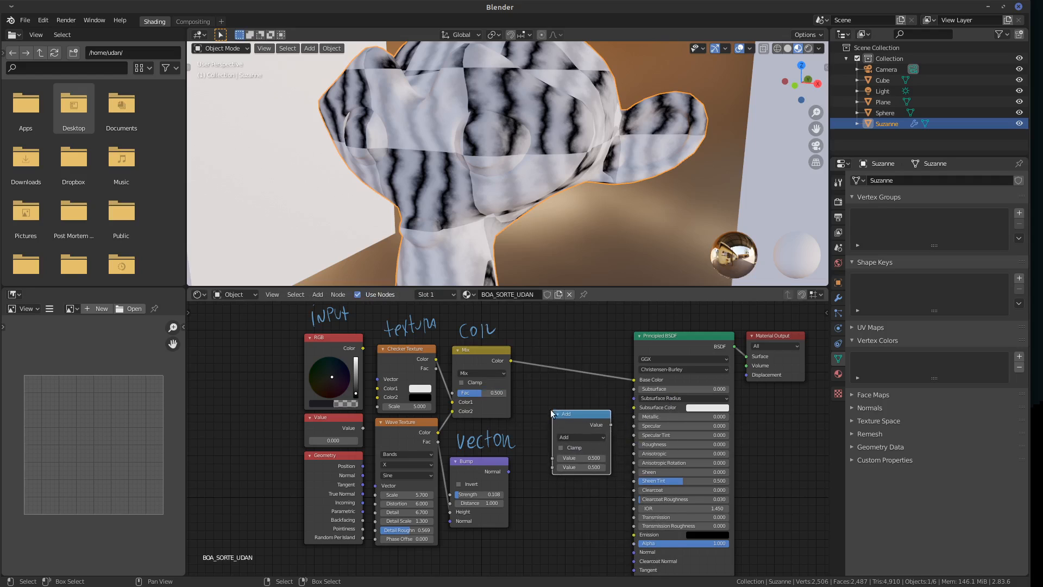
mouse_move(553, 467)
mouse_down()
mouse_move(530, 461)
mouse_move(530, 474)
mouse_move(538, 465)
mouse_up()
click(586, 437)
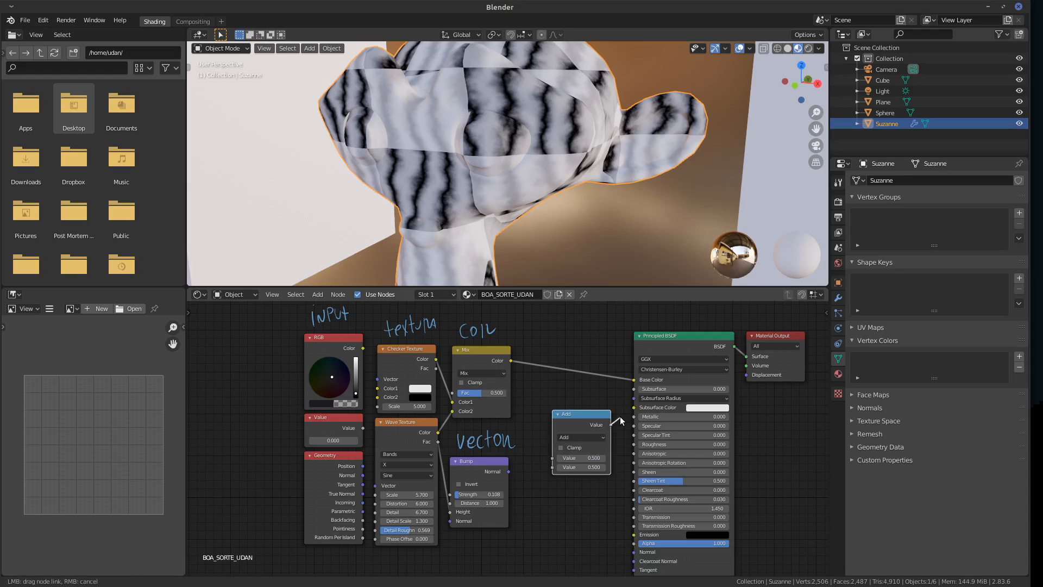
drag(593, 418, 587, 417)
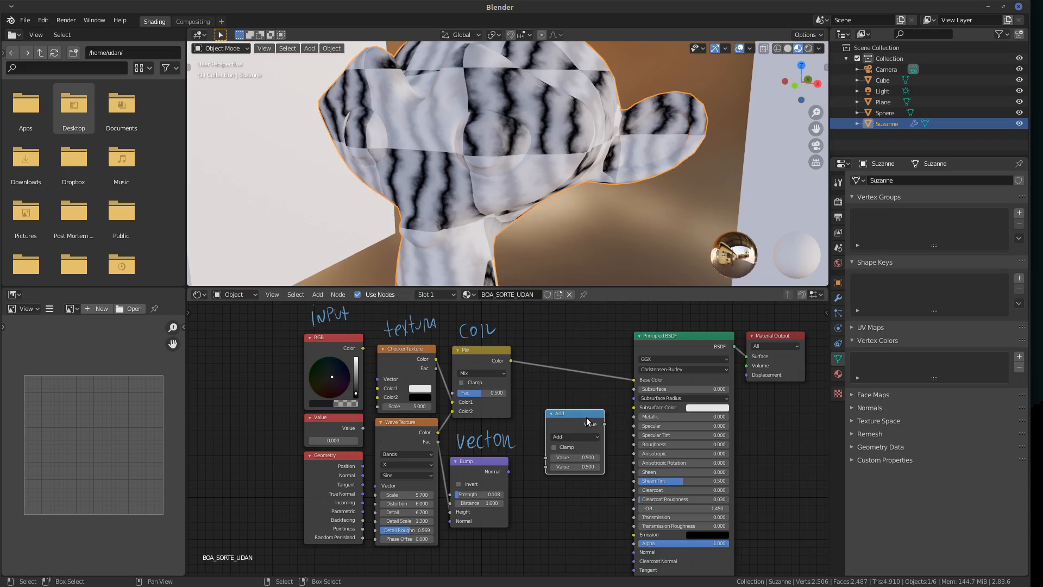
Replace the Math node with a ColorRamp converter node, shifting the Material Output and Principled BSDF nodes right to make room.
key(x)
key(shift+a)
mouse_move(565, 422)
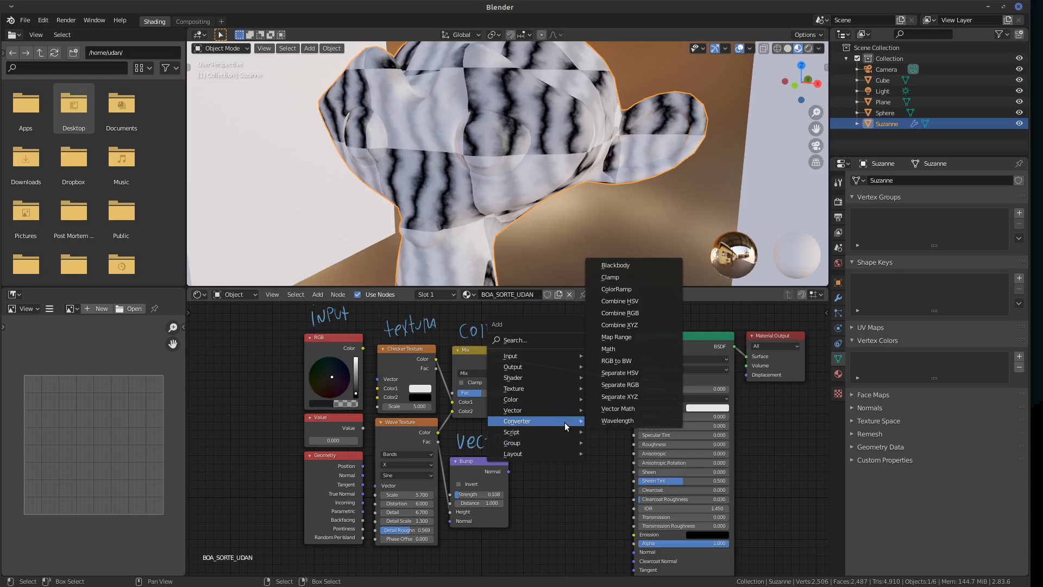
click(620, 288)
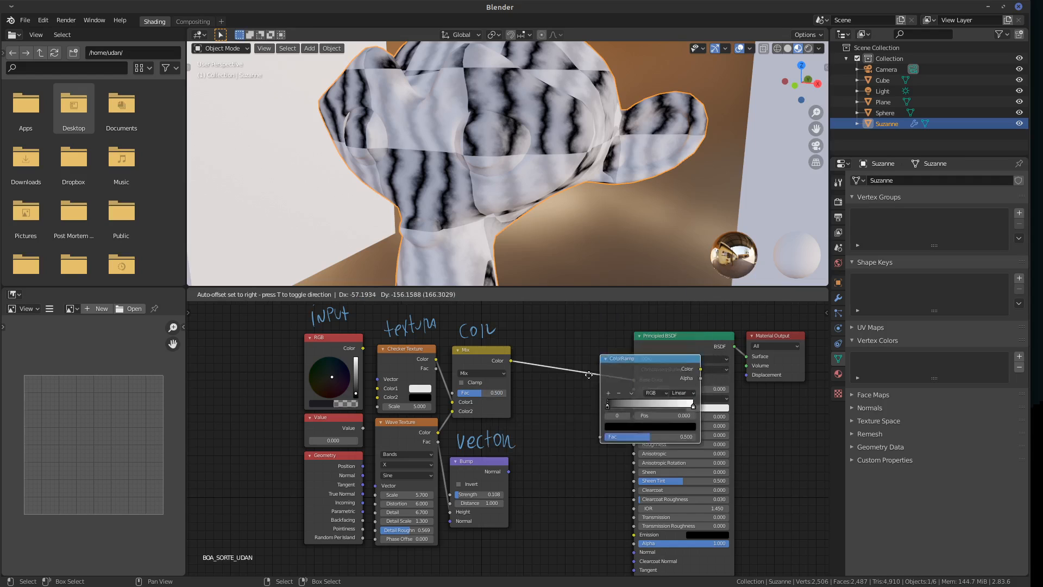
click(528, 391)
drag(769, 338, 783, 335)
drag(707, 335, 723, 336)
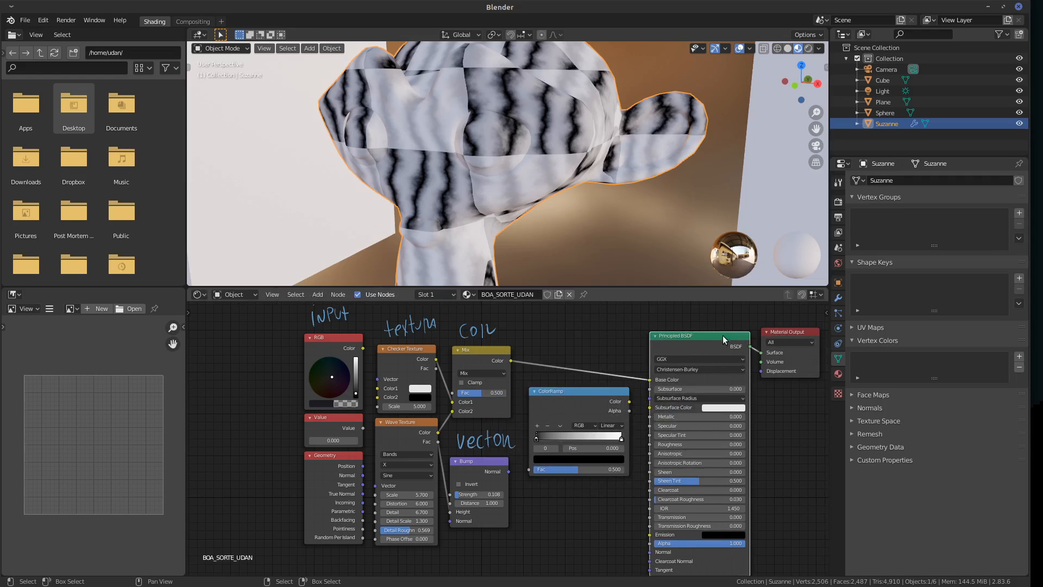
Handwrite the label "Converter" above the ColorRamp and rewire it between the Mix node's Color output and the Base Color input.
click(596, 399)
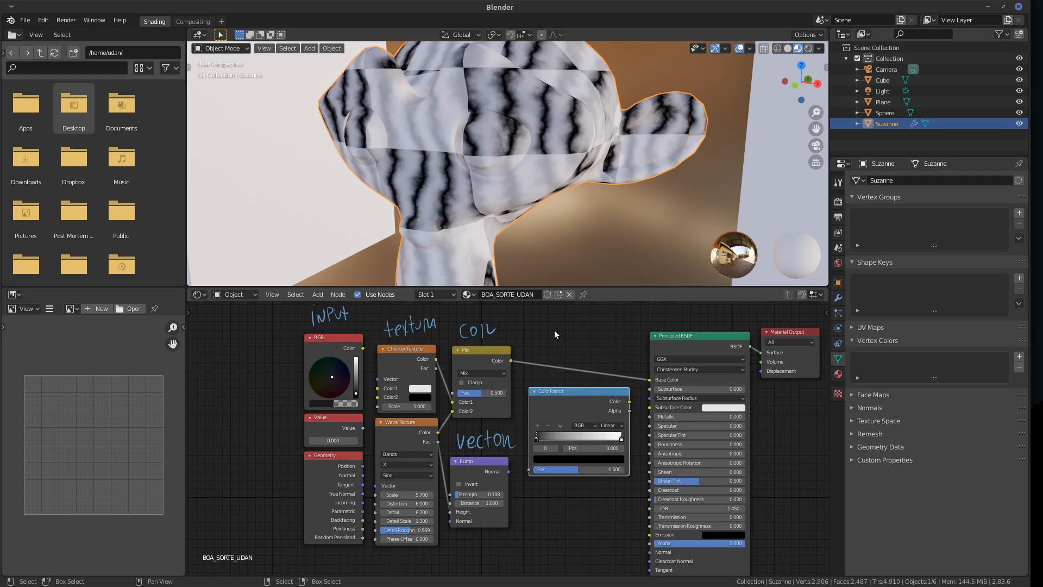
mouse_move(650, 380)
mouse_down()
mouse_move(592, 373)
mouse_move(567, 326)
mouse_move(596, 326)
mouse_up()
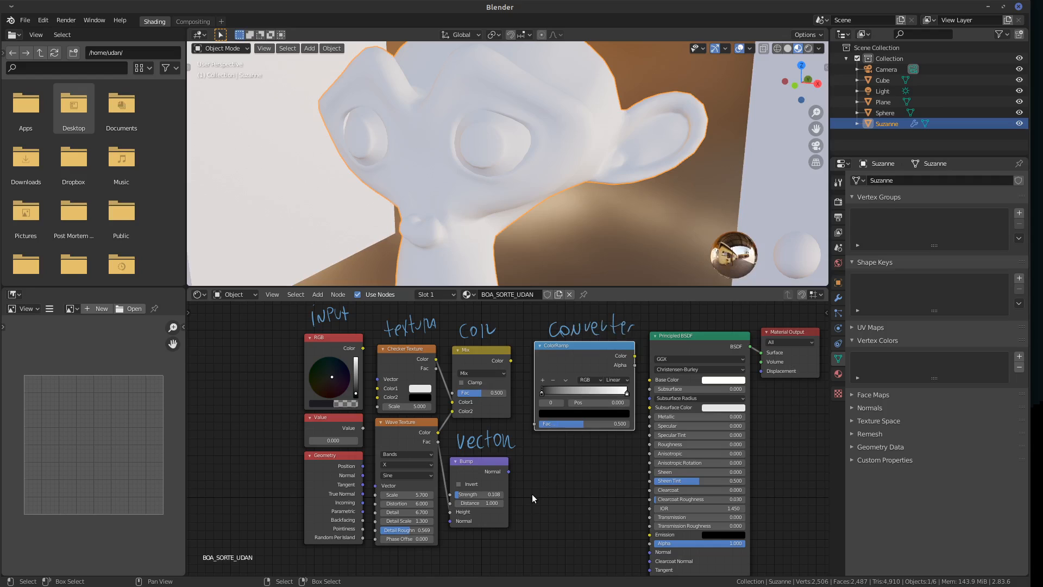
drag(505, 437, 513, 448)
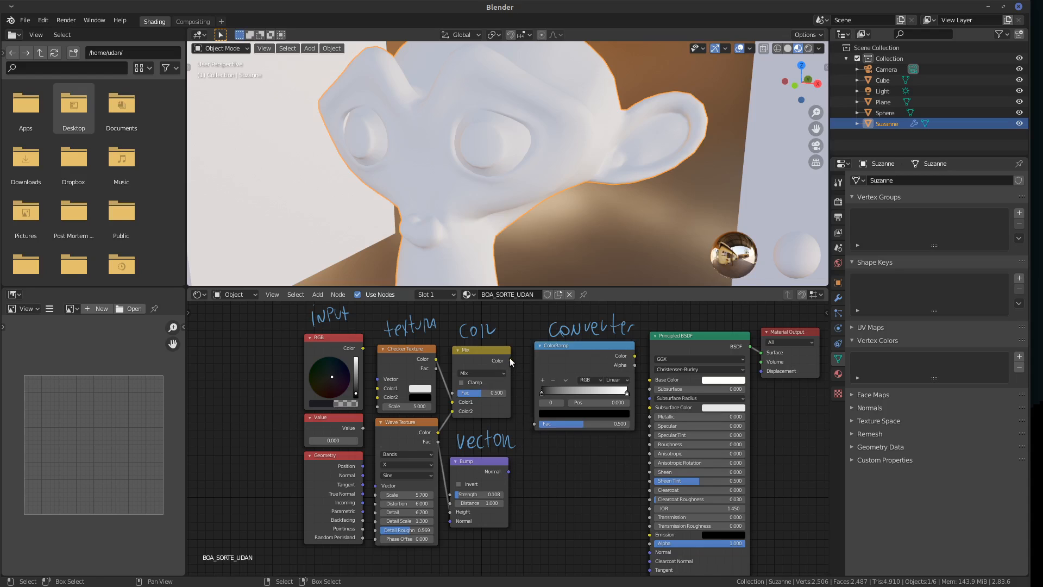
drag(510, 360, 541, 397)
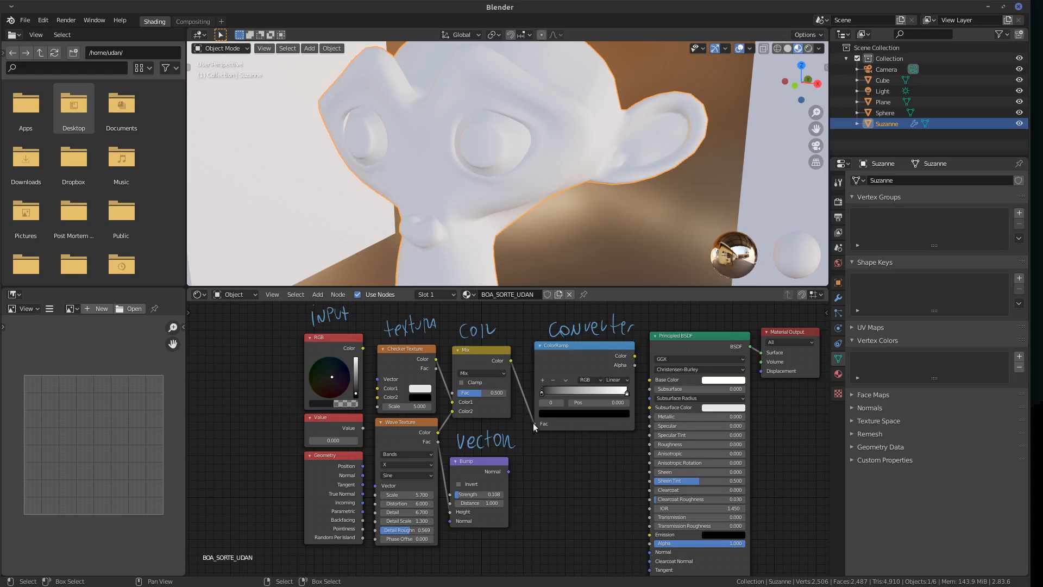
drag(635, 356, 651, 380)
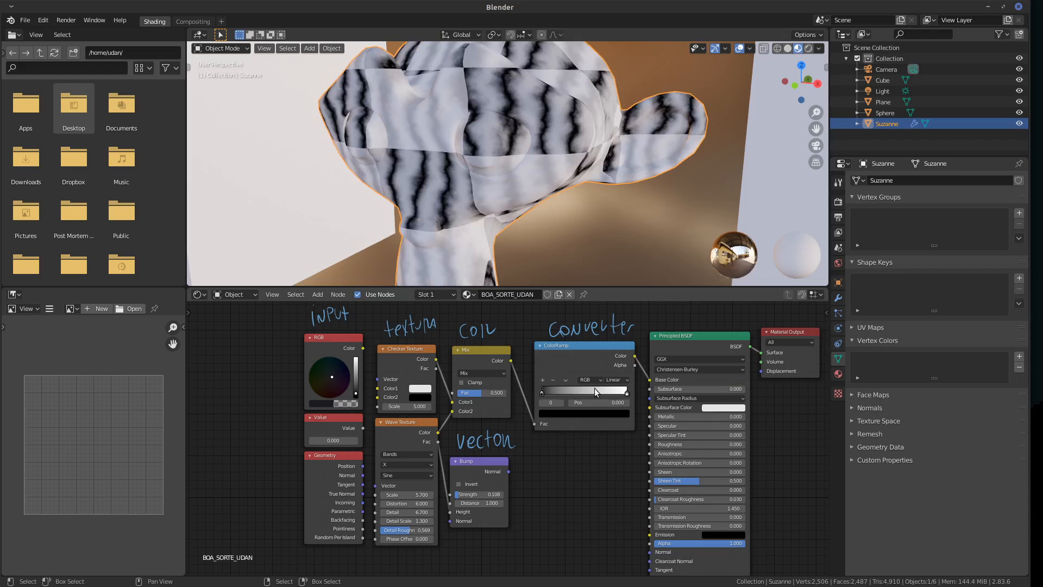
Move the ColorRamp's black stop to about 0.341 and pull the white stop in towards the middle of the ramp.
scroll(566, 405, up, 2)
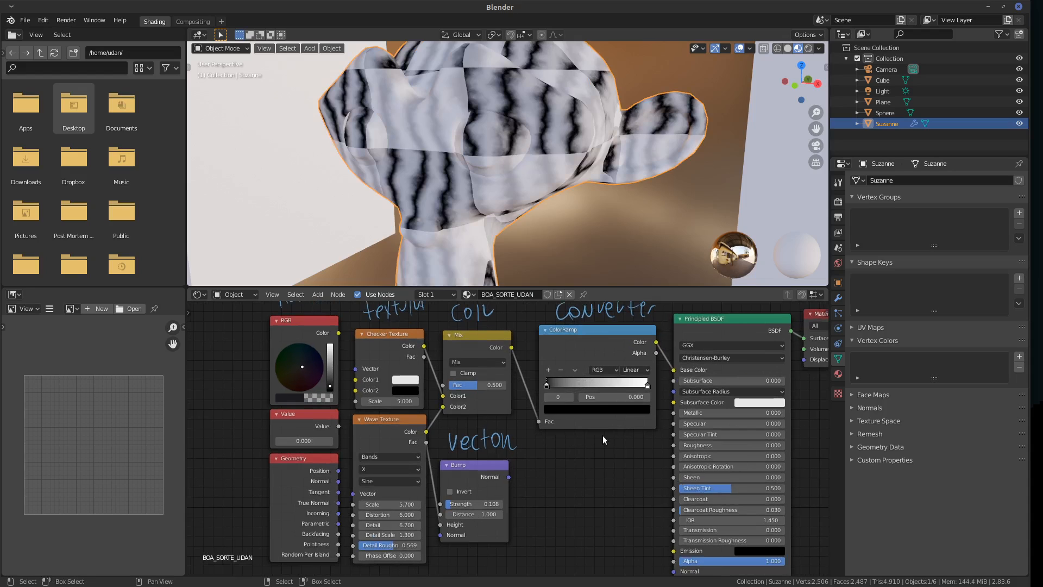
middle_drag(592, 441, 556, 473)
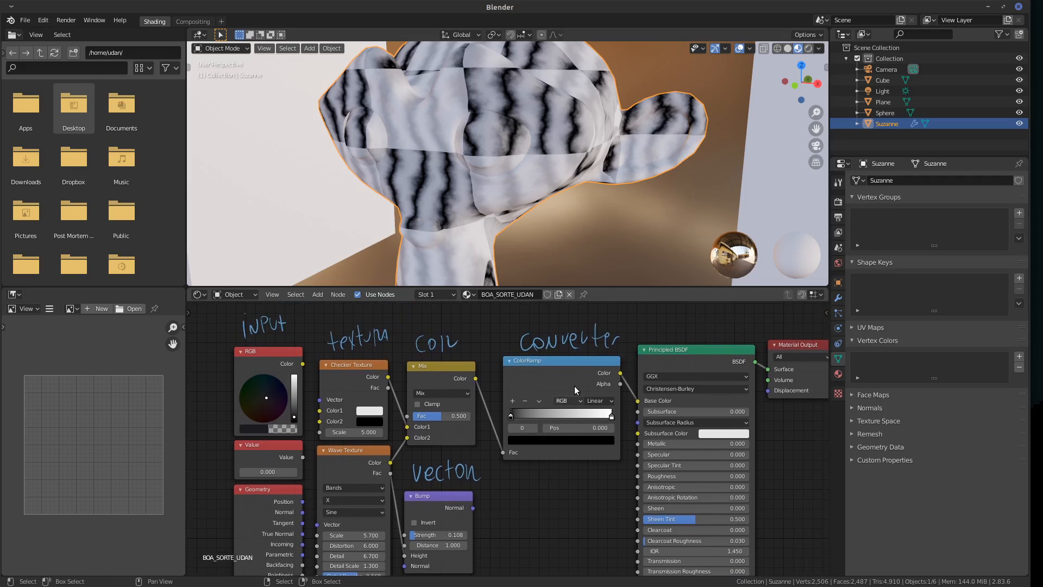
drag(512, 415, 562, 443)
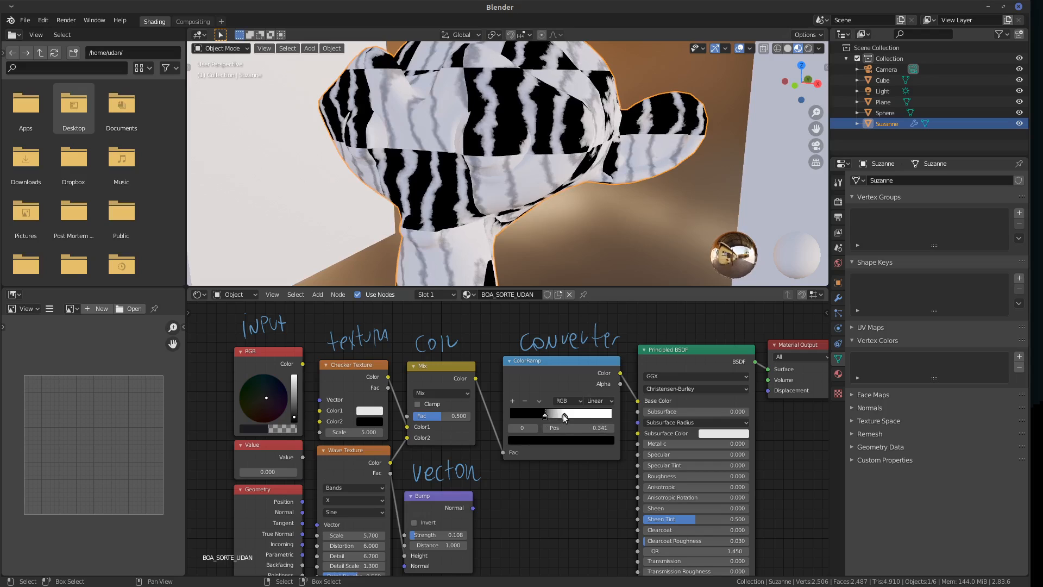
Add a middle ColorRamp stop at 0.470, colour it blue with H 0.584, S 1.000 and V 1.000, and inspect the pattern on Suzanne.
click(512, 401)
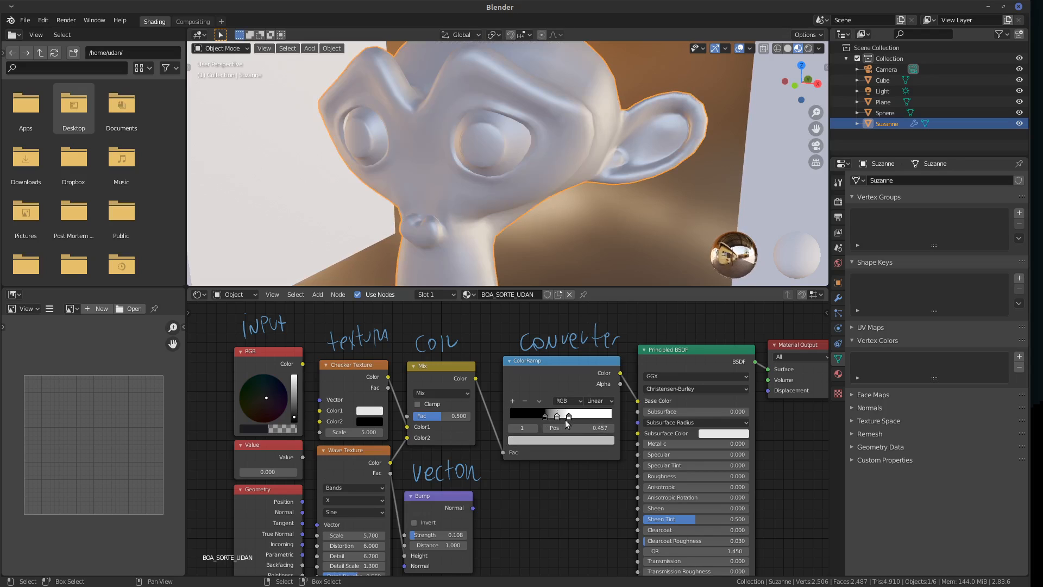
drag(545, 416, 559, 418)
click(566, 439)
drag(553, 334, 594, 298)
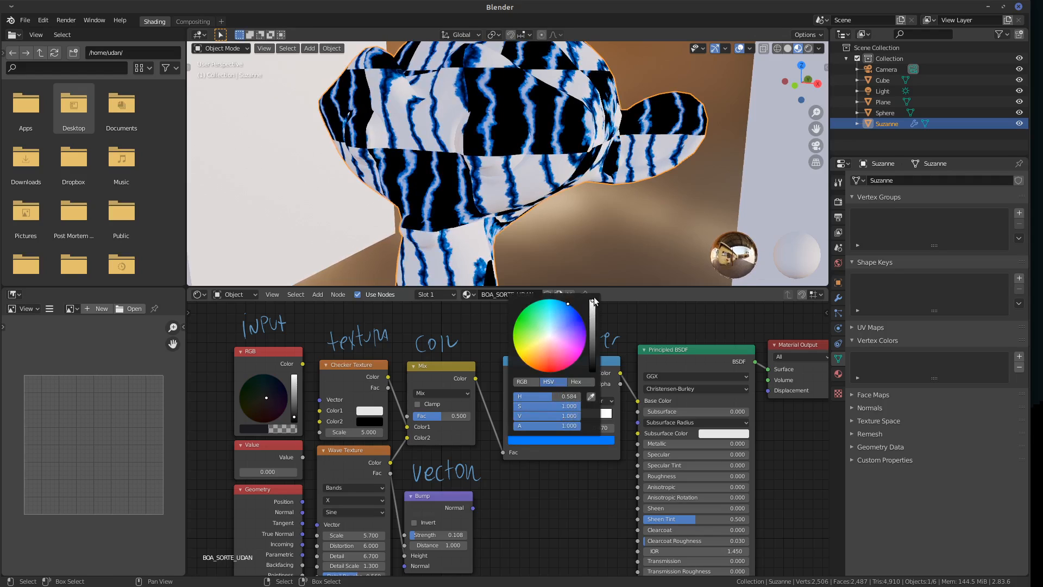
middle_drag(615, 234, 580, 212)
scroll(579, 212, up, 5)
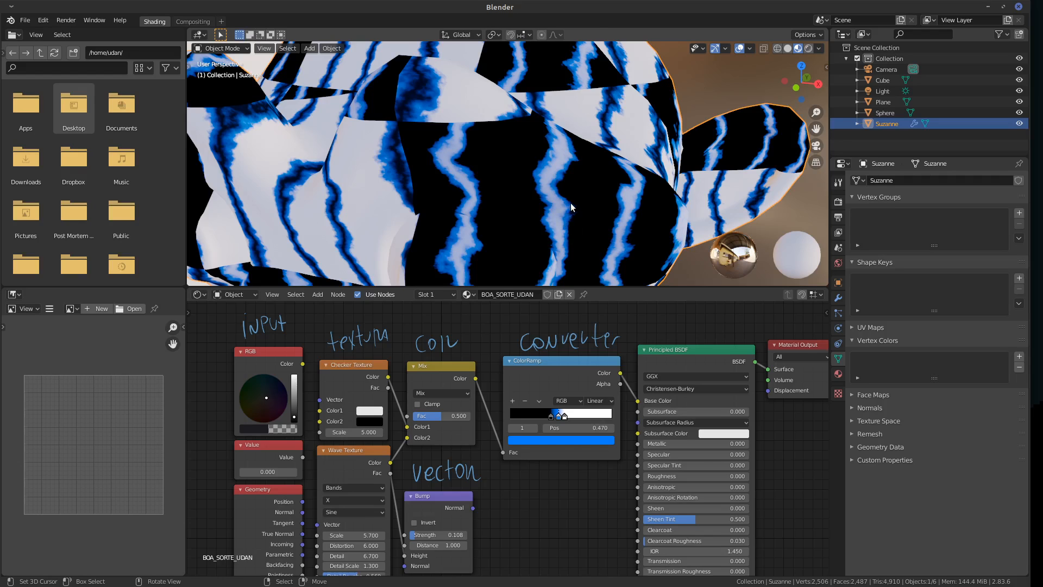
scroll(570, 203, down, 4)
scroll(582, 179, down, 3)
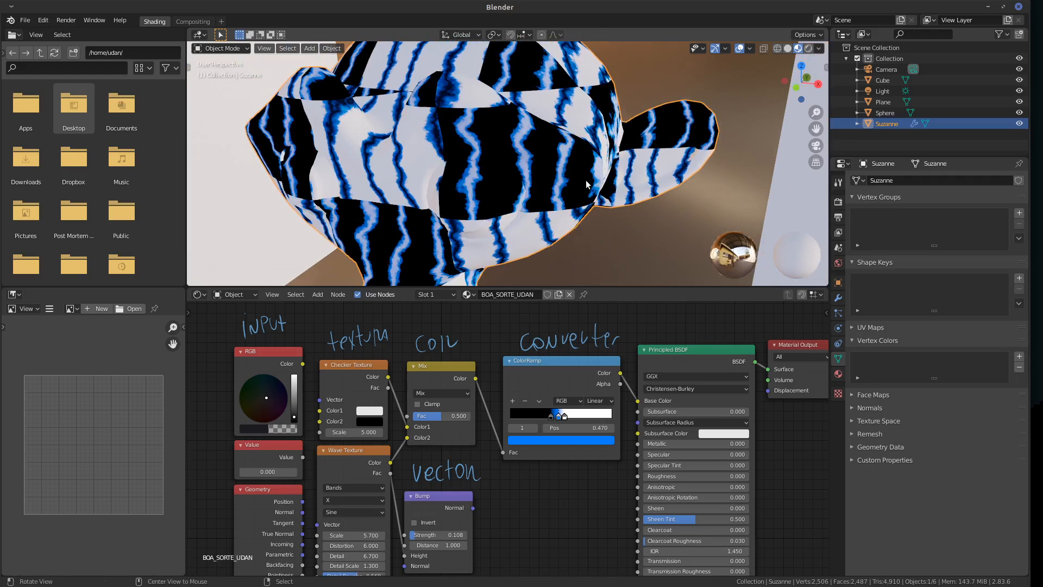
scroll(594, 210, down, 2)
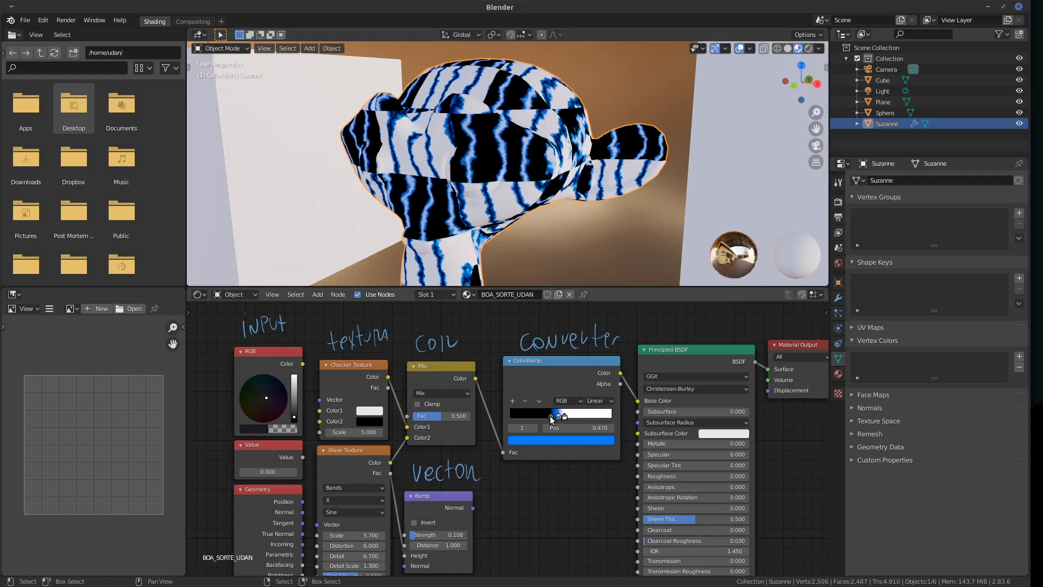
Move the ColorRamp's white stop to 0.577, try another colour on it and return it to white.
drag(566, 416, 581, 417)
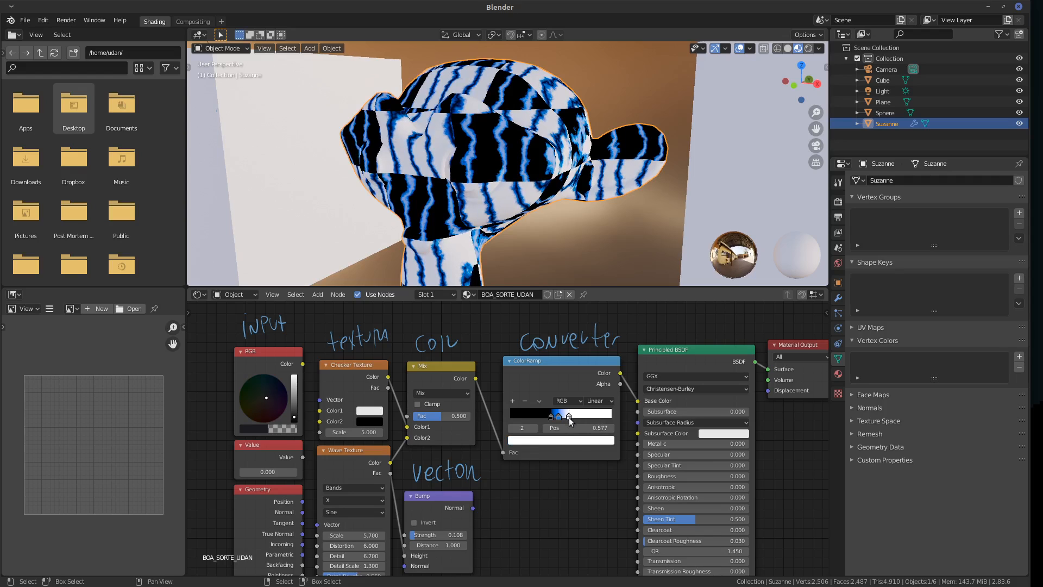
click(567, 440)
mouse_move(565, 324)
mouse_down()
mouse_move(586, 305)
mouse_move(513, 332)
mouse_move(521, 359)
mouse_up()
mouse_move(591, 313)
mouse_down()
mouse_move(593, 342)
mouse_move(593, 325)
mouse_move(561, 316)
mouse_move(533, 347)
mouse_move(592, 300)
mouse_up()
Try a medium blue on the ColorRamp's black stop.
click(555, 439)
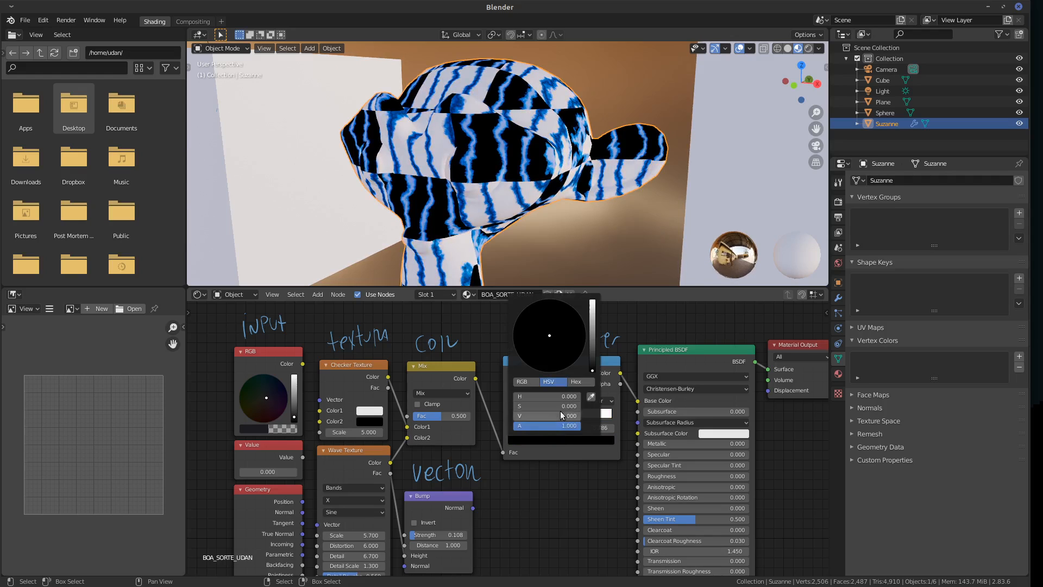
mouse_move(592, 370)
mouse_down()
mouse_move(592, 351)
mouse_move(539, 335)
mouse_move(541, 347)
mouse_move(592, 323)
mouse_move(580, 309)
mouse_move(569, 317)
mouse_move(589, 340)
mouse_move(591, 316)
mouse_move(560, 323)
mouse_up()
click(552, 342)
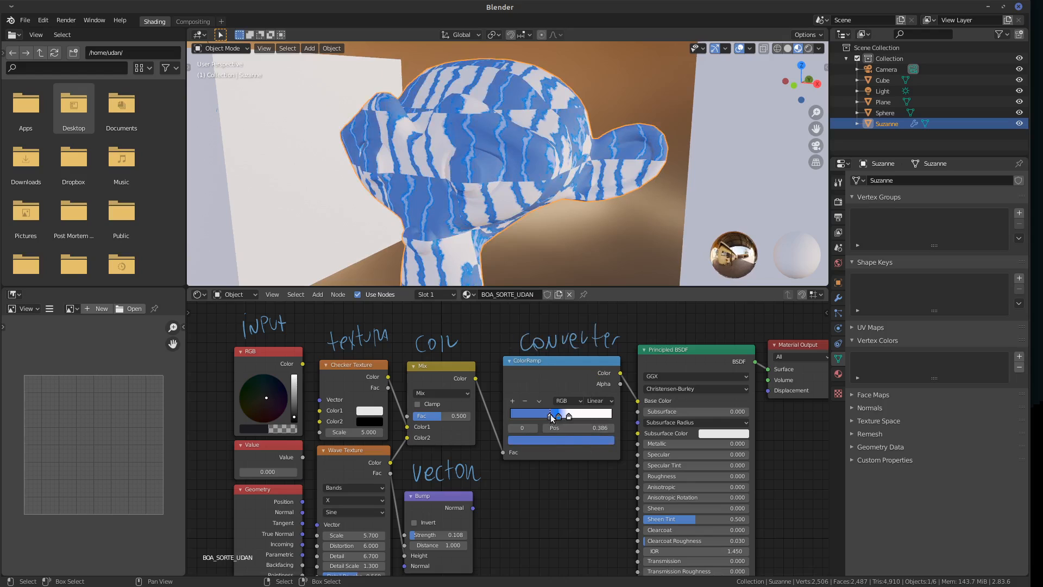
Move the ColorRamp's first stop to 0.309 and set its colour back to black.
drag(556, 417, 549, 417)
click(560, 439)
drag(592, 316, 589, 371)
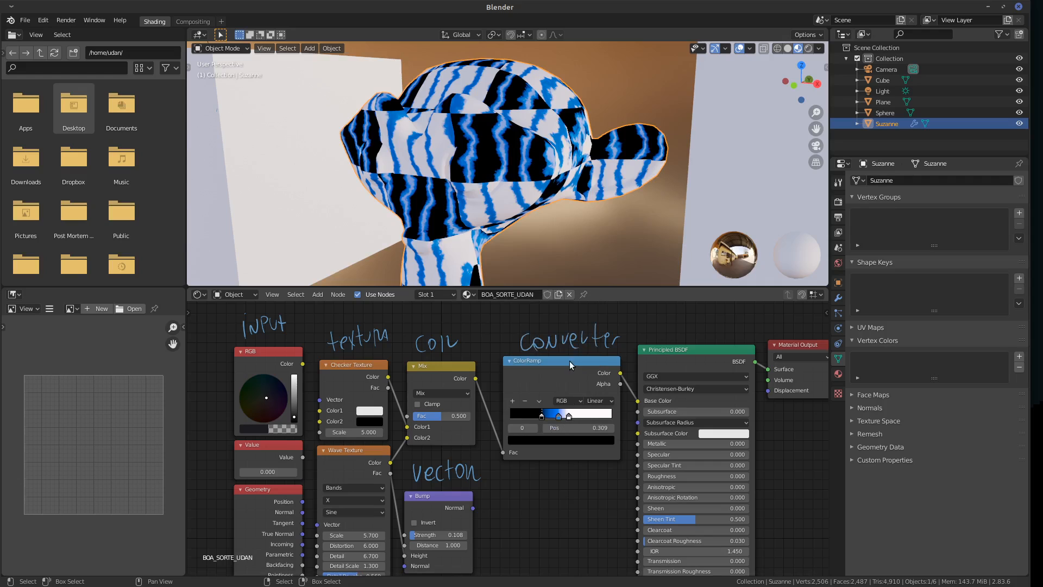
Handwrite the label "SHADER" above the Principled BSDF node and "OUTPUT" above the Material Output node.
scroll(571, 484, down, 2)
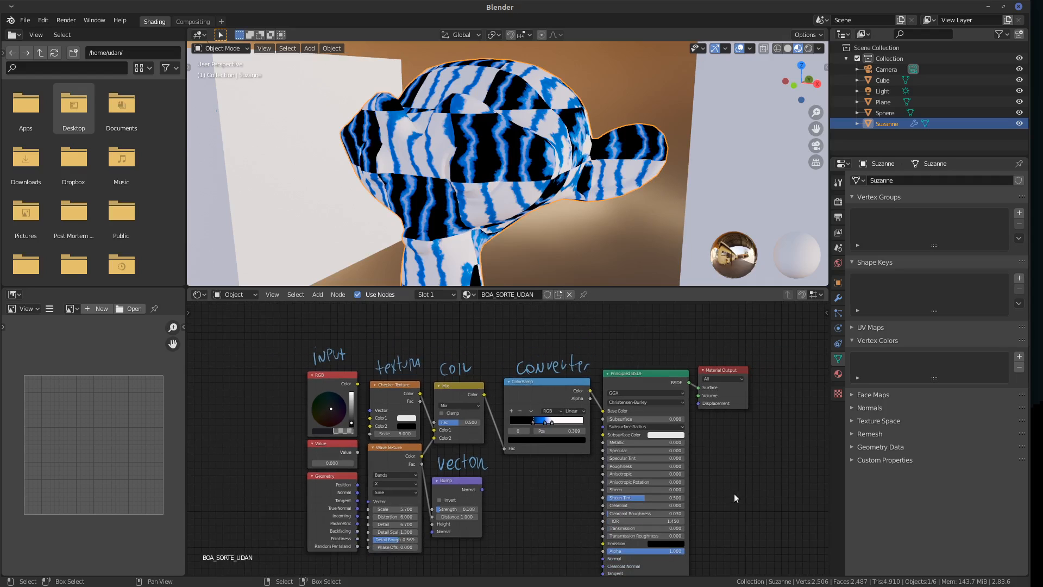
middle_drag(727, 473, 683, 448)
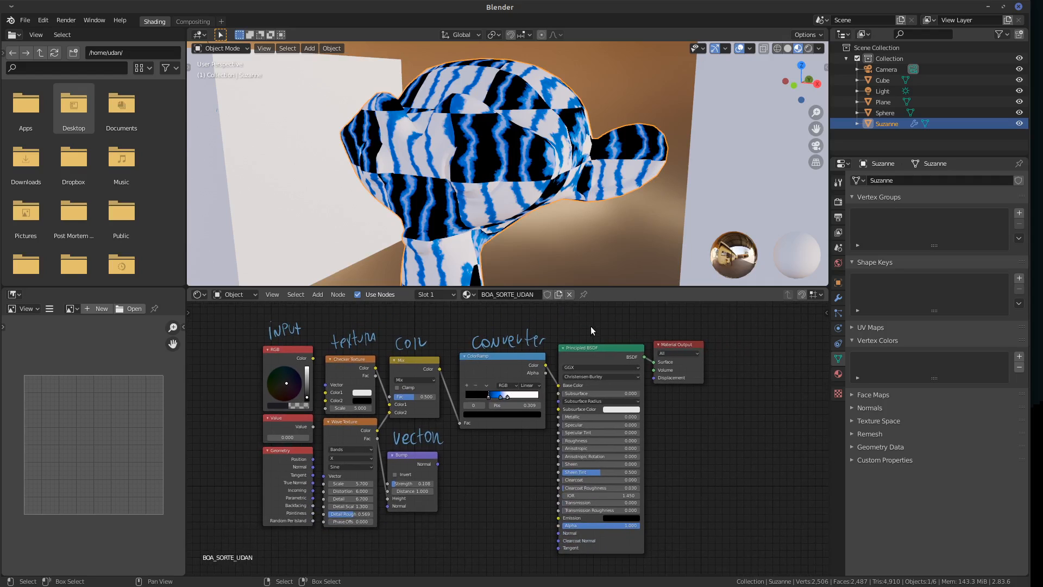
mouse_move(578, 322)
mouse_down()
mouse_move(570, 335)
mouse_move(665, 323)
mouse_move(689, 335)
mouse_up()
drag(684, 327, 716, 335)
drag(710, 326, 720, 326)
Review the complete labelled node chain in a maximized node editor and nudge the Material Output node slightly down.
key(ctrl+space)
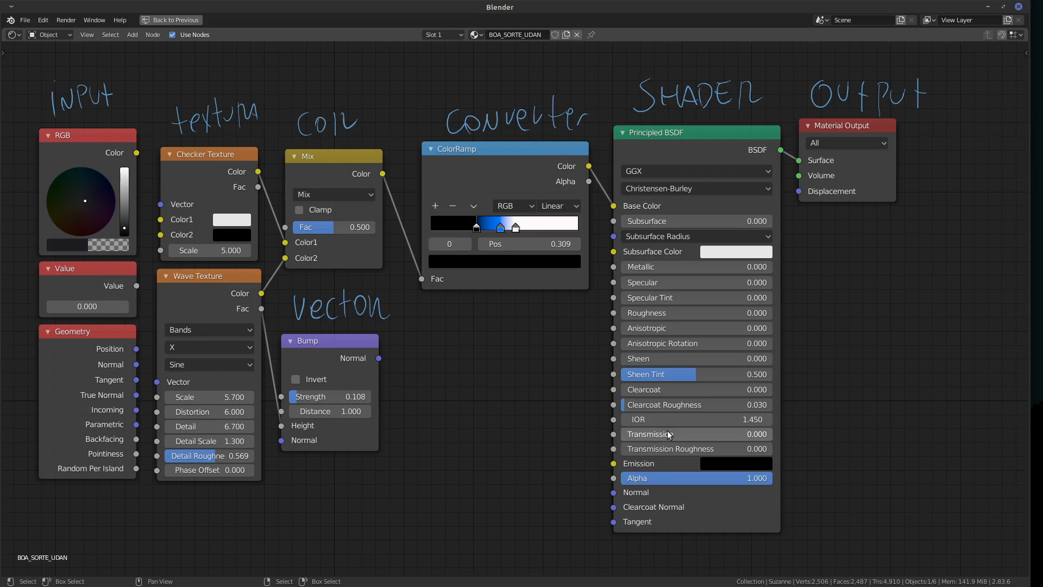
scroll(807, 402, down, 1)
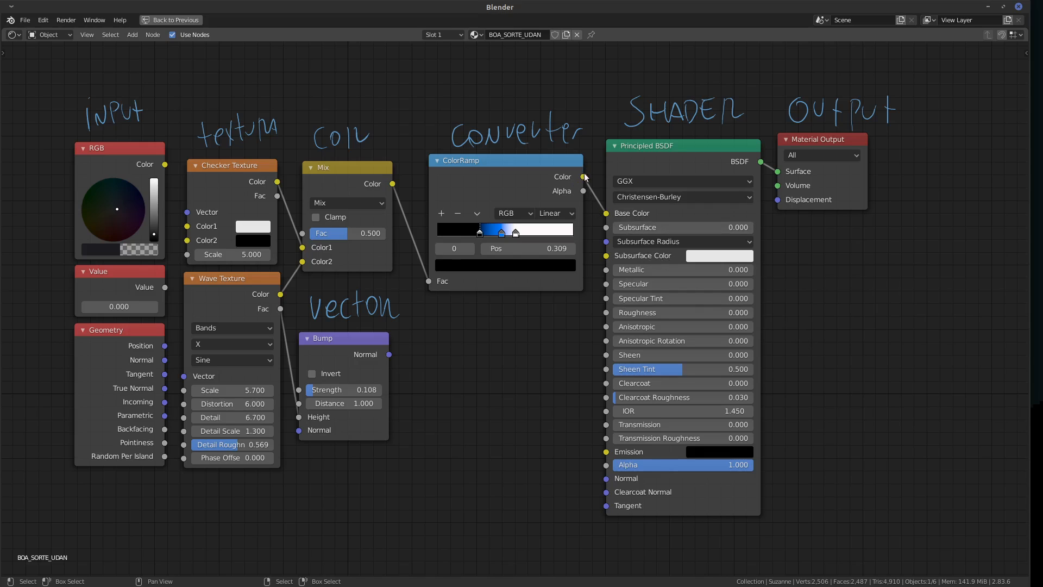
drag(584, 177, 892, 42)
click(818, 144)
drag(819, 145, 819, 151)
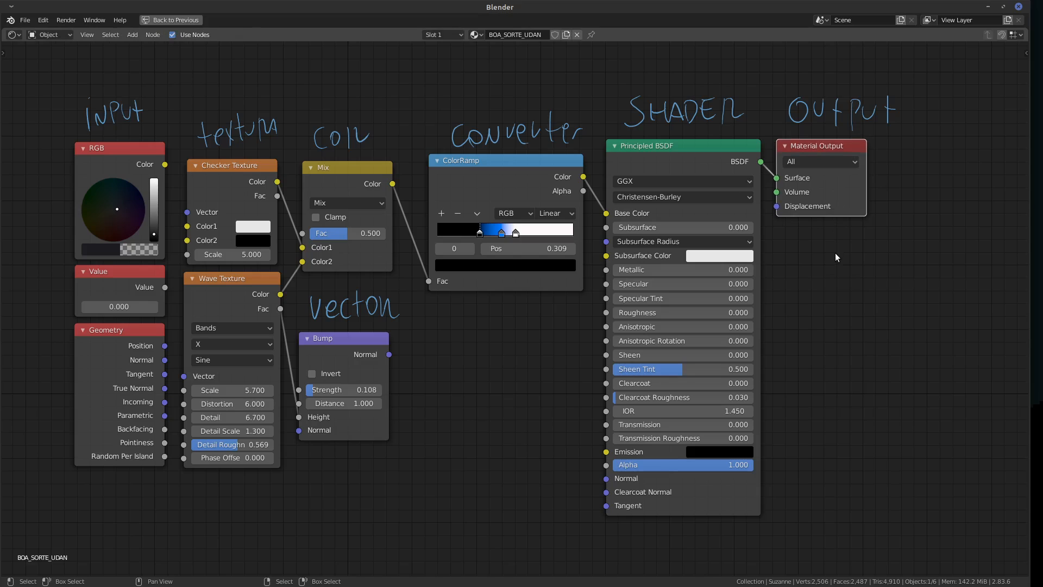
key(ctrl+space)
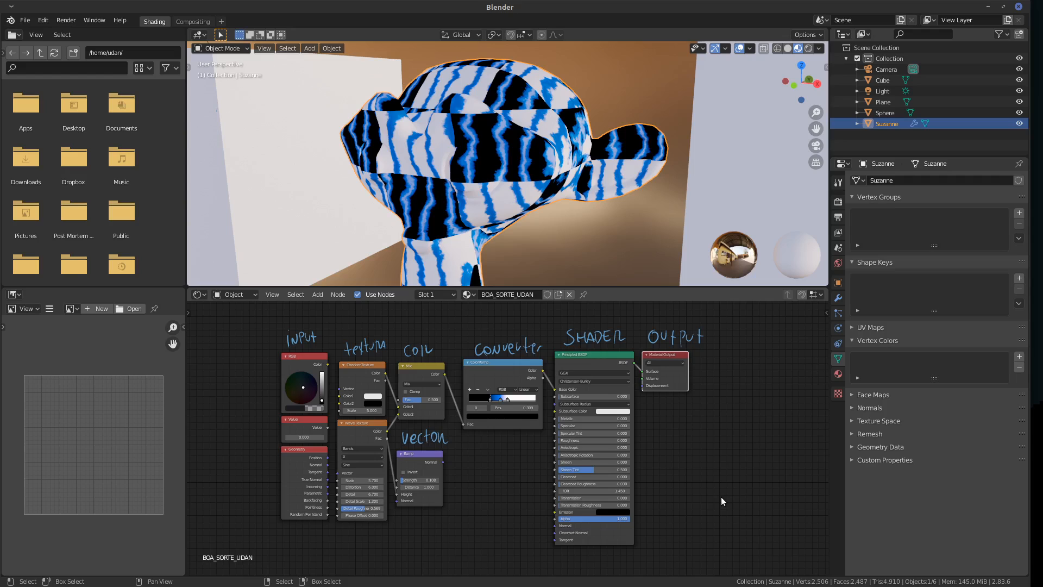
Examine the available node categories for adding, looking through the Input, Output and Texture lists.
click(340, 297)
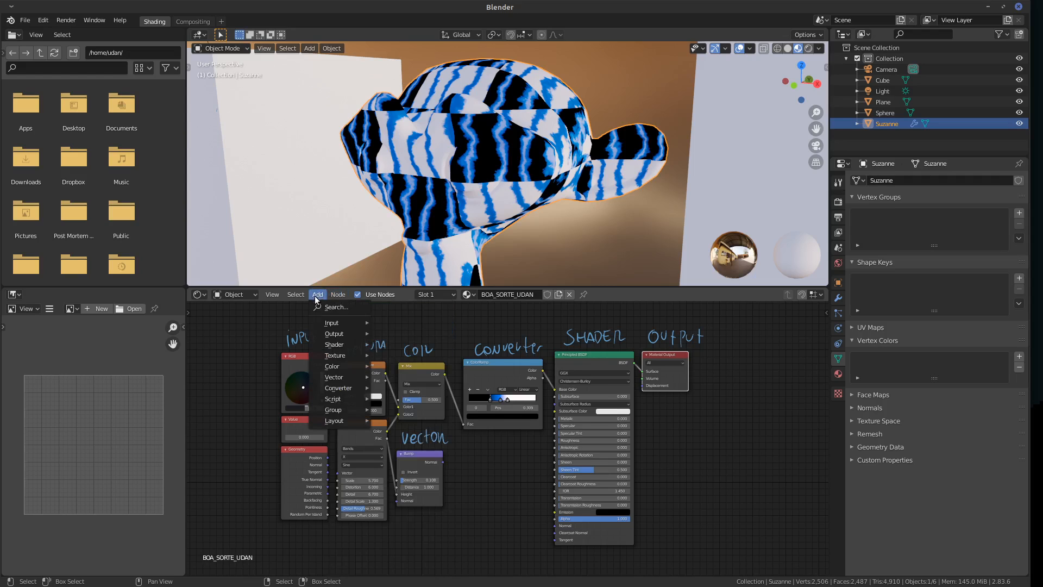
click(317, 294)
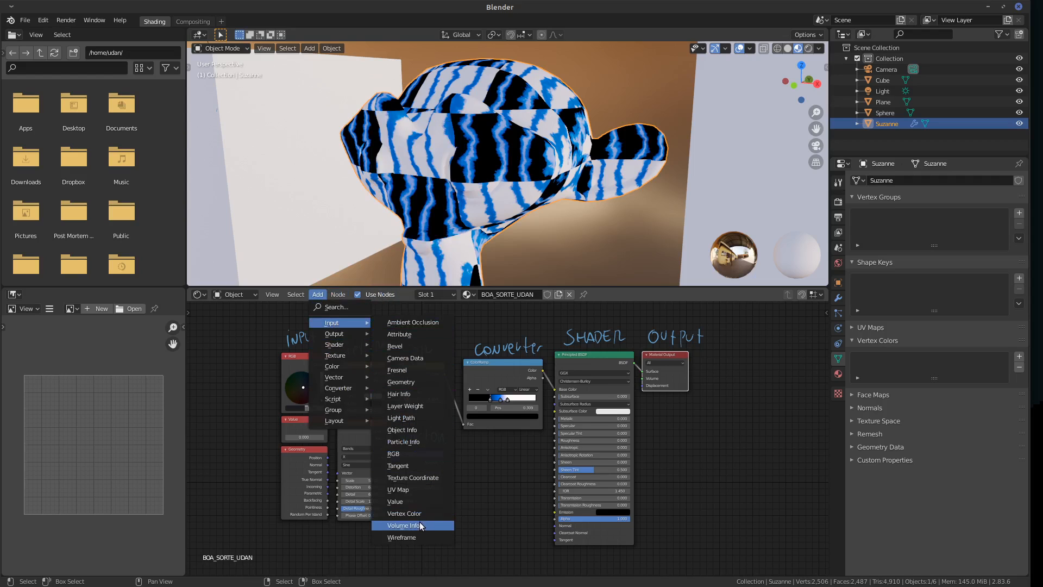
mouse_move(341, 336)
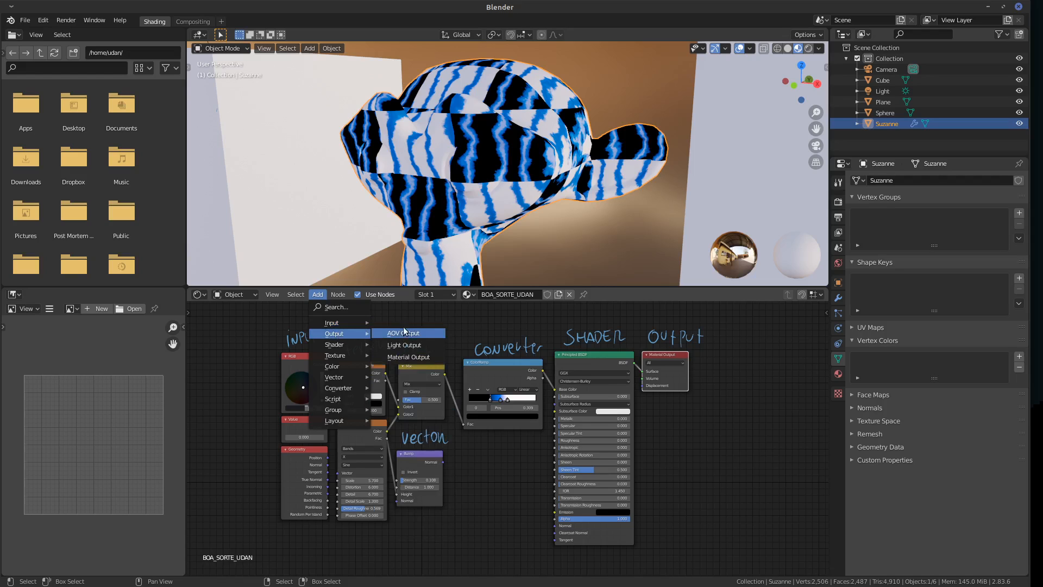
mouse_move(347, 356)
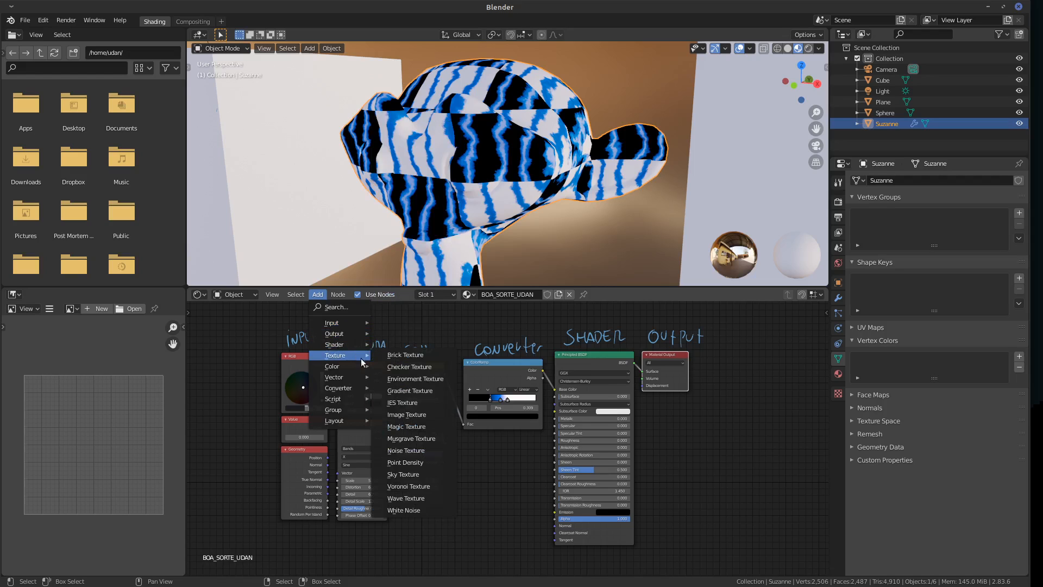